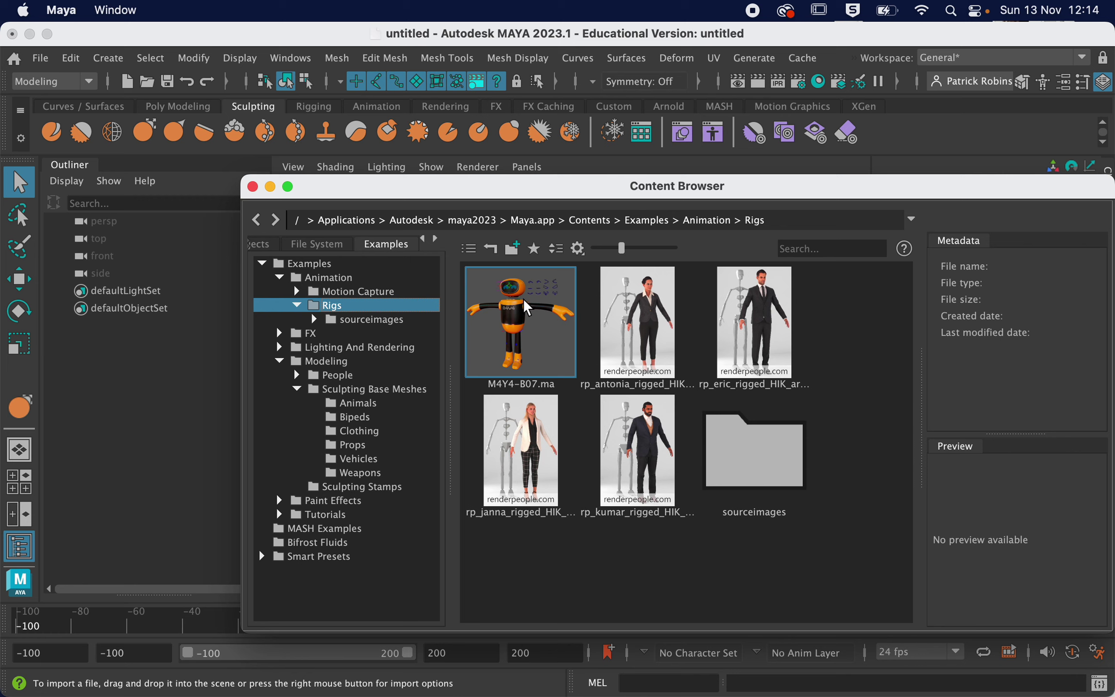
- Import M4Y4-B07.ma from Examples > Animation > Rigs and close the Content Browser
double_click(526, 307)
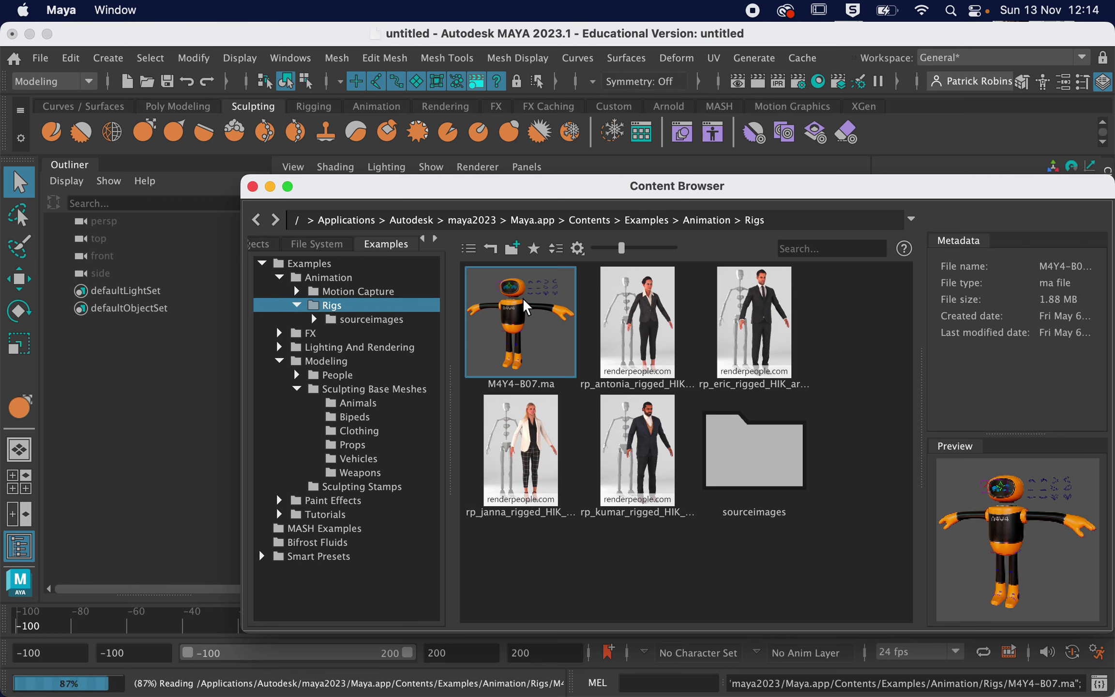
click(253, 187)
- Show the robot textured (6) with all scene lights (7), framing the full robot
scroll(476, 429, down, 5)
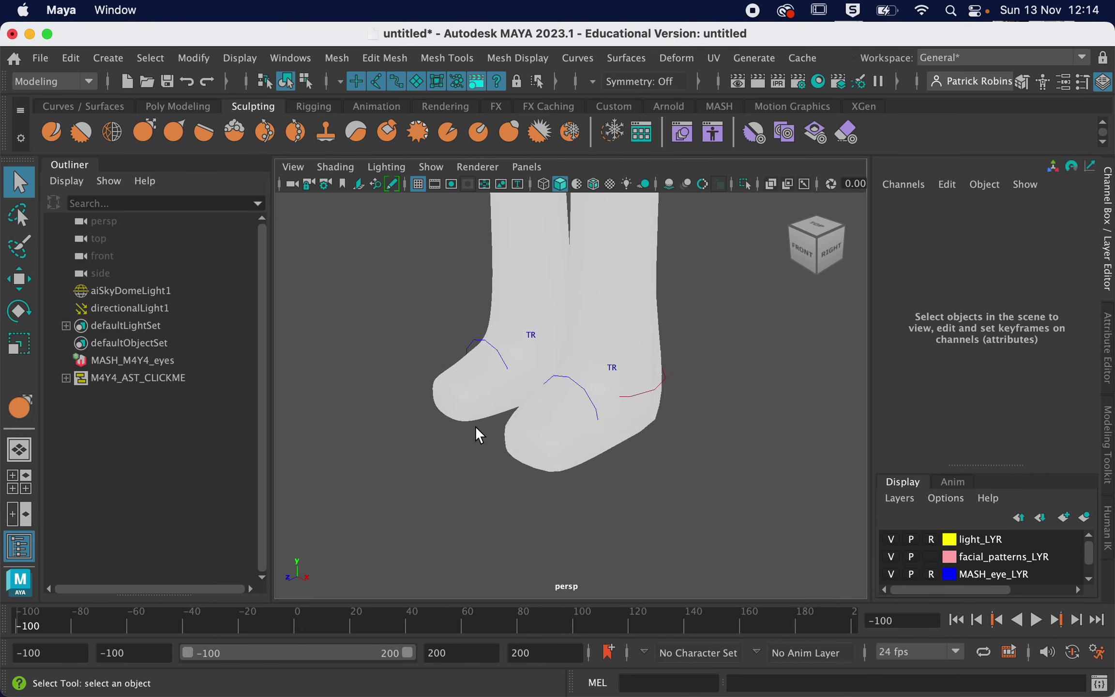
scroll(474, 415, down, 5)
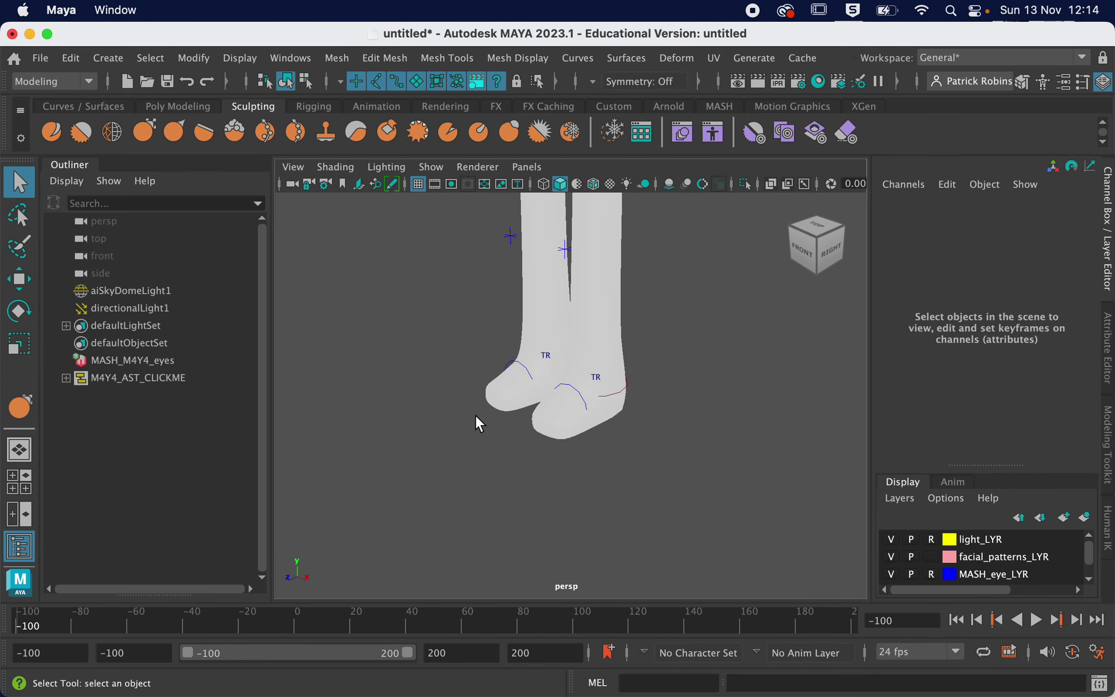
scroll(474, 523, up, 5)
alt+drag(474, 524, 519, 470)
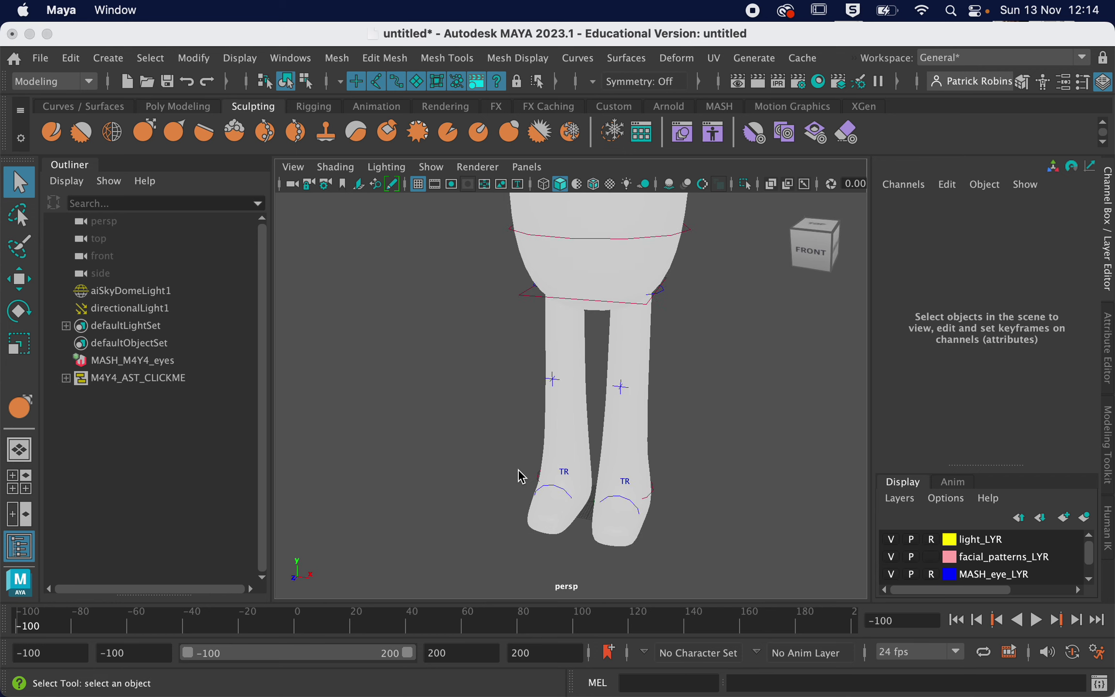
key(6)
key(7)
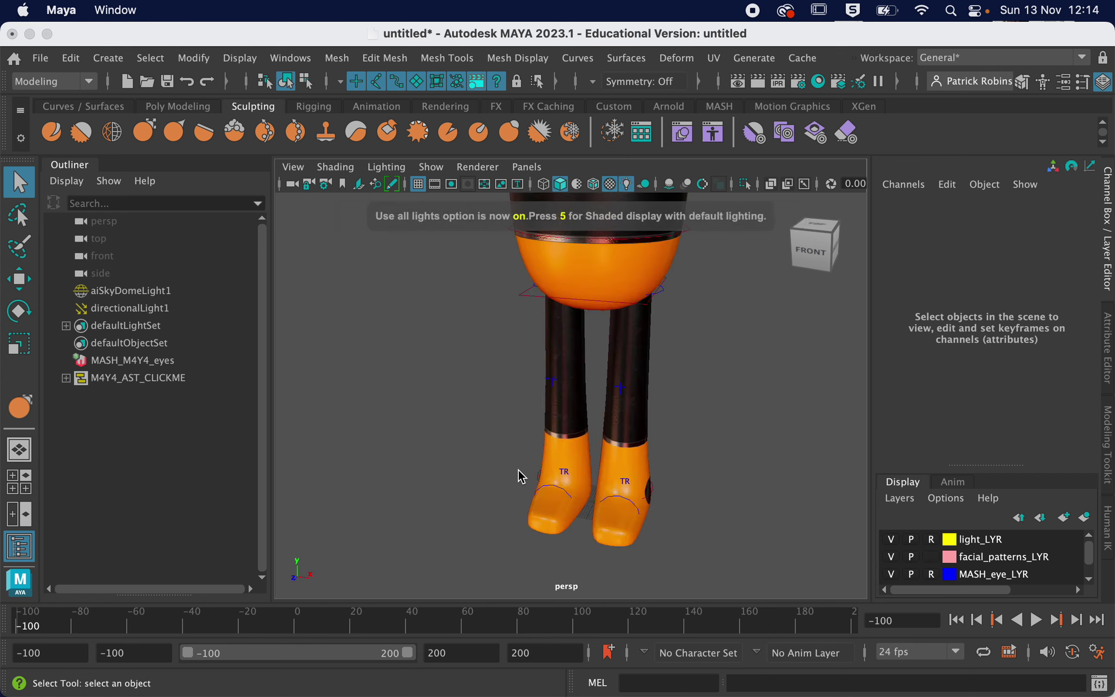
scroll(517, 468, up, 5)
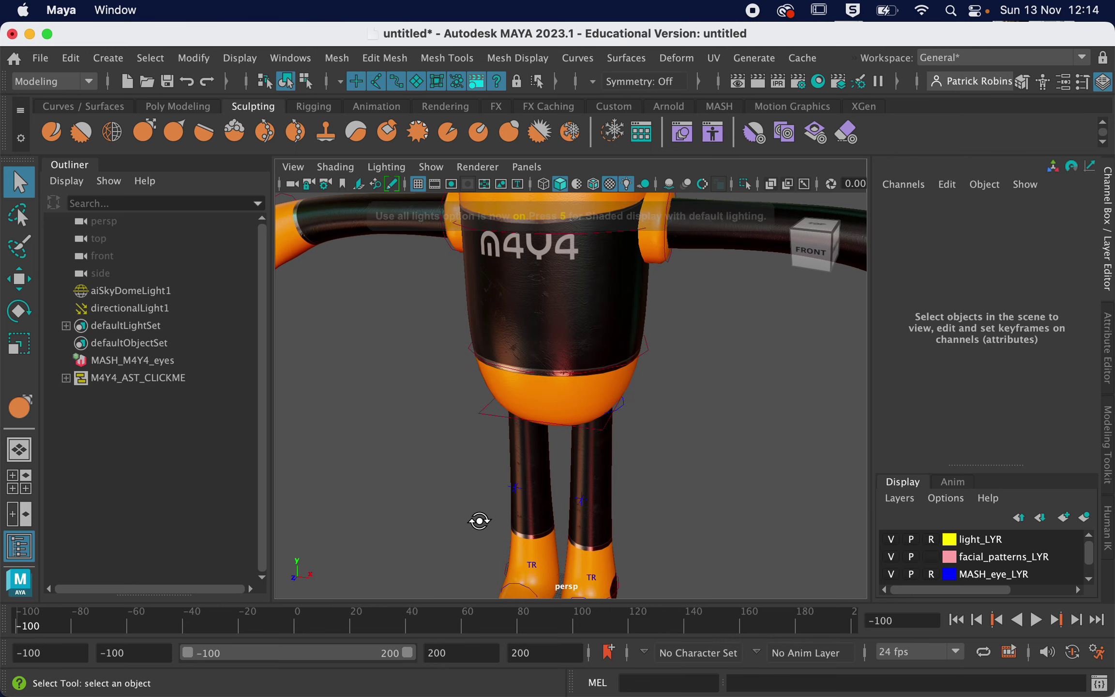
scroll(488, 537, down, 6)
mouse_move(488, 537)
alt+mouse_down()
mouse_move(483, 577)
mouse_move(463, 530)
mouse_move(527, 548)
mouse_move(440, 538)
mouse_move(481, 547)
mouse_move(479, 527)
mouse_move(497, 525)
mouse_move(472, 531)
alt+mouse_up()
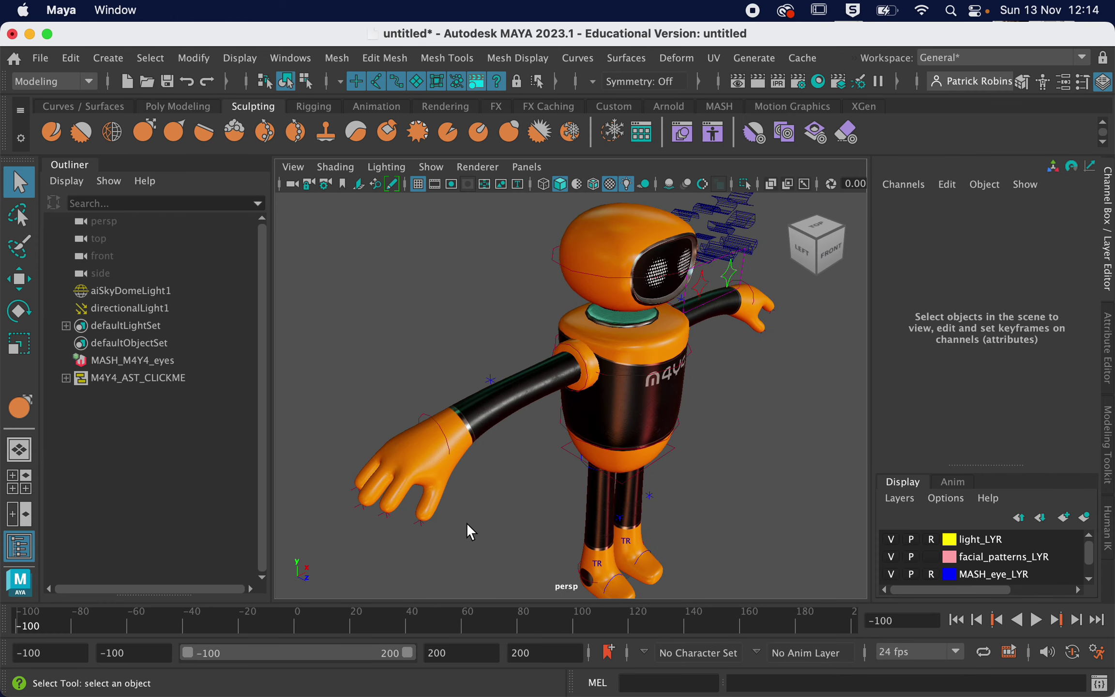
- Bend the right index finger by moving its control
click(385, 517)
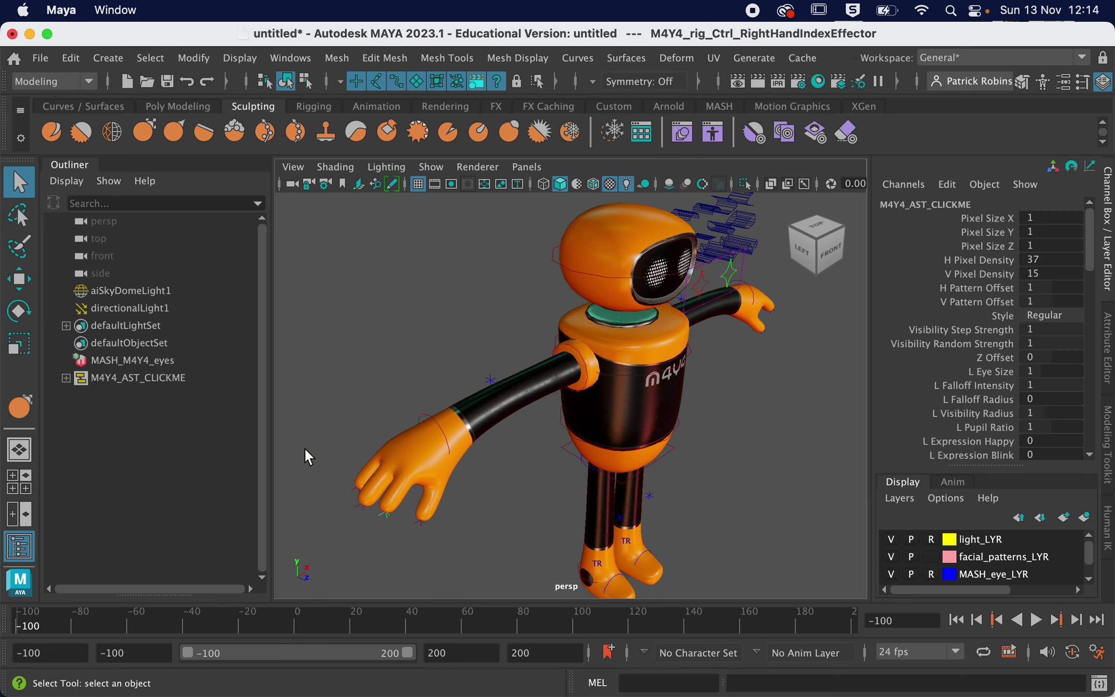
click(19, 278)
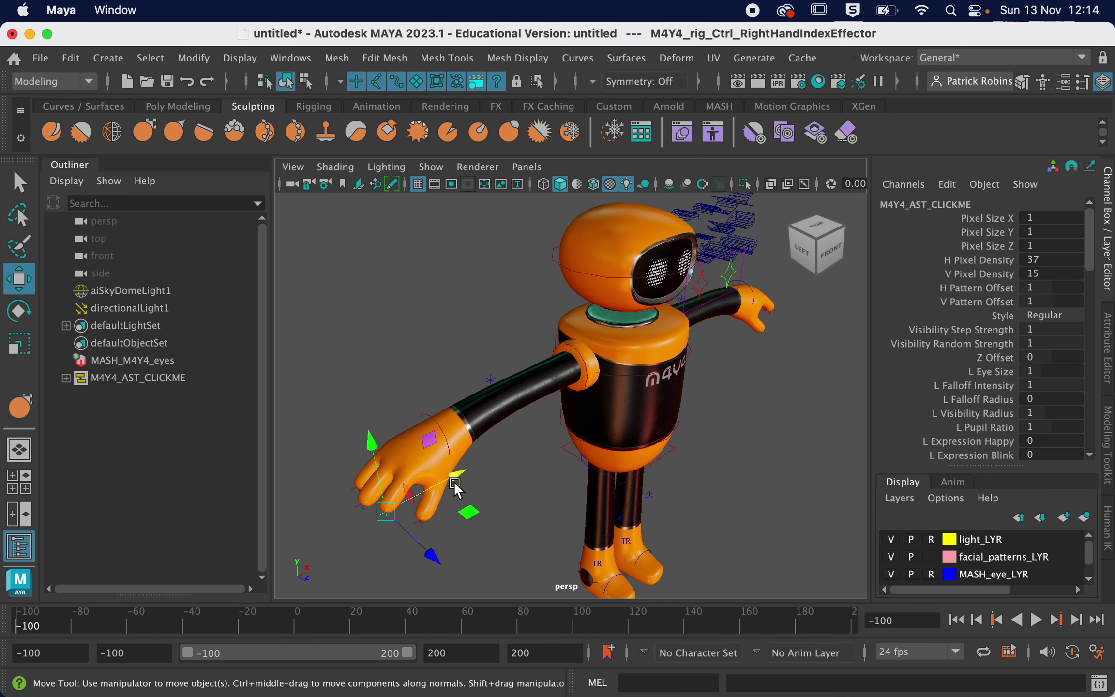
mouse_move(455, 484)
mouse_down()
mouse_move(468, 485)
mouse_move(463, 473)
mouse_up()
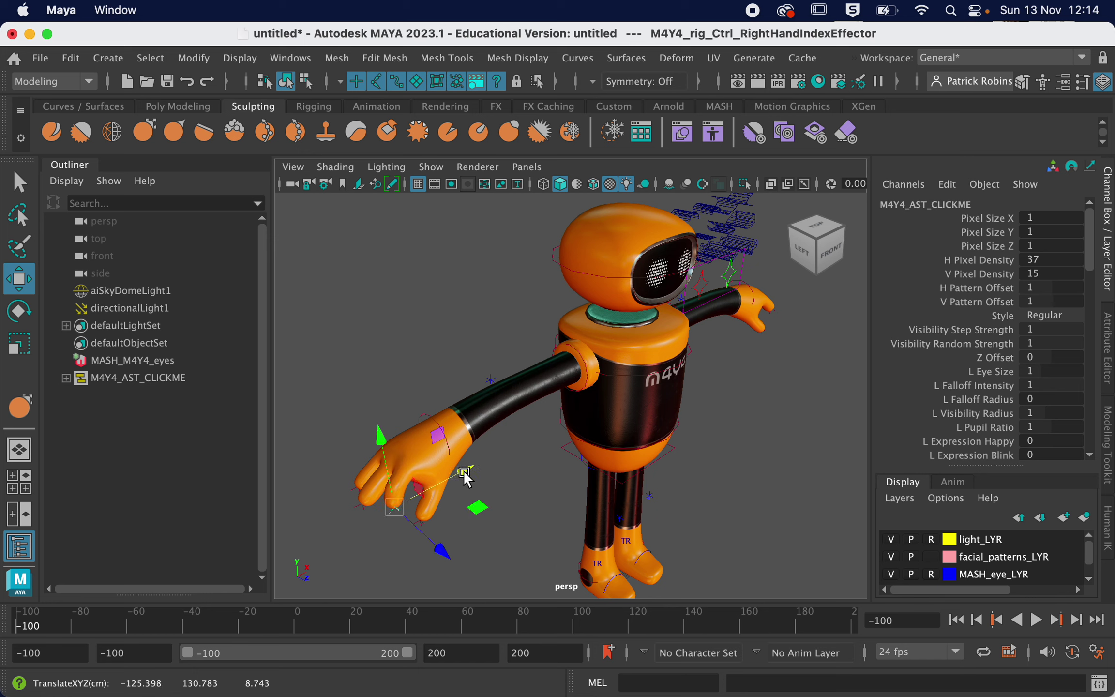
click(450, 447)
- Rotate the robot's right wrist and right elbow controls
click(448, 445)
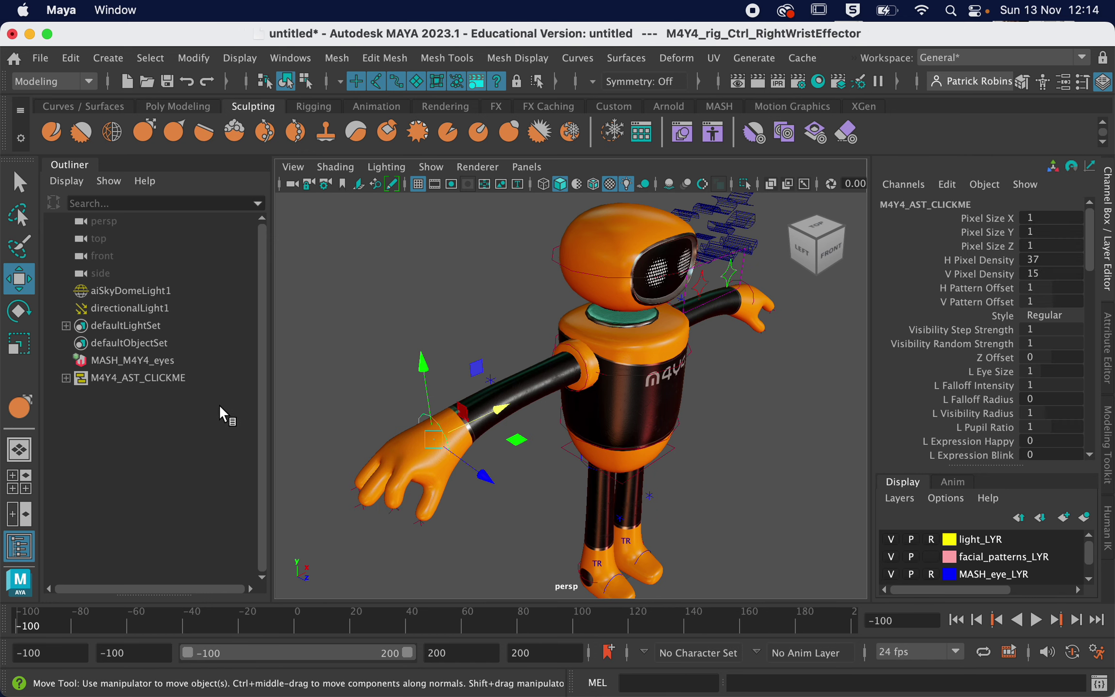
click(19, 310)
mouse_move(457, 489)
mouse_down()
mouse_move(481, 486)
mouse_move(455, 485)
mouse_up()
click(505, 343)
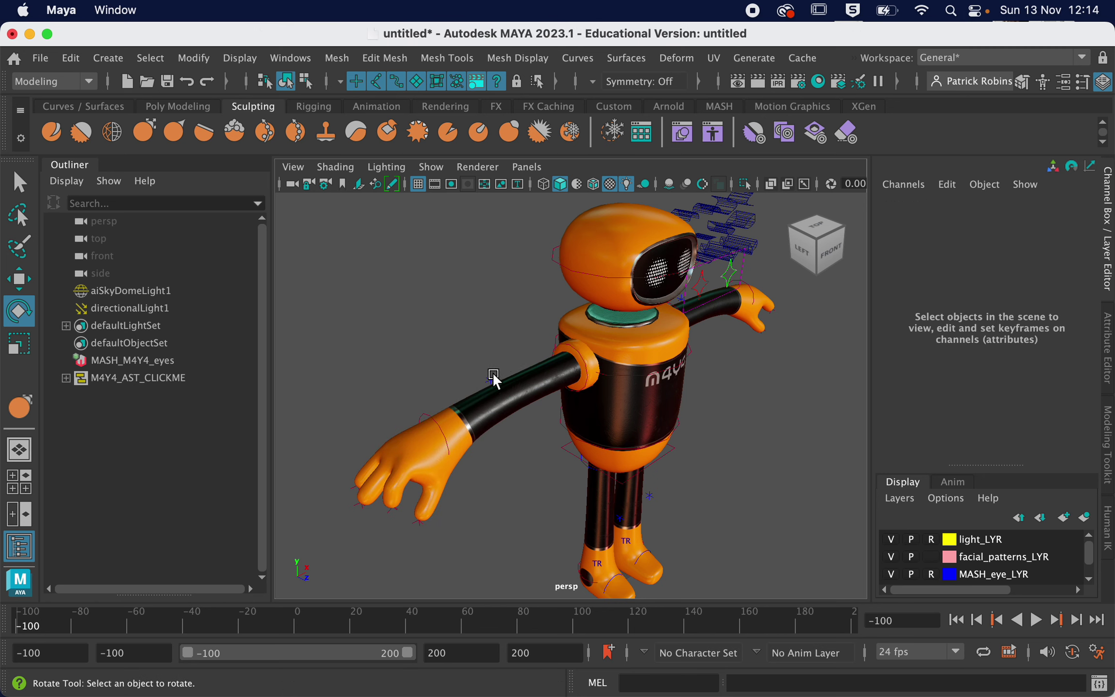
click(489, 377)
drag(504, 443, 542, 438)
alt+middle_drag(543, 438, 511, 421)
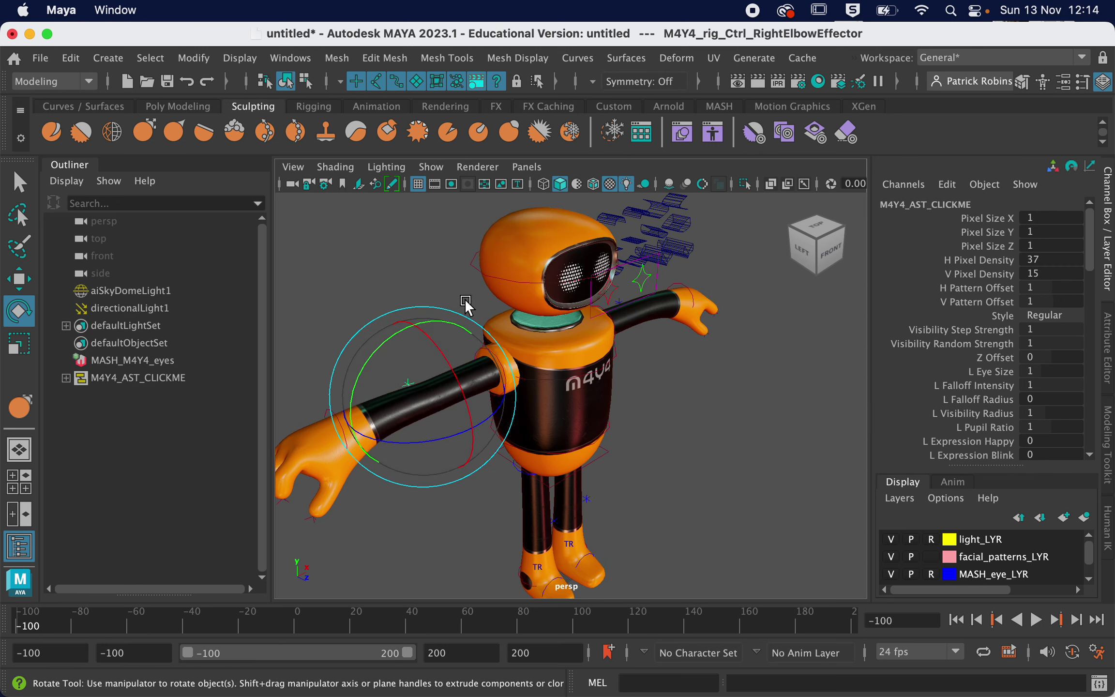
click(489, 357)
- Tilt the robot's upper body forward at the hips control
click(492, 359)
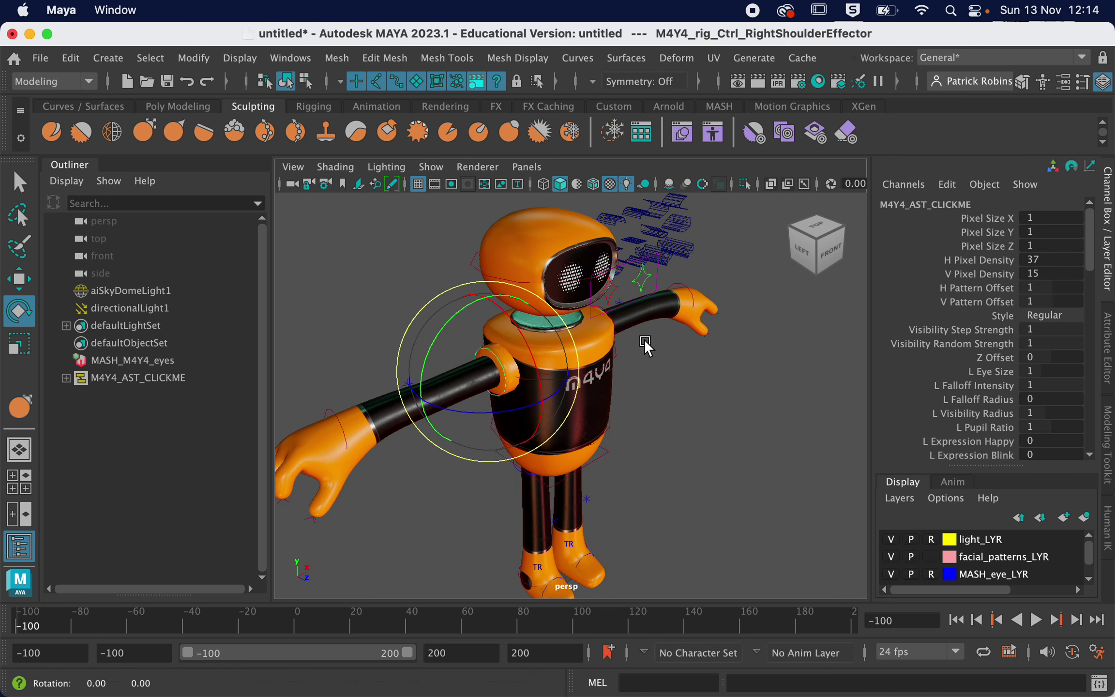
alt+drag(646, 344, 578, 383)
click(569, 426)
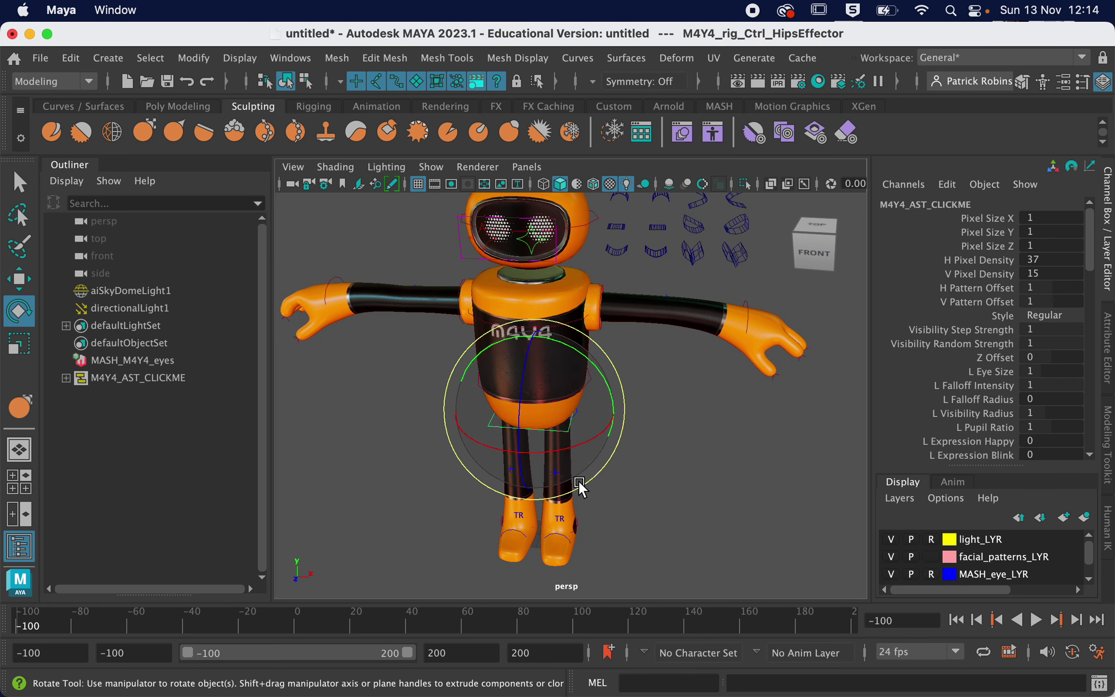
drag(591, 482, 576, 516)
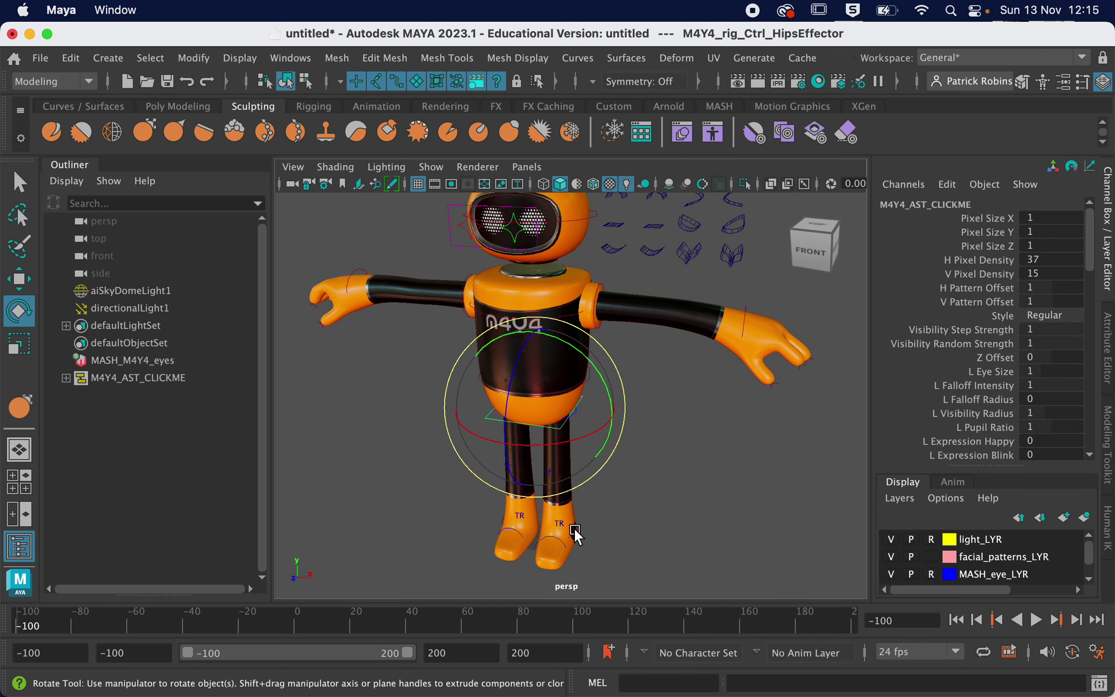
click(551, 534)
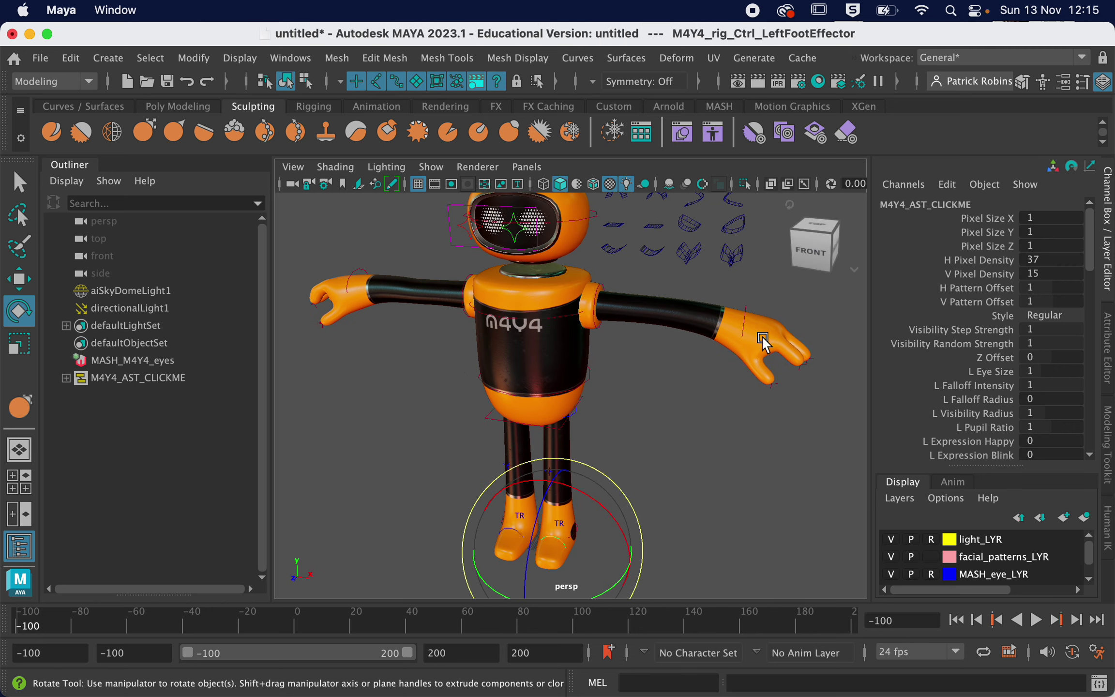
alt+middle_drag(672, 343, 671, 430)
alt+drag(671, 430, 625, 333)
scroll(649, 326, up, 3)
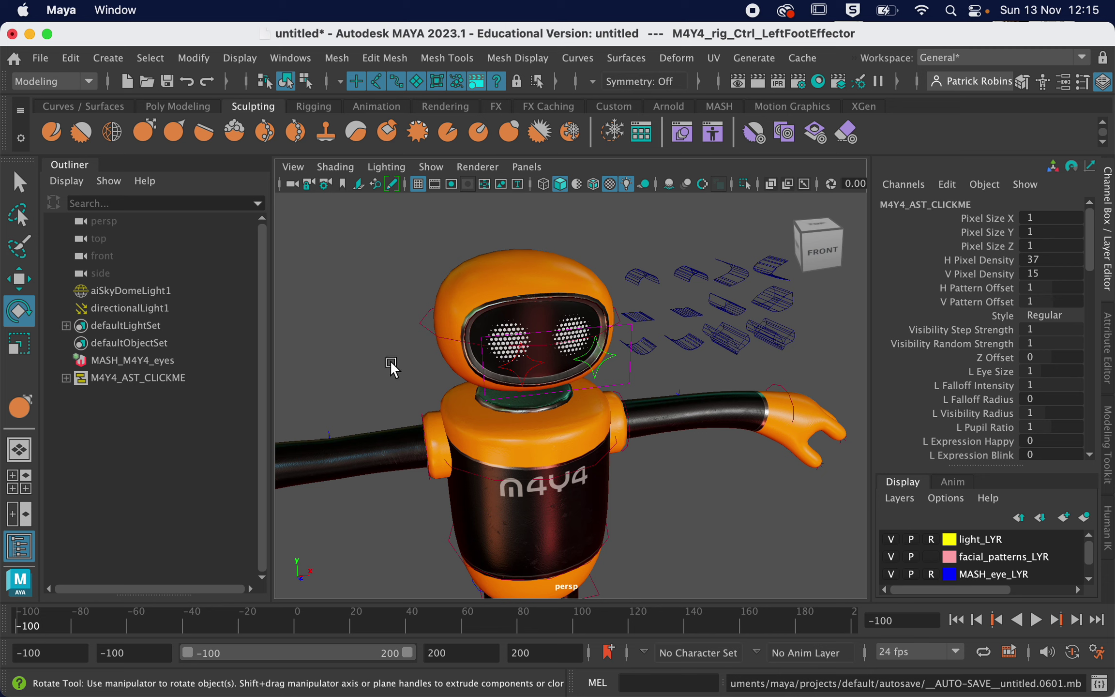
- Slide eyes_CTRL to the right along X with the Move tool
click(565, 336)
click(565, 336)
drag(527, 304, 505, 311)
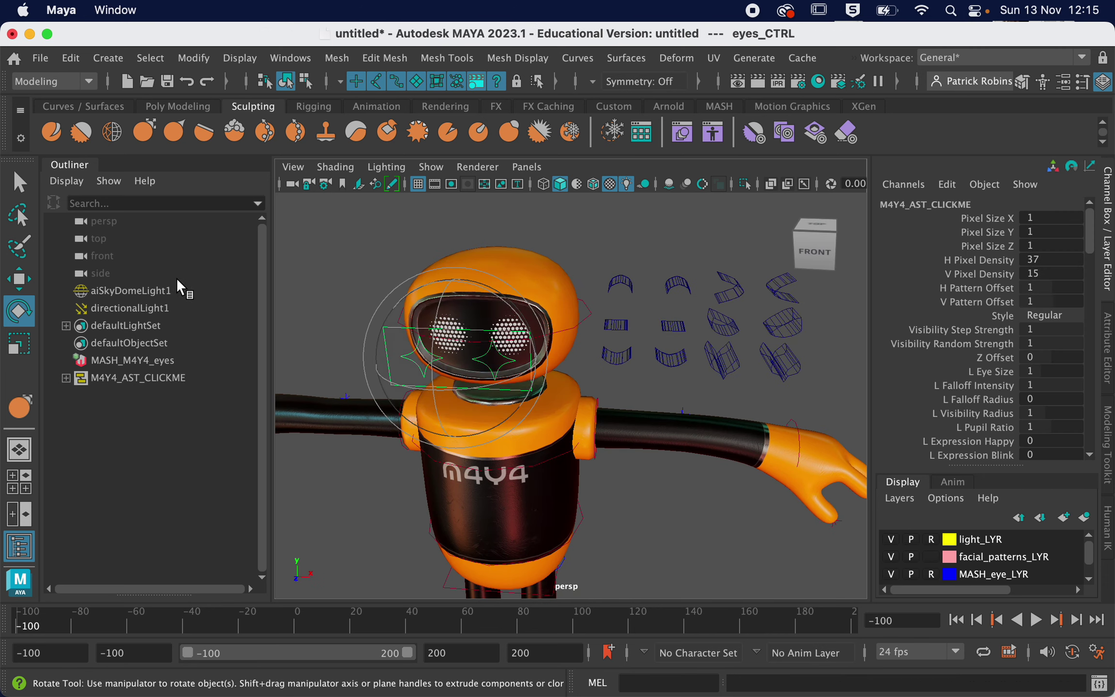
click(27, 277)
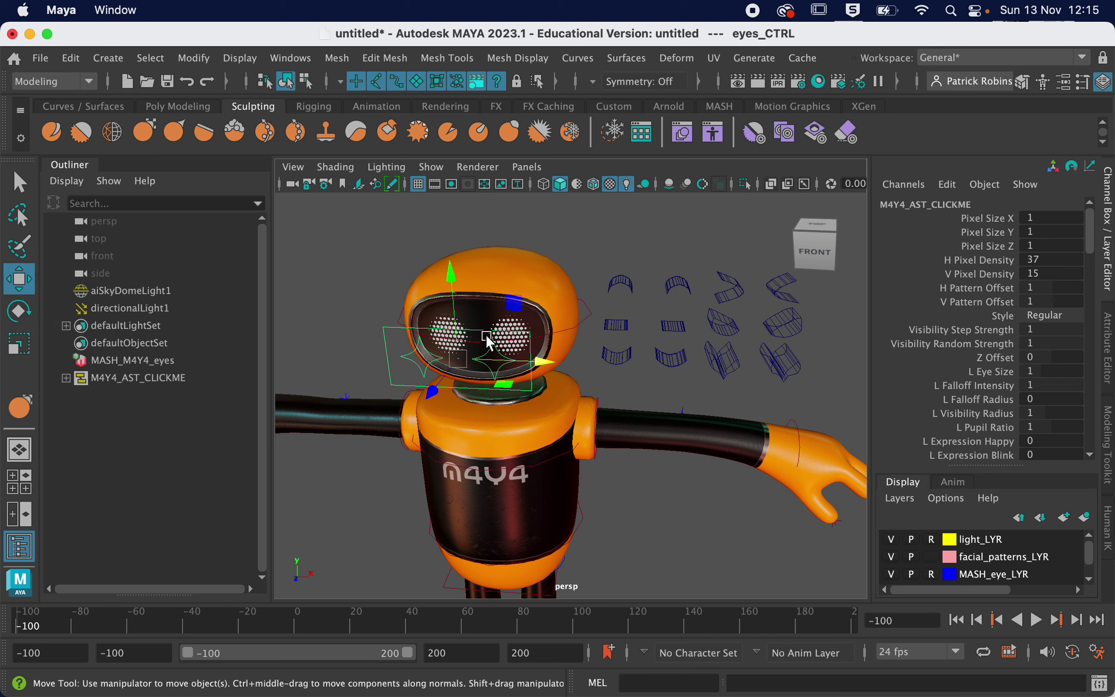
mouse_move(544, 361)
mouse_down()
mouse_move(564, 359)
mouse_move(553, 356)
mouse_up()
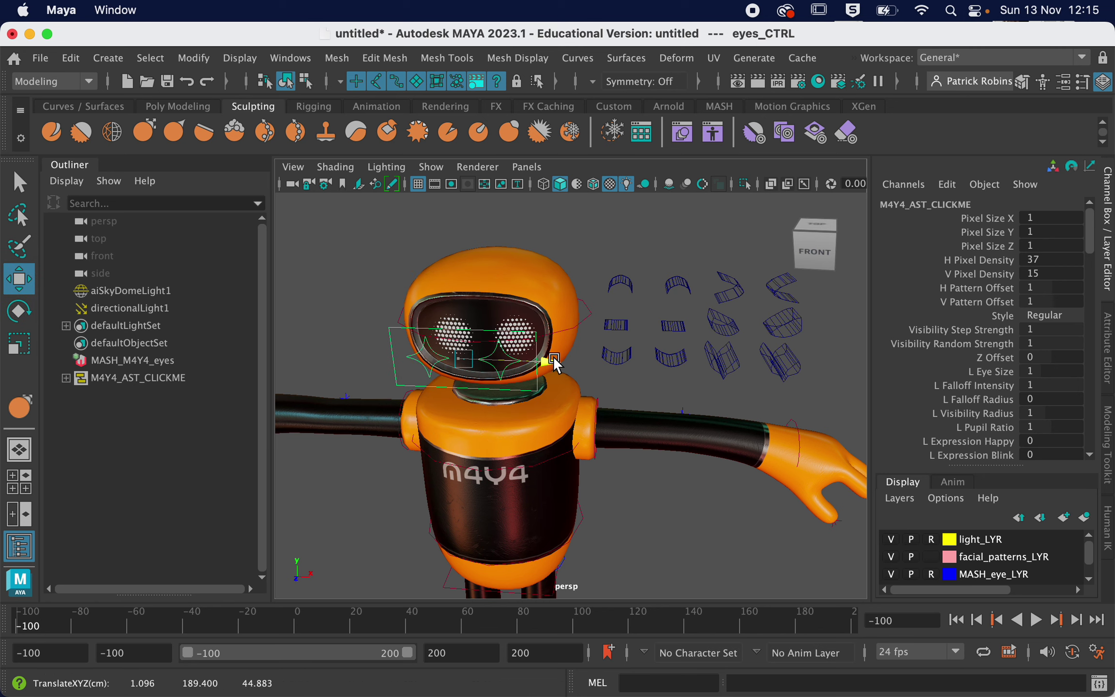
- Move right_eye_CTRL along X to translate -9.621, 189.413, 44.883
click(499, 343)
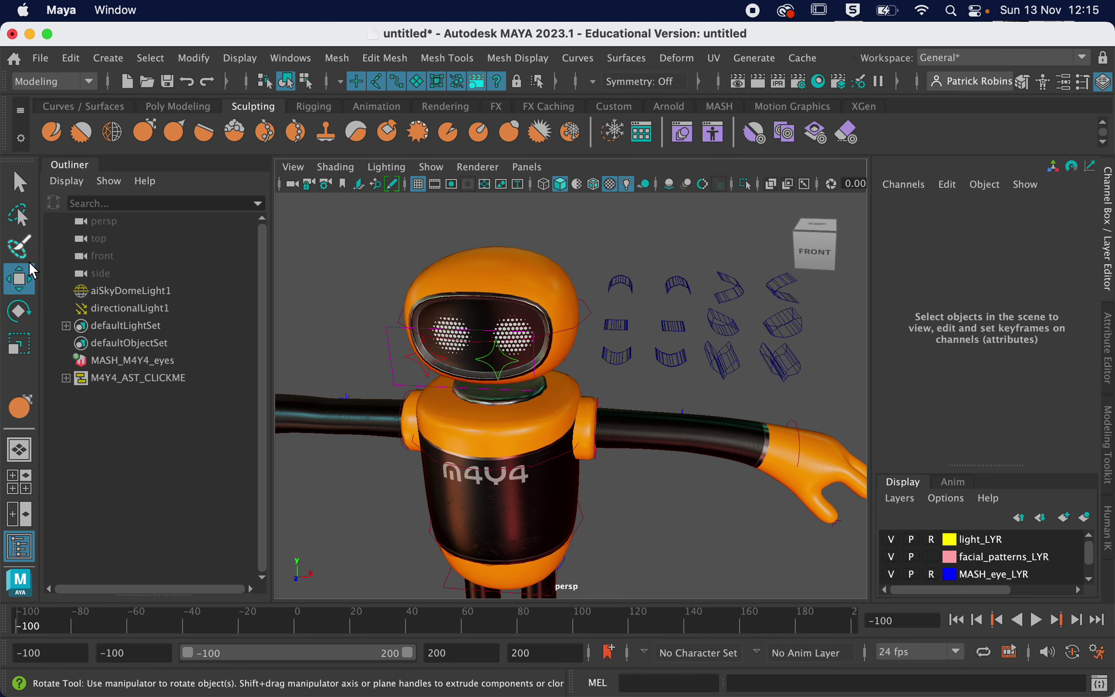
click(431, 349)
drag(520, 365, 502, 360)
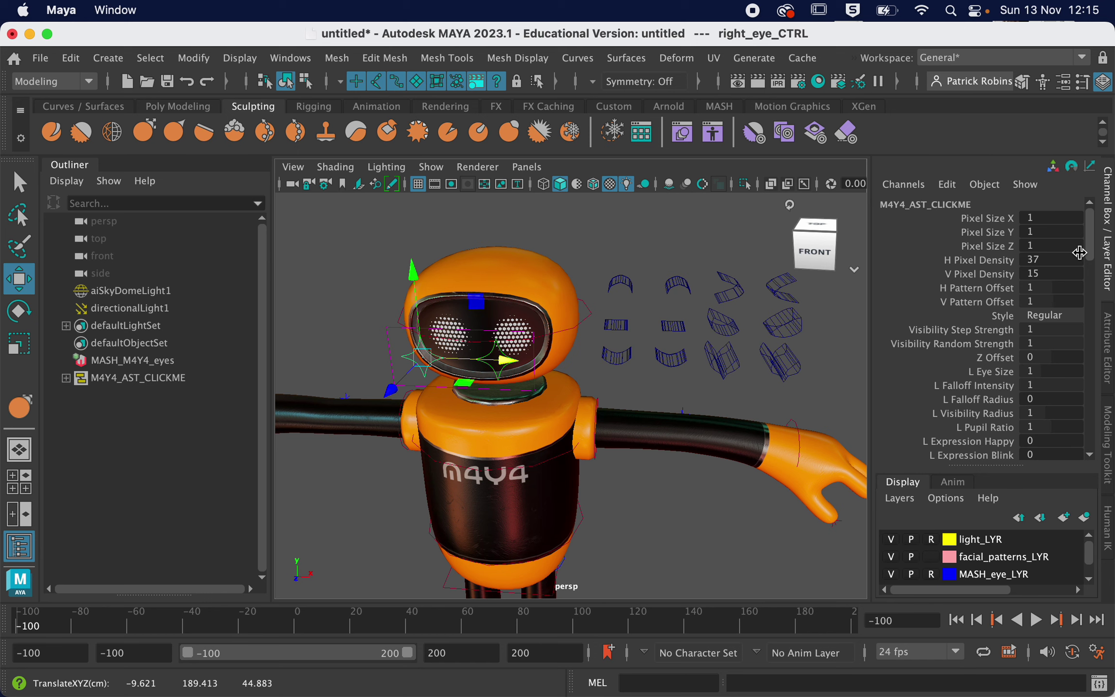
- Scroll the Channel Box to right_eye_CTRL's L Expression attributes and set L Expression Happy to 1
click(1108, 185)
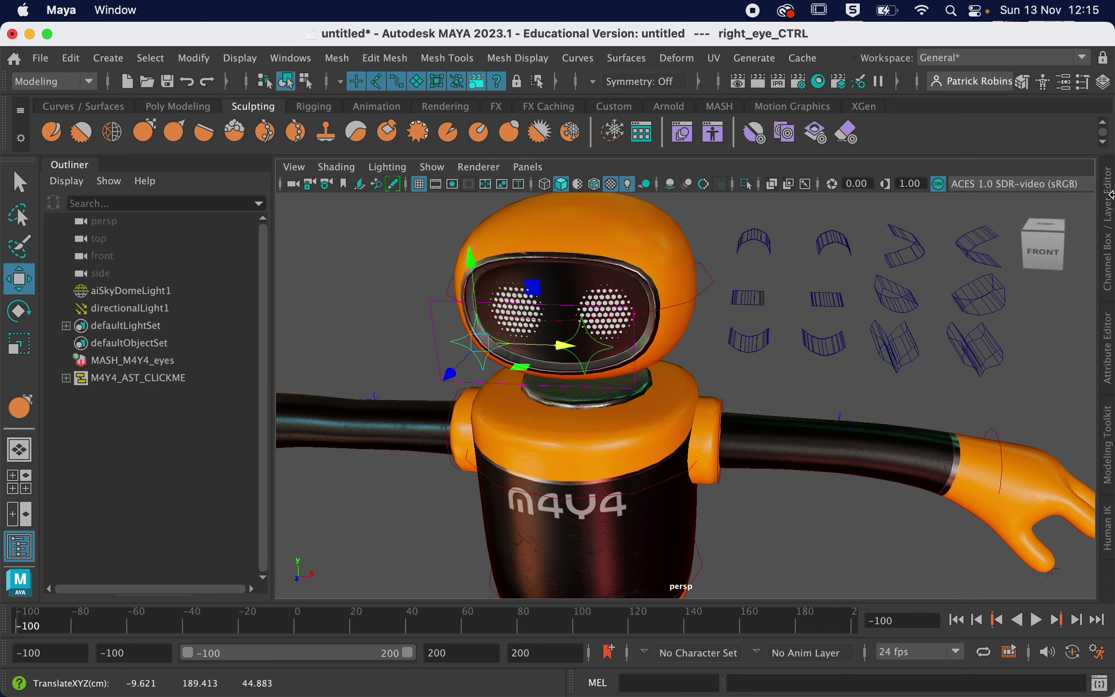
click(1108, 192)
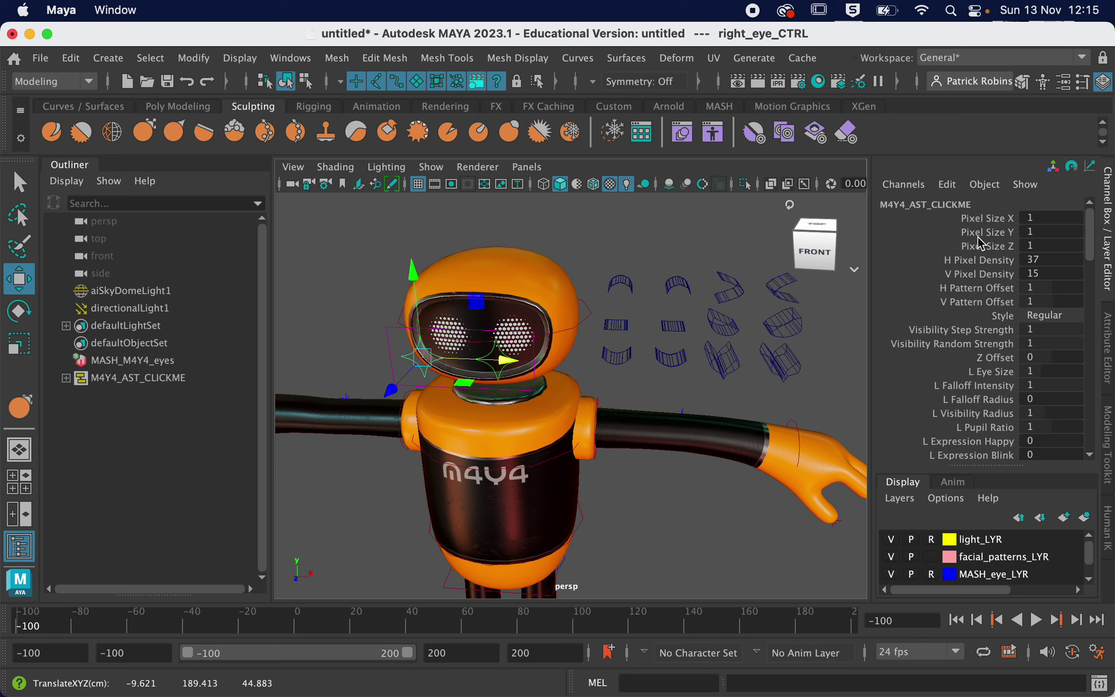
scroll(980, 242, down, 4)
scroll(980, 242, down, 2)
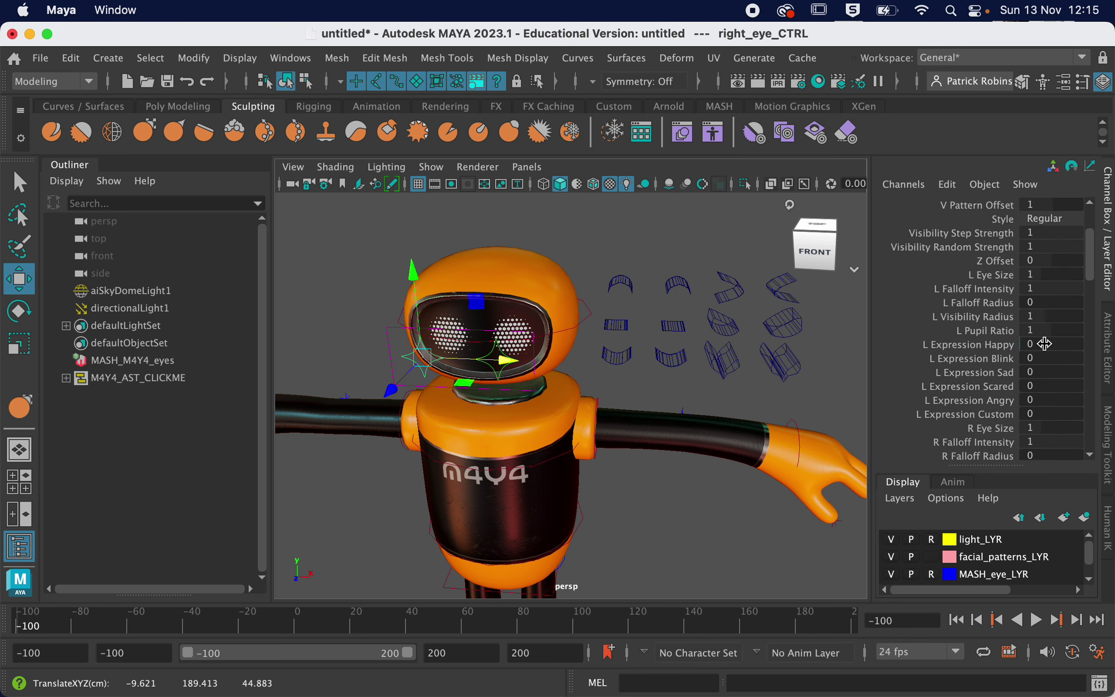
scroll(1044, 343, down, 2)
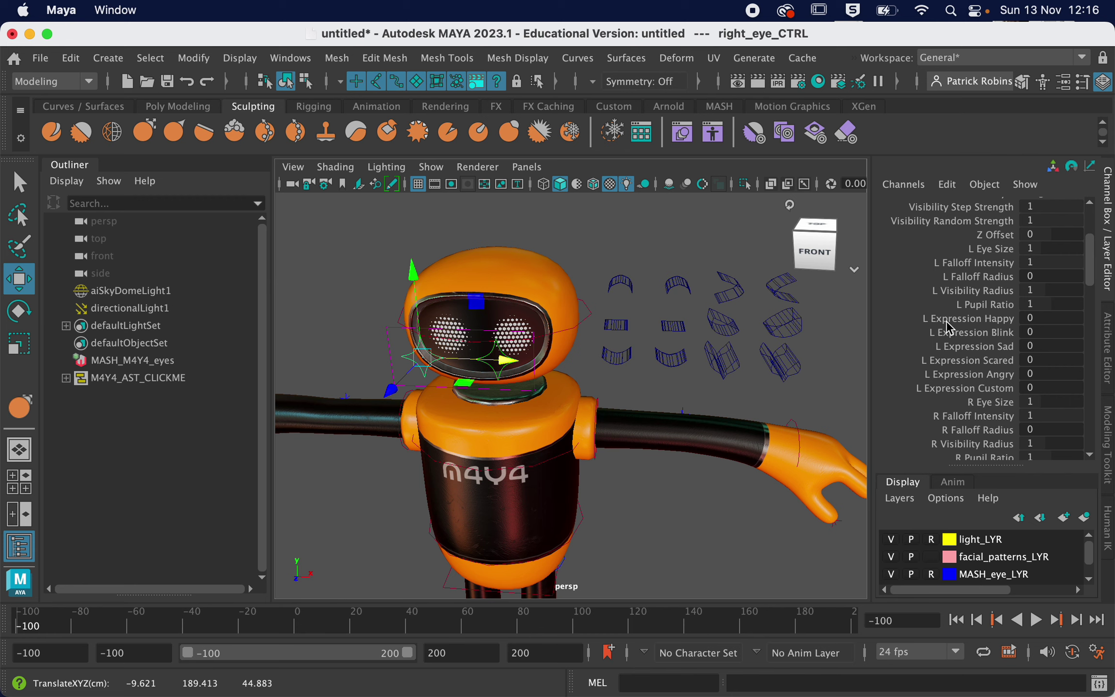
click(1020, 319)
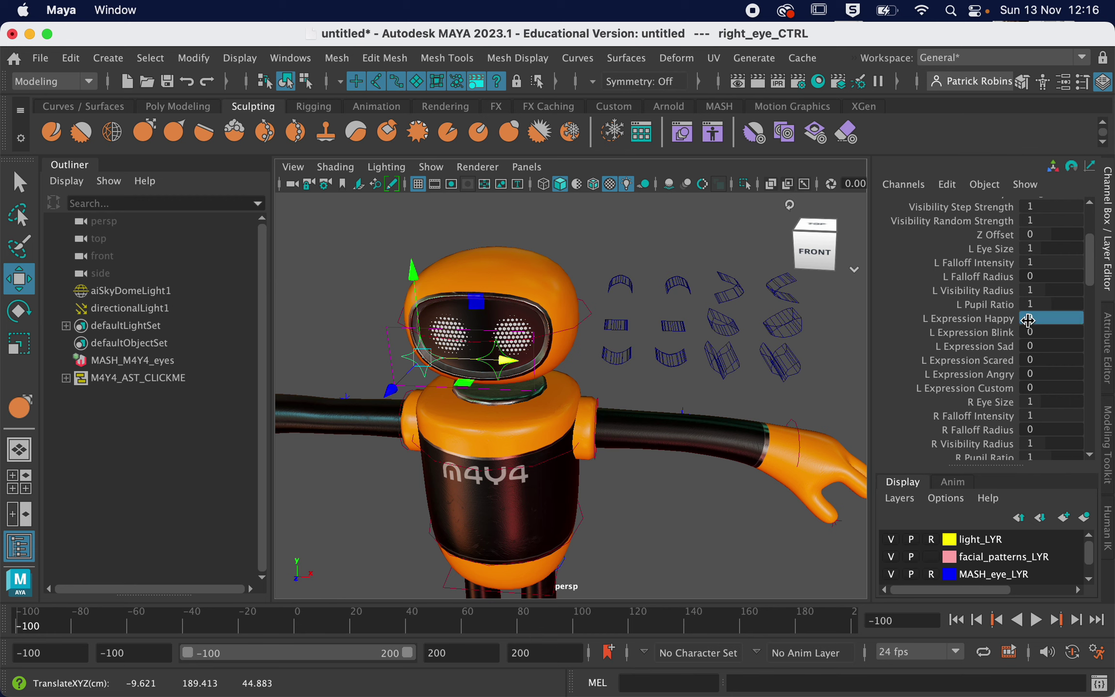
text(1)
key(Return)
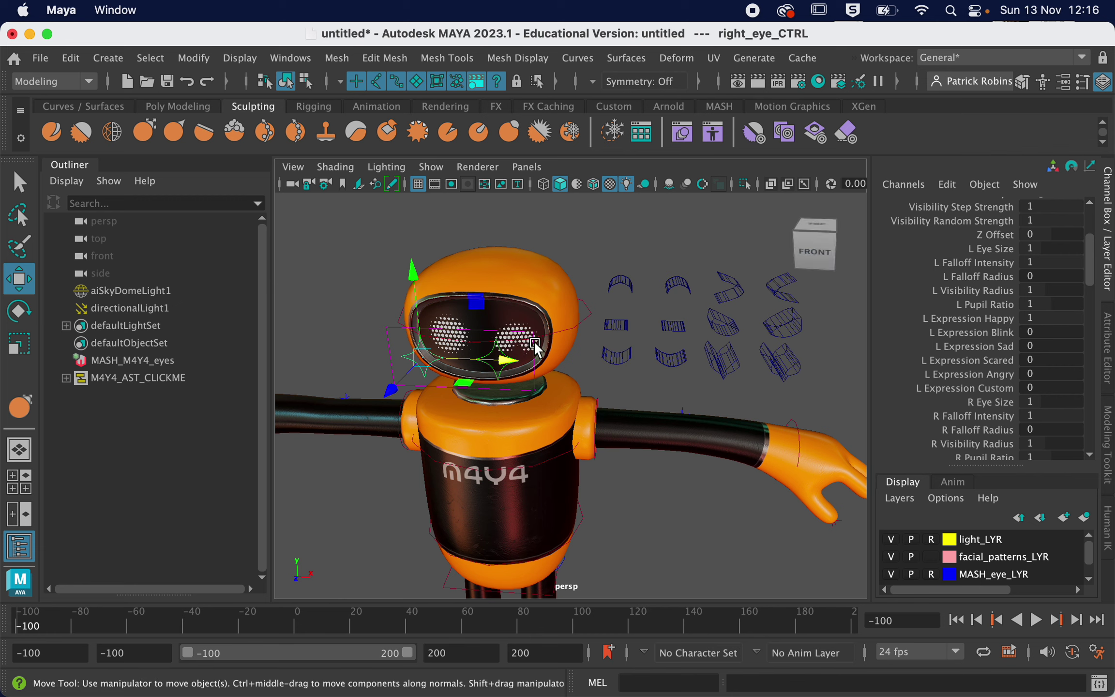
click(1000, 321)
- Key L Expression Happy at 1 on frame -100 and at 0 on frame -95
right_click(1000, 321)
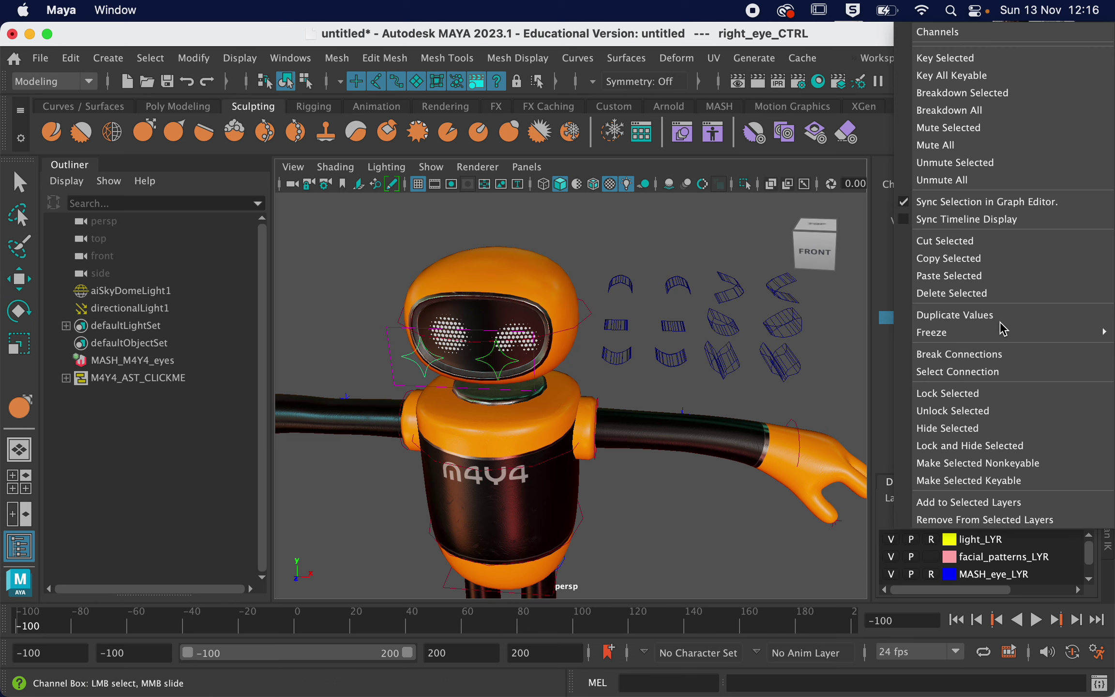
click(973, 58)
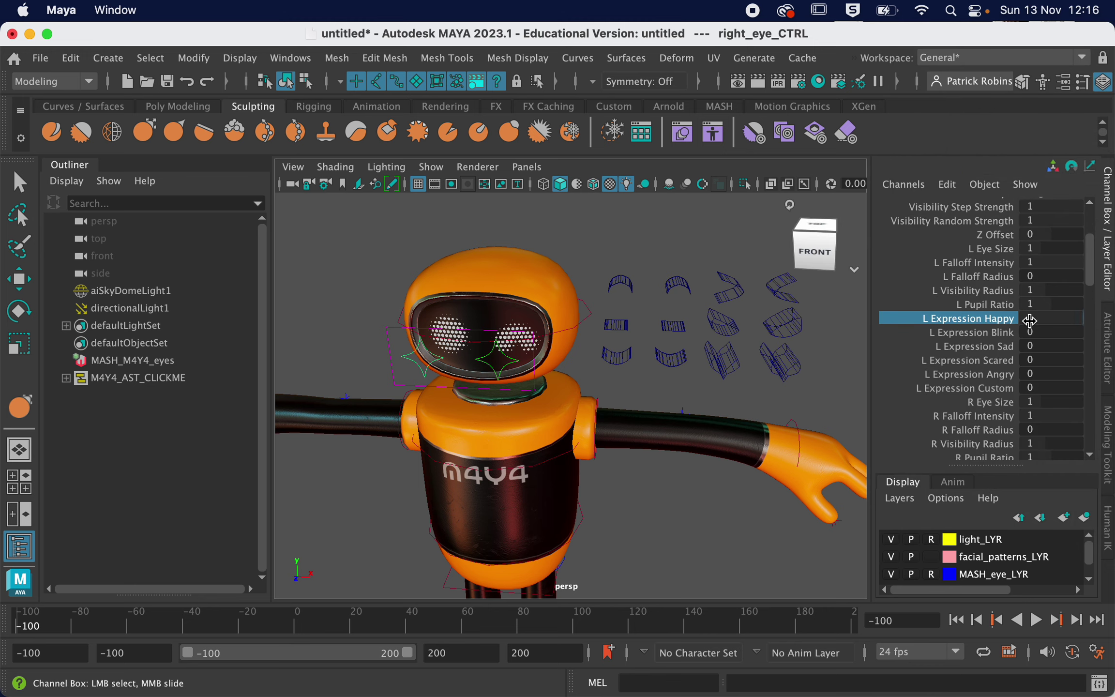
click(30, 629)
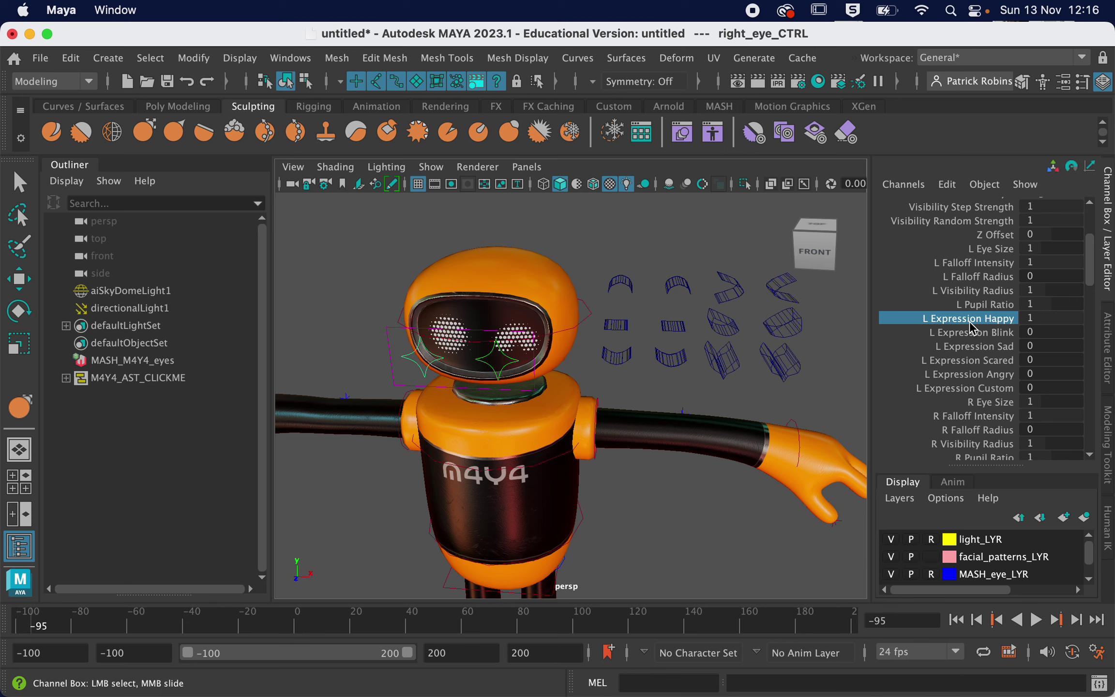
click(999, 345)
click(1001, 333)
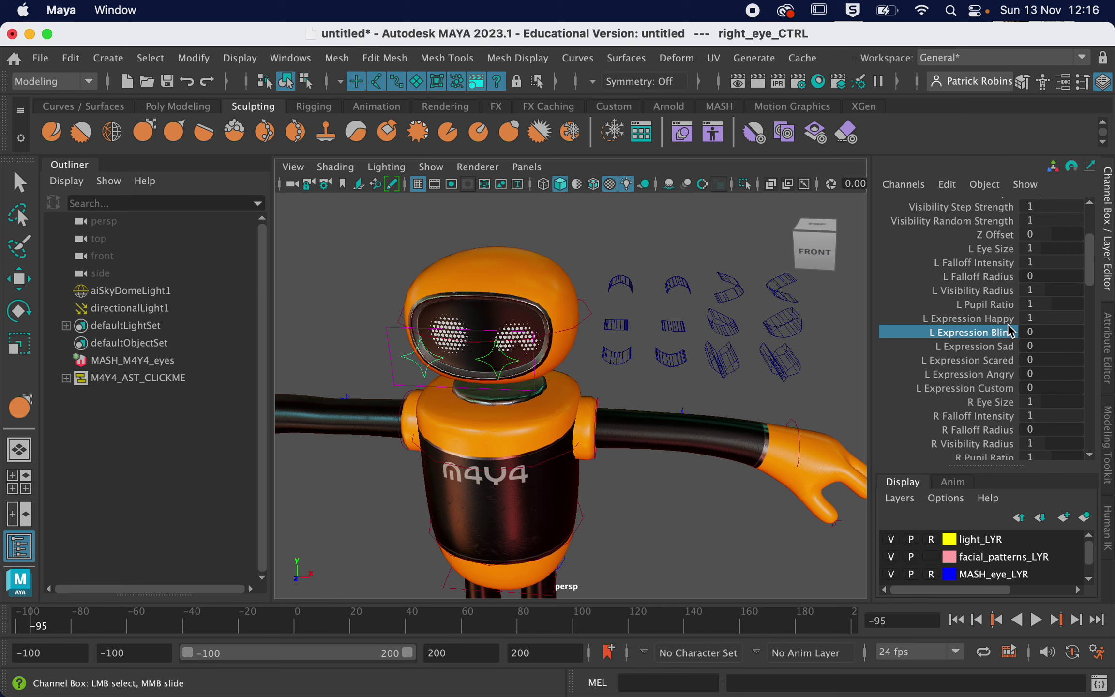
click(981, 323)
double_click(1028, 318)
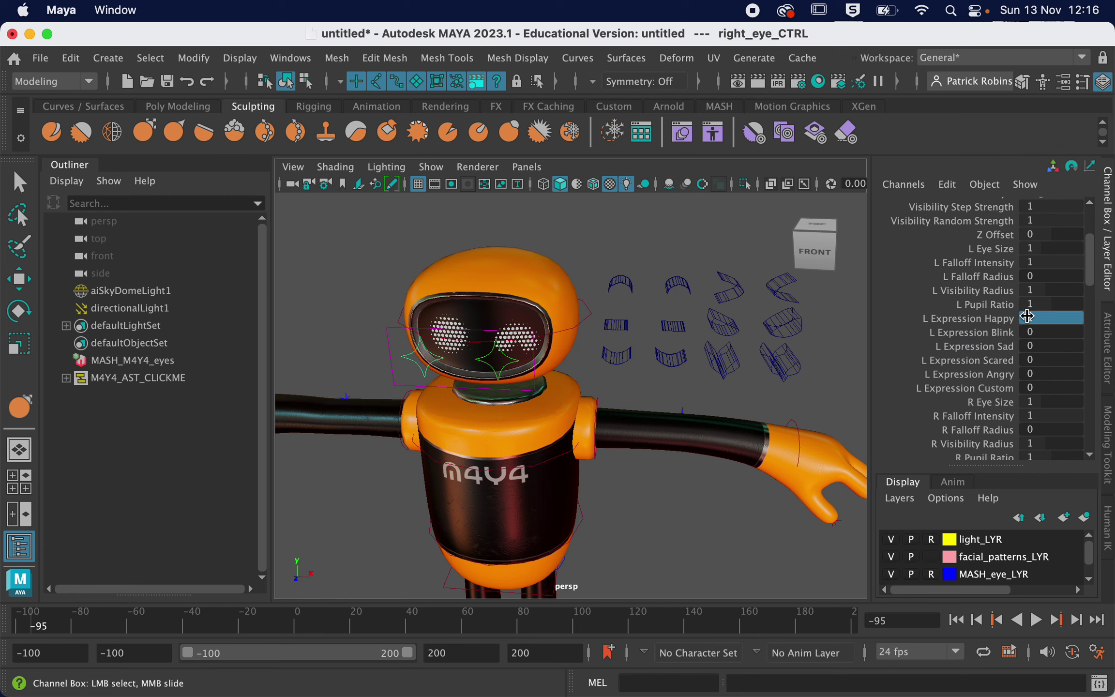
text(0)
key(Return)
click(993, 319)
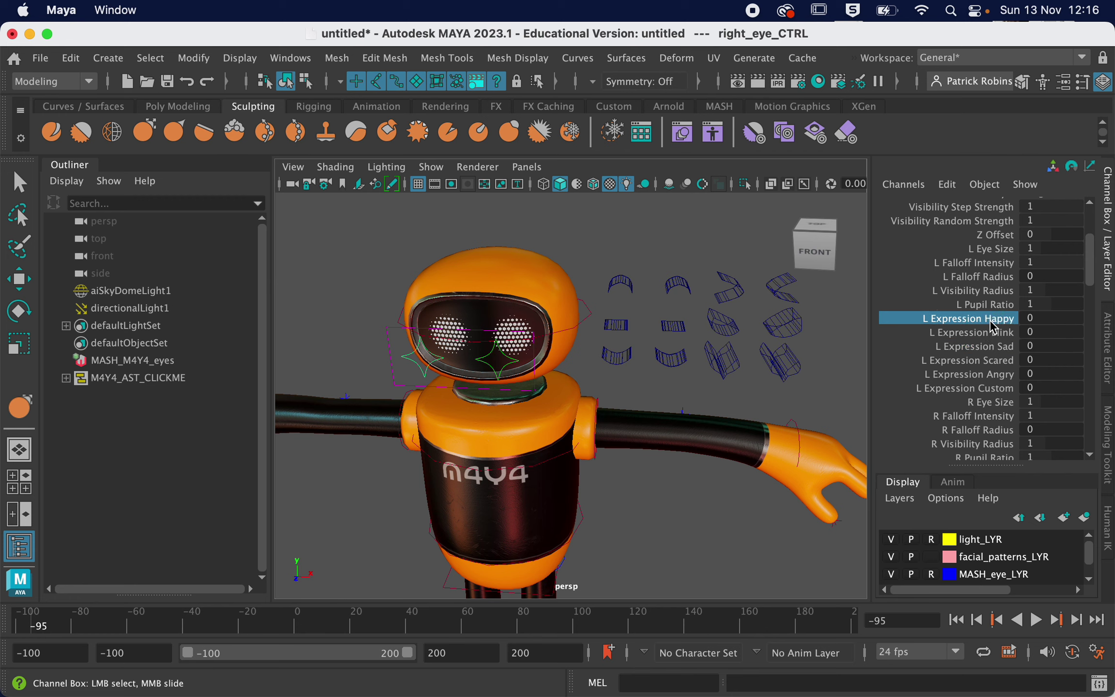
right_click(992, 327)
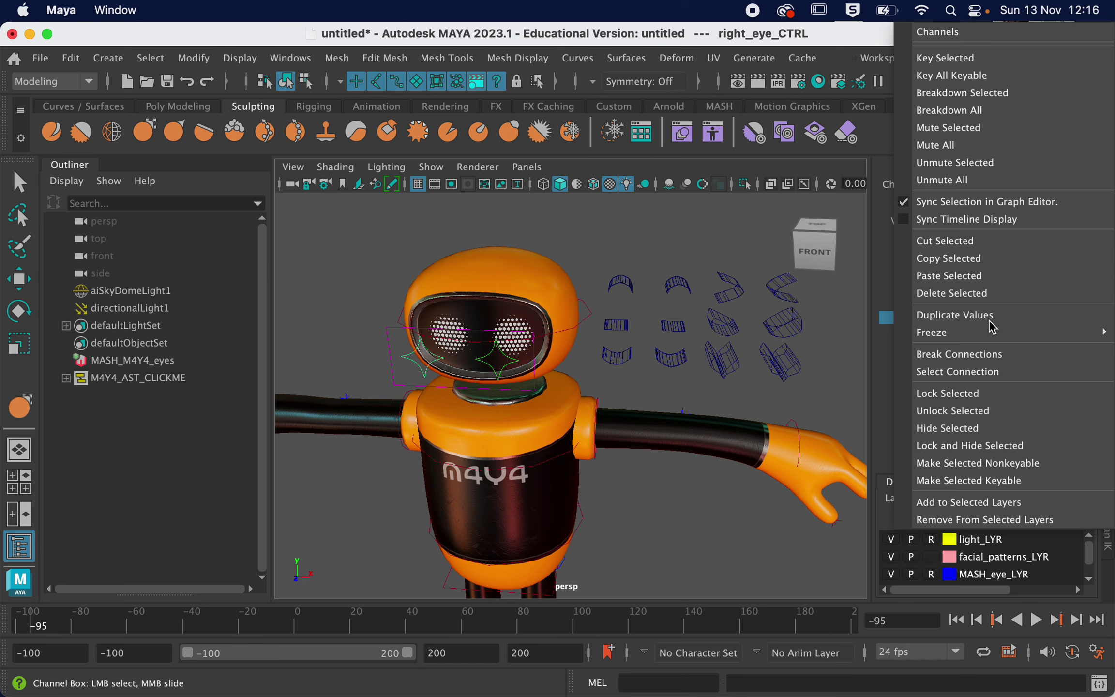
click(946, 58)
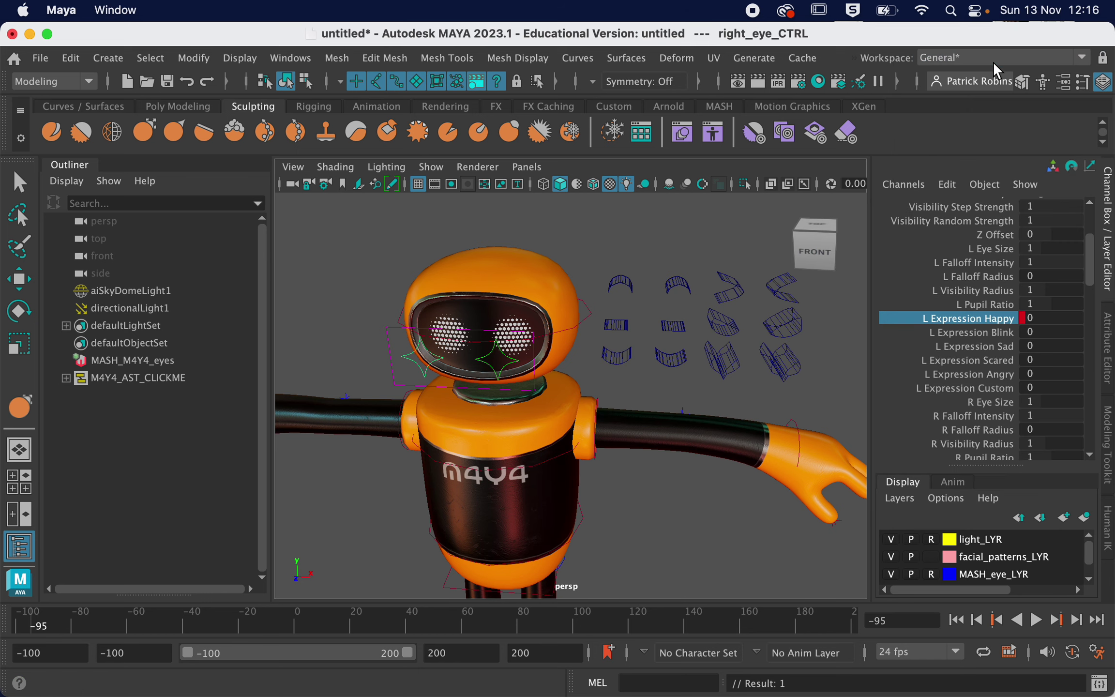
- Set L Expression Happy back to 1 at frame -92 and key it
drag(39, 625, 40, 624)
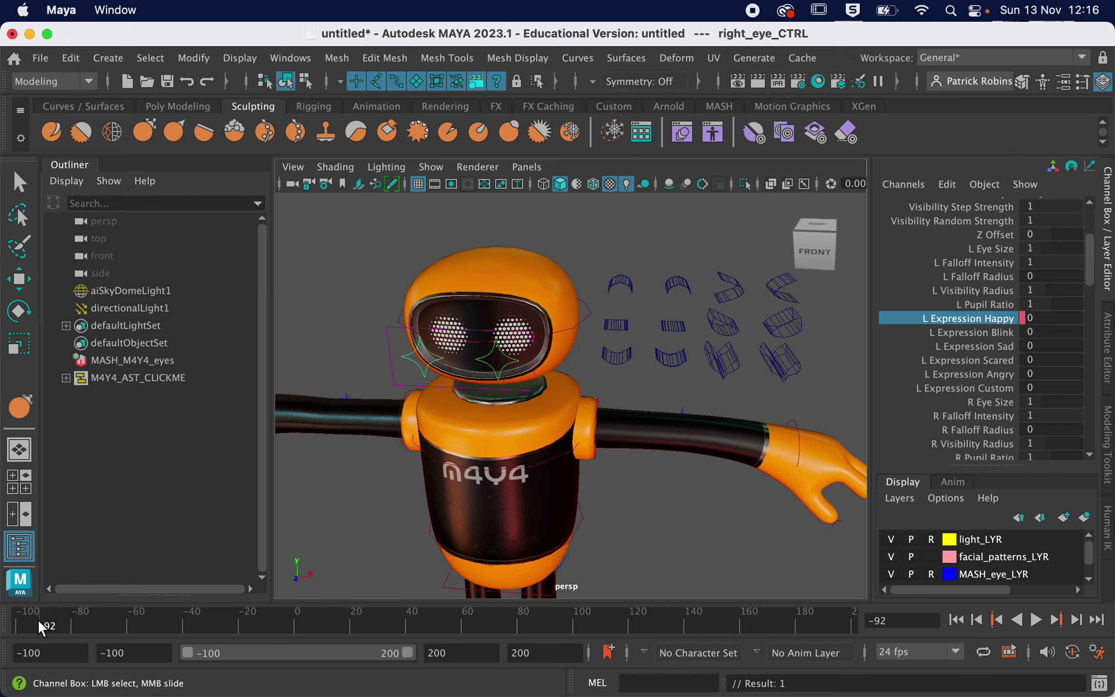
click(1030, 318)
text(1)
key(Return)
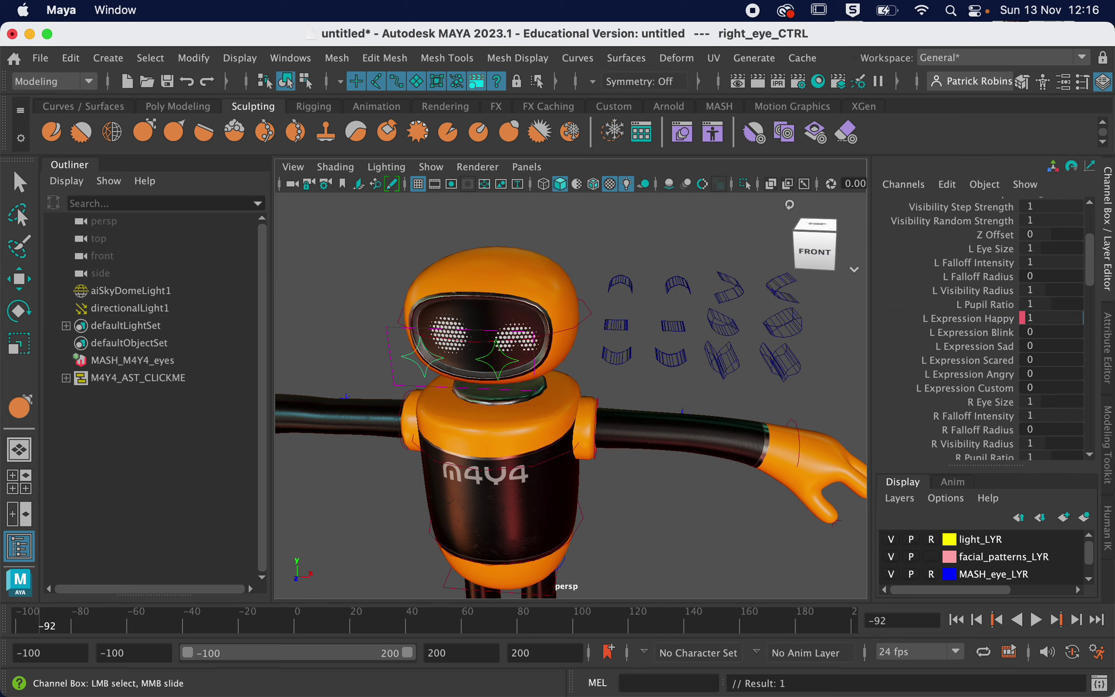
click(990, 321)
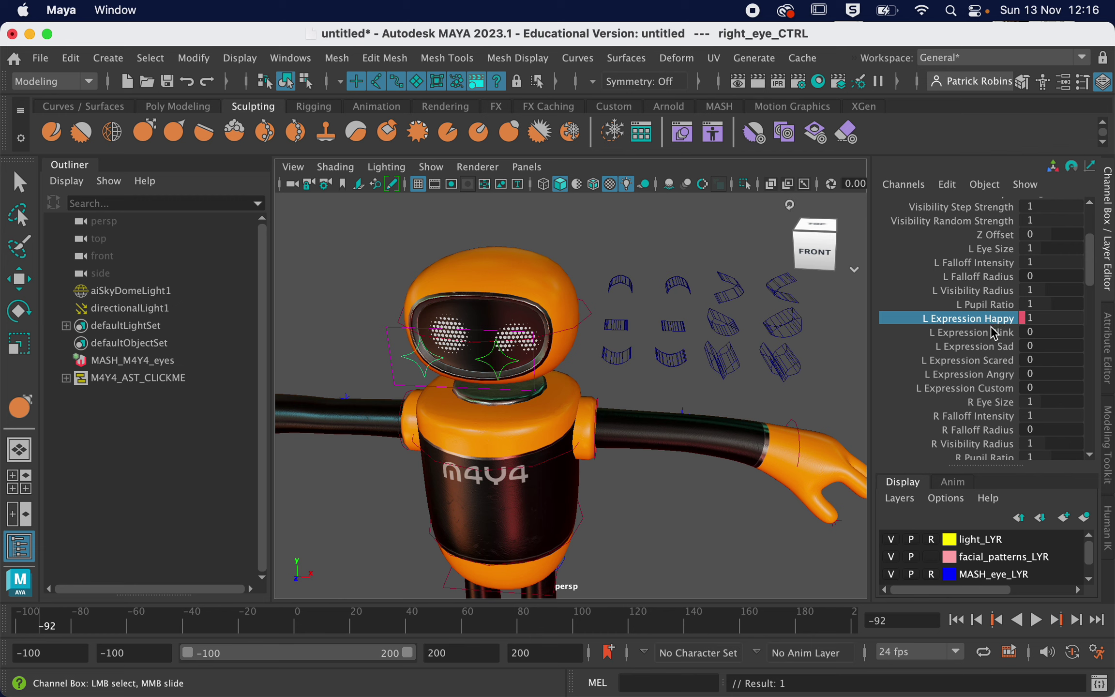
click(995, 333)
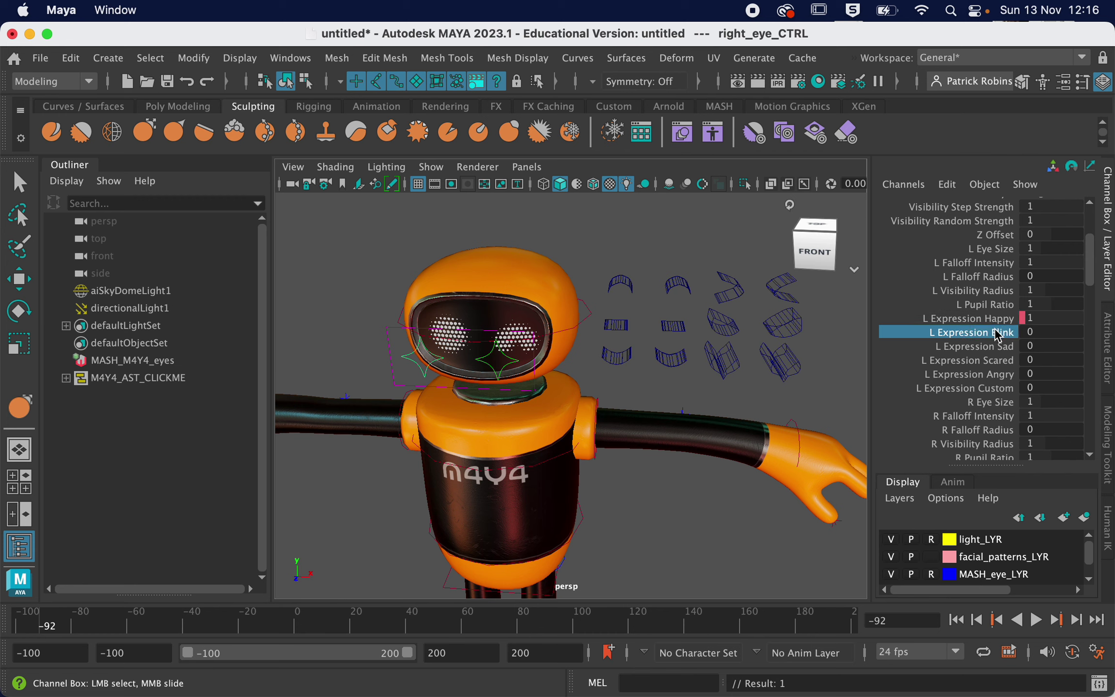
click(1033, 332)
text(1)
key(Return)
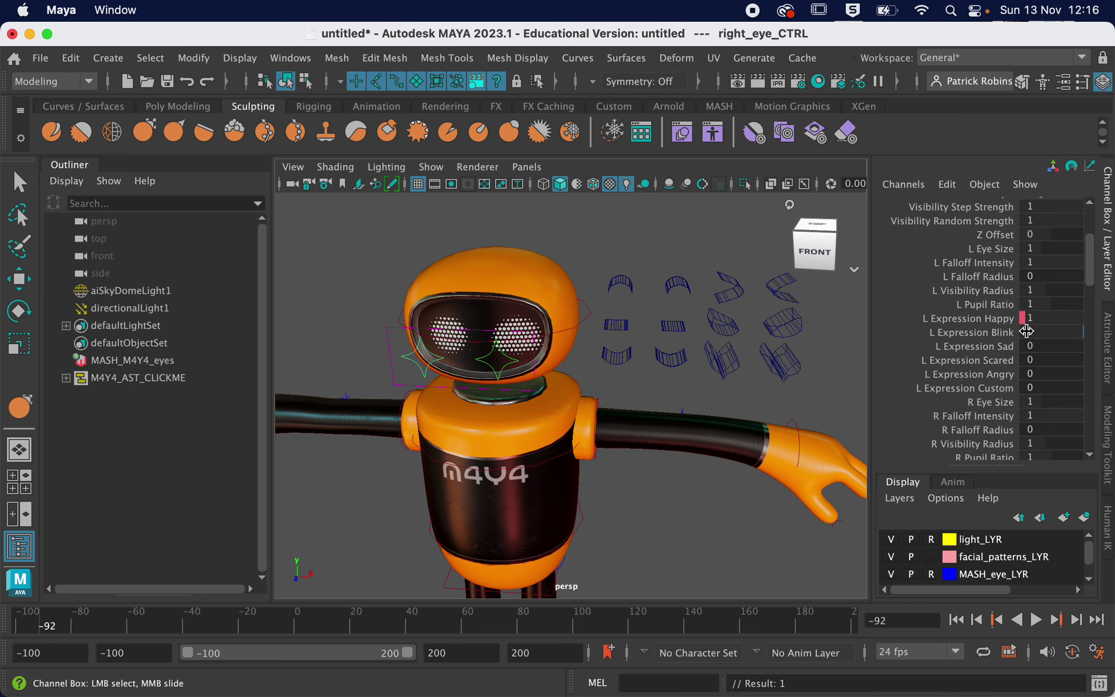
click(1033, 331)
text(0)
key(Return)
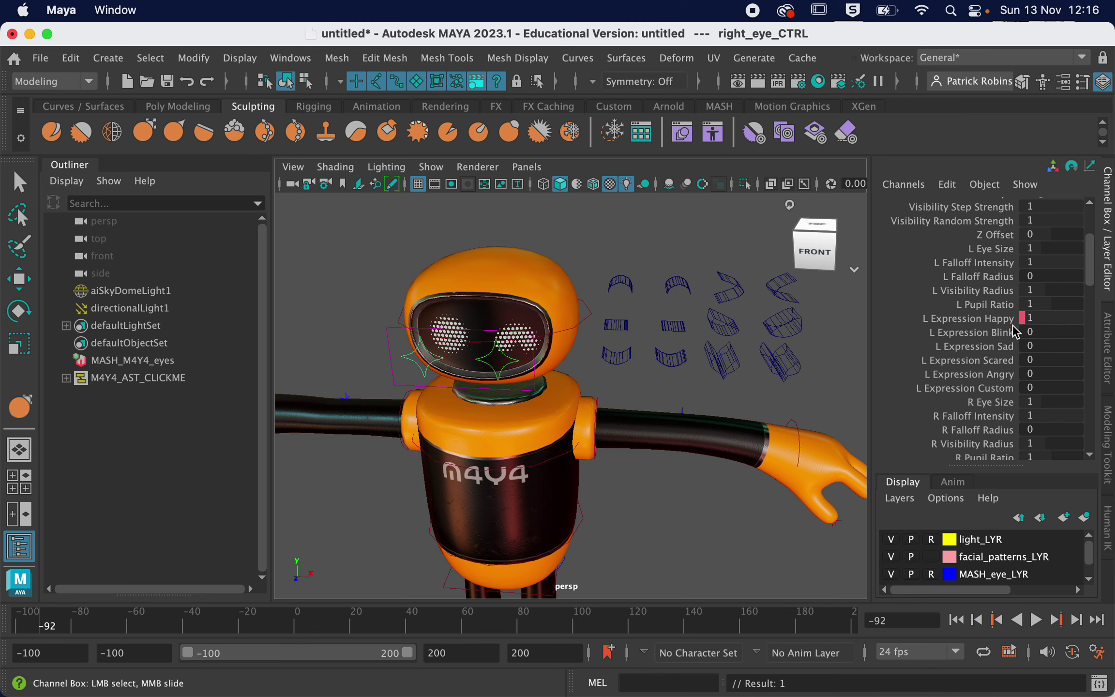
right_click(991, 318)
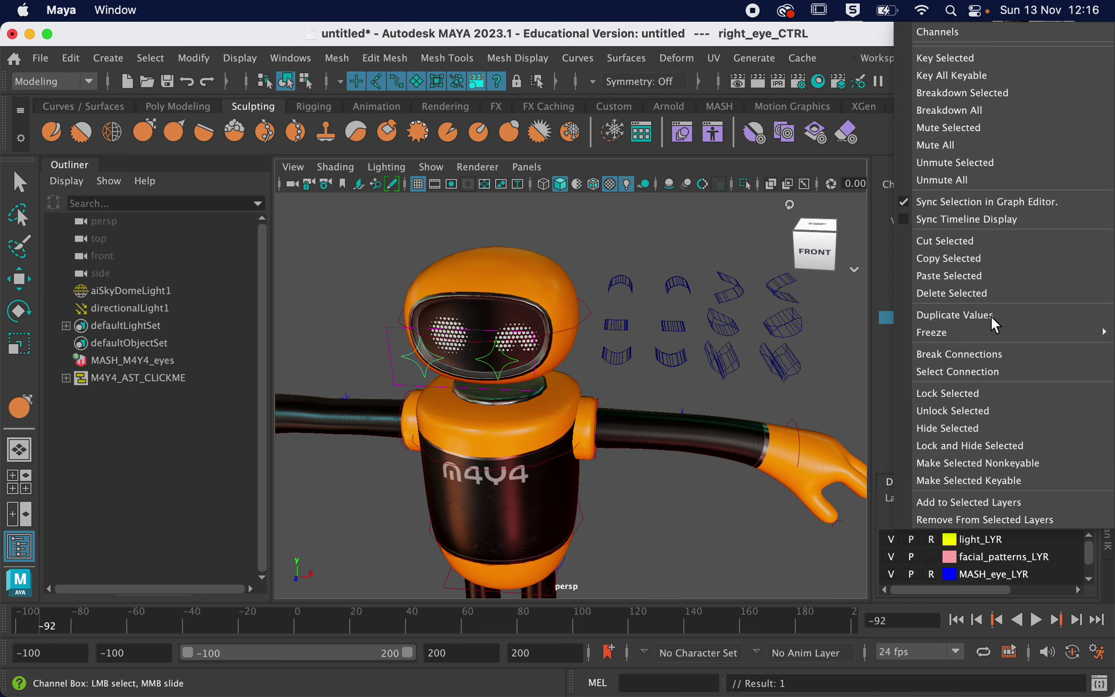
click(990, 59)
- Play back the happy-expression animation, then stop it
key(alt+v)
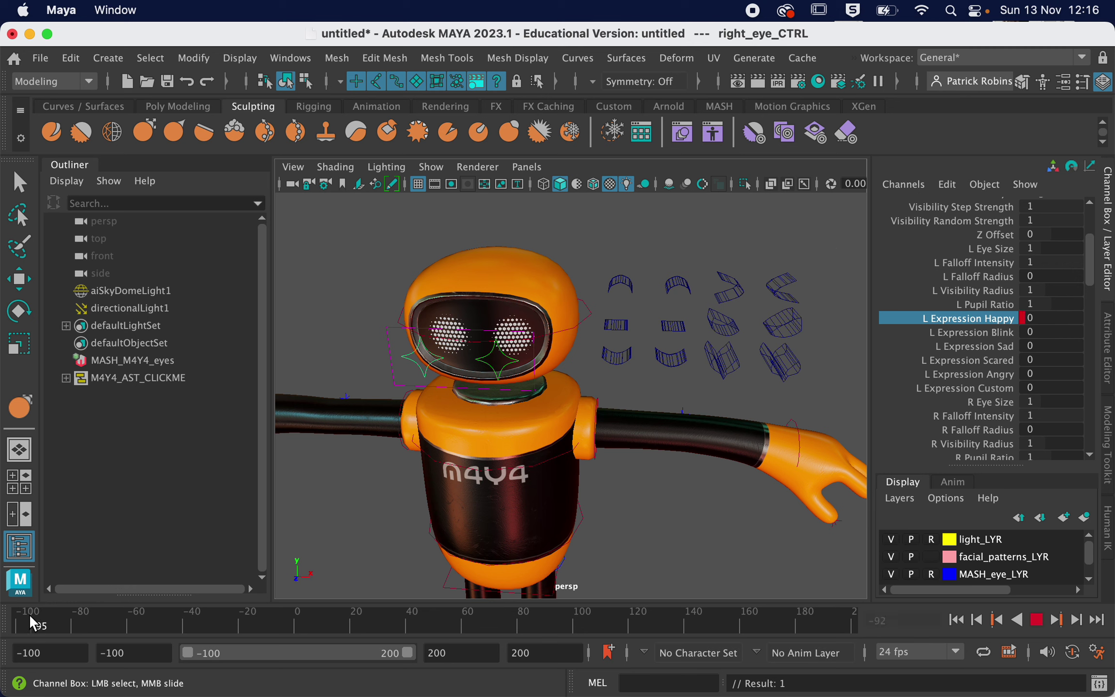
click(40, 611)
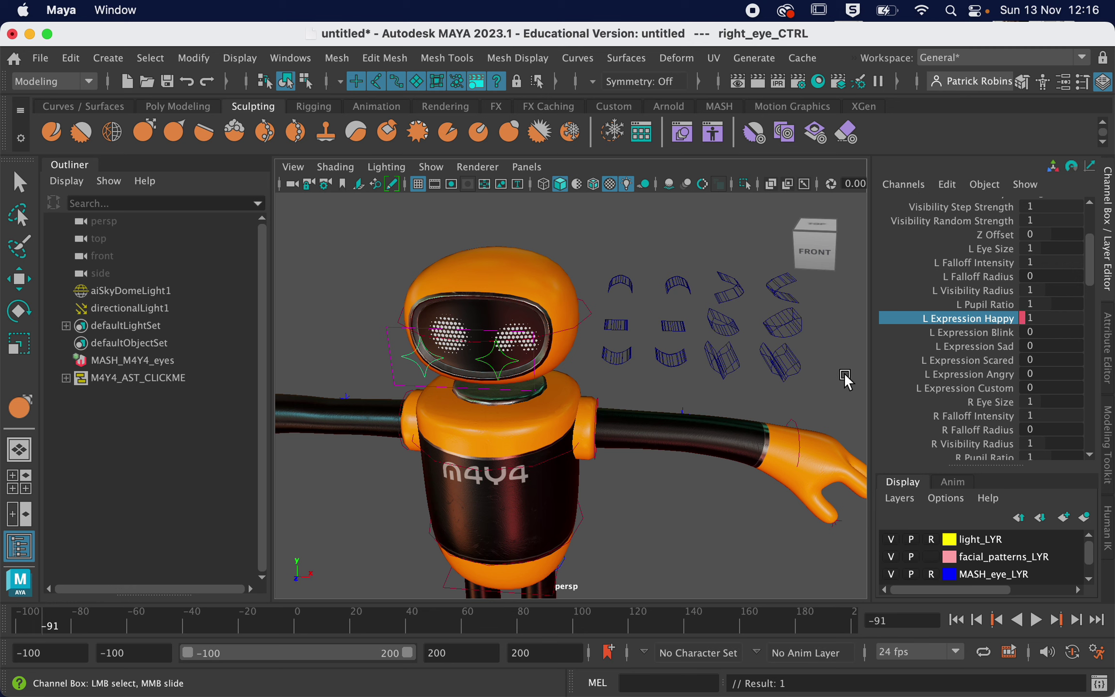
scroll(1005, 427, down, 4)
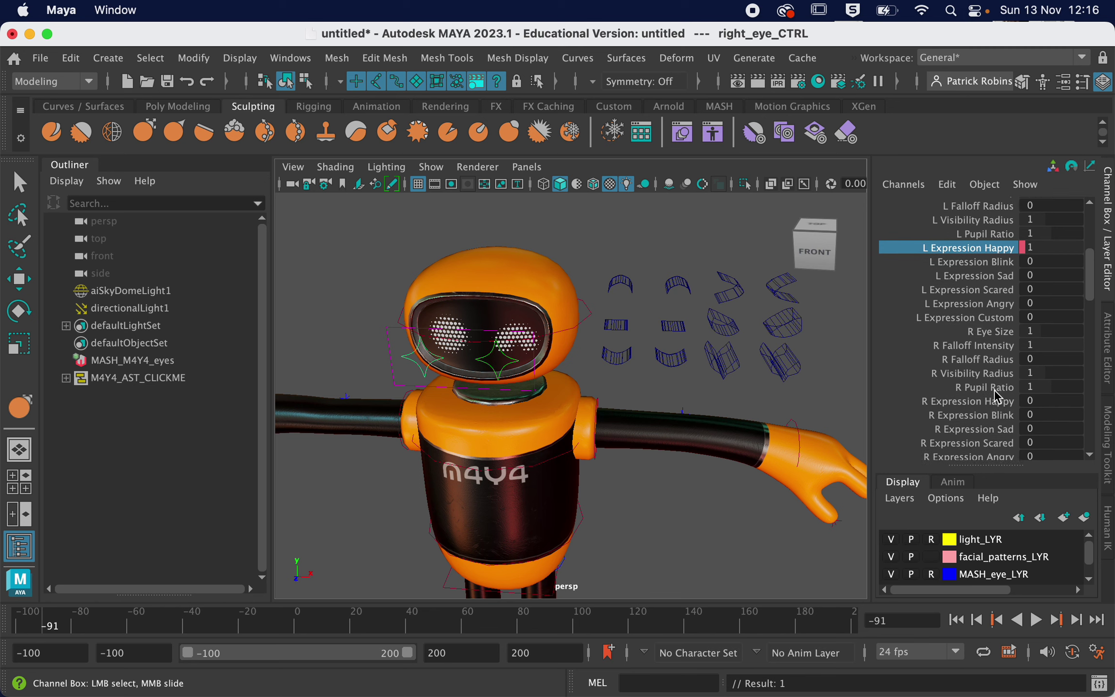
scroll(993, 389, down, 3)
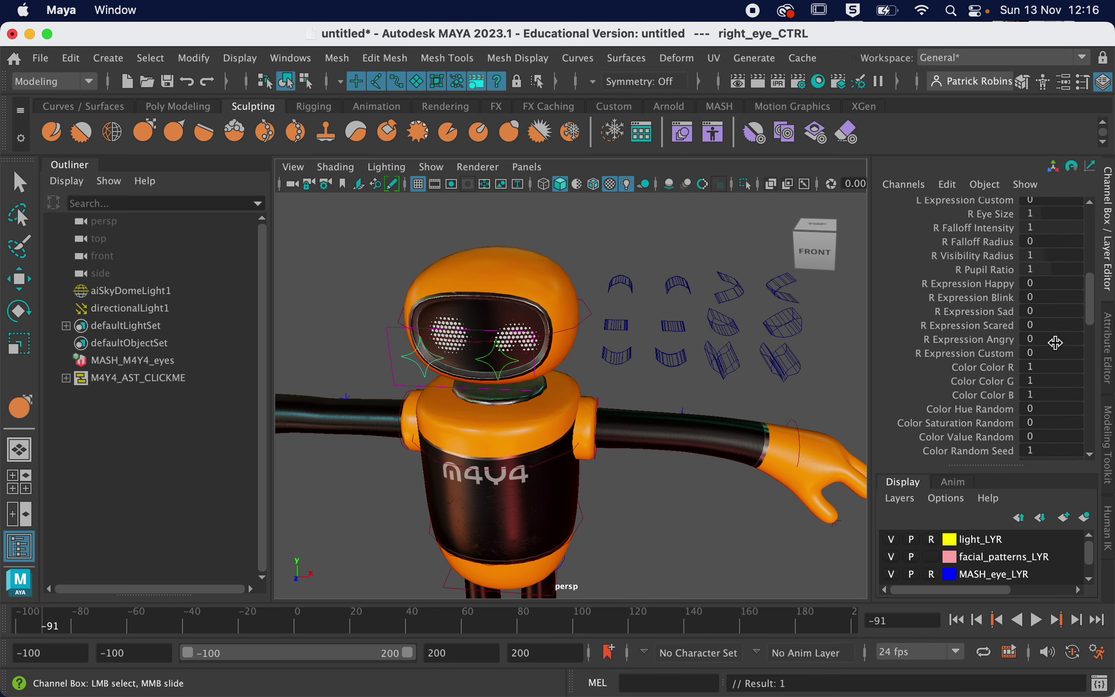
scroll(1044, 383, down, 4)
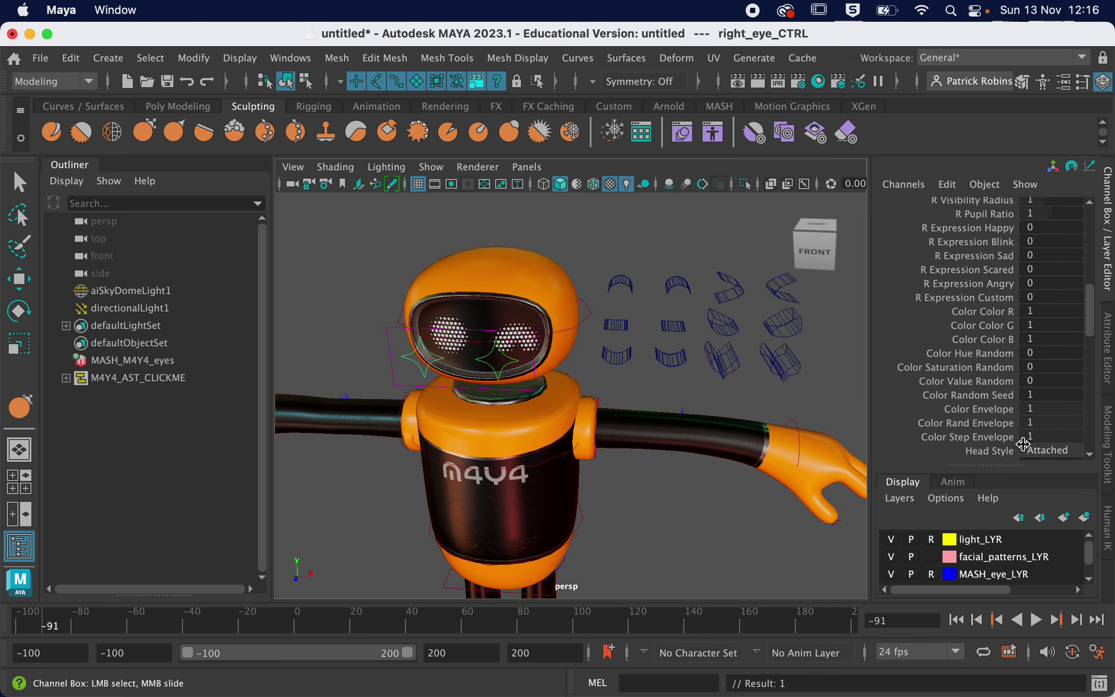
scroll(1022, 444, down, 3)
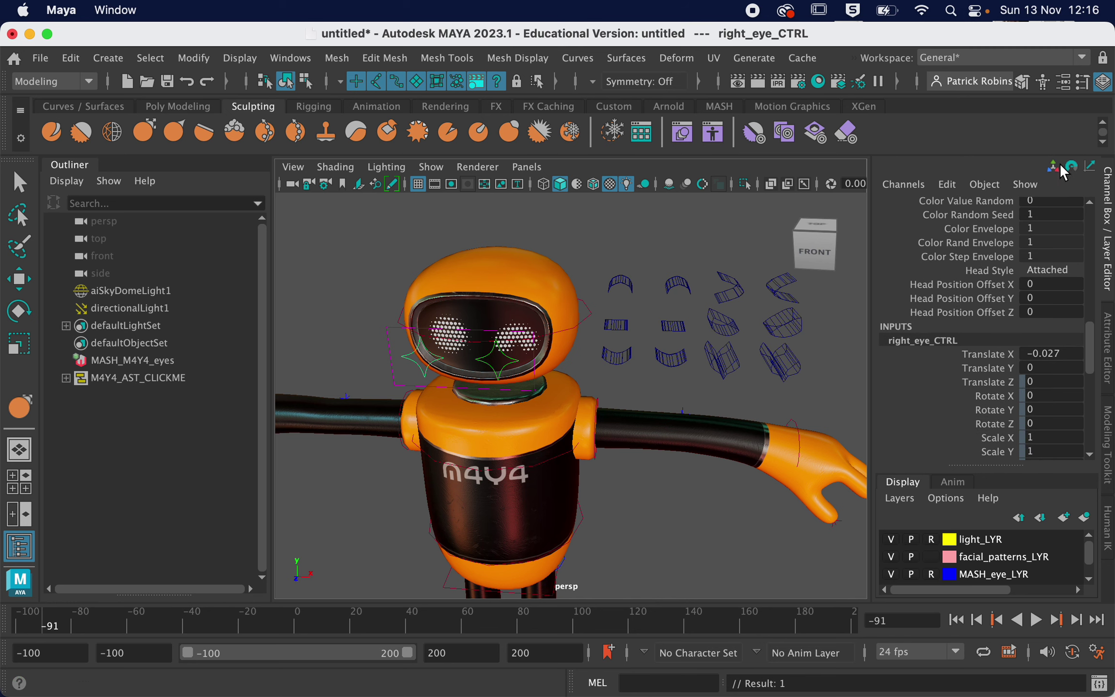
scroll(1019, 255, up, 8)
scroll(1019, 255, up, 6)
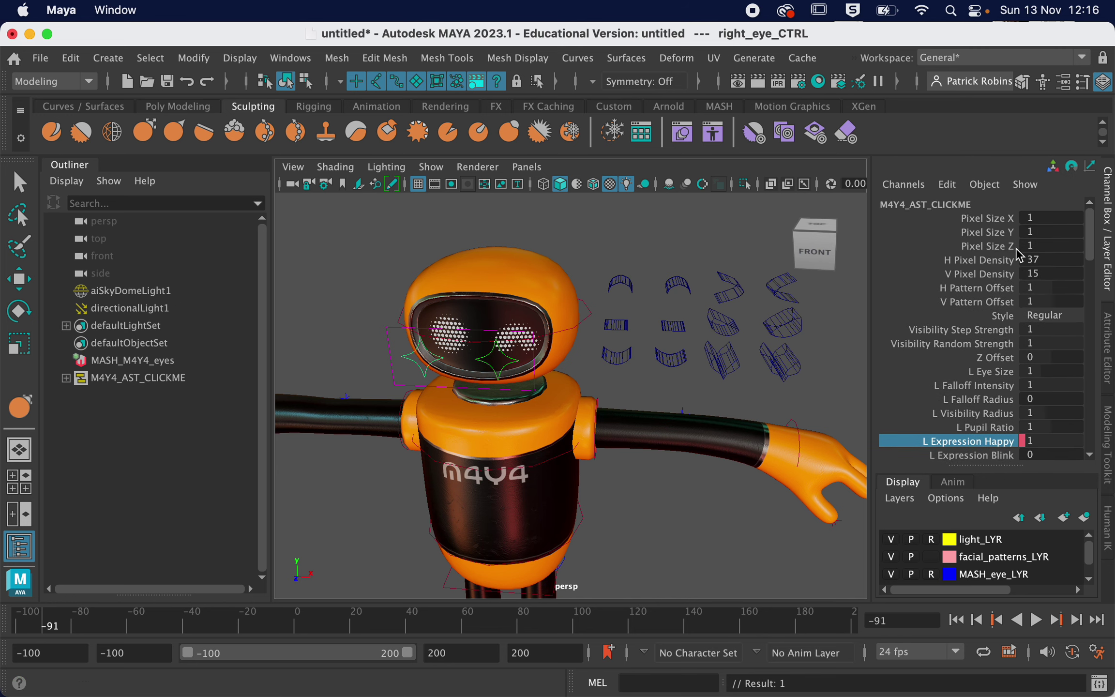
- Delete the L Expression Happy keys, undo, delete them again, and deselect the controller
right_click(966, 443)
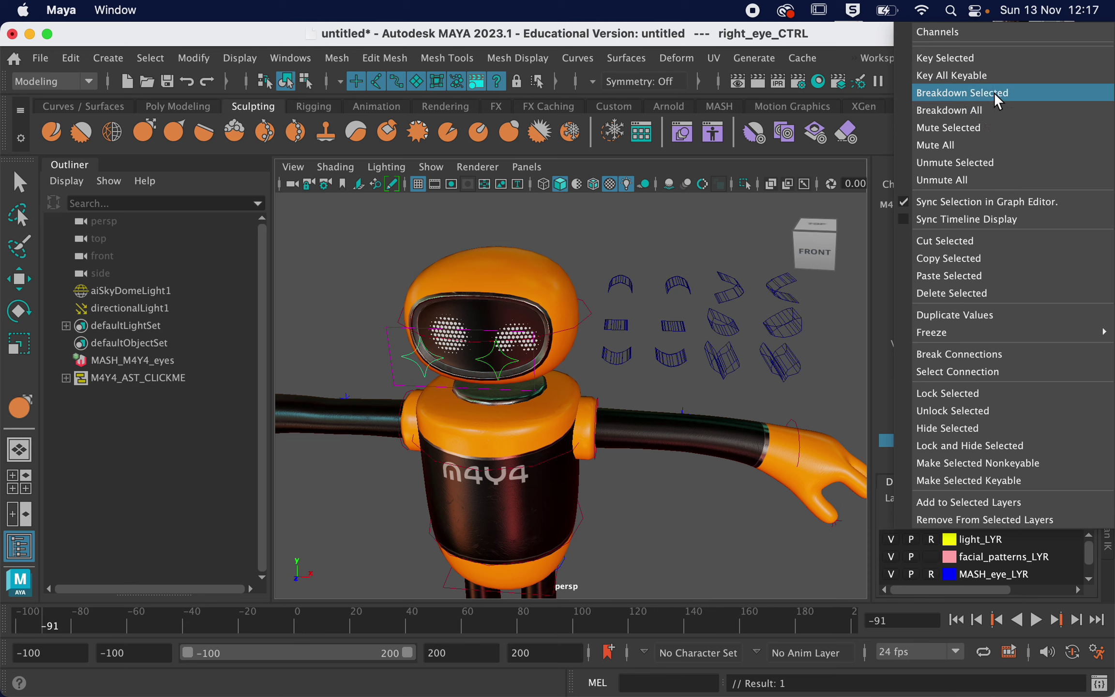
click(864, 319)
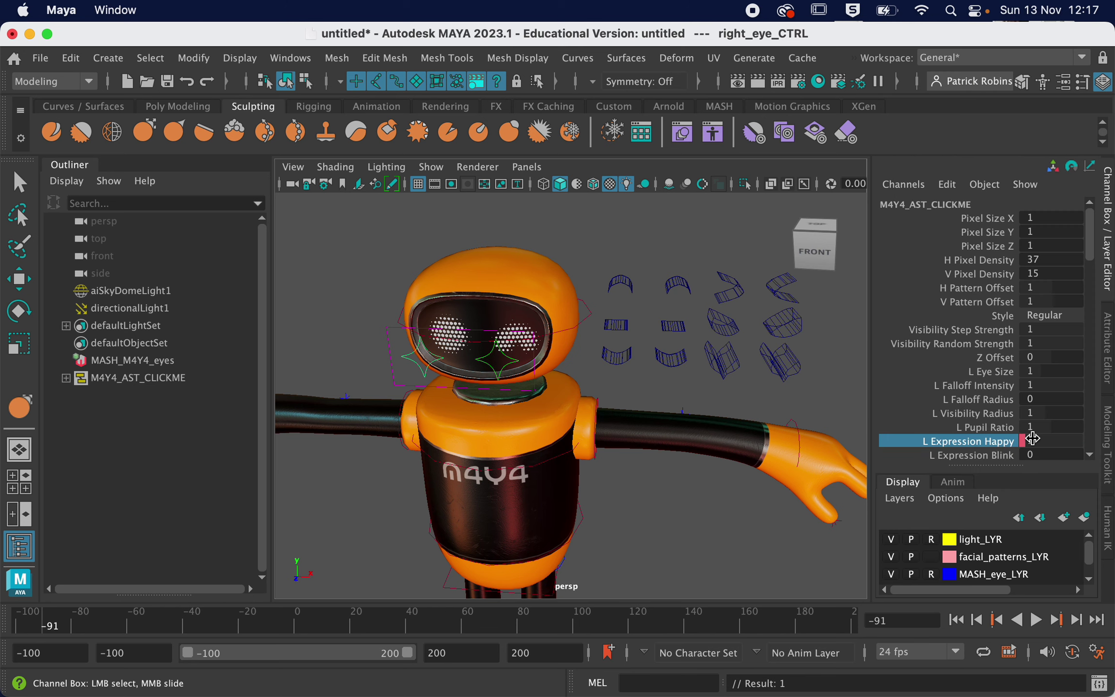
right_click(1012, 446)
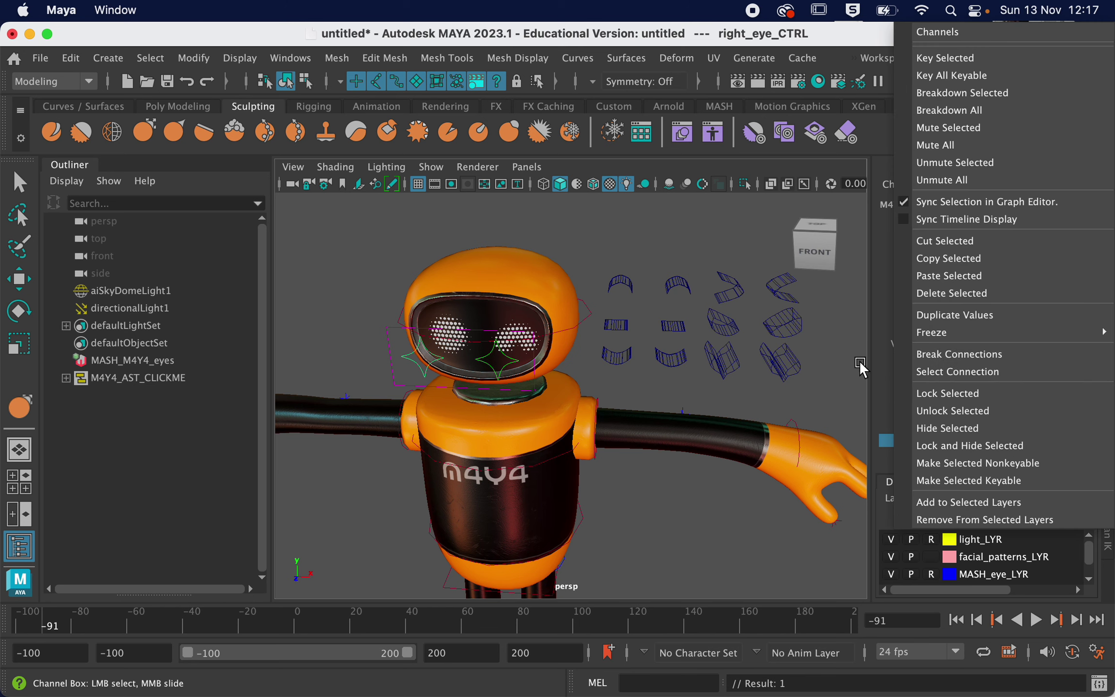
click(937, 293)
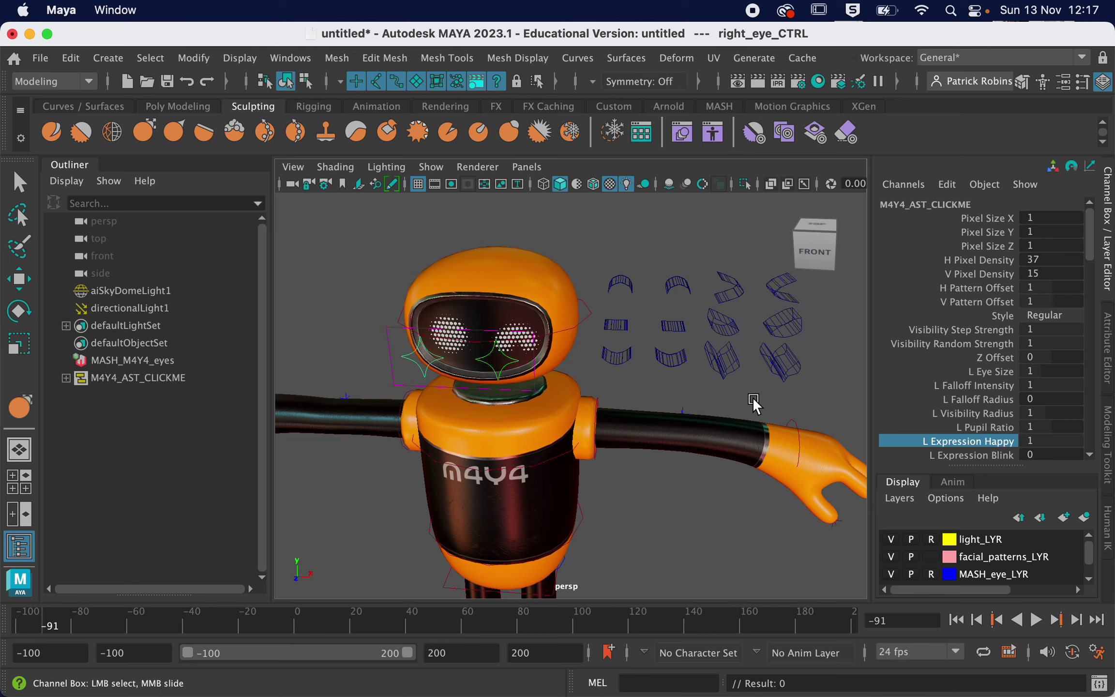
key(super+z)
right_click(917, 441)
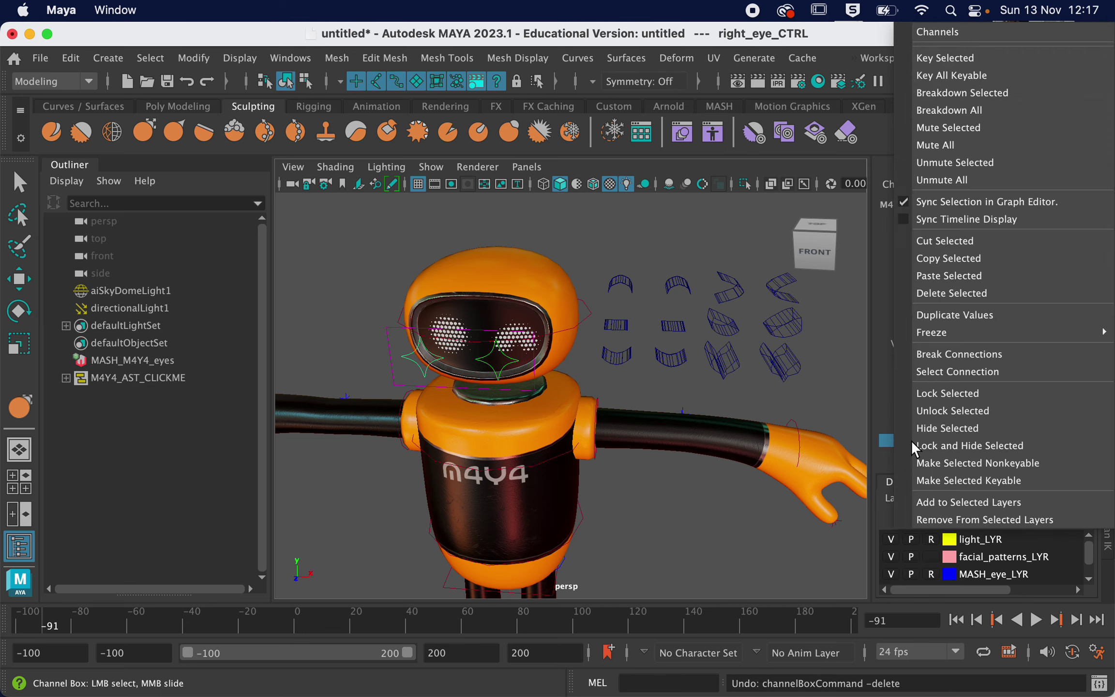
click(988, 292)
key(w)
click(599, 522)
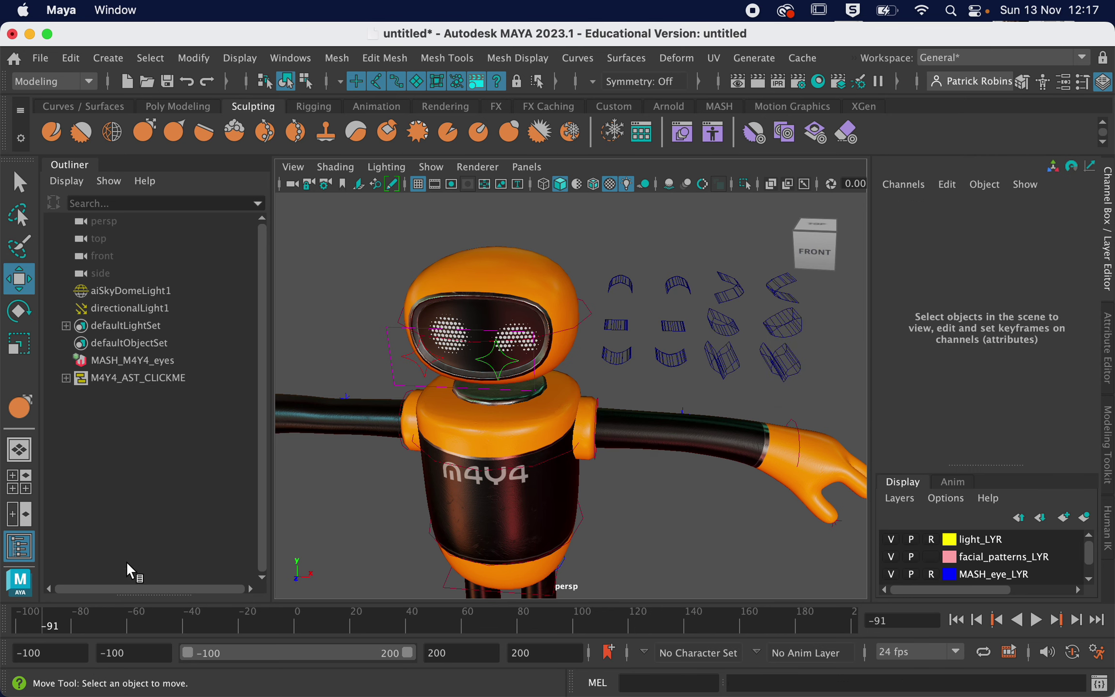
- Set animation start to 0 and playback end to 150, then scrub back to frame 0
alt+middle_drag(551, 523, 612, 411)
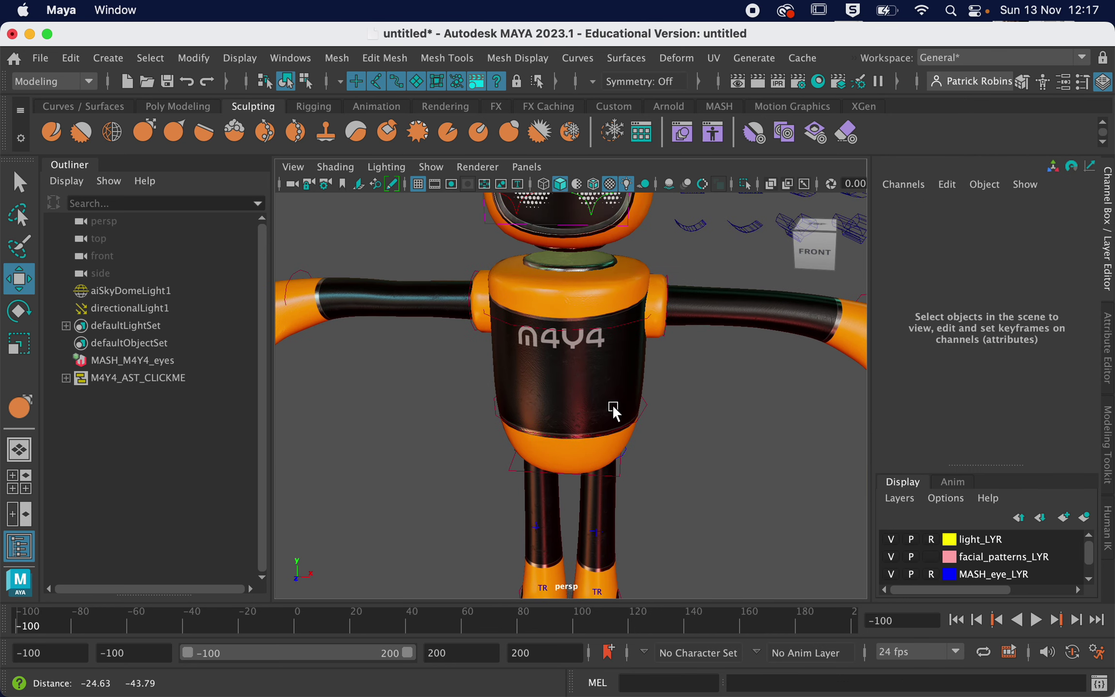
alt+drag(614, 411, 644, 398)
key(f)
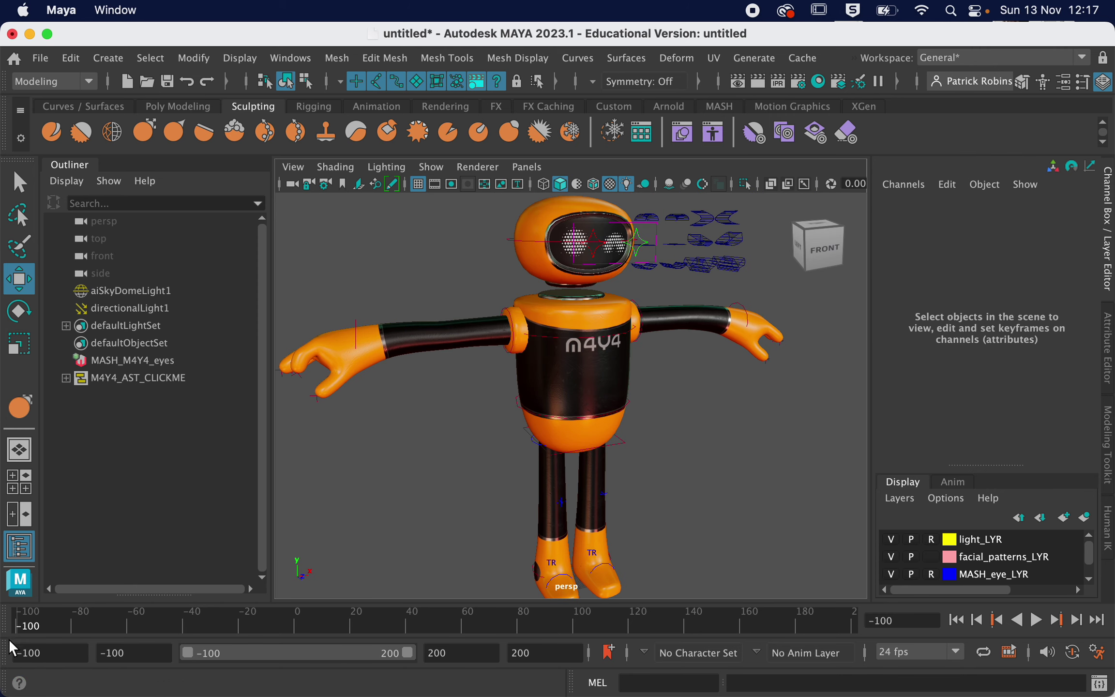
double_click(29, 652)
text(0)
key(Return)
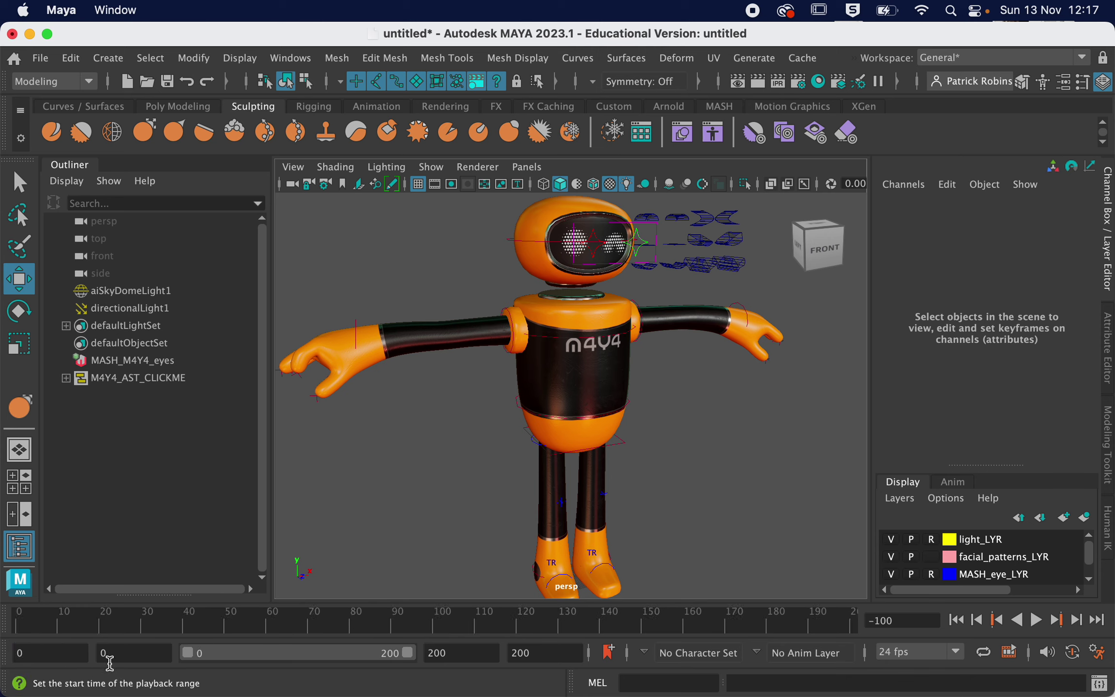
double_click(477, 652)
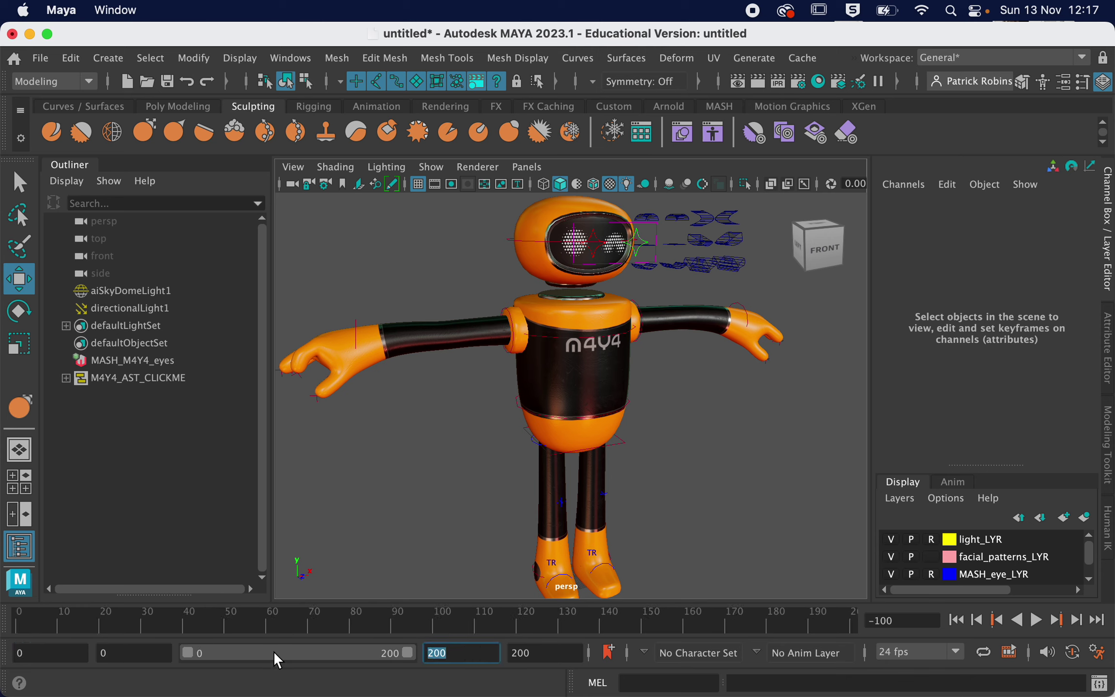
text(150)
key(Return)
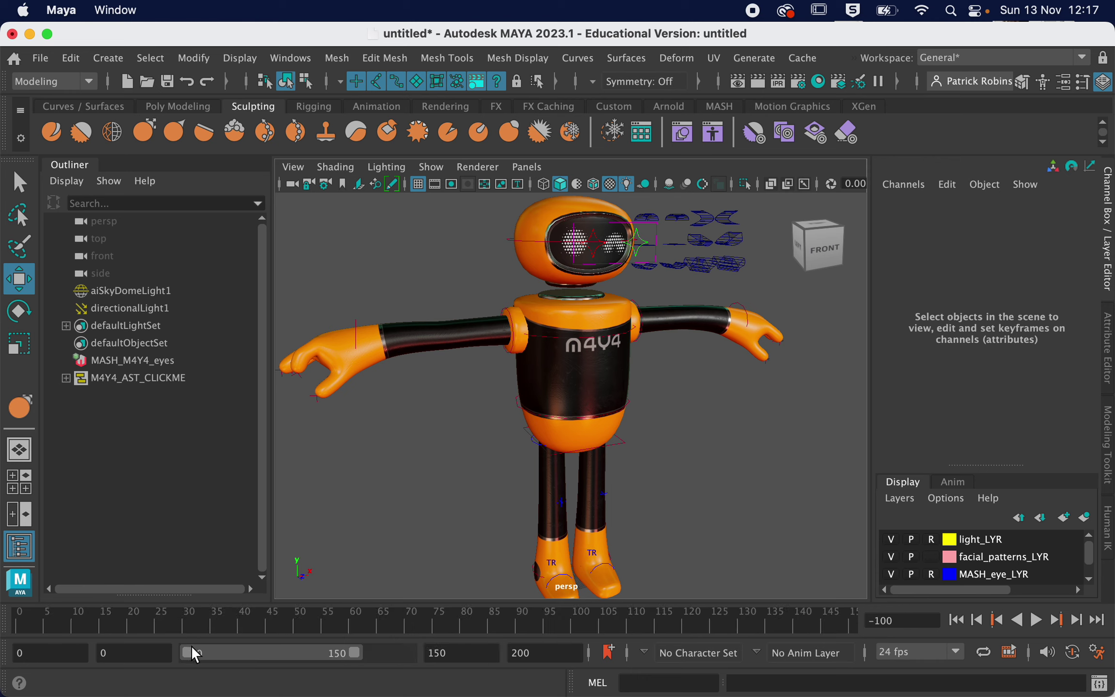
drag(186, 615, 19, 622)
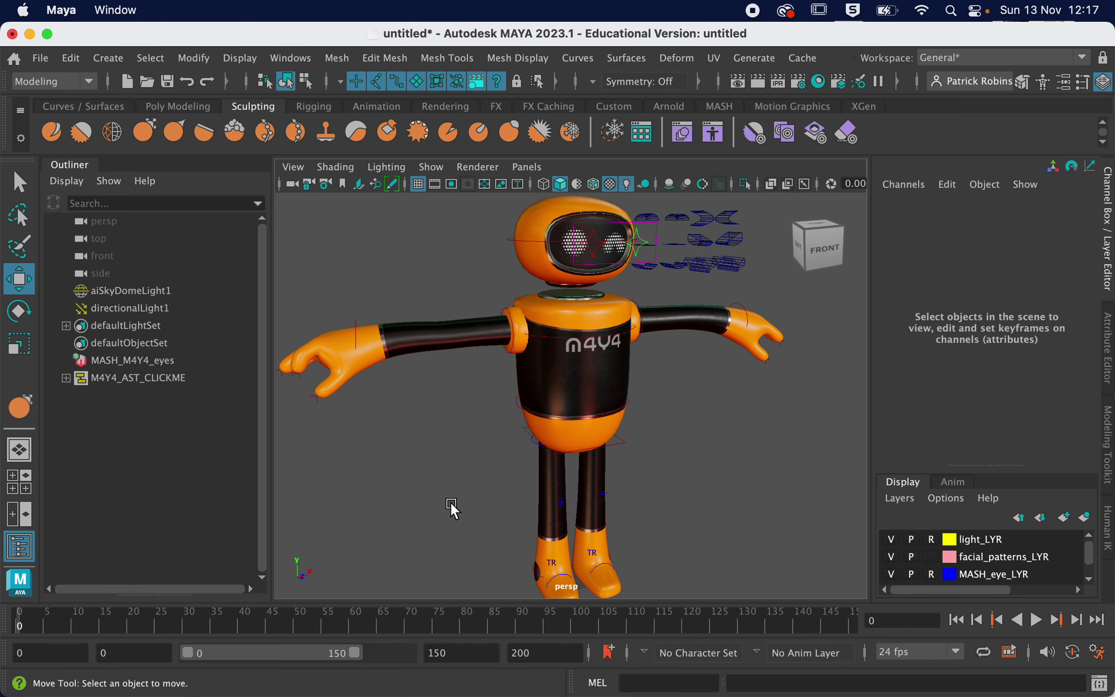
- Rotate the right and left arms down to the robot's sides at the shoulders
alt+drag(450, 501, 521, 320)
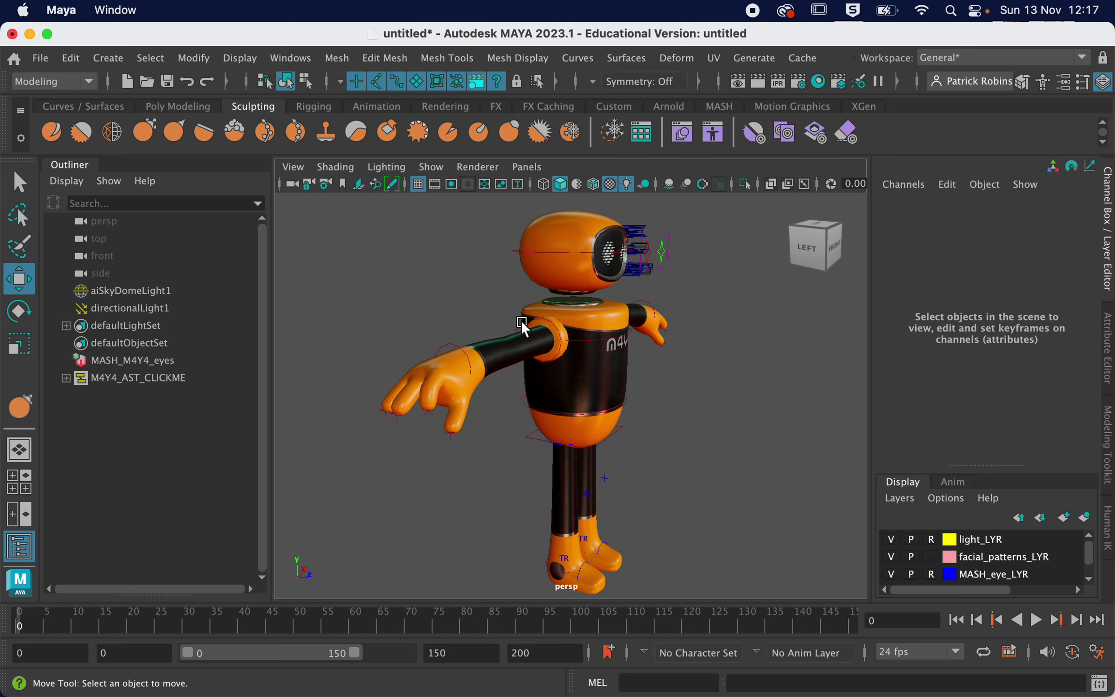
click(552, 324)
key(e)
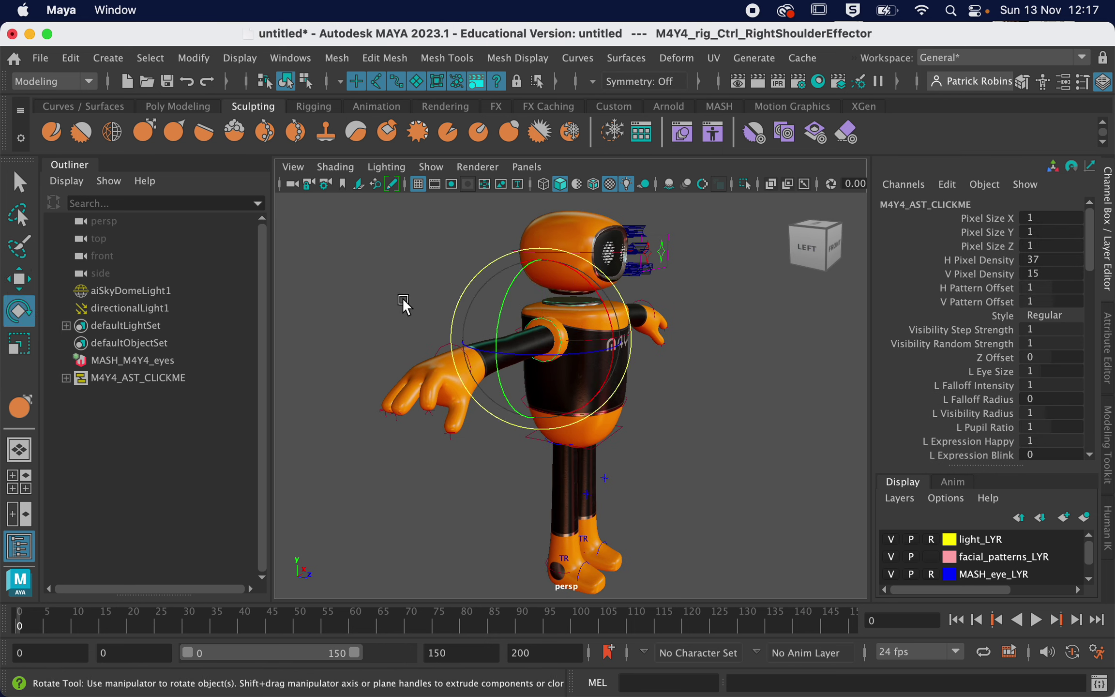
drag(502, 307, 497, 387)
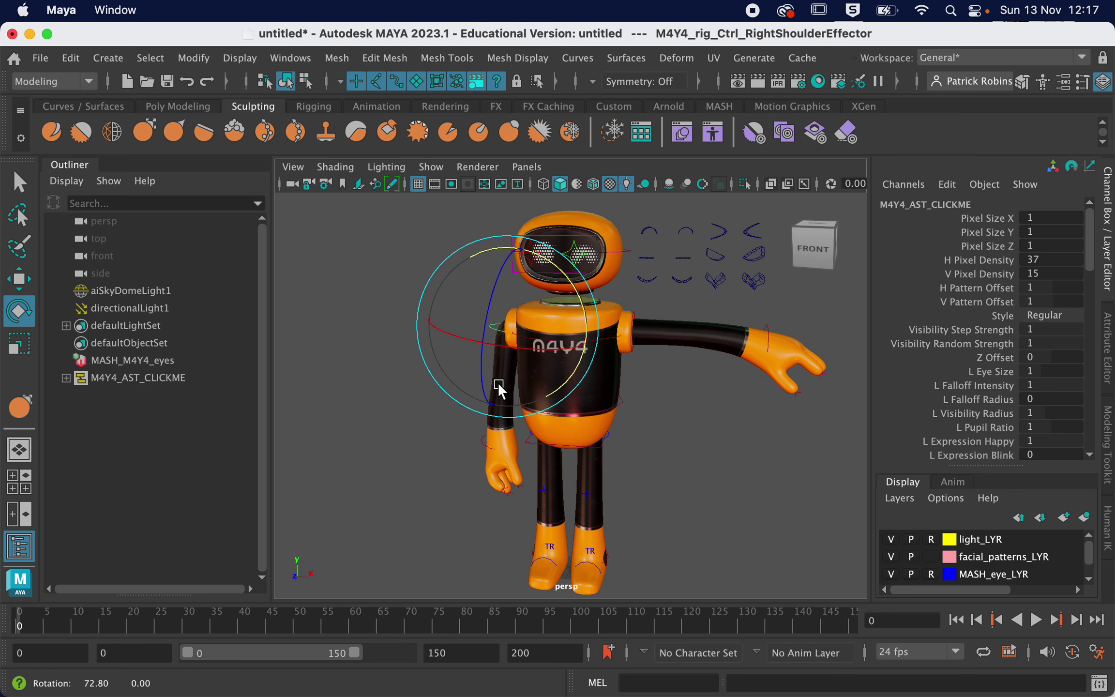
click(632, 318)
click(665, 355)
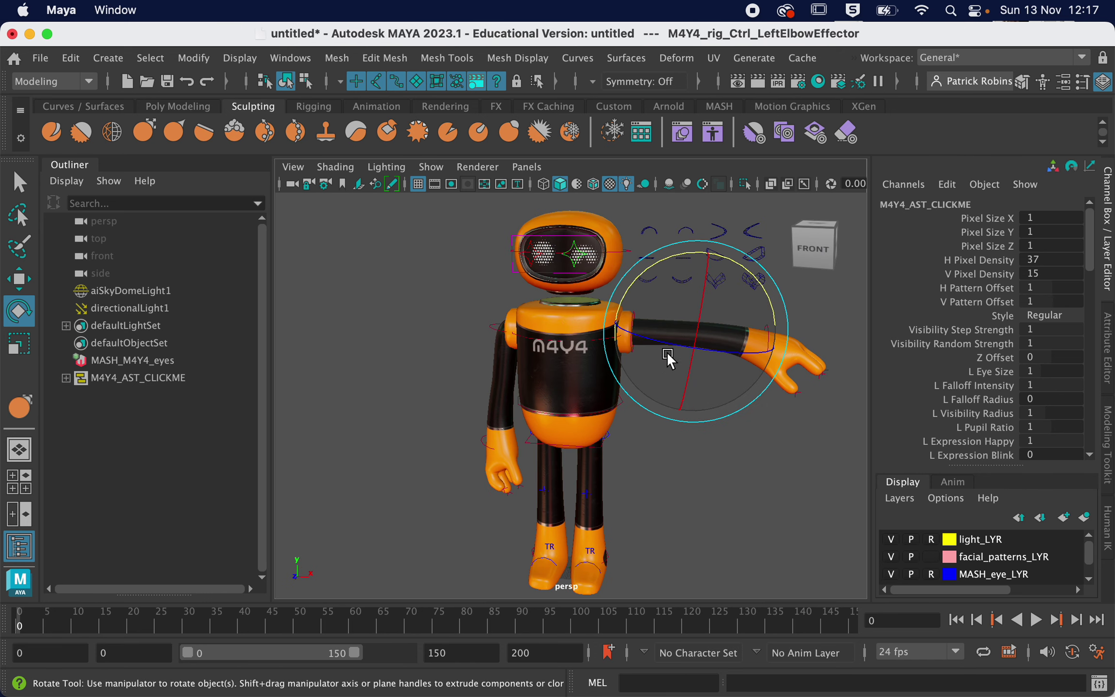
click(645, 417)
click(633, 320)
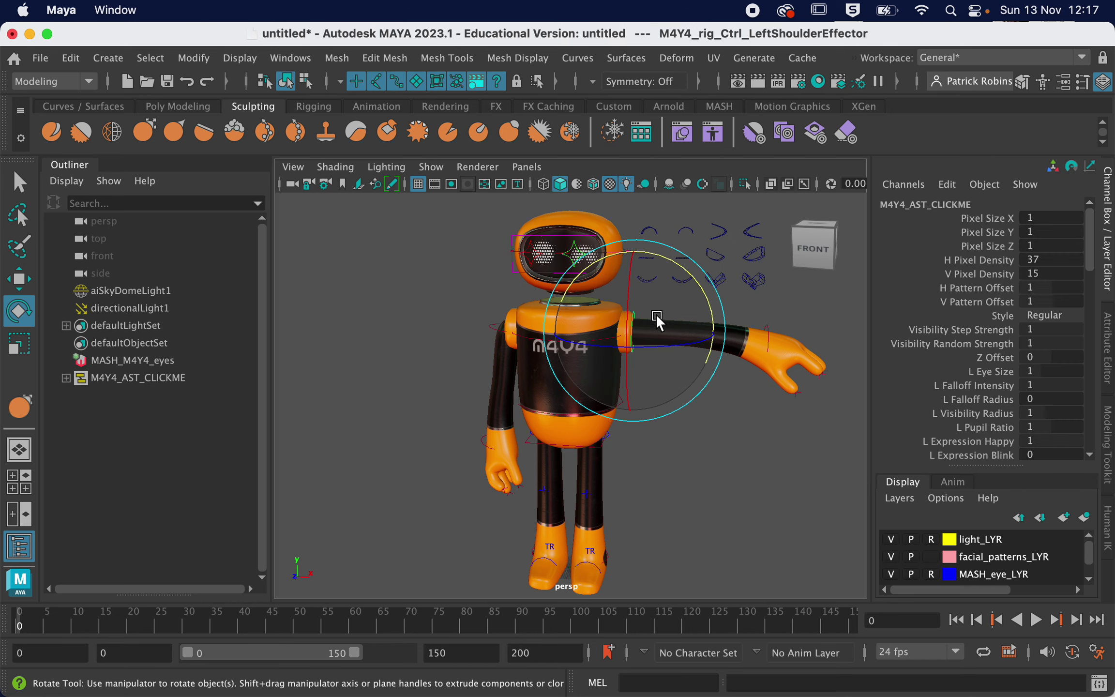
drag(691, 278, 541, 385)
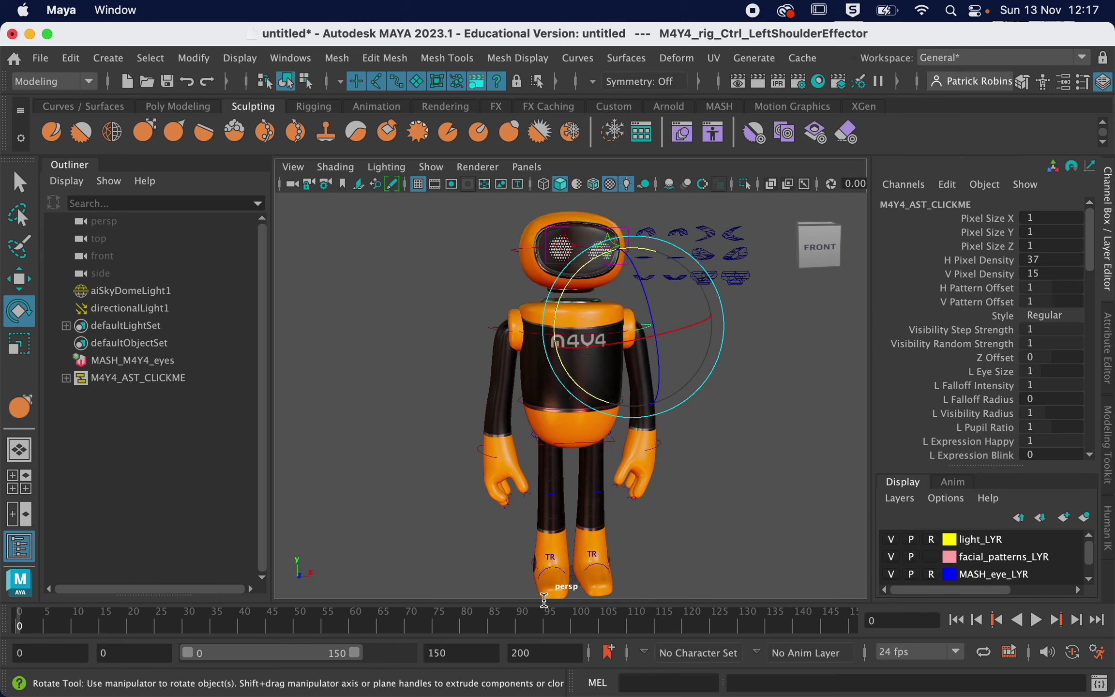
click(529, 553)
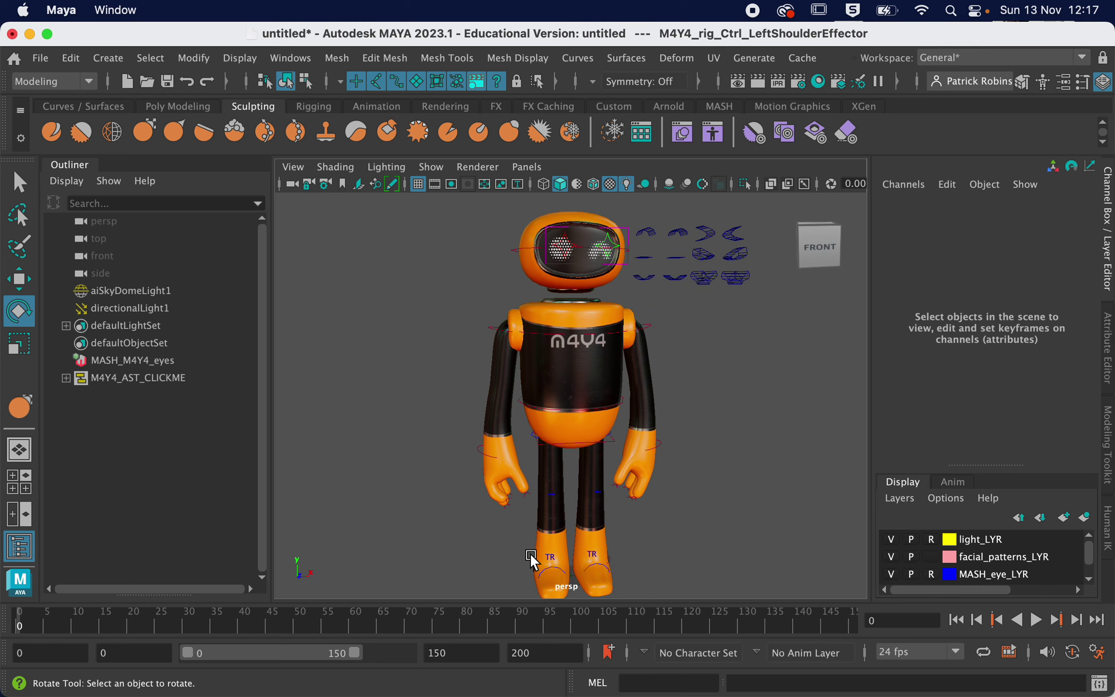
- Raise the right ankle control to open a walking stride, then pick the hips control
click(529, 560)
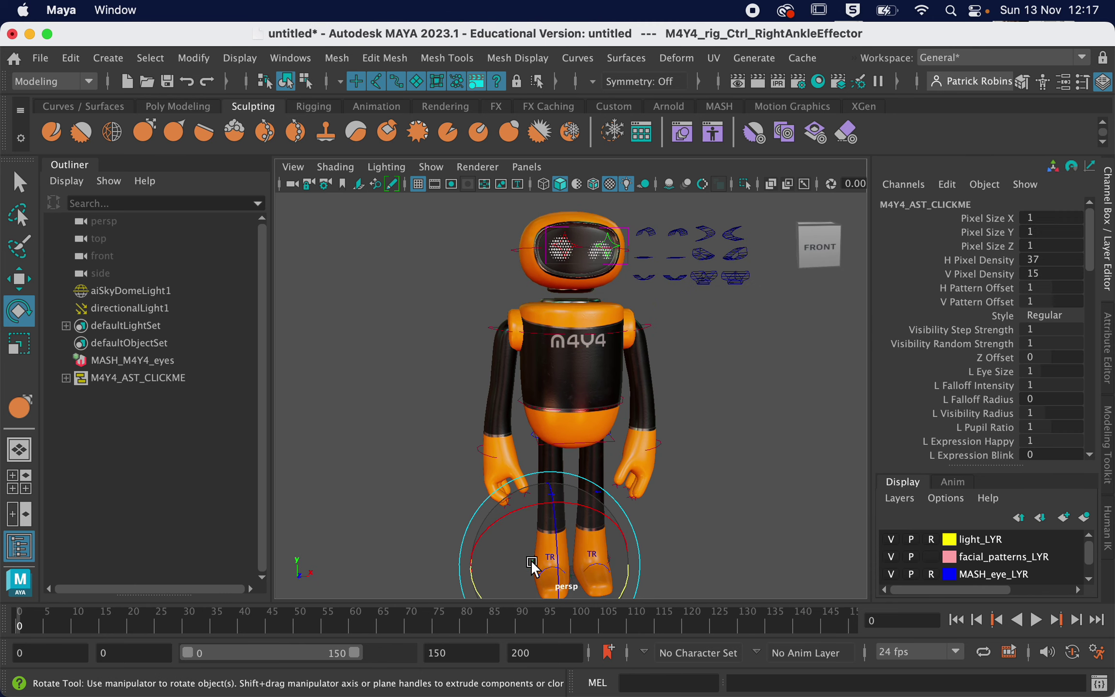
click(20, 278)
drag(556, 585, 616, 620)
click(603, 560)
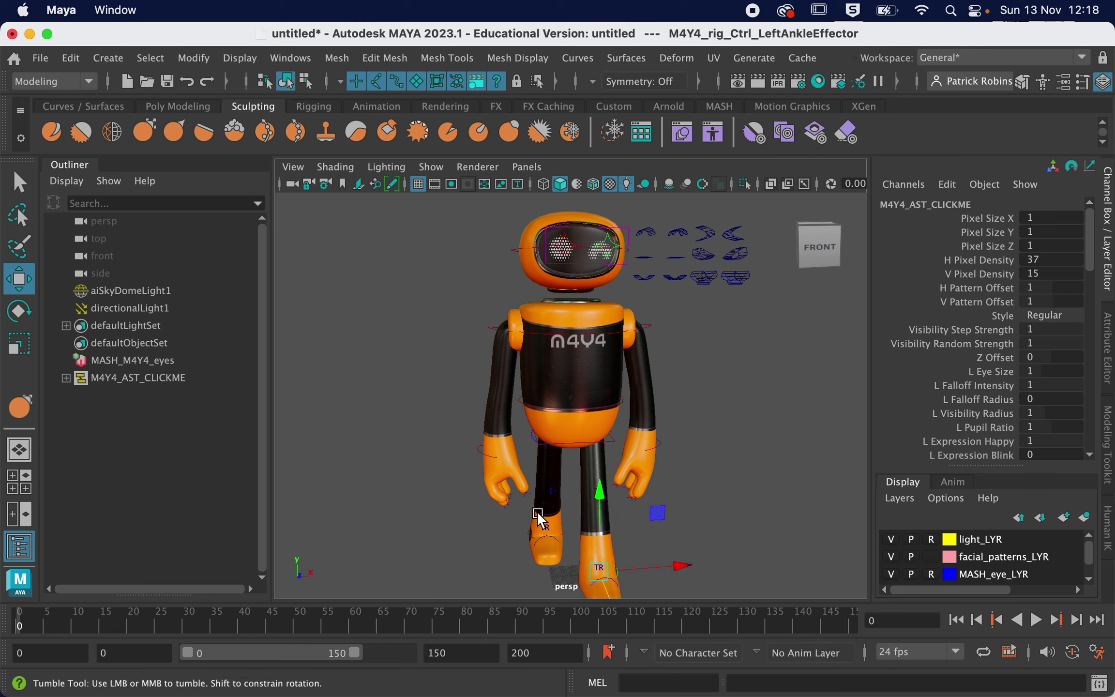
alt+drag(542, 520, 650, 529)
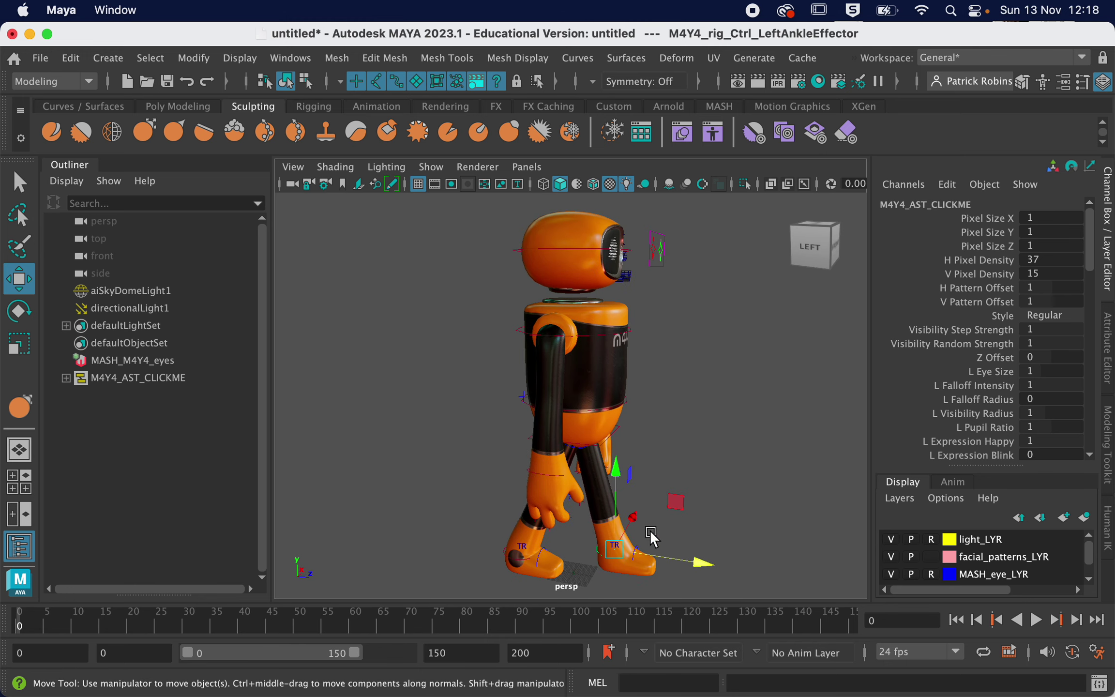
click(596, 447)
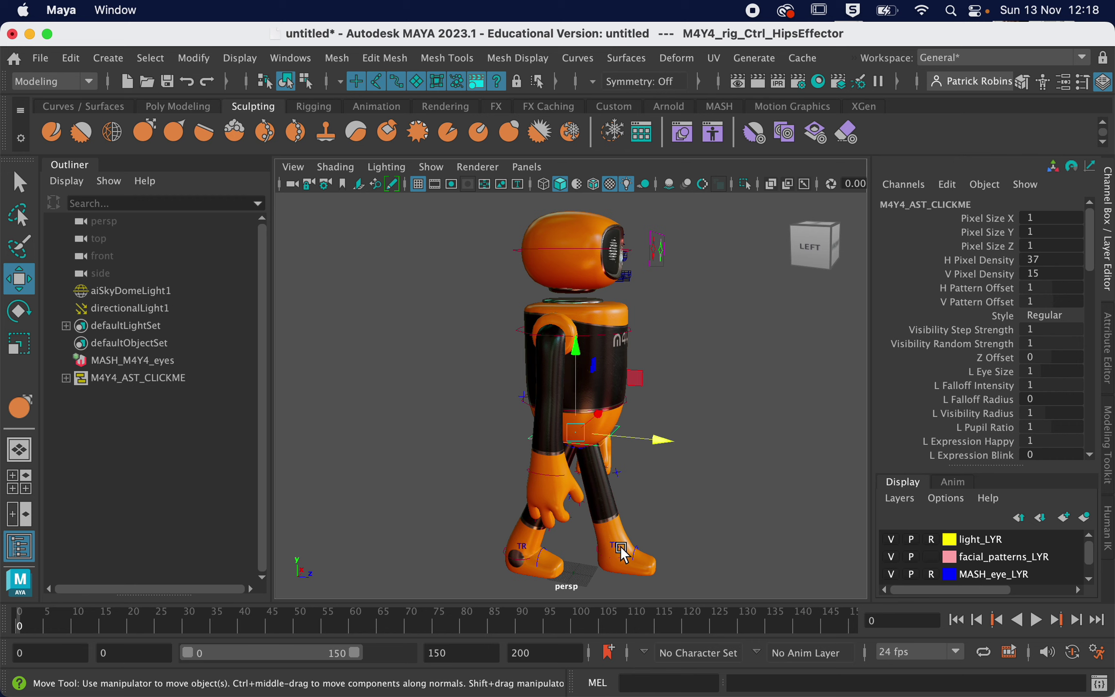
- Lower the hips slightly and swing the right and left arms at the shoulders
drag(573, 359, 575, 353)
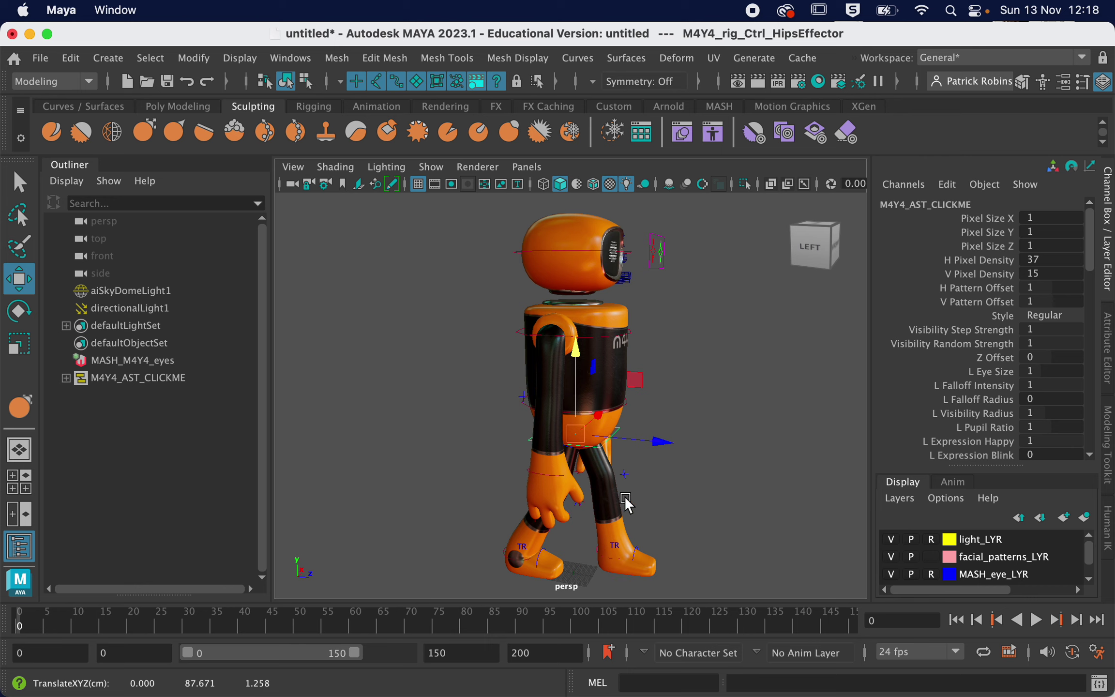
drag(576, 352, 575, 352)
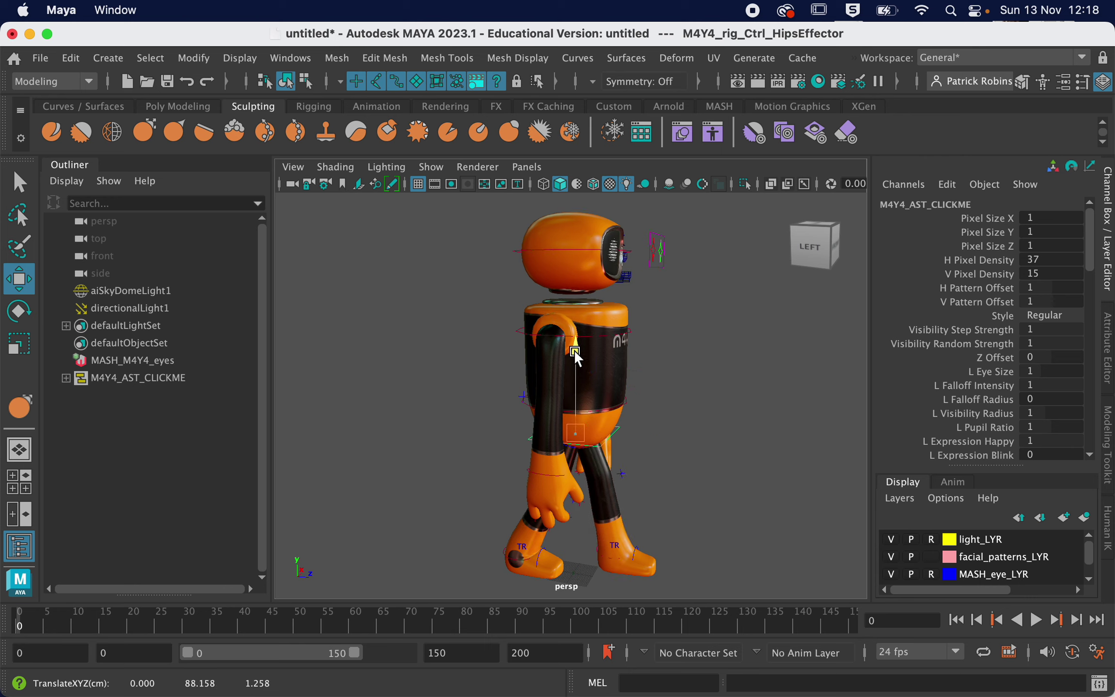
alt+drag(510, 316, 483, 315)
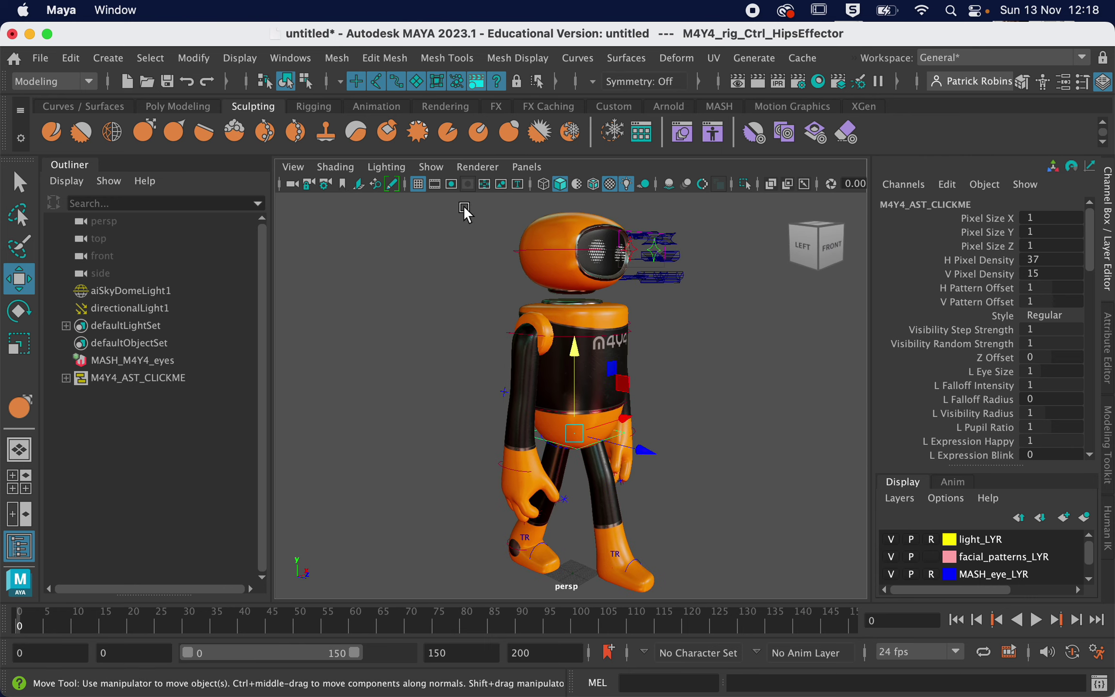
mouse_move(464, 205)
alt+mouse_down()
mouse_move(415, 212)
mouse_move(454, 214)
alt+mouse_up()
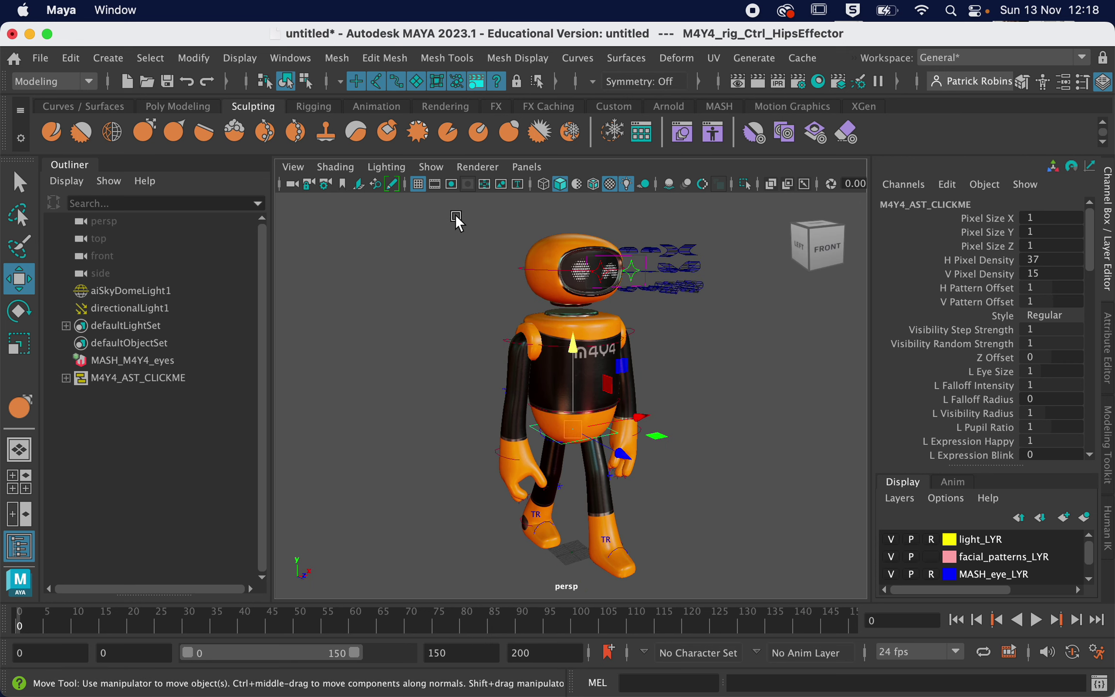
click(513, 337)
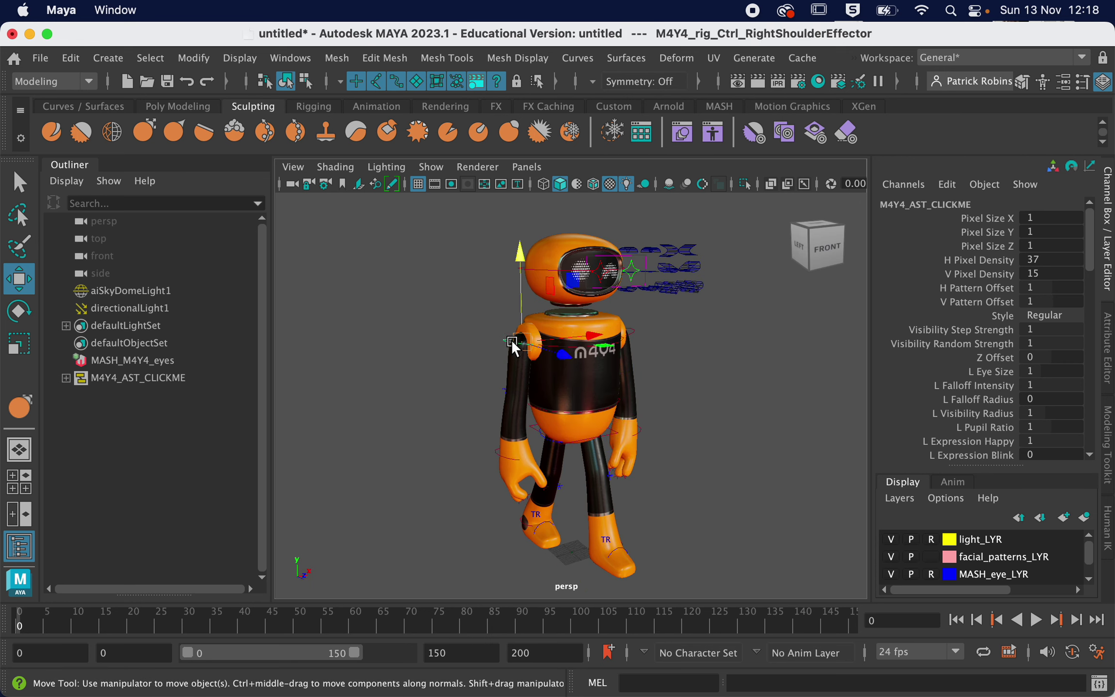
click(20, 311)
drag(545, 359, 428, 317)
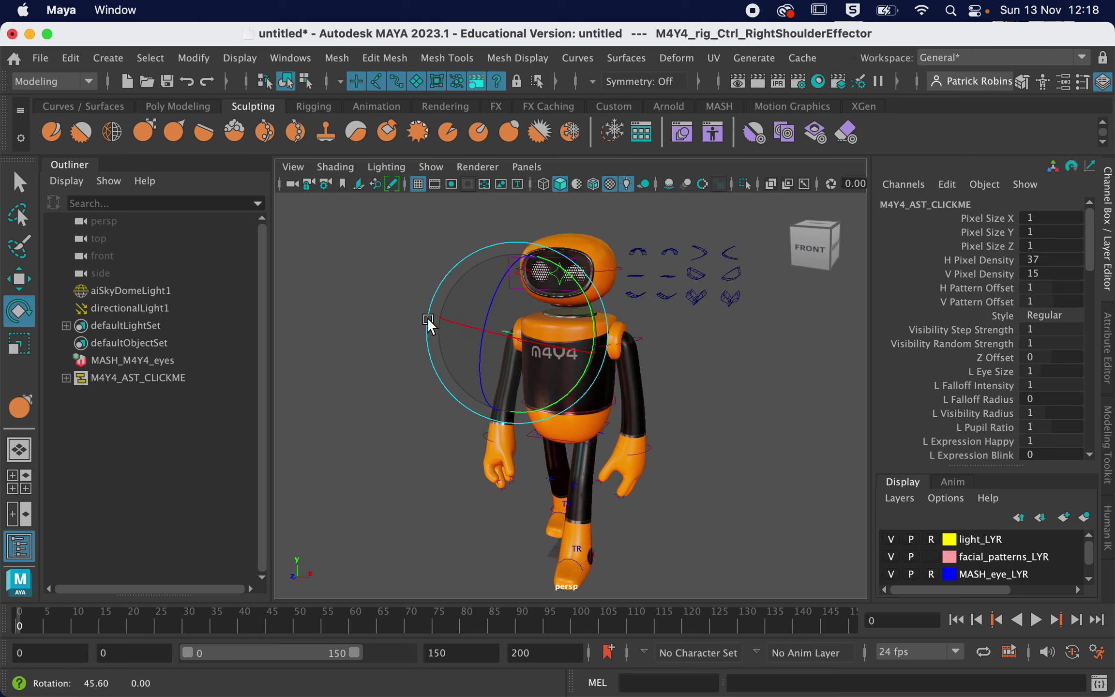
click(627, 341)
drag(587, 308, 575, 285)
- Select the head control for moving and view it from a flatter front angle
click(520, 271)
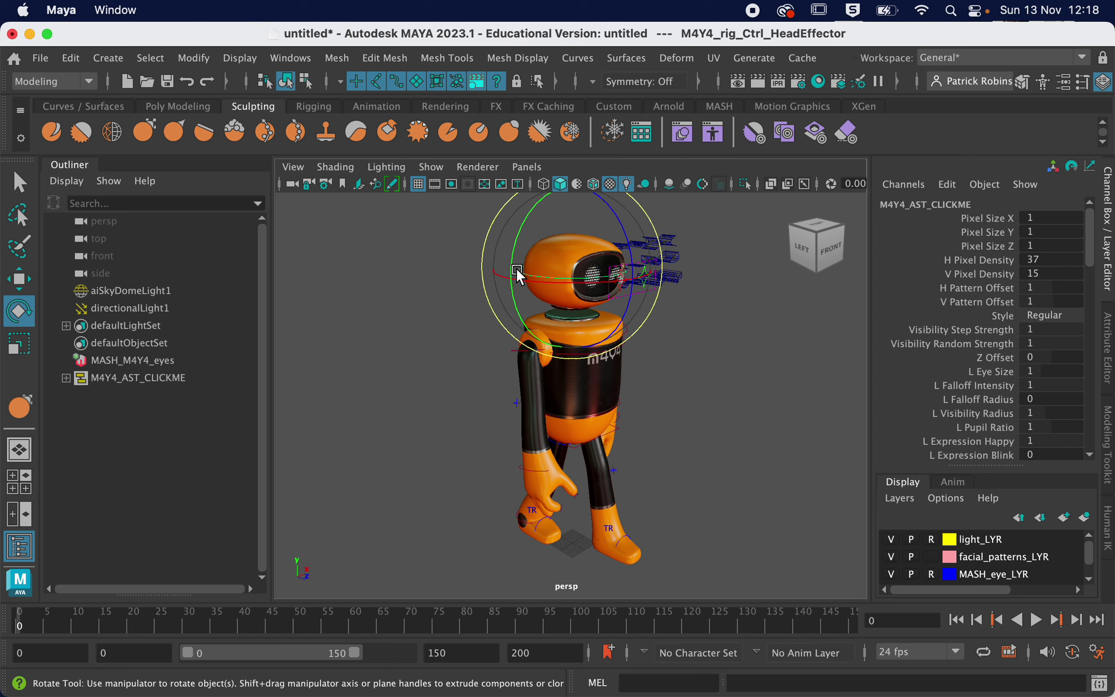
click(22, 278)
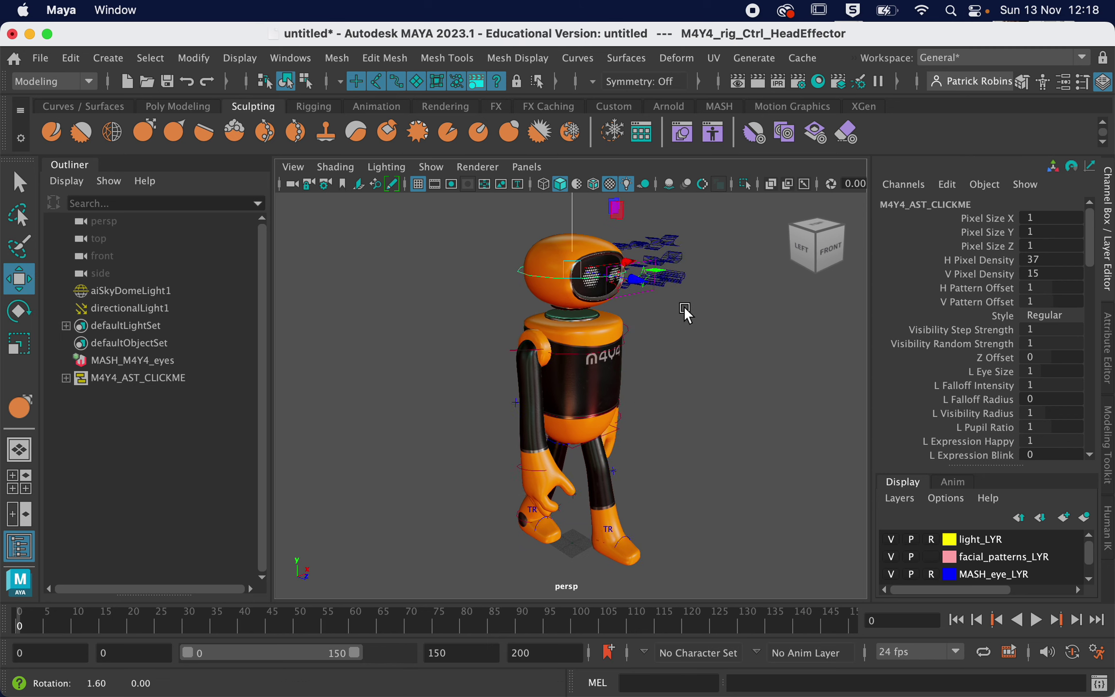
alt+drag(684, 306, 657, 313)
click(606, 308)
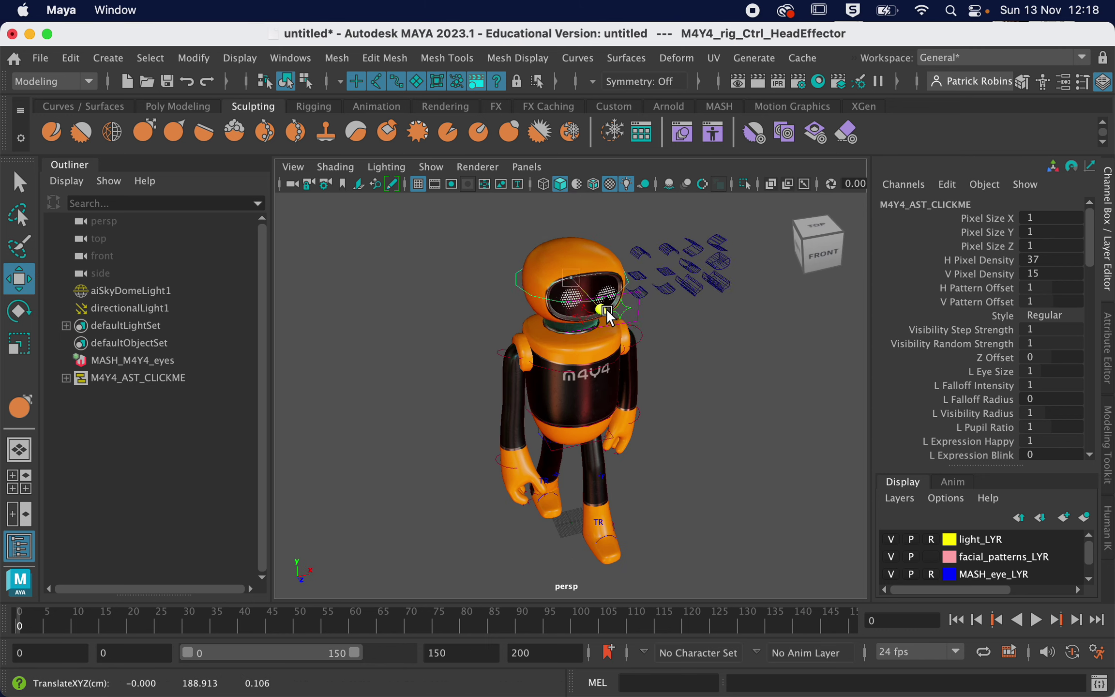
alt+drag(489, 294, 675, 591)
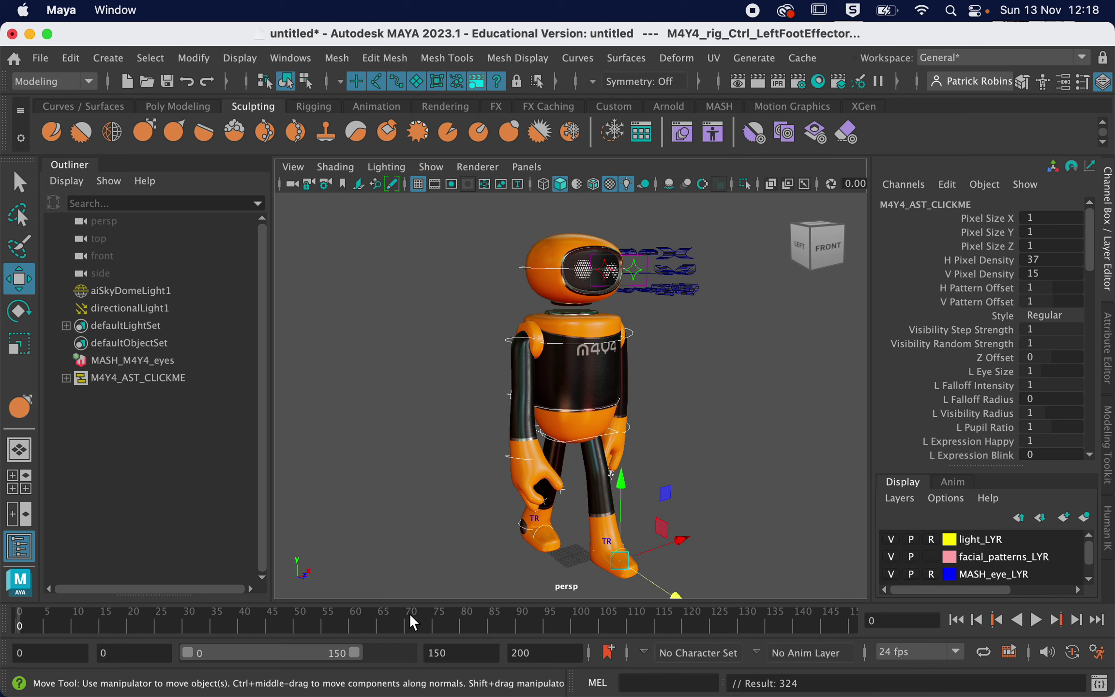
- Scrub the walk to around frame 63, set animation end to 150, and step forward
mouse_move(420, 613)
mouse_down()
mouse_move(444, 614)
mouse_move(145, 673)
mouse_move(35, 672)
mouse_move(3, 648)
mouse_move(510, 622)
mouse_move(849, 629)
mouse_up()
mouse_move(846, 609)
mouse_down()
mouse_move(648, 565)
mouse_move(374, 610)
mouse_move(300, 611)
mouse_move(90, 675)
mouse_move(740, 684)
mouse_move(249, 677)
mouse_move(549, 667)
mouse_move(538, 661)
mouse_move(461, 678)
mouse_move(550, 690)
mouse_move(552, 680)
mouse_up()
double_click(557, 658)
text(150)
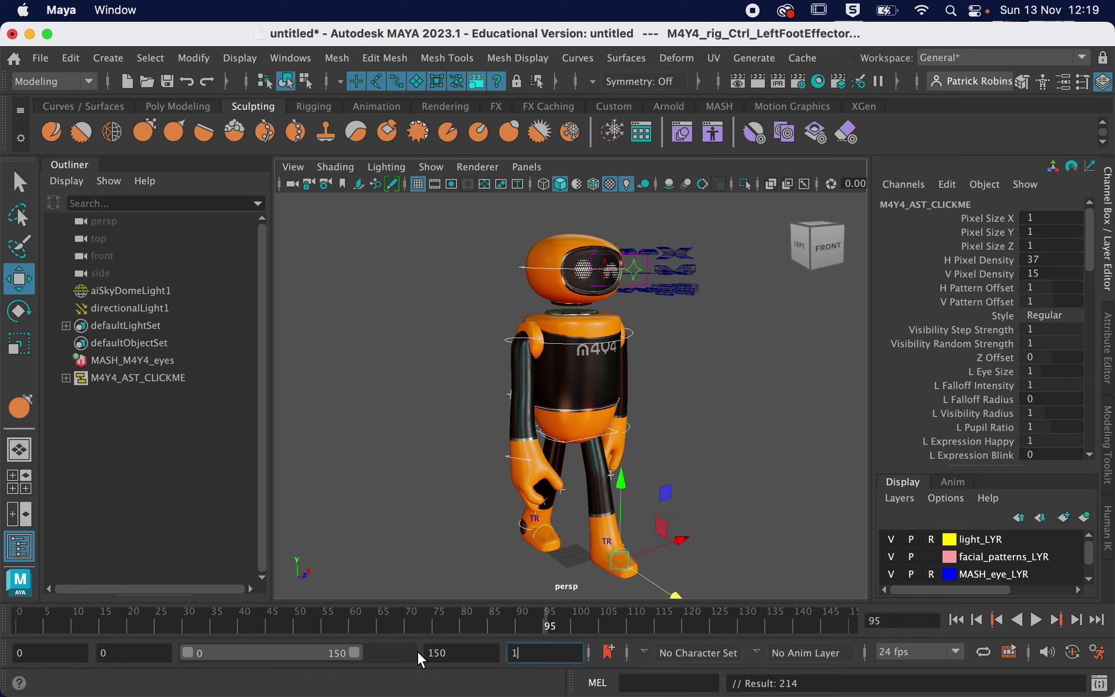
key(Return)
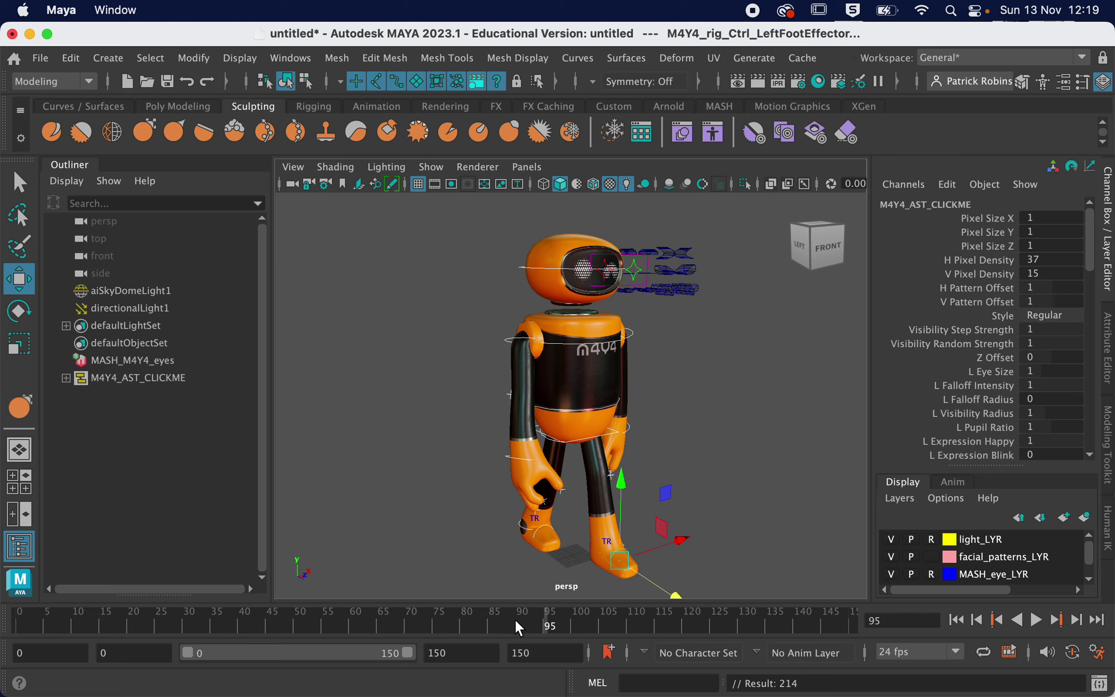
drag(564, 621, 569, 622)
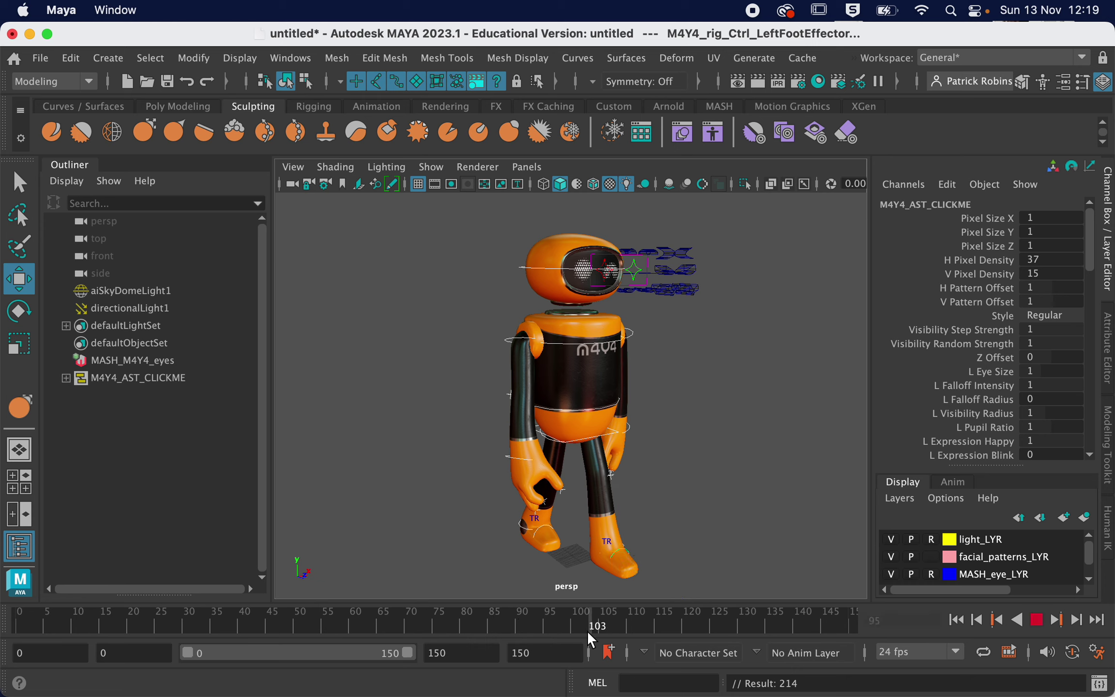
- At frame 81, move the right ankle effector forward and raise the left foot into a new stride
drag(588, 631, 470, 628)
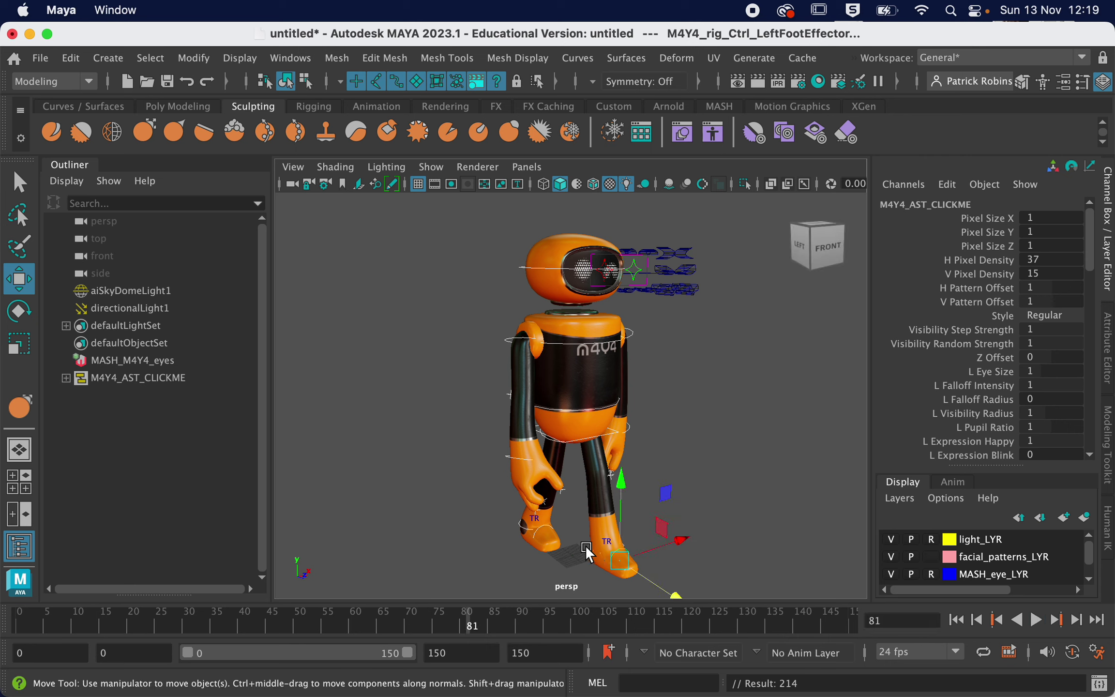
click(499, 538)
click(523, 526)
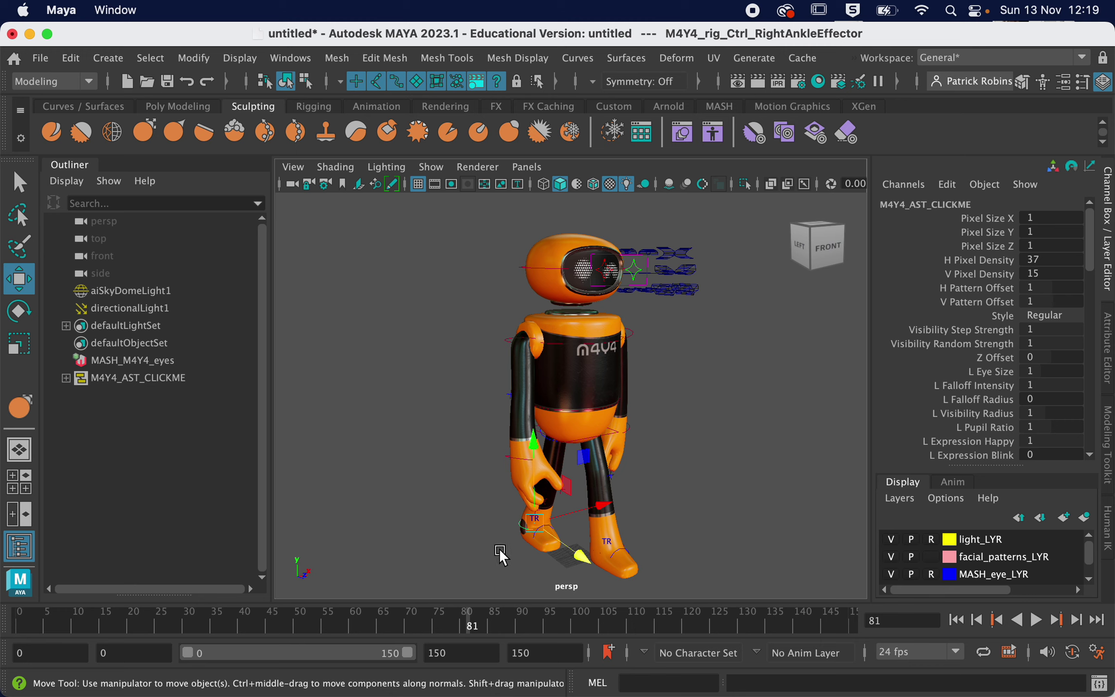
drag(574, 556, 615, 597)
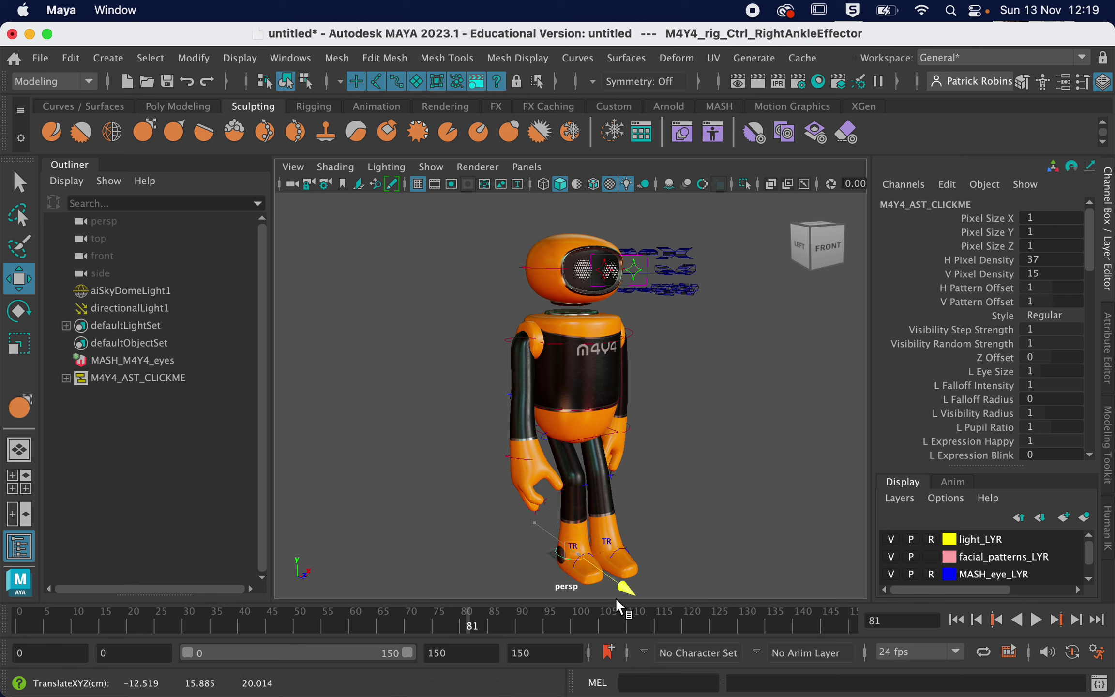
alt+drag(442, 465, 632, 539)
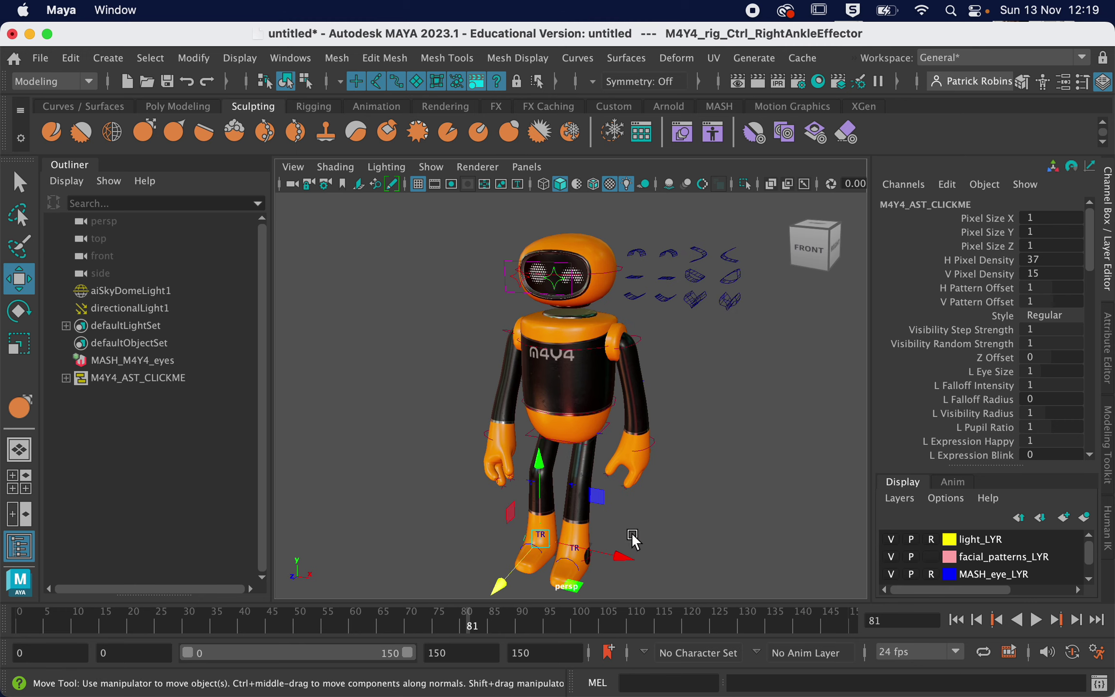
click(580, 558)
drag(546, 584, 578, 556)
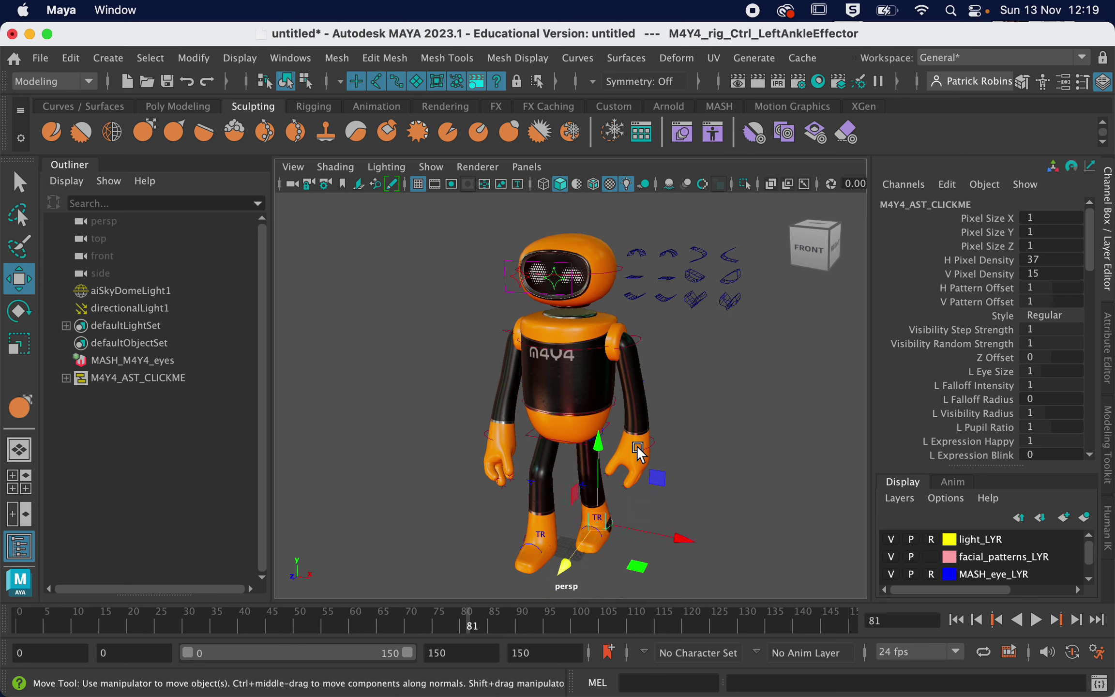
- Lower the left wrist effector, raise the right one, marquee-select the rig controls, and return to frame 3
click(637, 445)
click(638, 447)
middle_drag(607, 475, 583, 496)
click(480, 435)
click(481, 434)
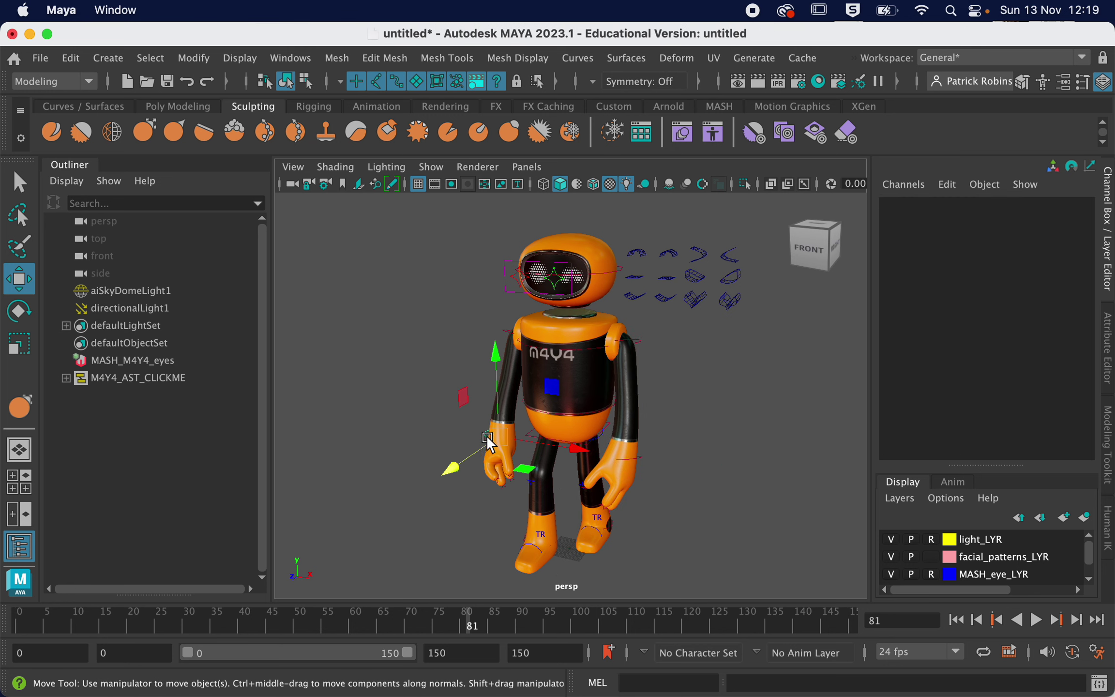
middle_drag(458, 471, 453, 424)
mouse_move(454, 424)
alt+mouse_down()
mouse_move(551, 426)
mouse_move(463, 409)
alt+mouse_up()
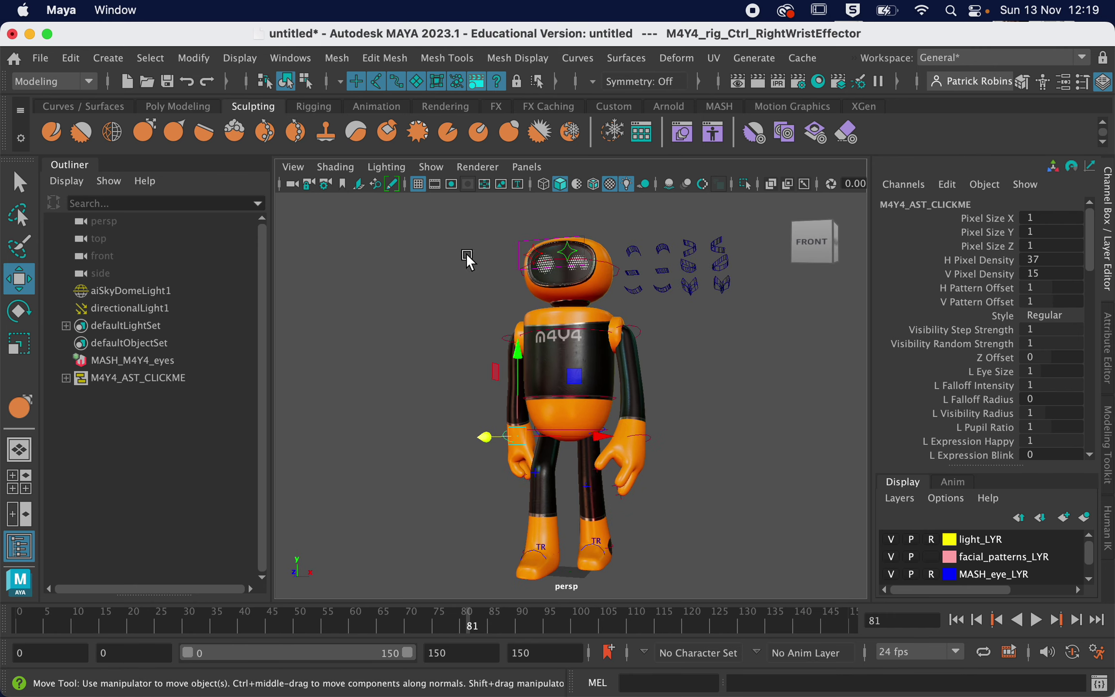
drag(449, 227, 680, 626)
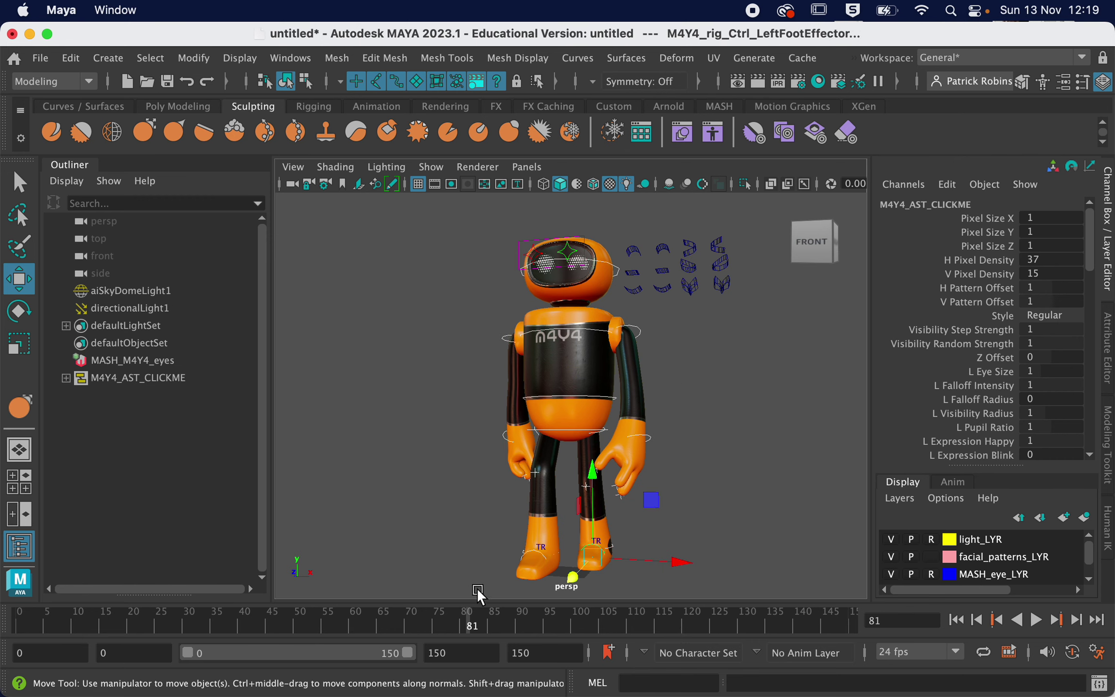
drag(460, 619, 33, 619)
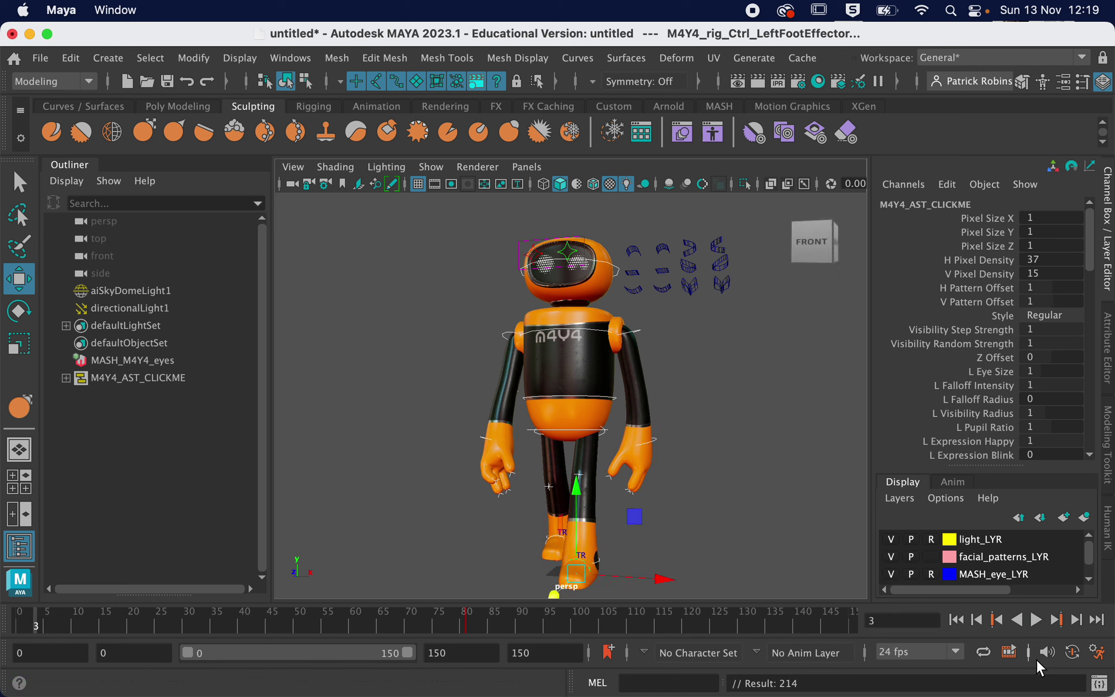
- Play and scrub through the walk from a side-on view, stopping at frame 42
click(1034, 620)
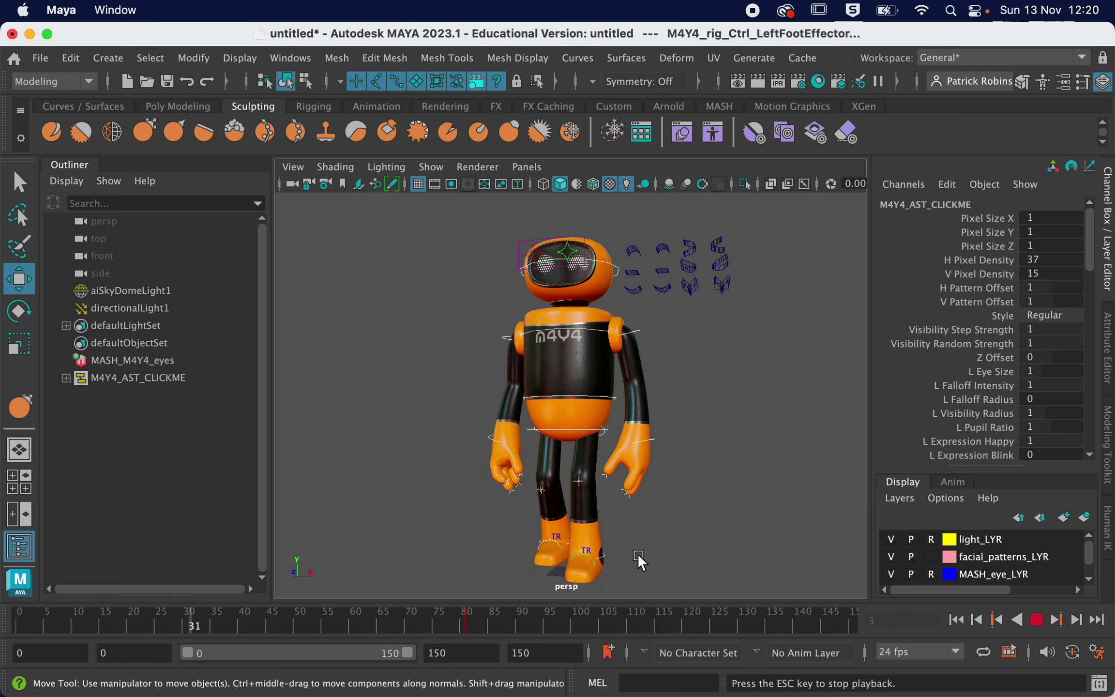
alt+drag(493, 531, 615, 534)
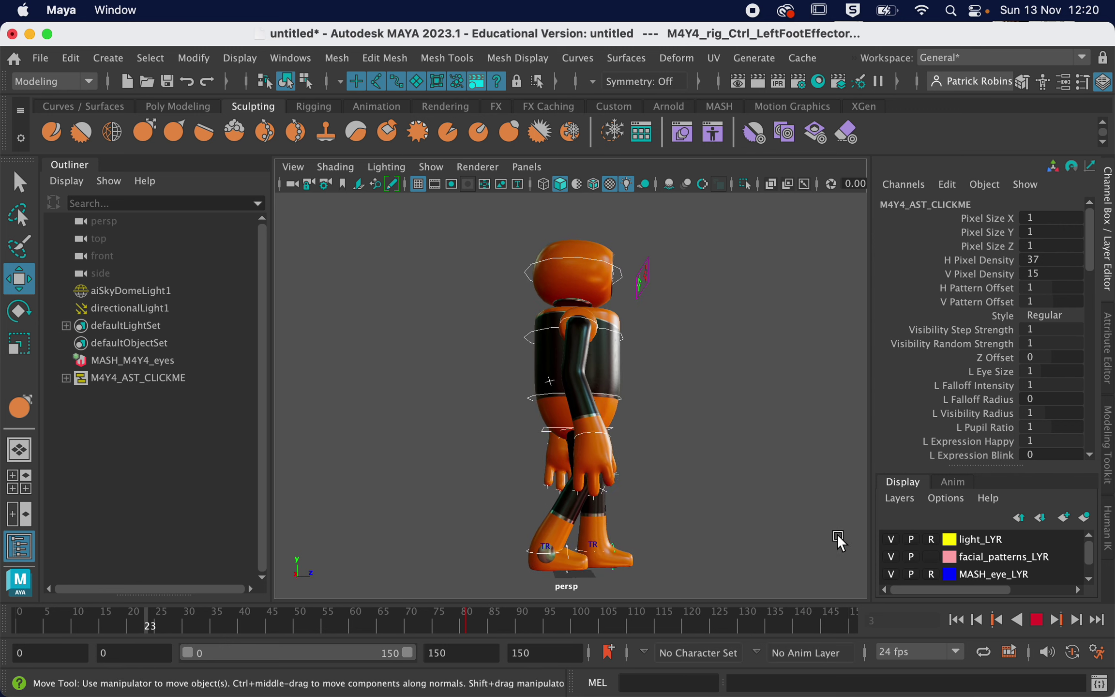
click(1036, 619)
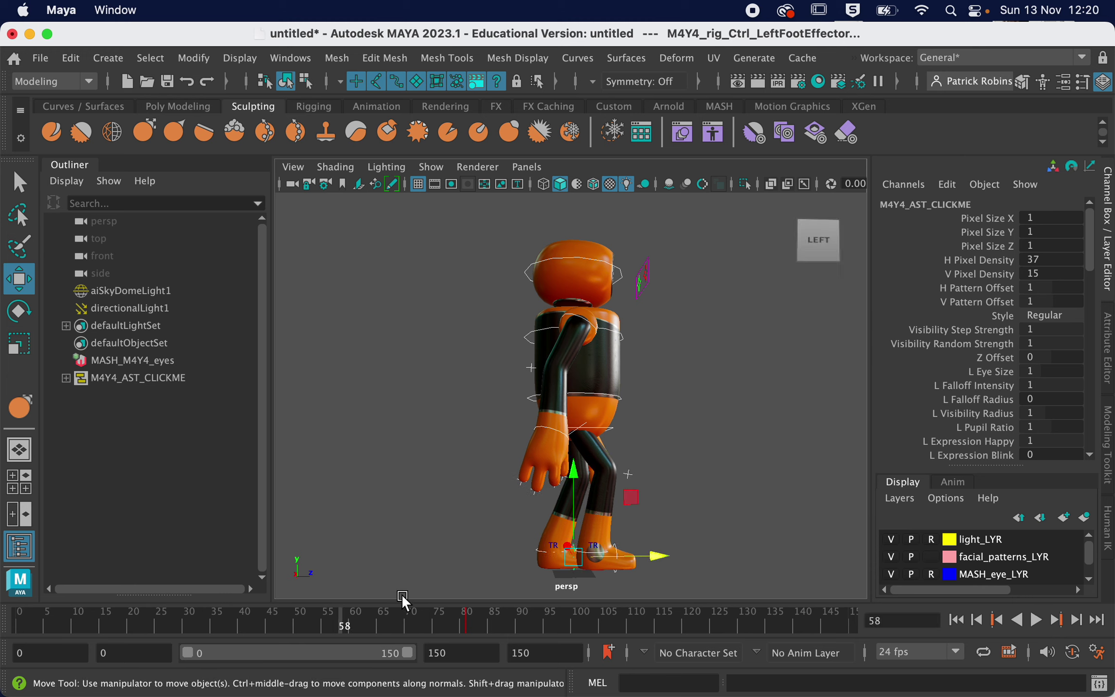
click(312, 620)
drag(299, 616, 244, 627)
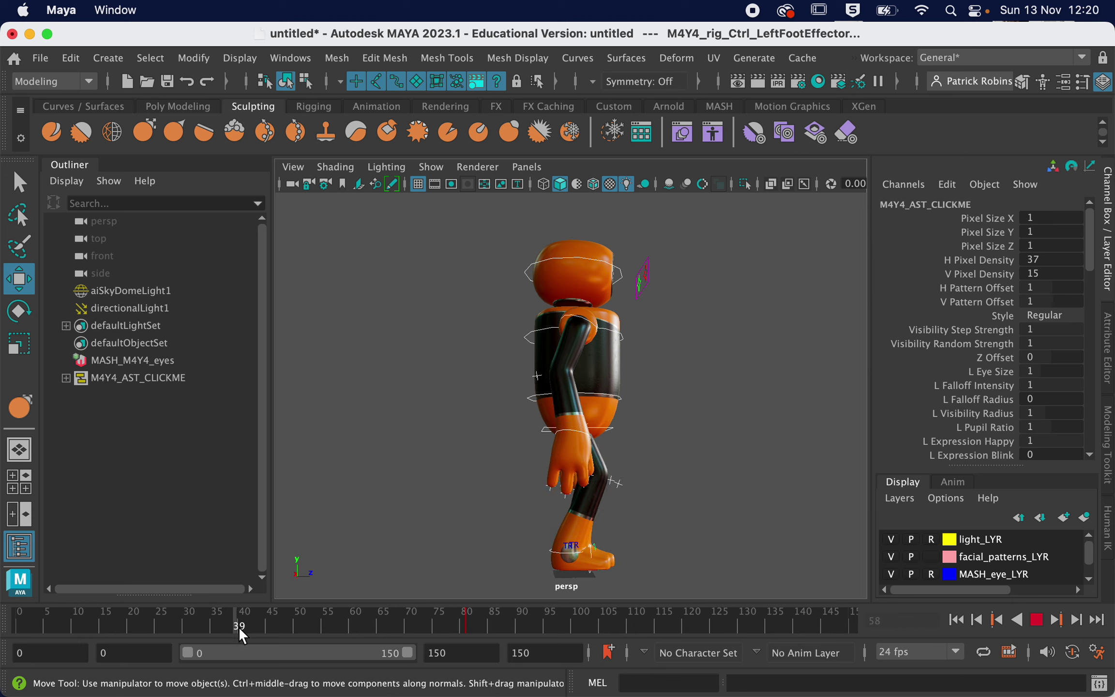
key(Escape)
alt+drag(456, 473, 484, 486)
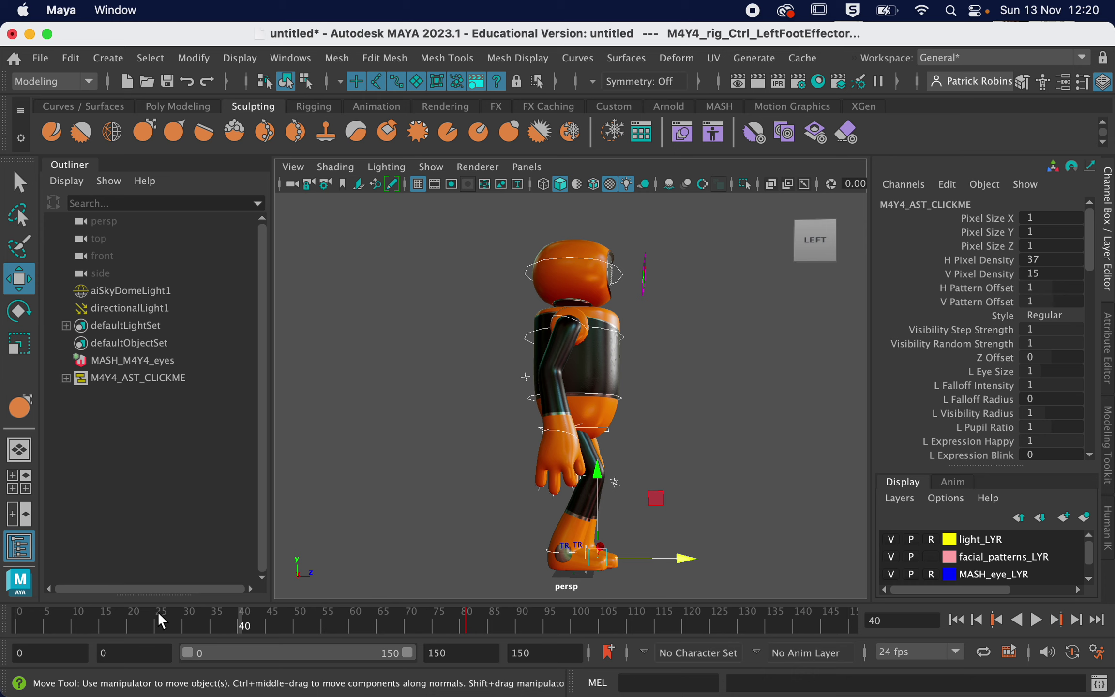
key(alt+v)
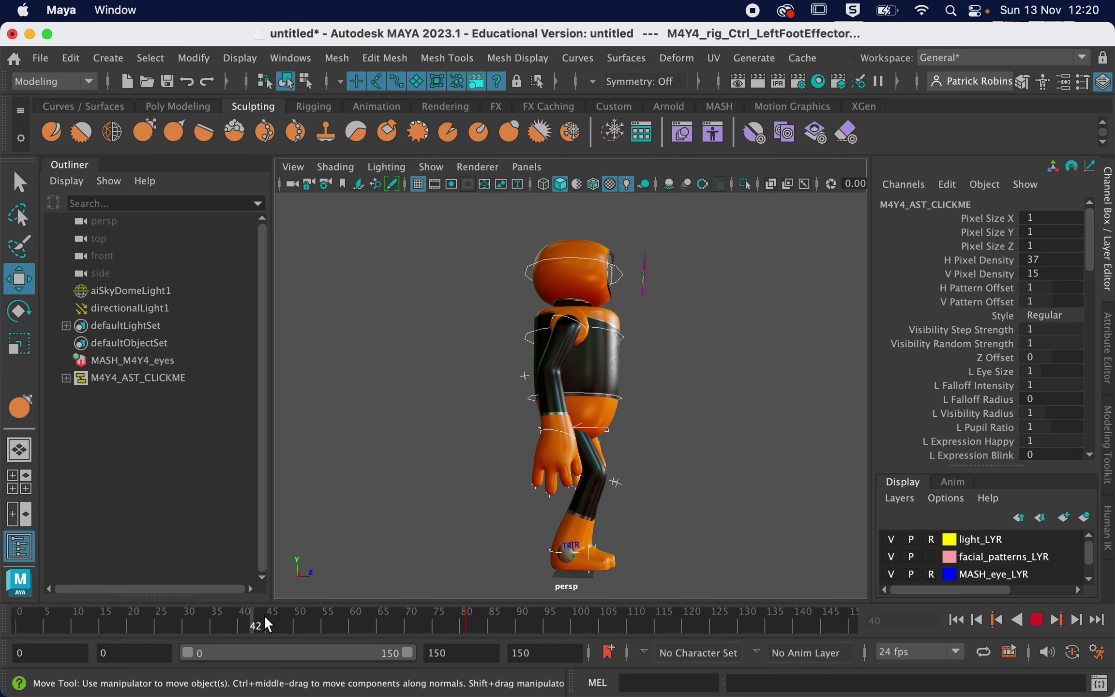
key(Escape)
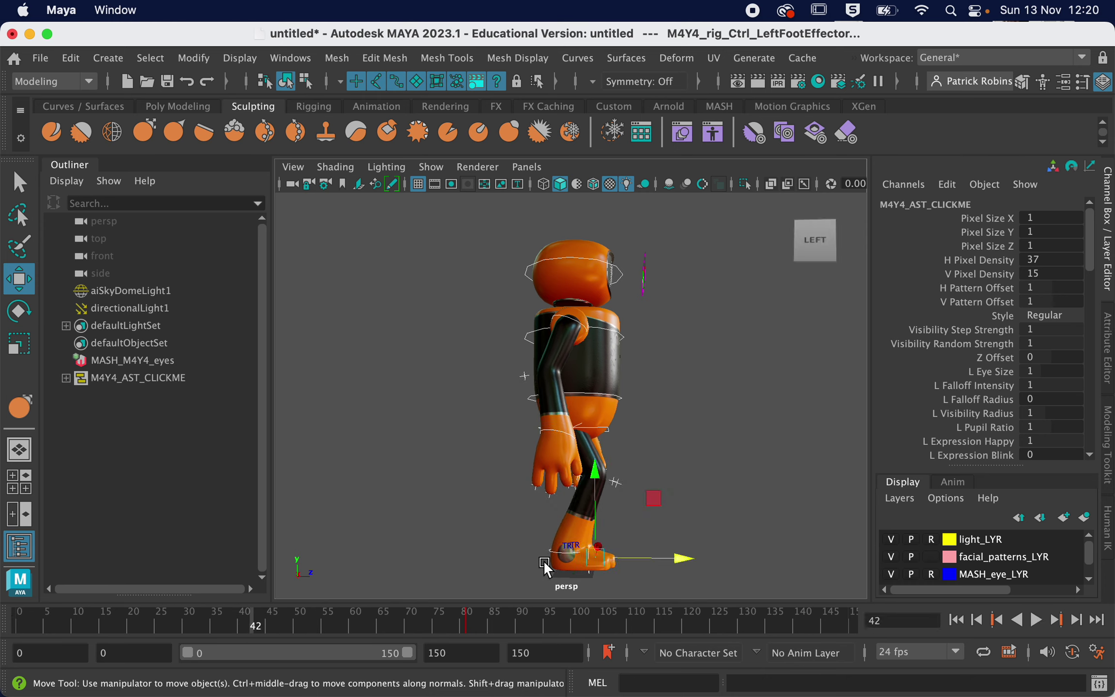
- Nudge the RightAnkleEffector up and rotate it about 10.9° on Z
click(499, 549)
click(558, 534)
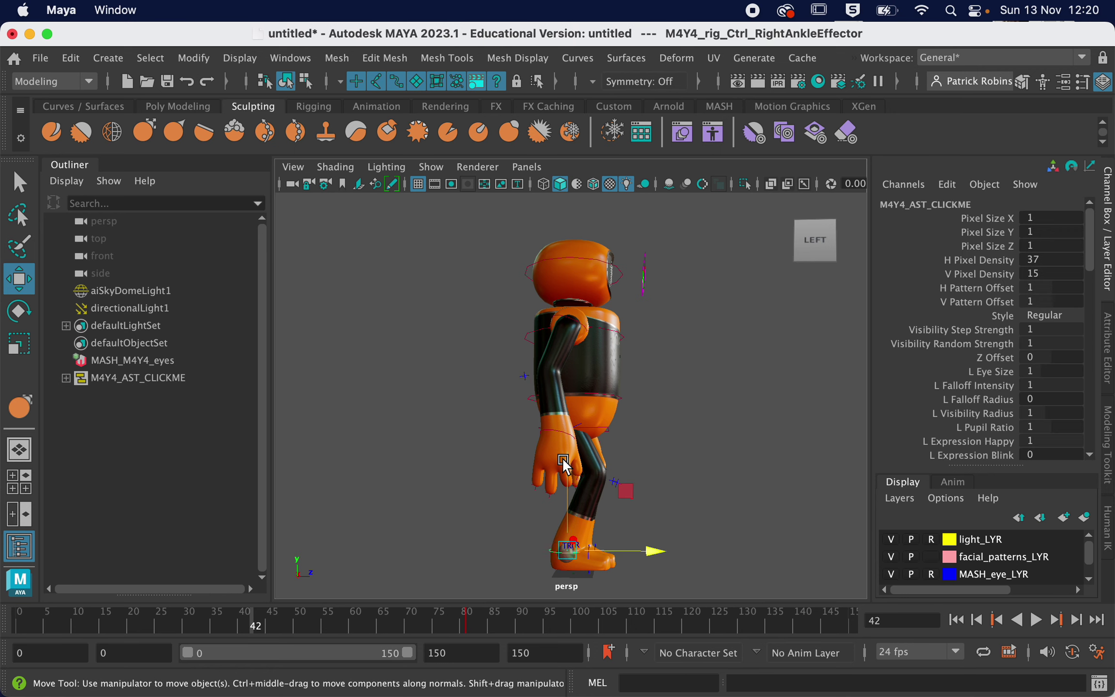
mouse_move(571, 472)
mouse_down()
mouse_move(566, 387)
mouse_move(567, 450)
mouse_up()
key(e)
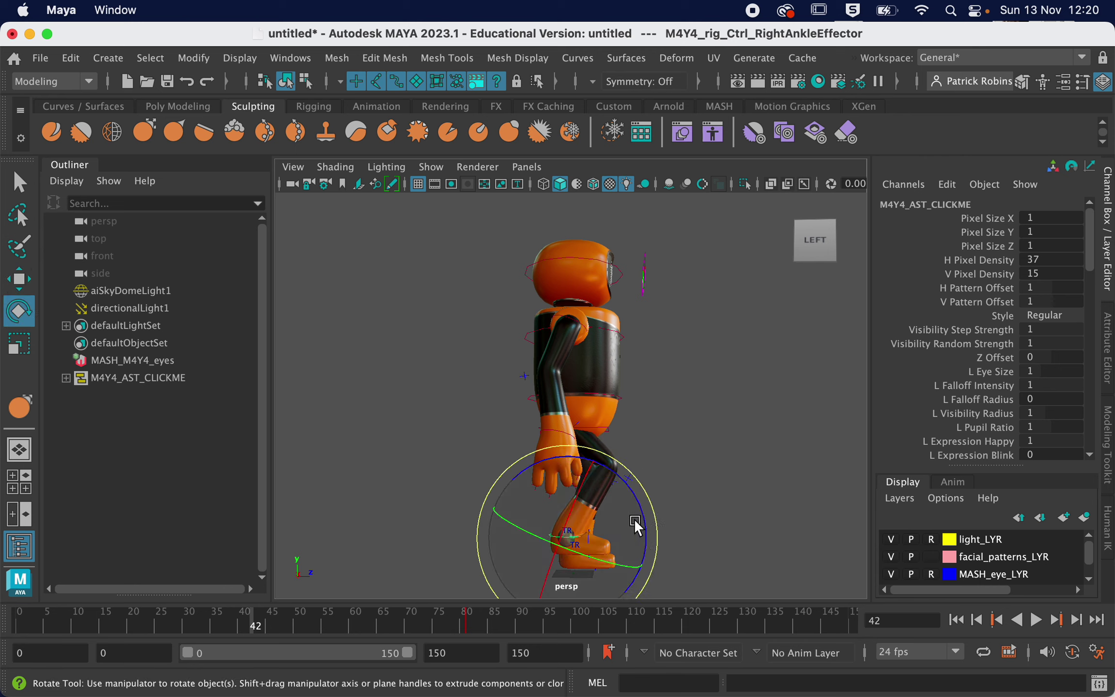
drag(643, 520, 642, 535)
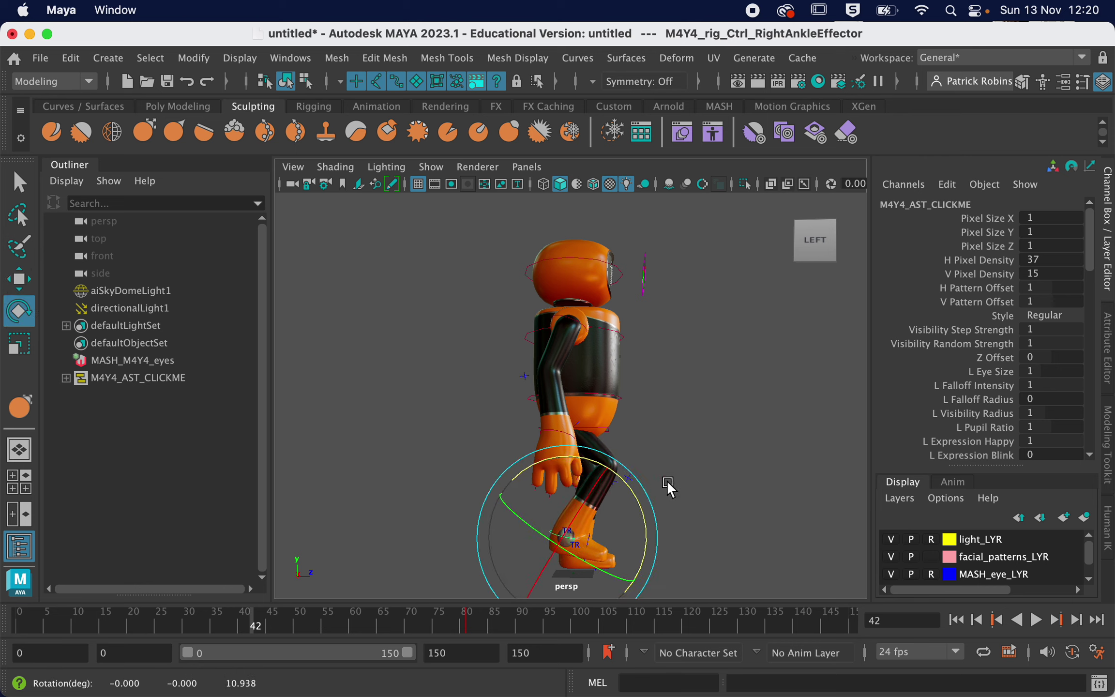
alt+drag(666, 480, 577, 481)
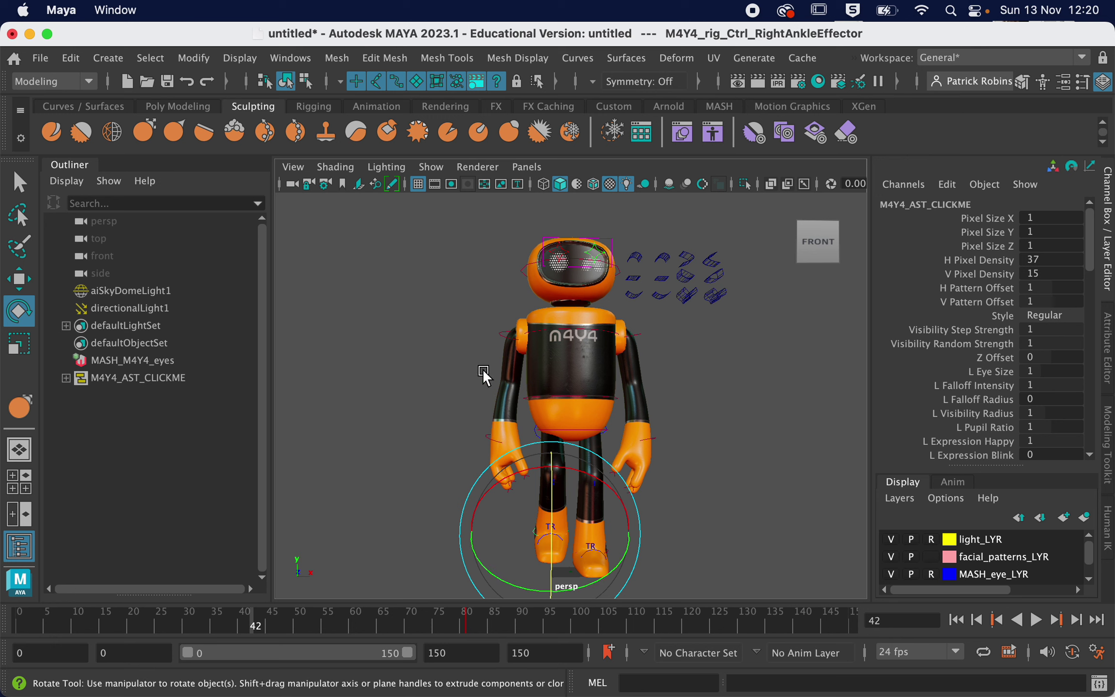
- Raise the HipsEffector slightly on Y with the Move tool at frame 42
alt+drag(468, 410, 497, 411)
click(575, 432)
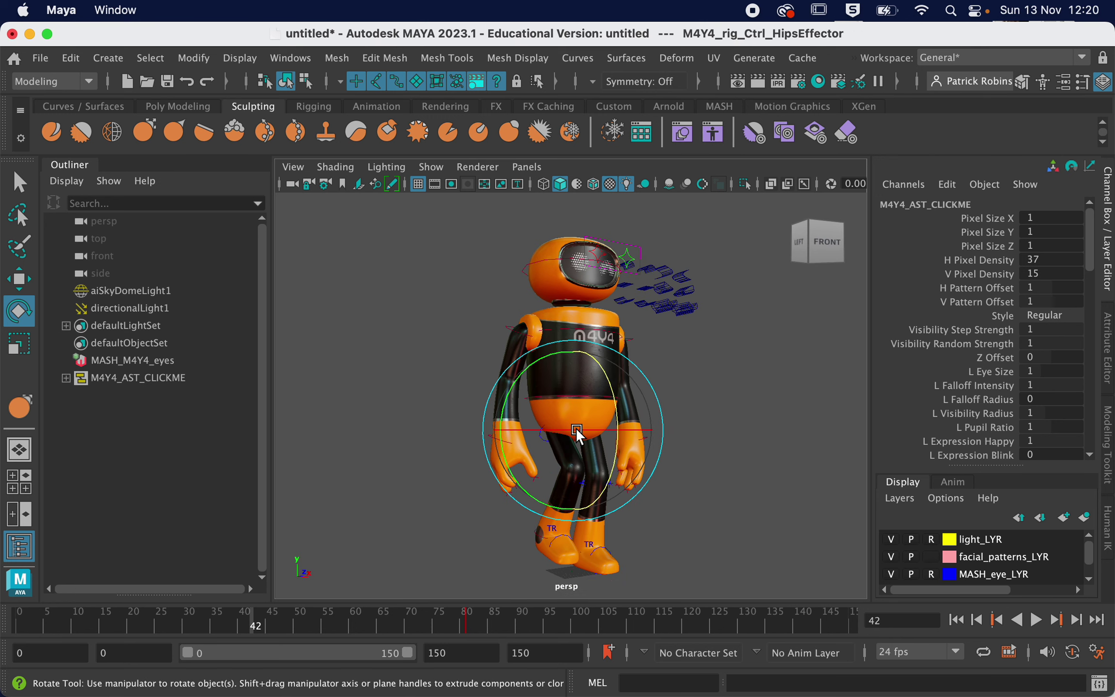
click(19, 279)
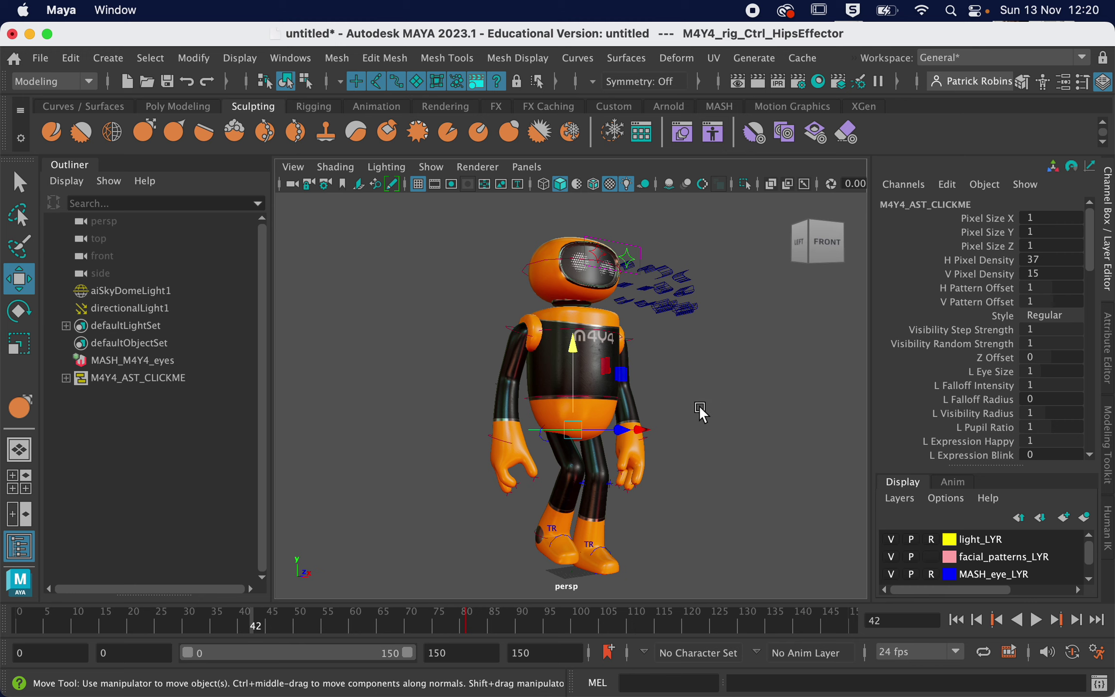
click(580, 344)
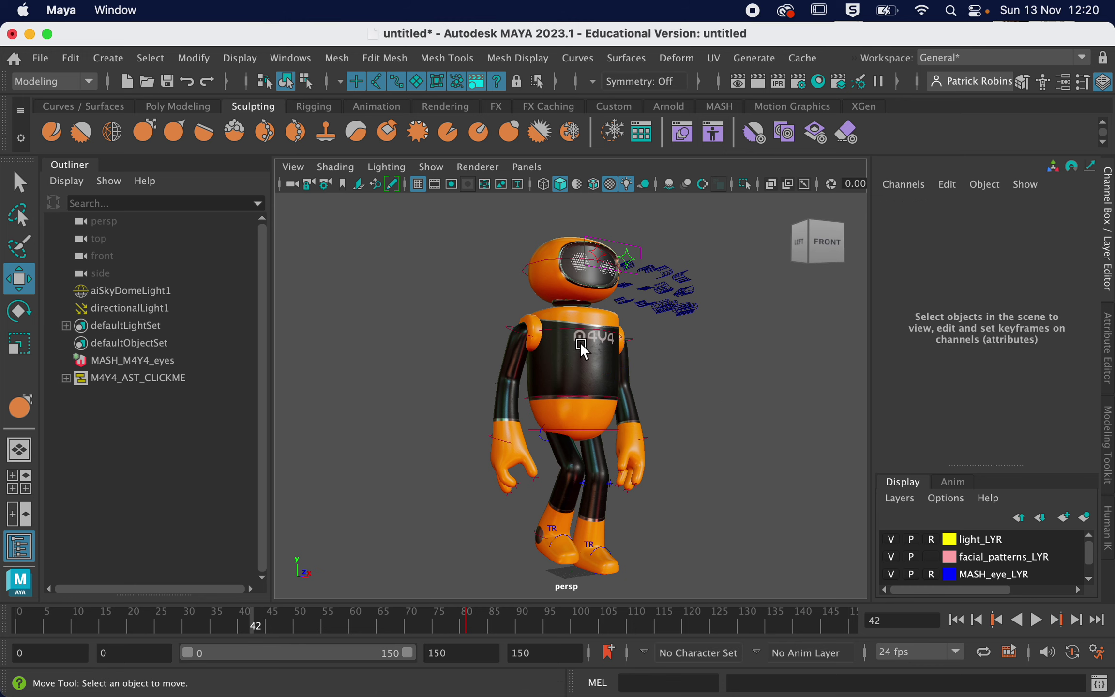
click(572, 431)
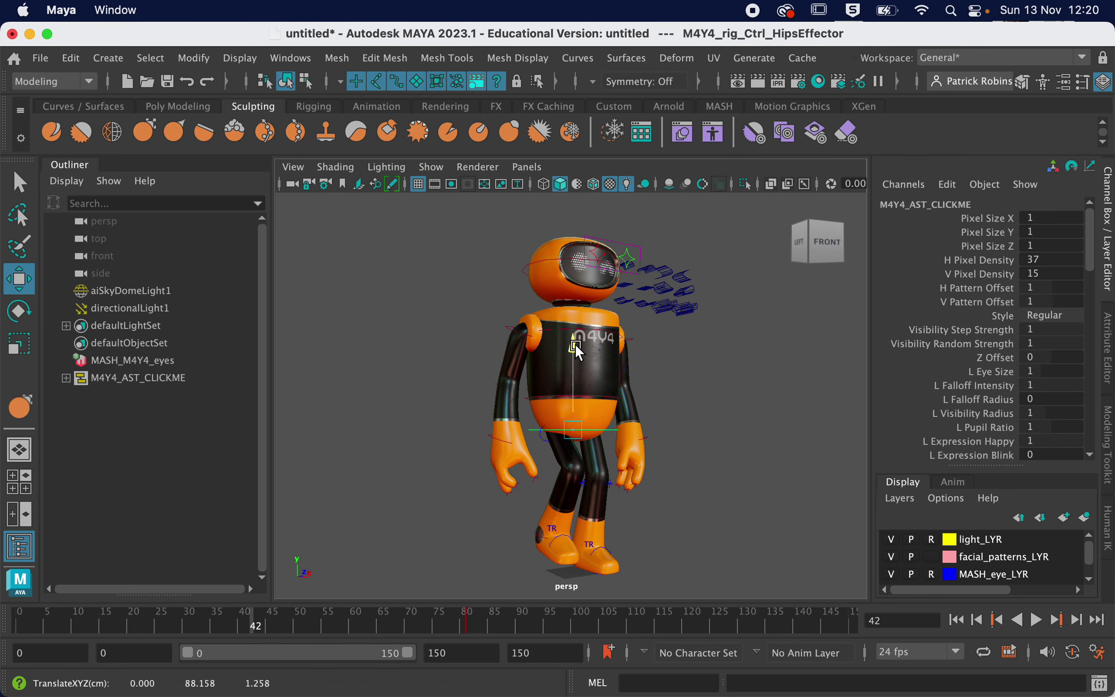
drag(575, 343, 574, 342)
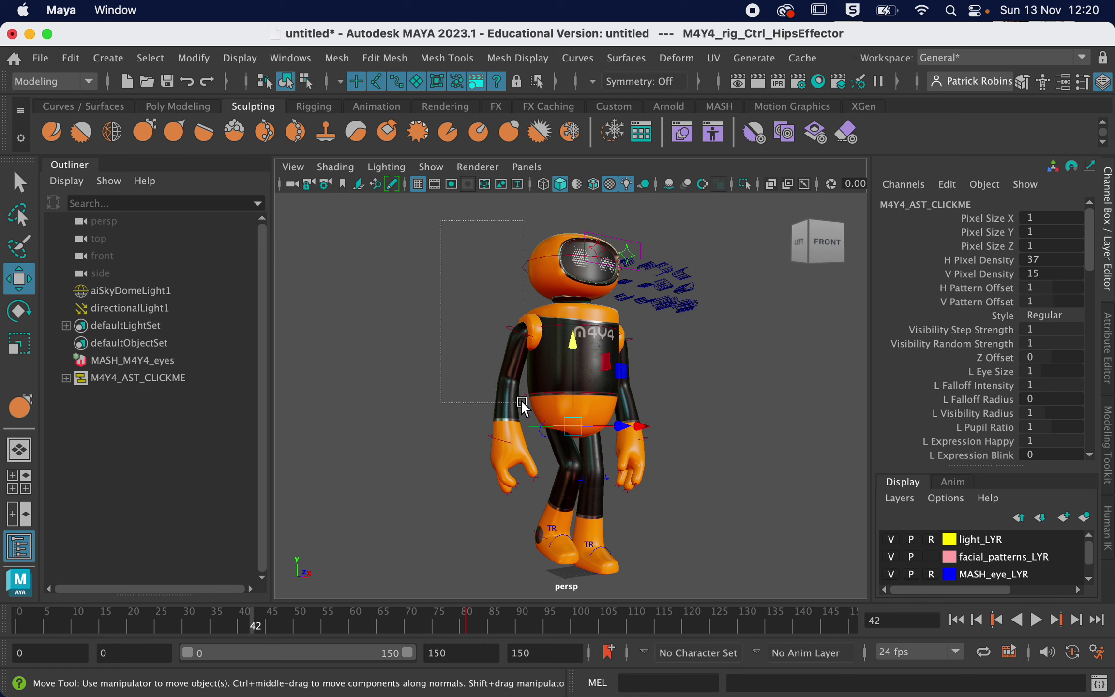
- Select LeftFootEffector, then play the walk from frame 0 and stop it
click(600, 560)
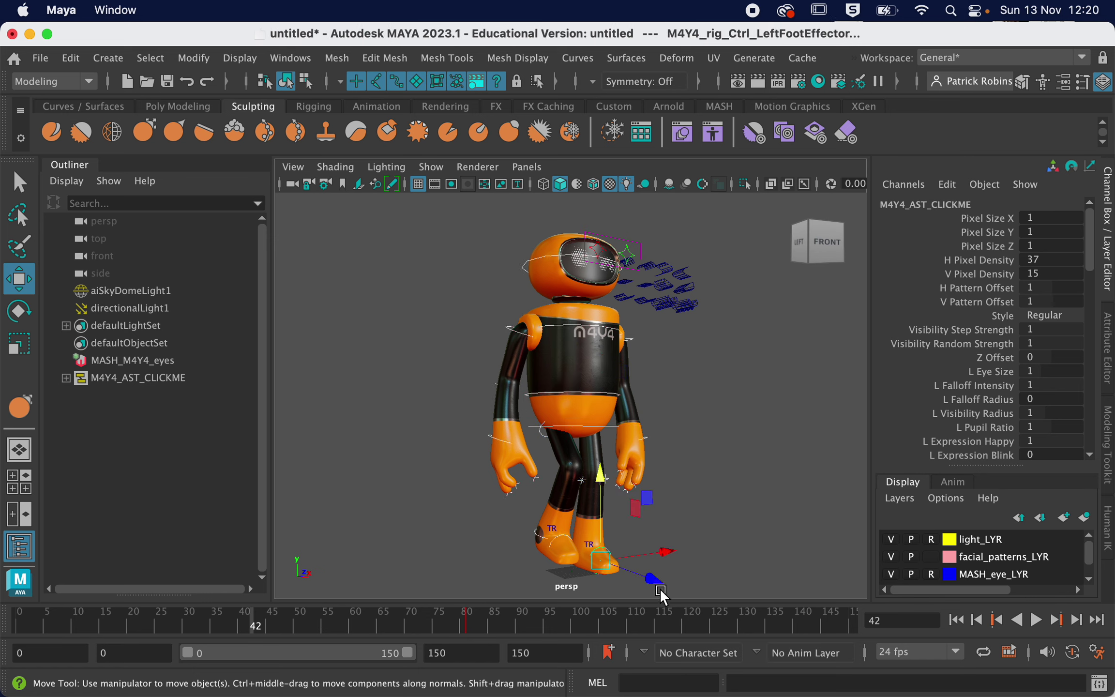
drag(240, 622, 17, 621)
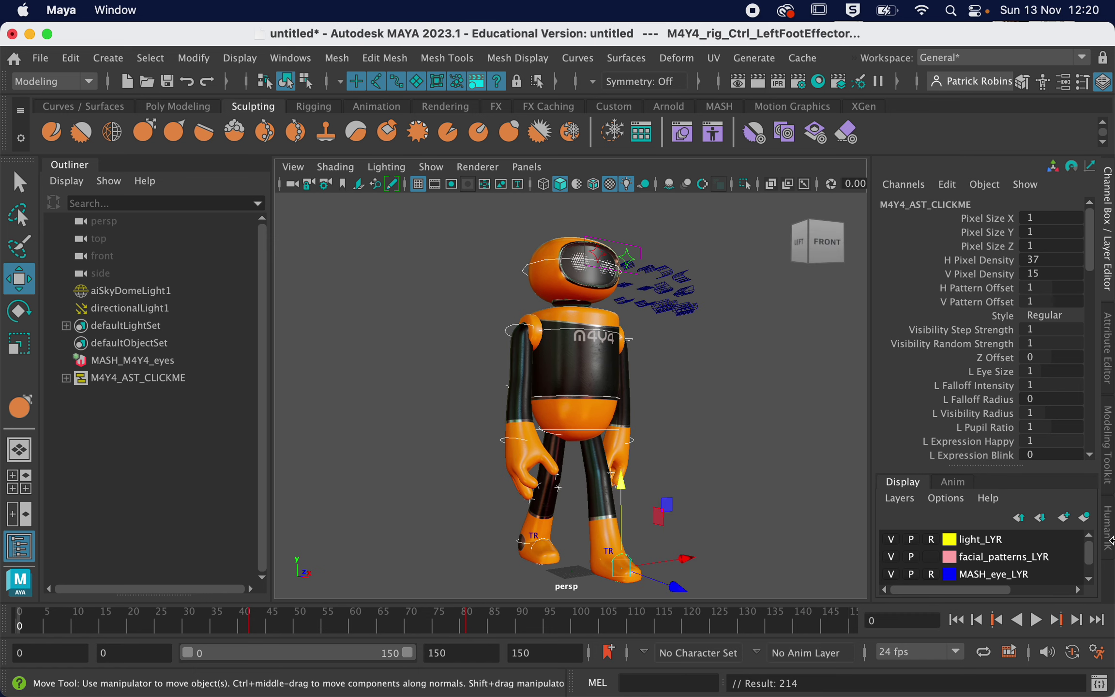
click(1037, 620)
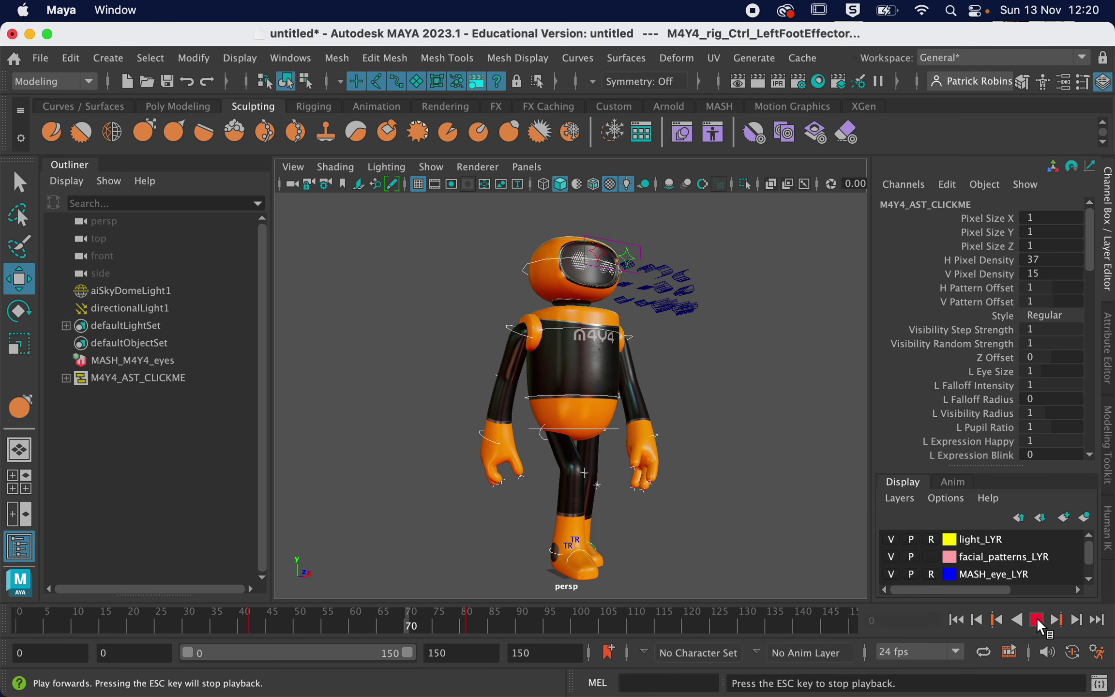
click(1036, 620)
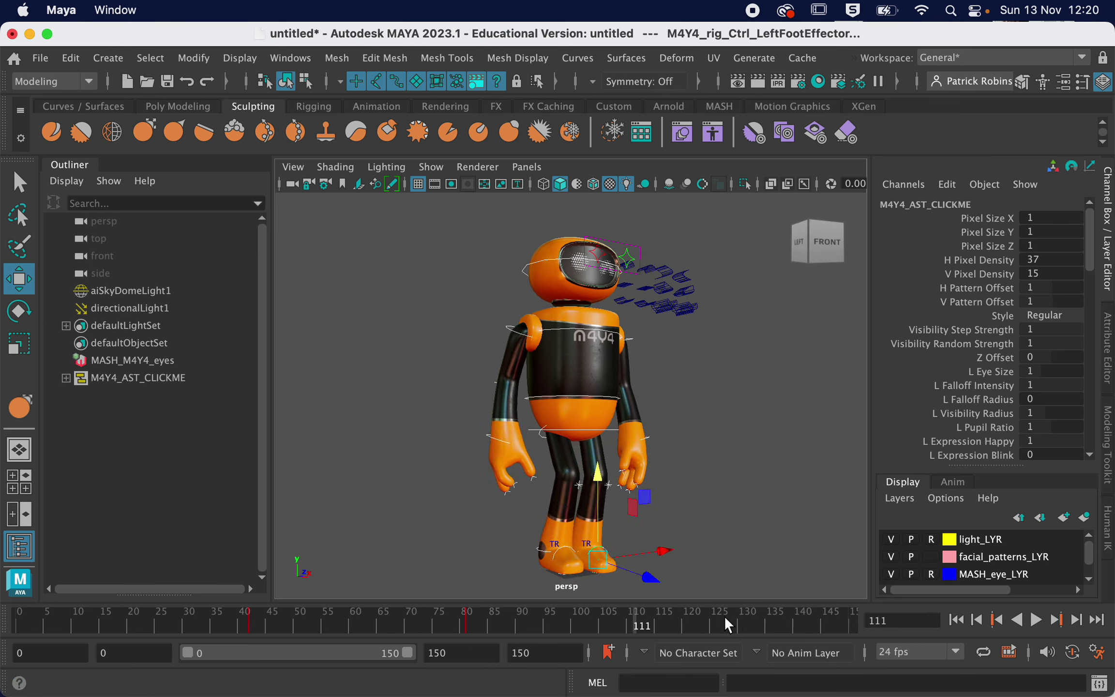
- Lift the left ankle effector upward and tilt the left foot with the Rotate tool
mouse_move(679, 616)
mouse_down()
mouse_move(645, 578)
mouse_move(617, 620)
mouse_move(517, 612)
mouse_move(663, 616)
mouse_up()
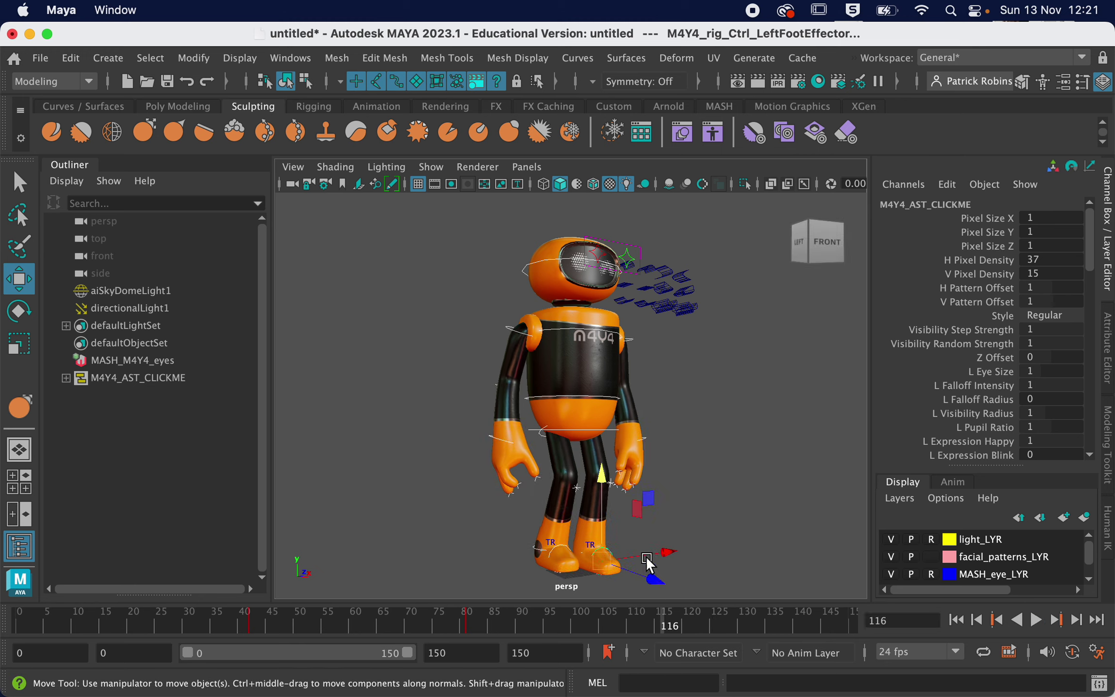
click(650, 573)
click(583, 551)
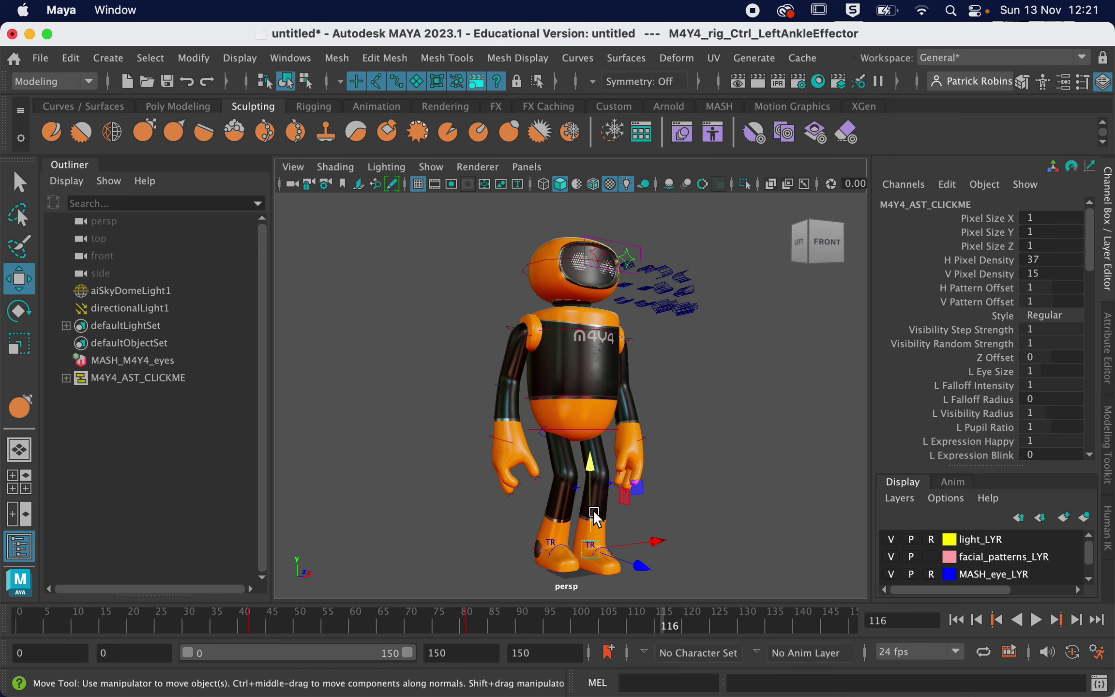
drag(588, 469, 589, 450)
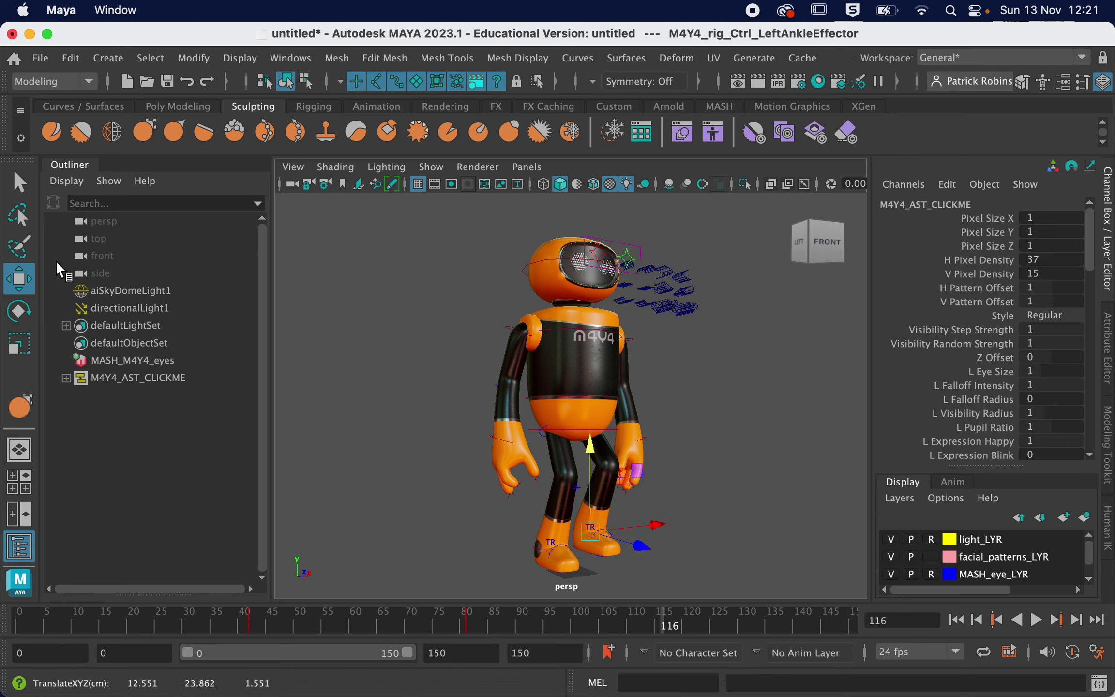
click(20, 310)
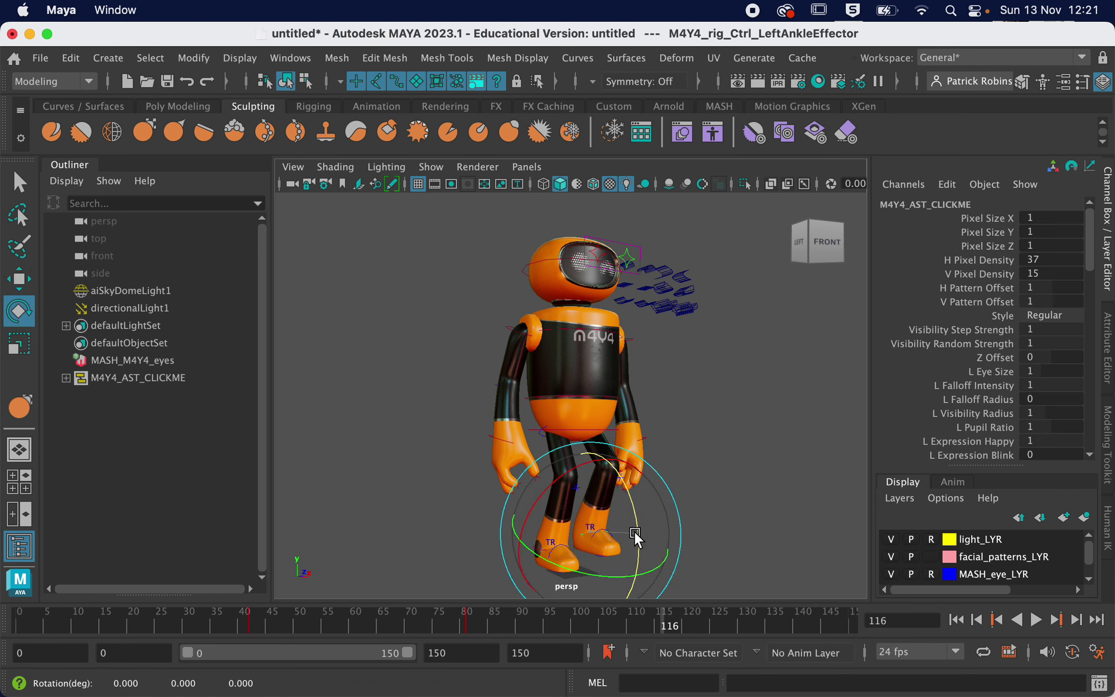
drag(634, 530, 627, 548)
- Raise the hips effector slightly, select the rig controls, and start playback with Alt+V
click(569, 428)
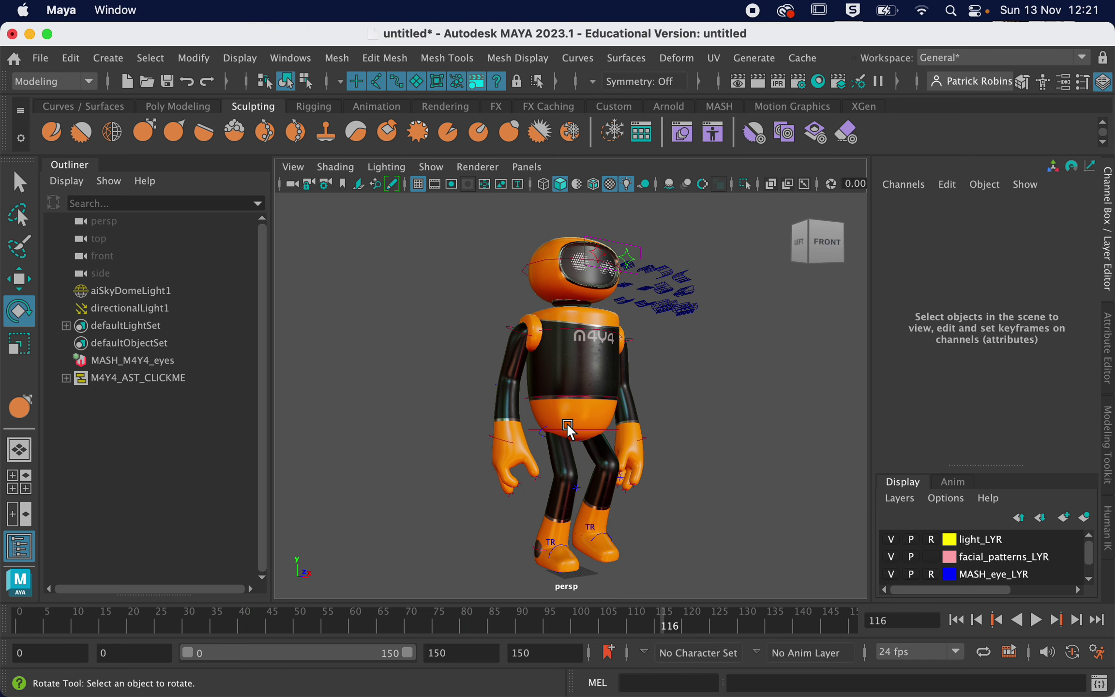
click(567, 429)
click(19, 278)
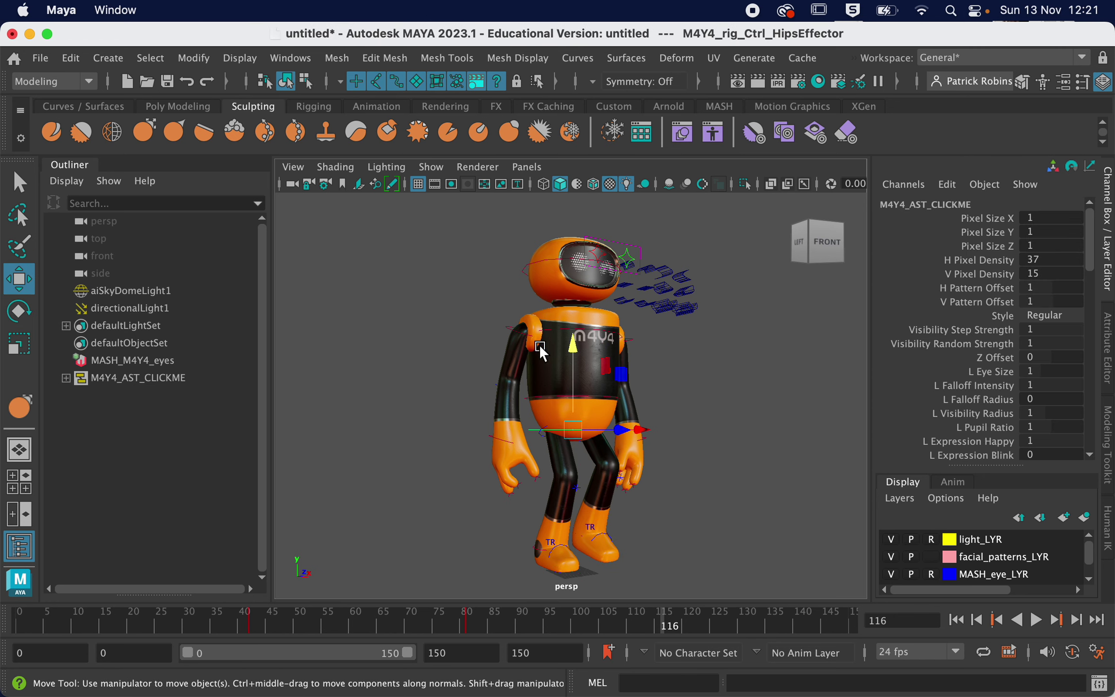
drag(567, 343, 566, 334)
drag(463, 216, 589, 456)
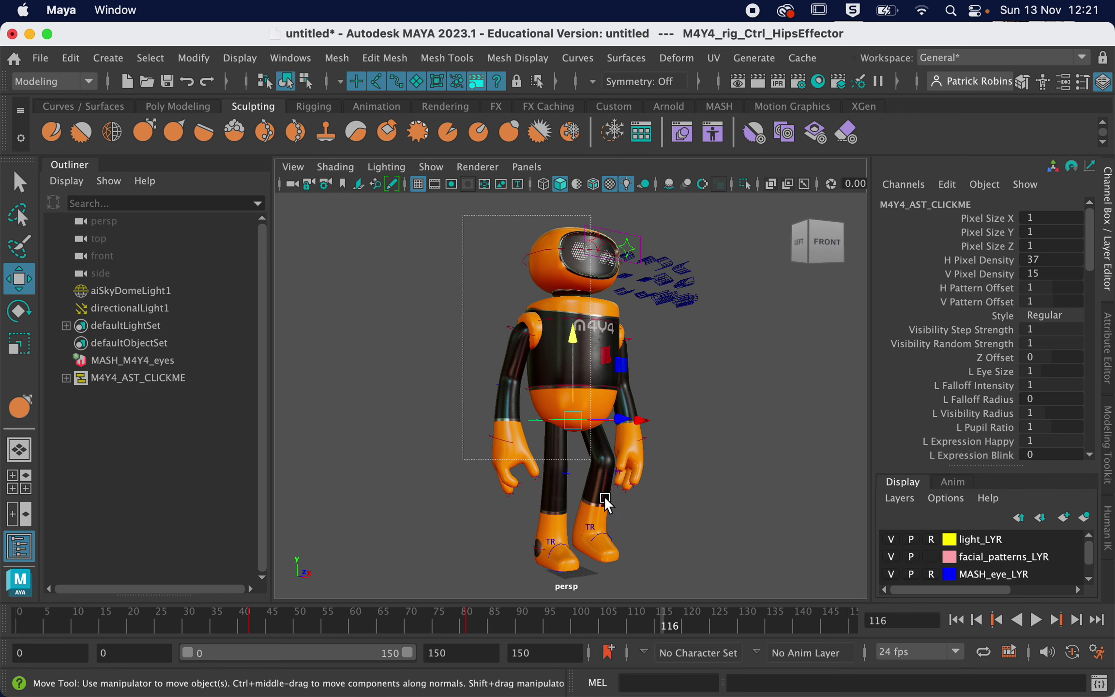
drag(668, 593, 674, 594)
key(alt+v)
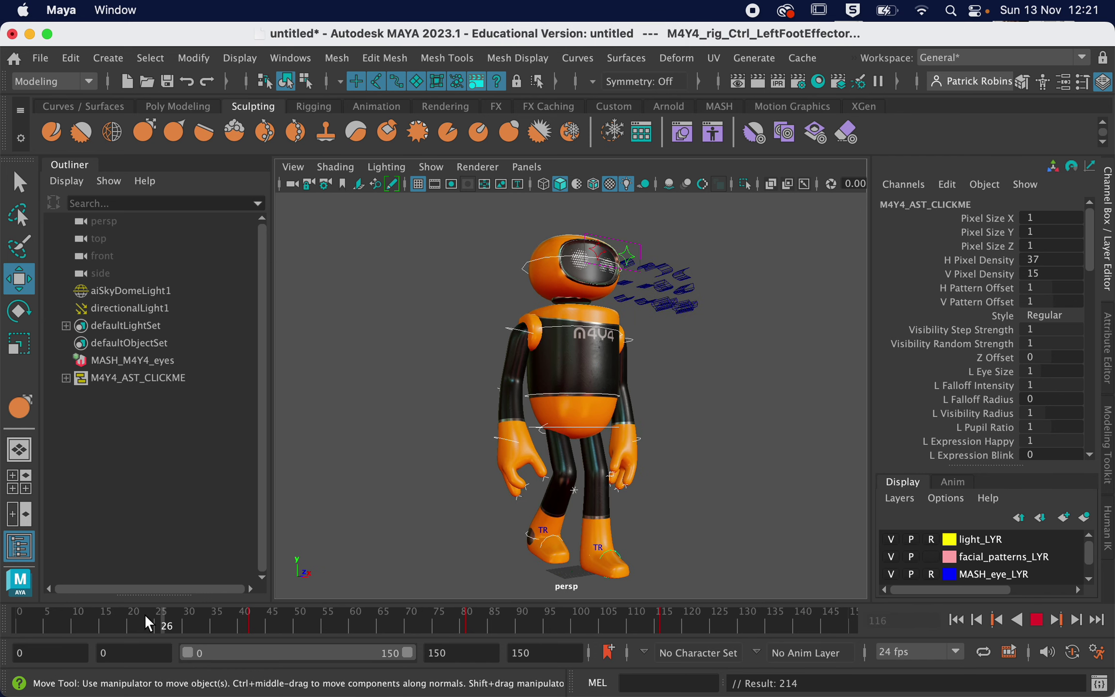
- Scrub the walk from frame 0 to 59 and back, play and stop it, then jump to frame 150
click(18, 619)
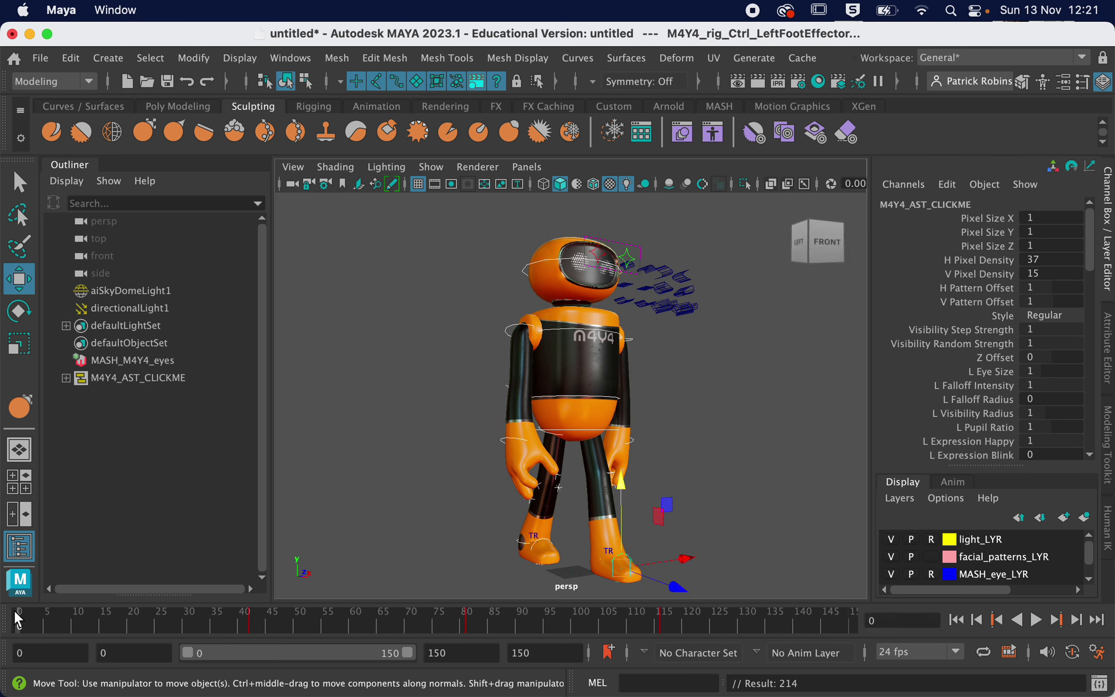
alt+drag(320, 479, 486, 438)
drag(93, 612, 203, 621)
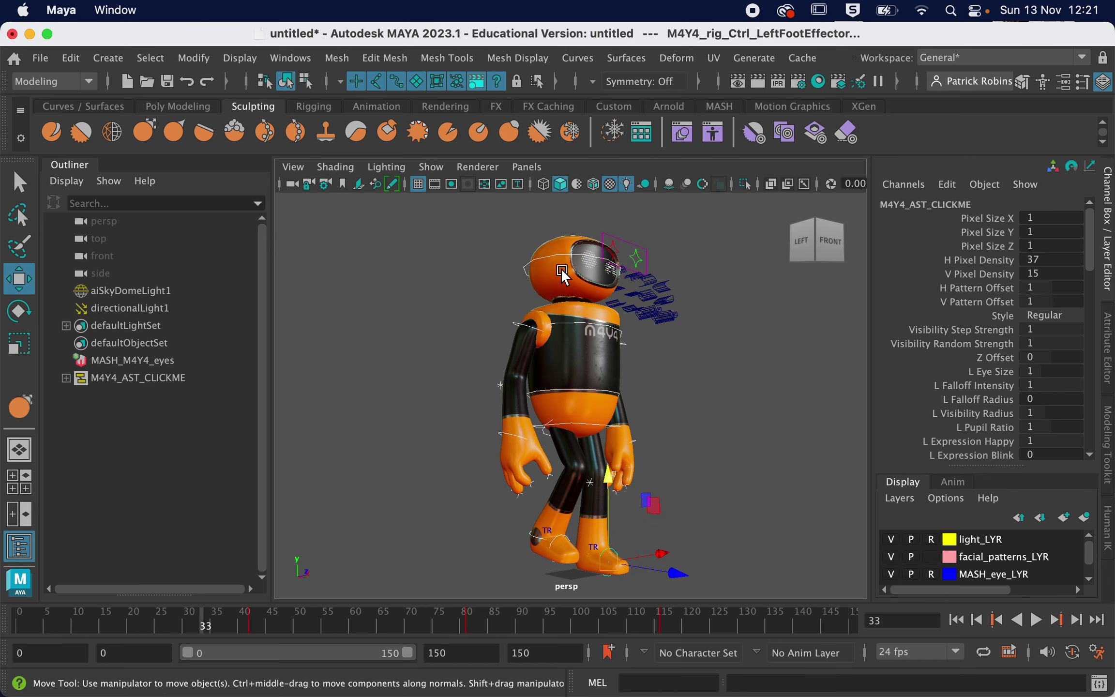
drag(73, 615, 635, 639)
drag(514, 640, 19, 620)
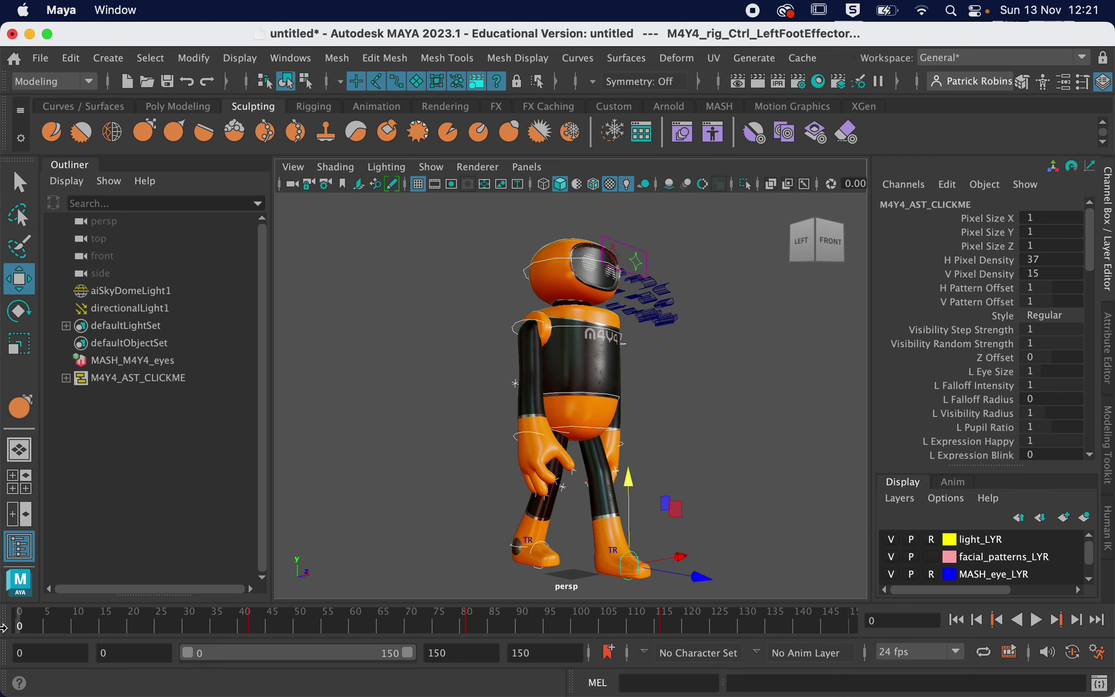
click(1038, 617)
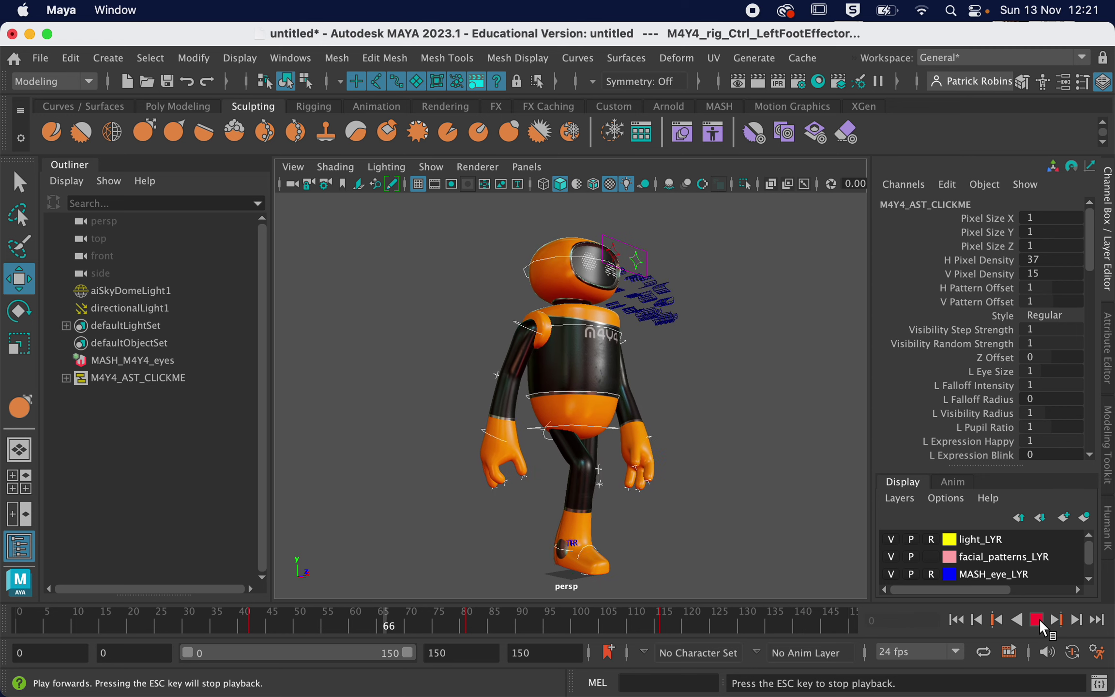
click(1038, 622)
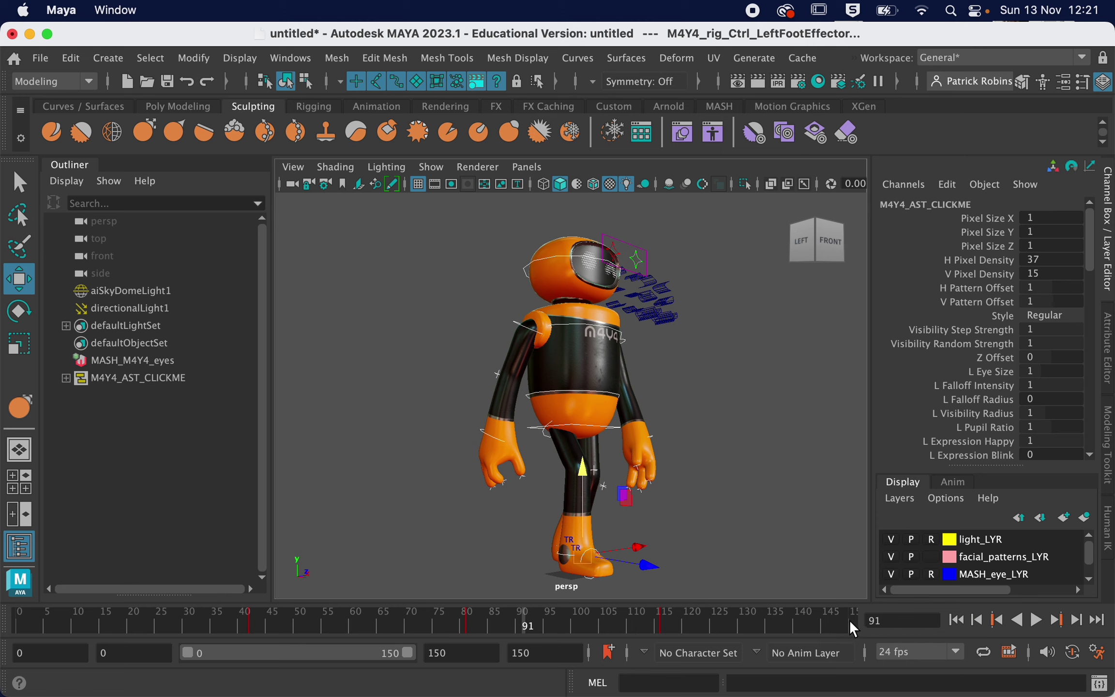
click(849, 619)
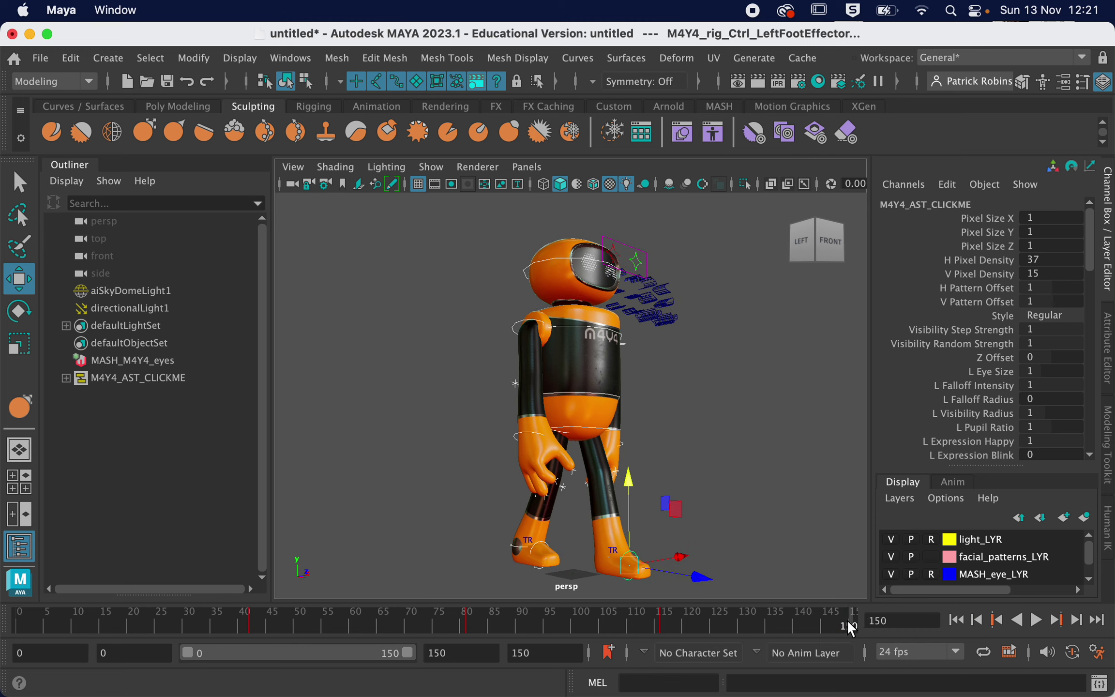
- Test a marked range on the timeline, then set playback end and animation end to 75
mouse_move(847, 620)
mouse_down()
mouse_move(809, 622)
mouse_move(851, 622)
mouse_move(738, 653)
mouse_move(493, 657)
mouse_move(117, 598)
mouse_move(5, 625)
mouse_up()
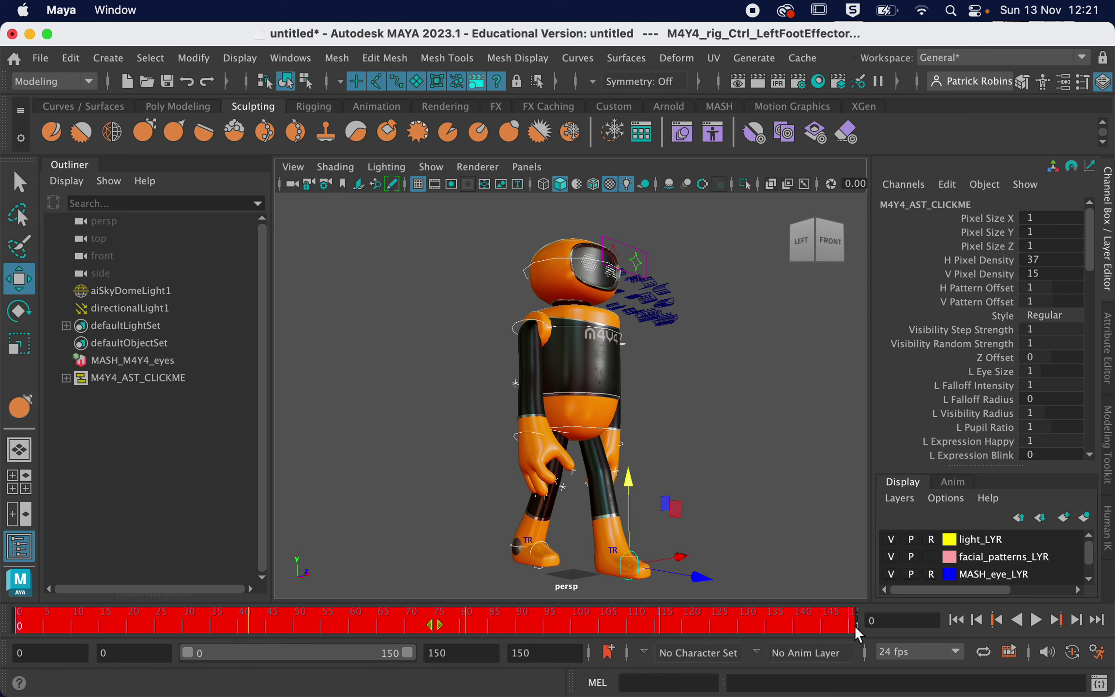
shift+drag(848, 625, 548, 655)
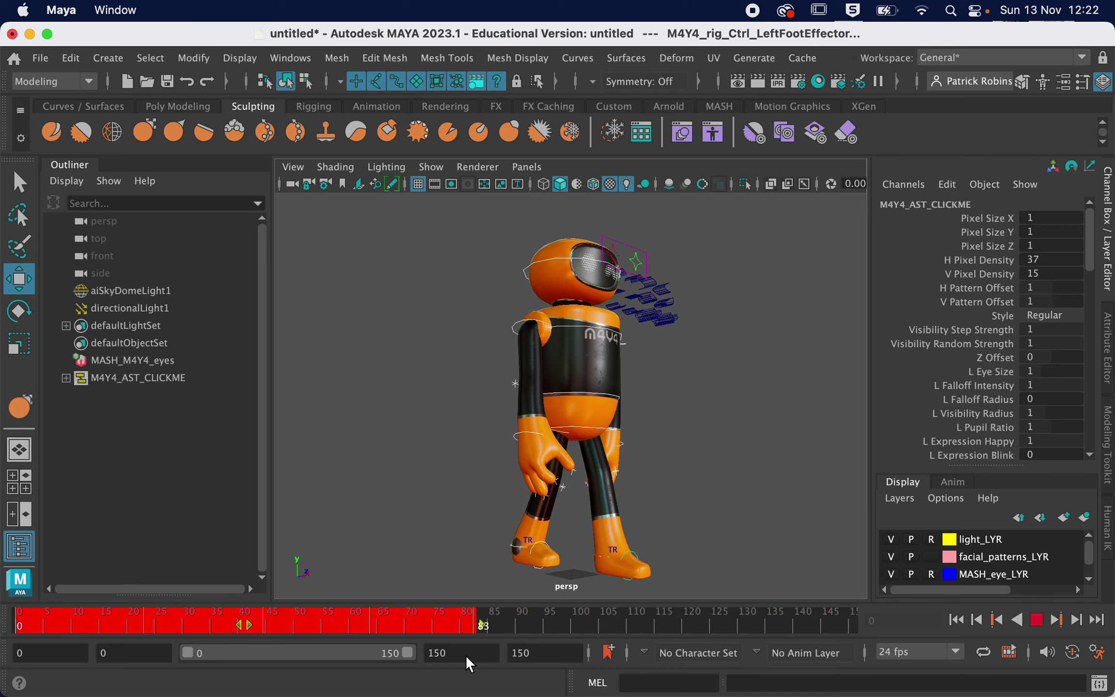
shift+drag(432, 655, 430, 655)
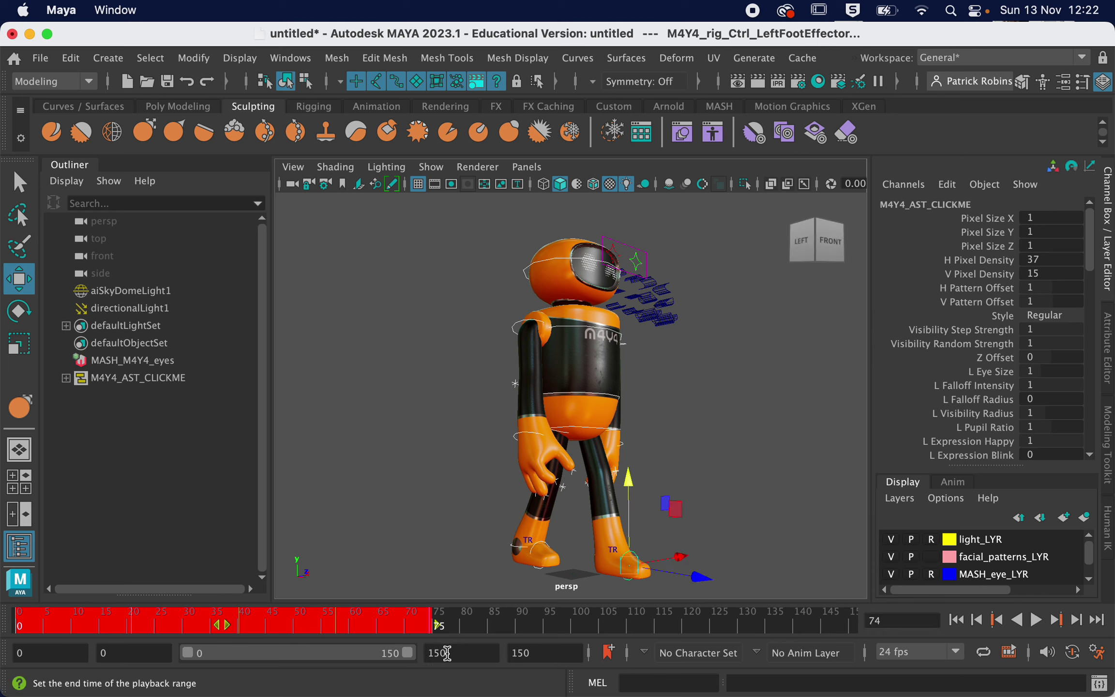
click(363, 625)
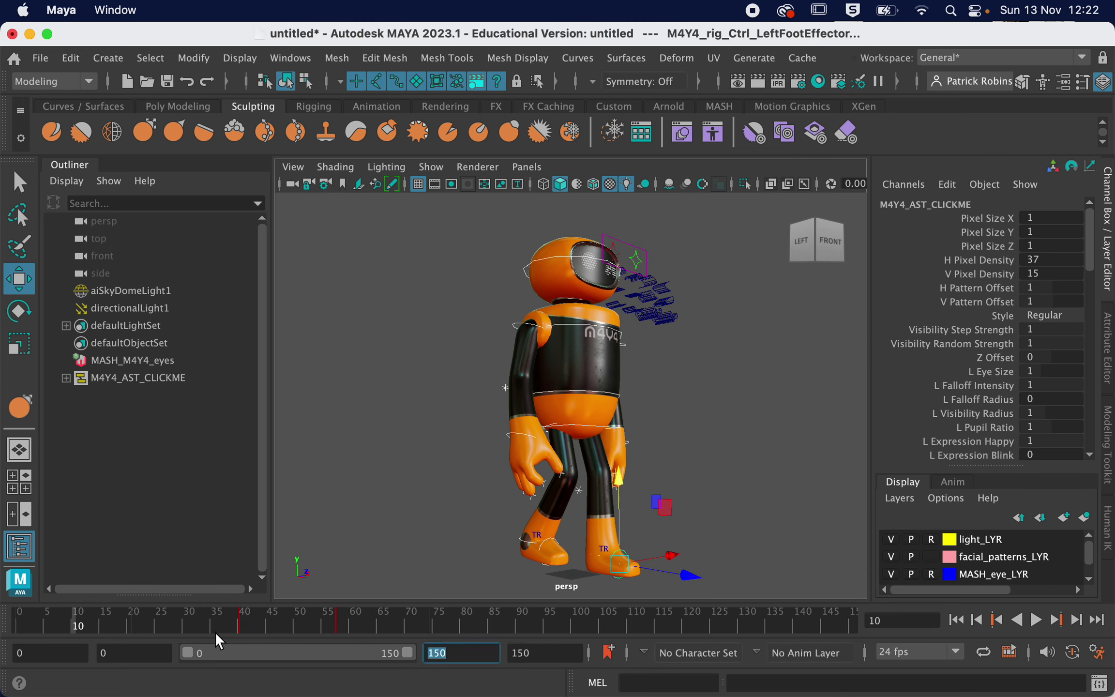
text(75)
key(Tab)
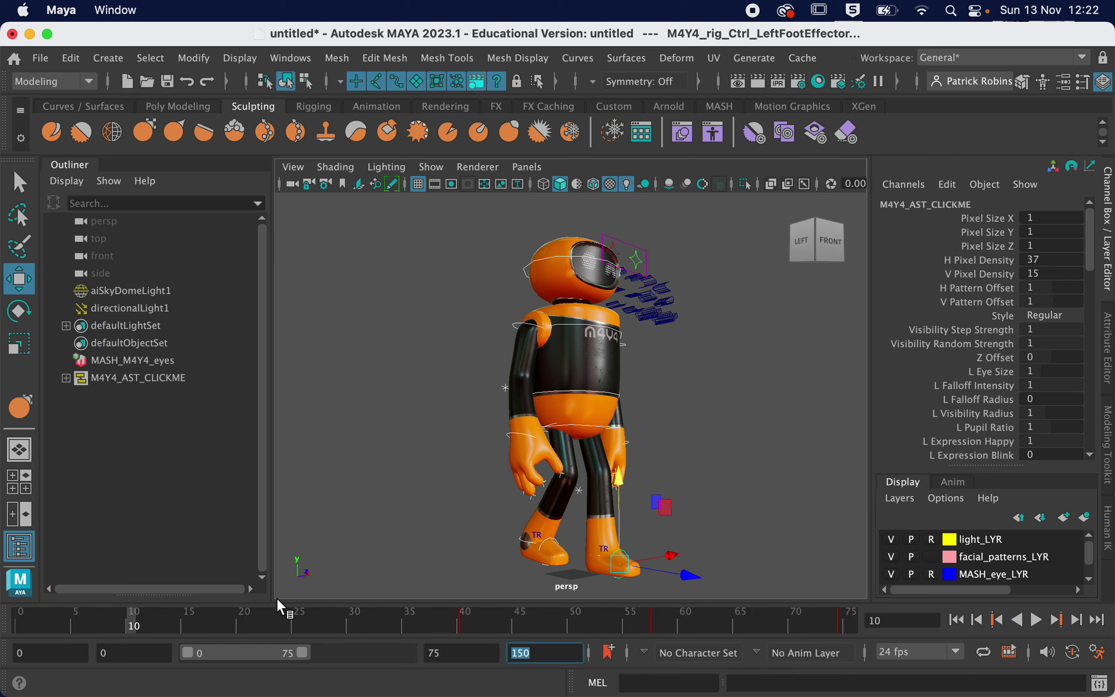
text(75)
key(Return)
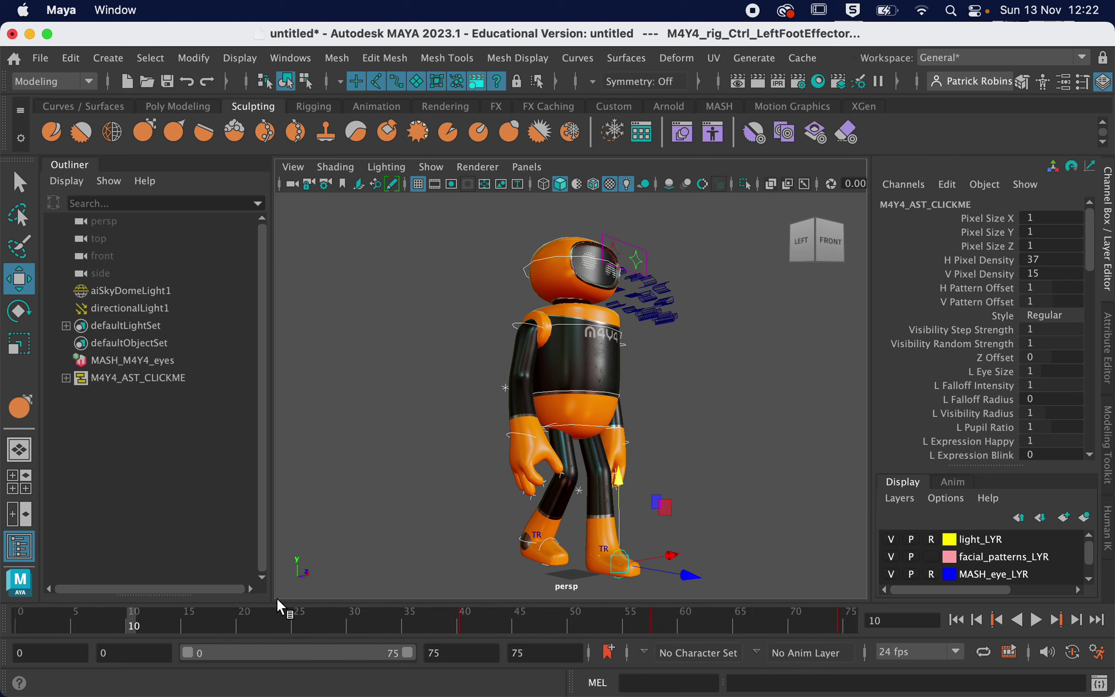
- Play the 0–75 walk, stop it, and step from frame 14 to the key at 20.86
click(1035, 620)
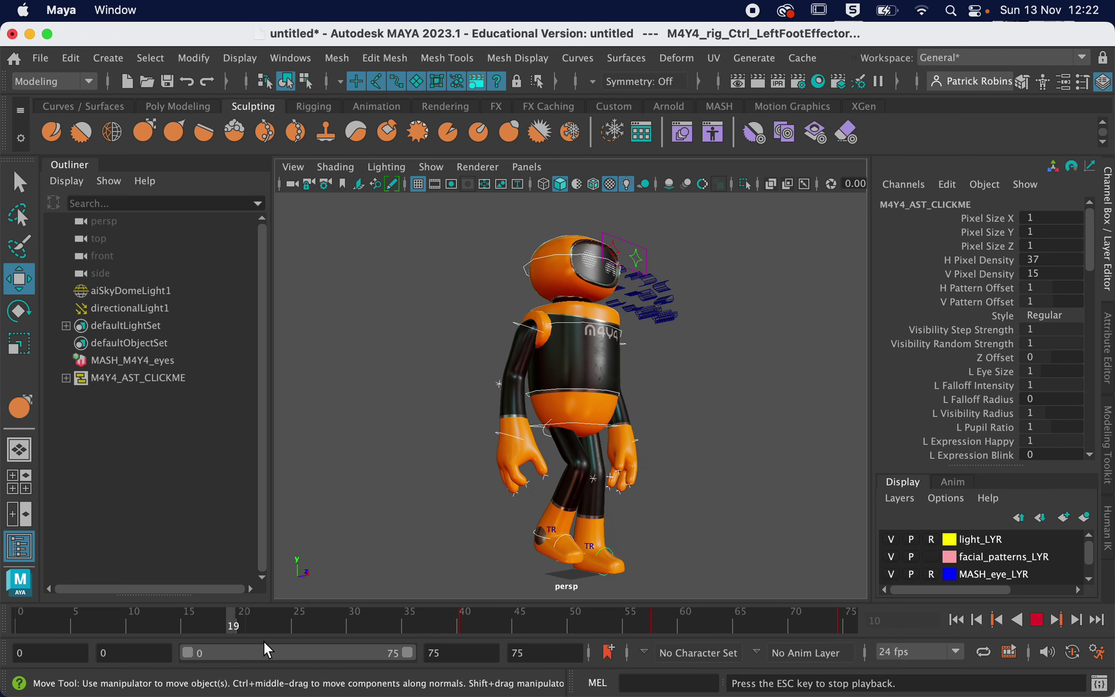
click(199, 623)
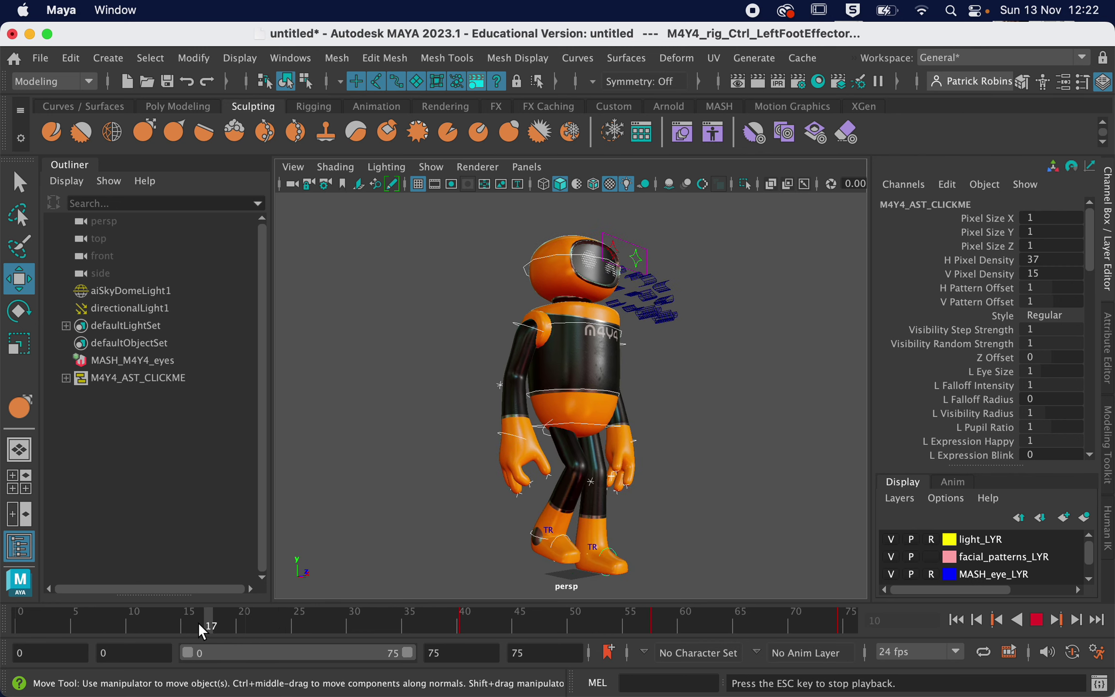
click(1036, 620)
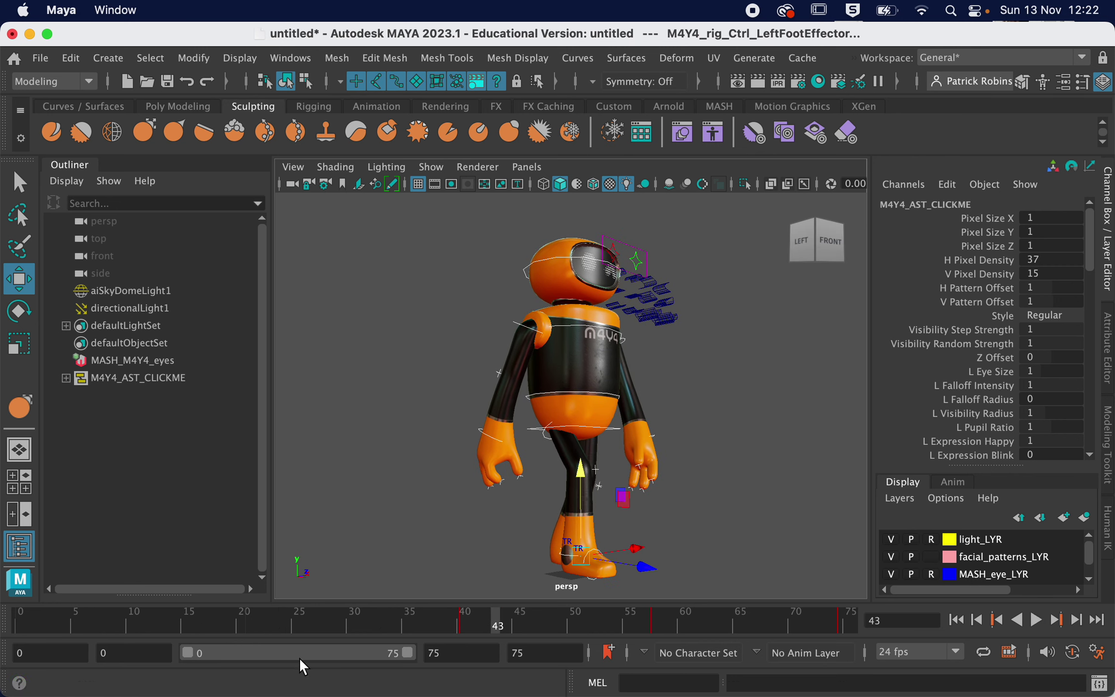
click(184, 616)
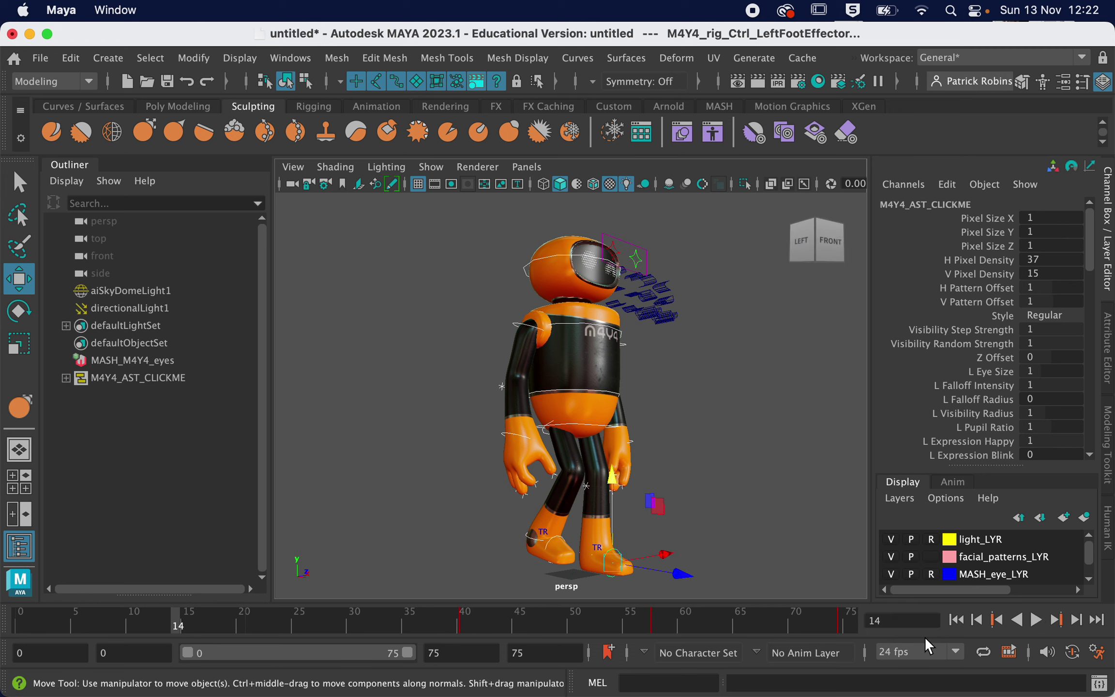
click(1056, 619)
click(463, 267)
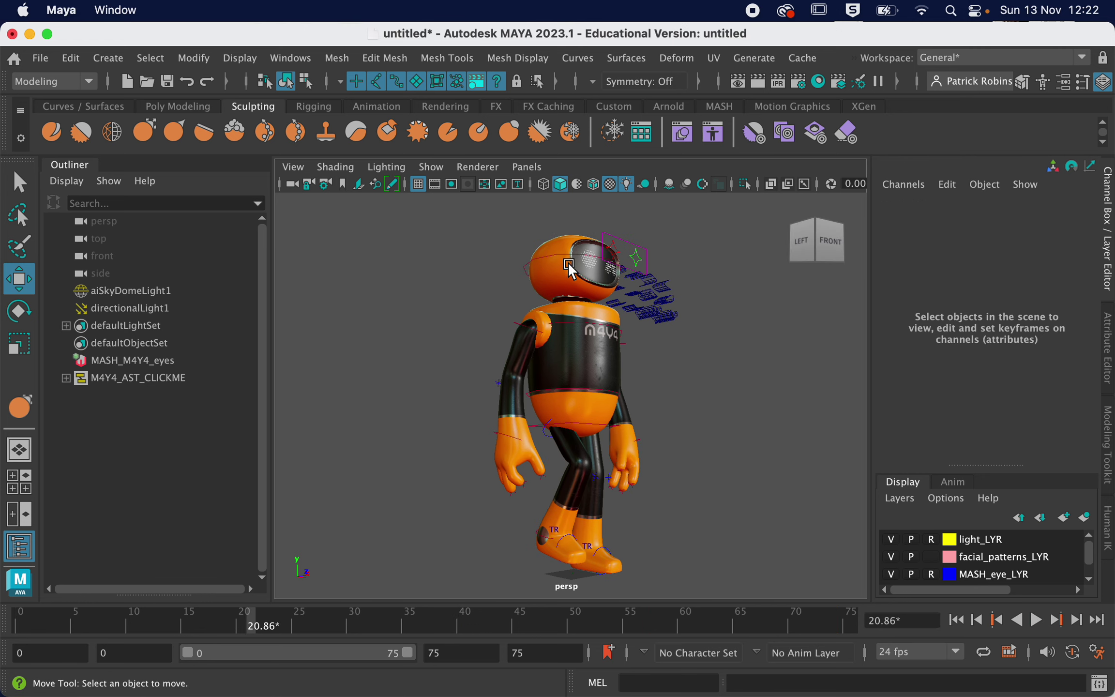
- Rotate the head control sideways, adding more tilt at the 57.61 key (about -4.78°)
click(566, 256)
click(18, 310)
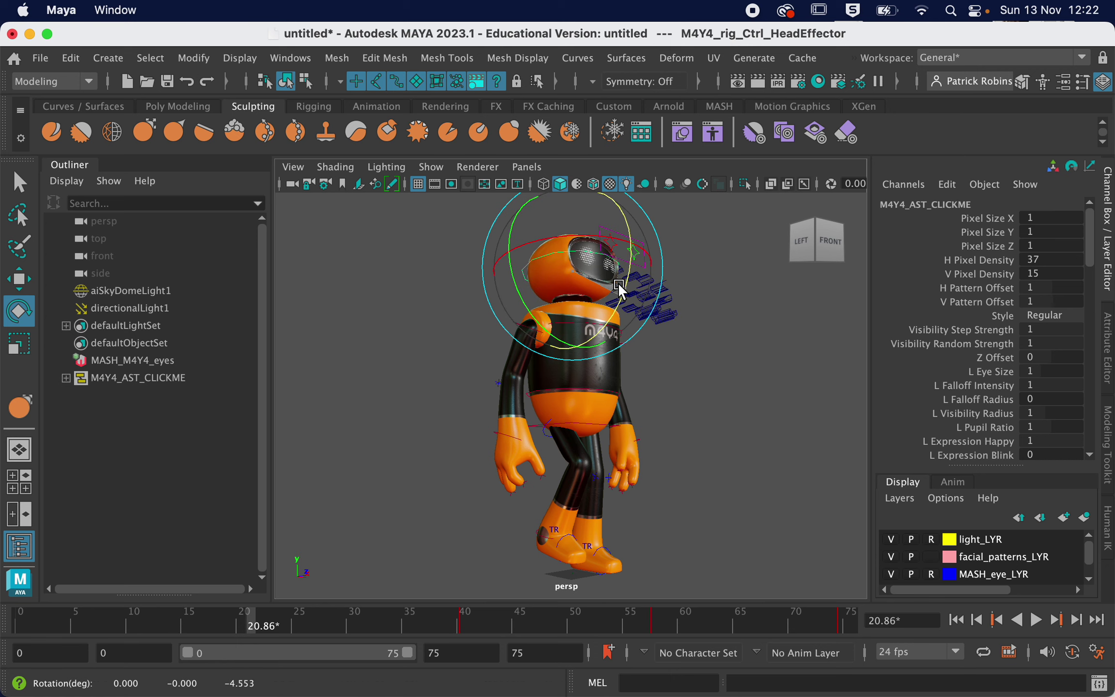
drag(617, 282, 453, 329)
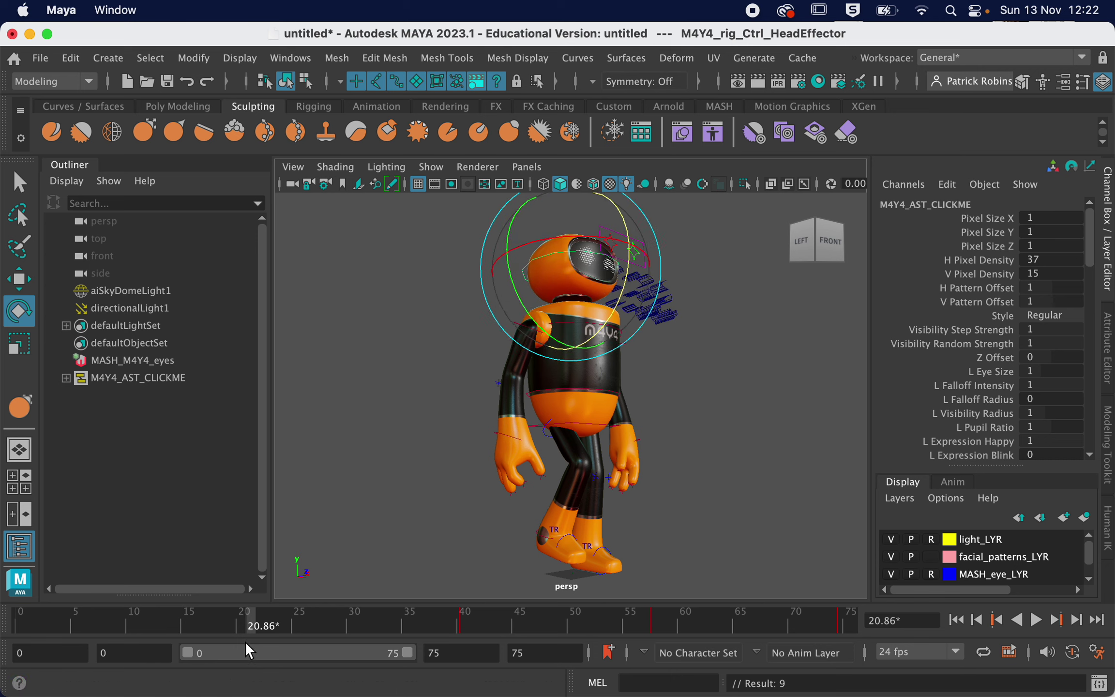
drag(176, 614, 605, 613)
click(1057, 622)
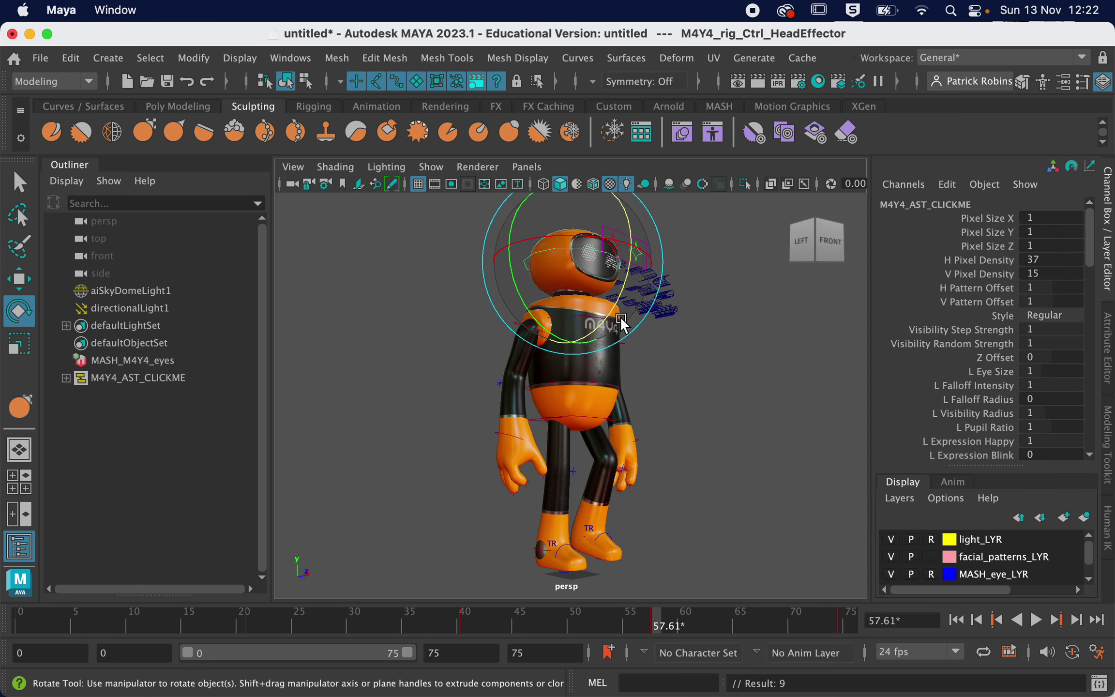
drag(621, 323, 709, 361)
- Play and stop the walk, step to the key at 20.86, and select the hips control
click(1035, 620)
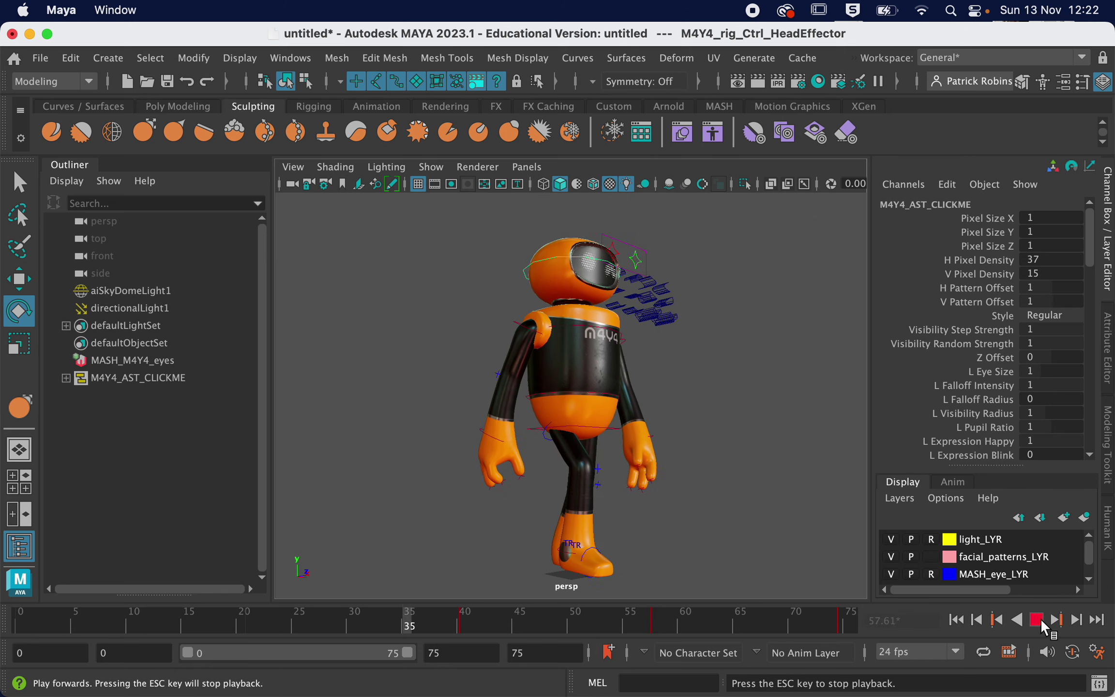
click(1036, 619)
click(156, 622)
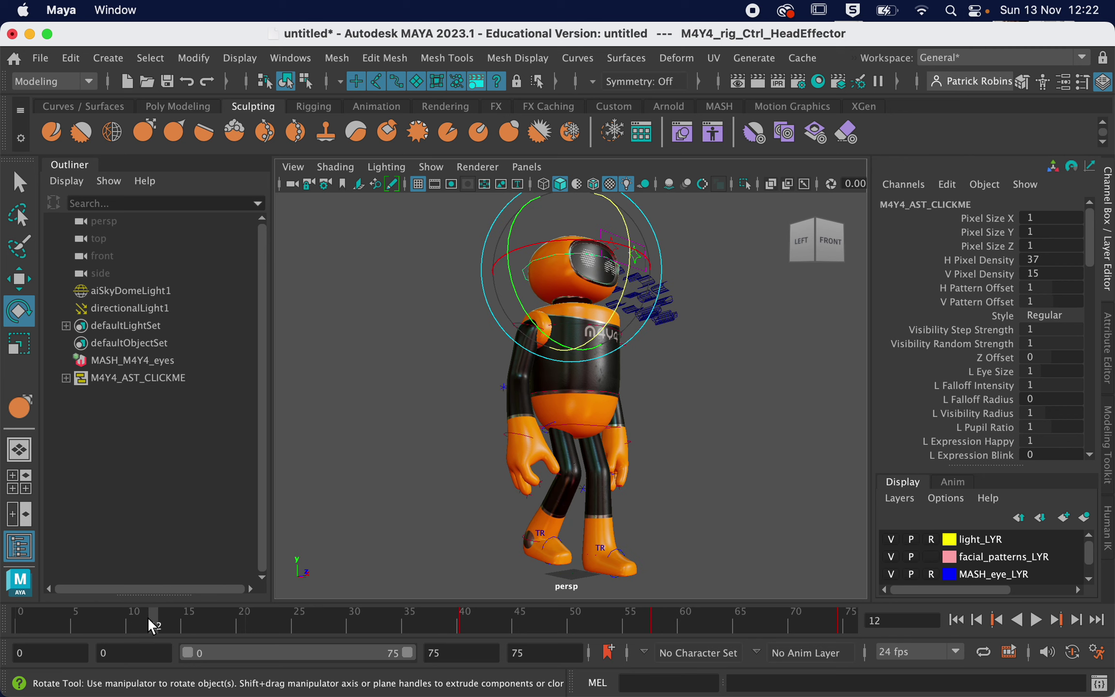
click(1056, 620)
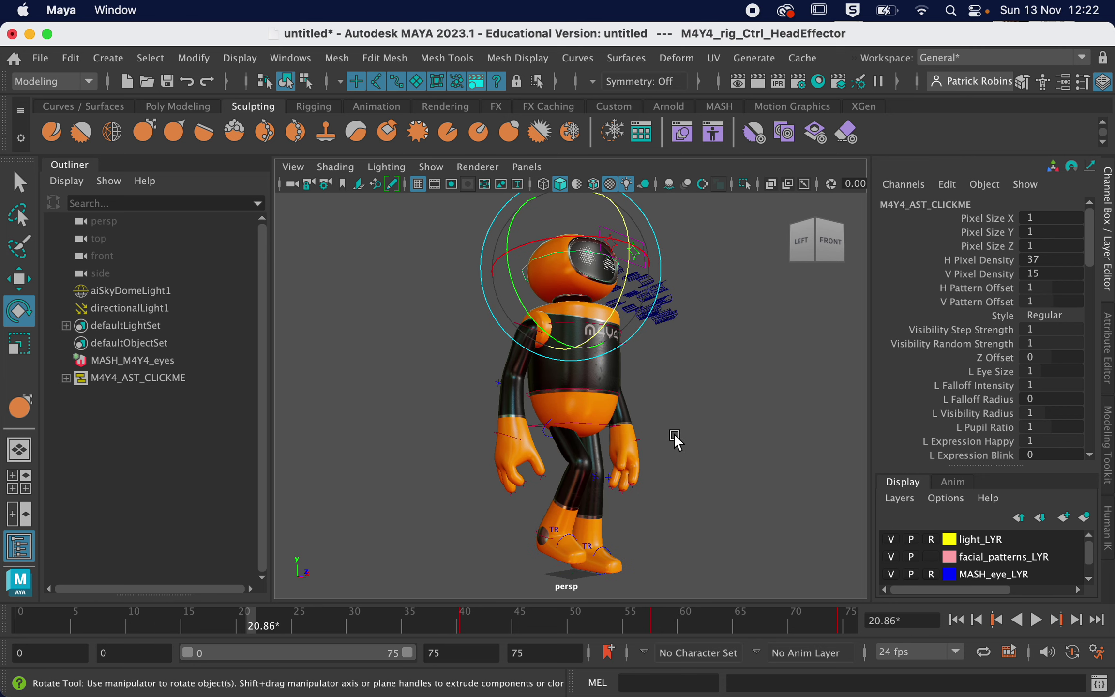
click(594, 425)
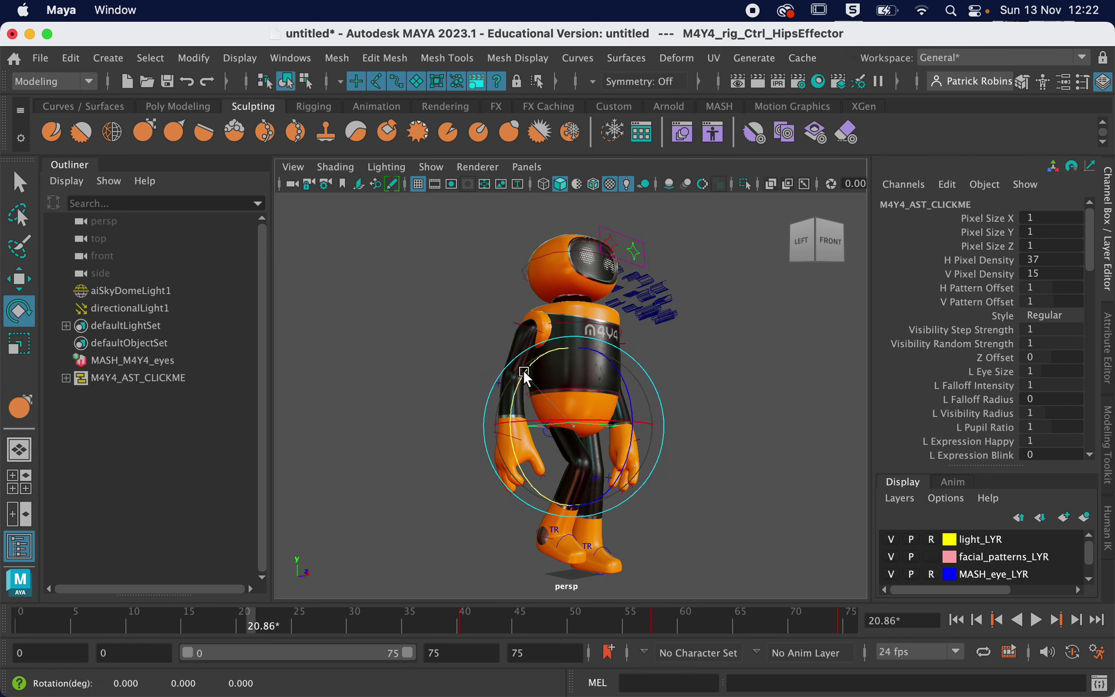
- Turn the hips slightly about Y at 20.86, then rotate them back at the 57.61 key
drag(524, 369, 527, 368)
click(607, 616)
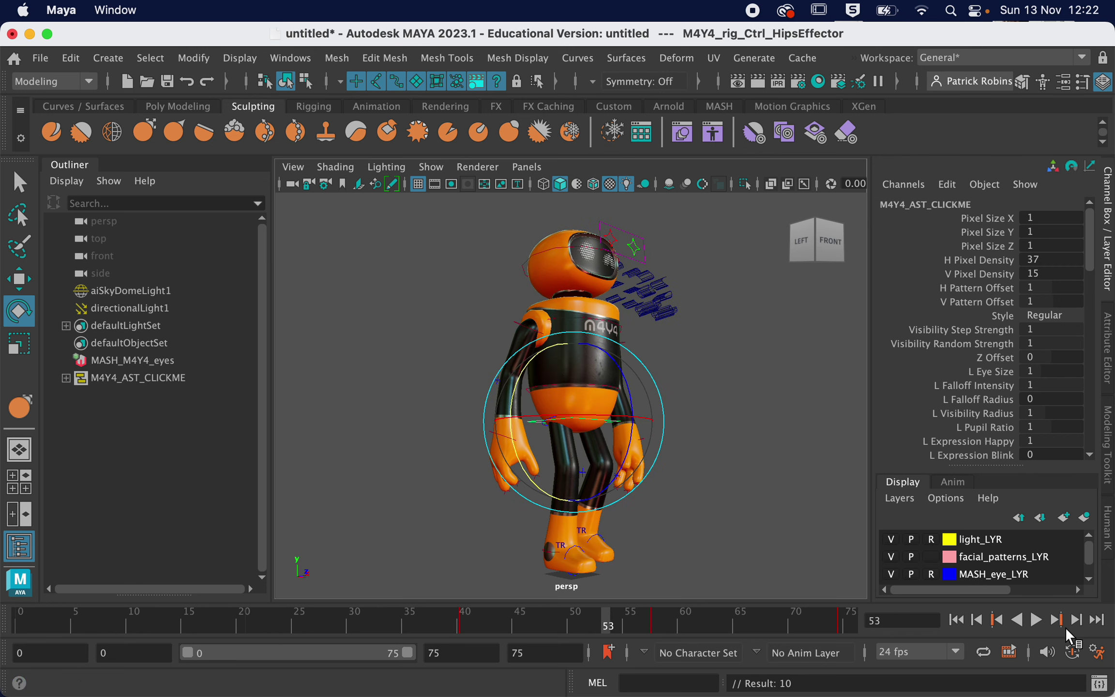
click(1058, 623)
drag(523, 365, 512, 374)
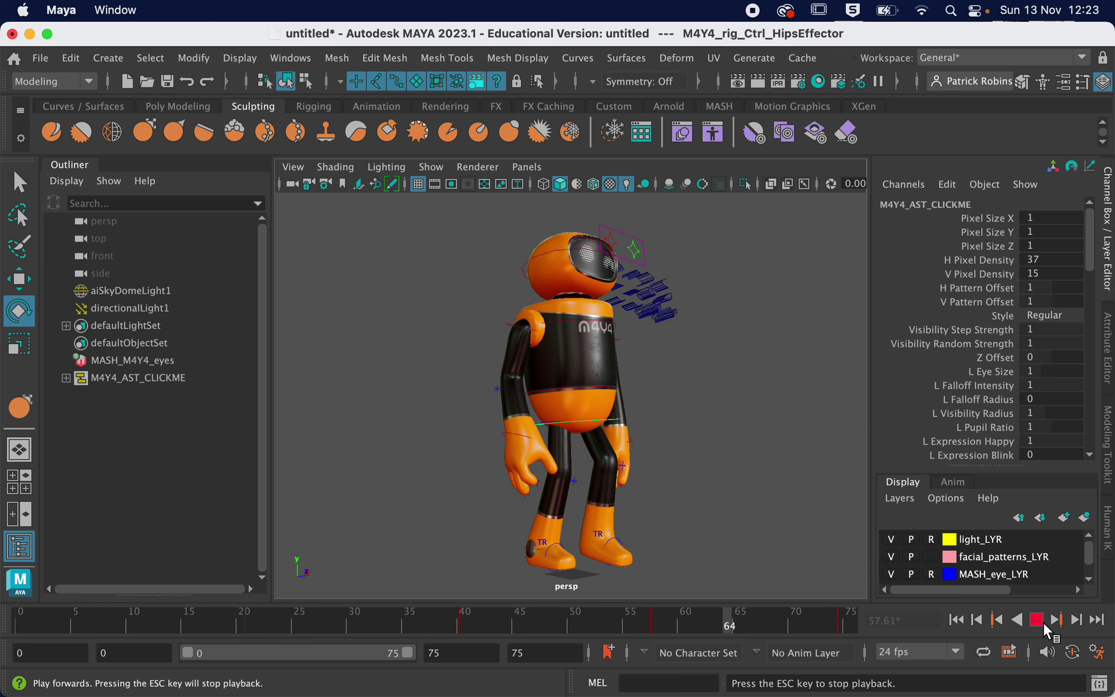
- At frame 20, twist the hips around the vertical axis, toggle four-view, and play the walk
click(1040, 620)
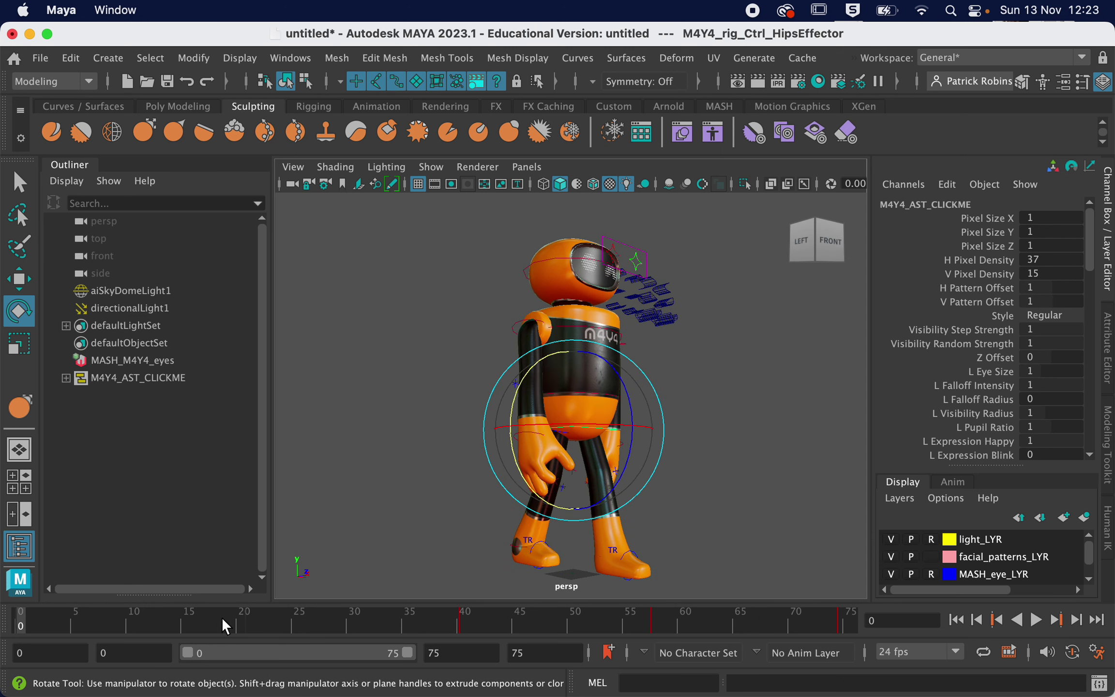
click(241, 624)
drag(648, 514, 612, 512)
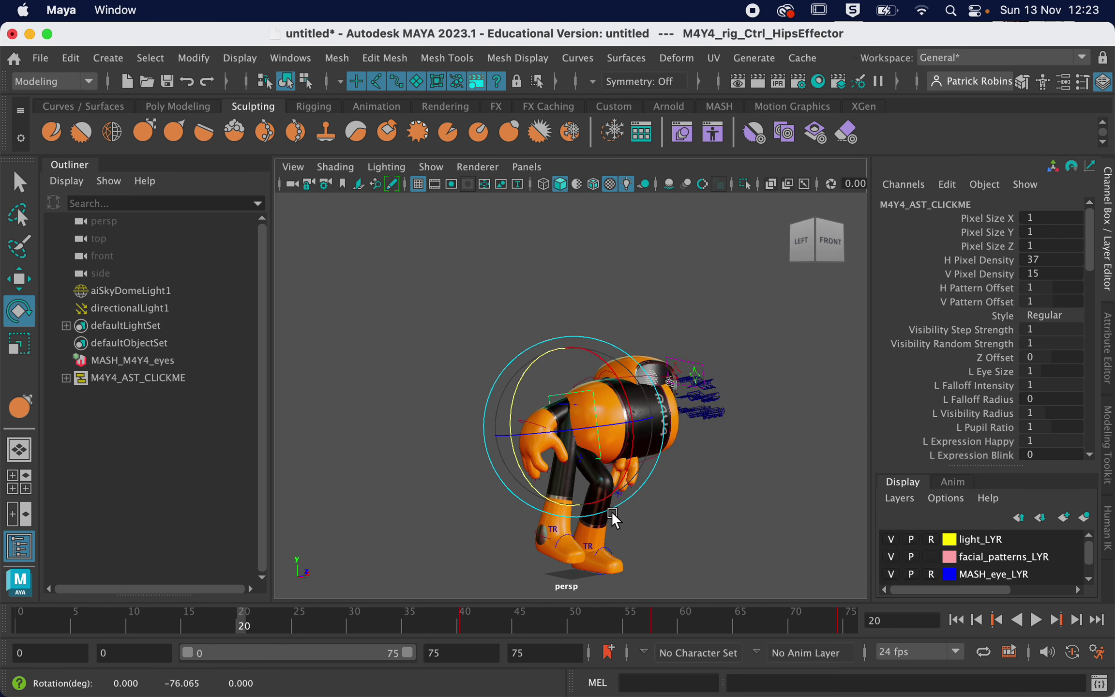
key(space)
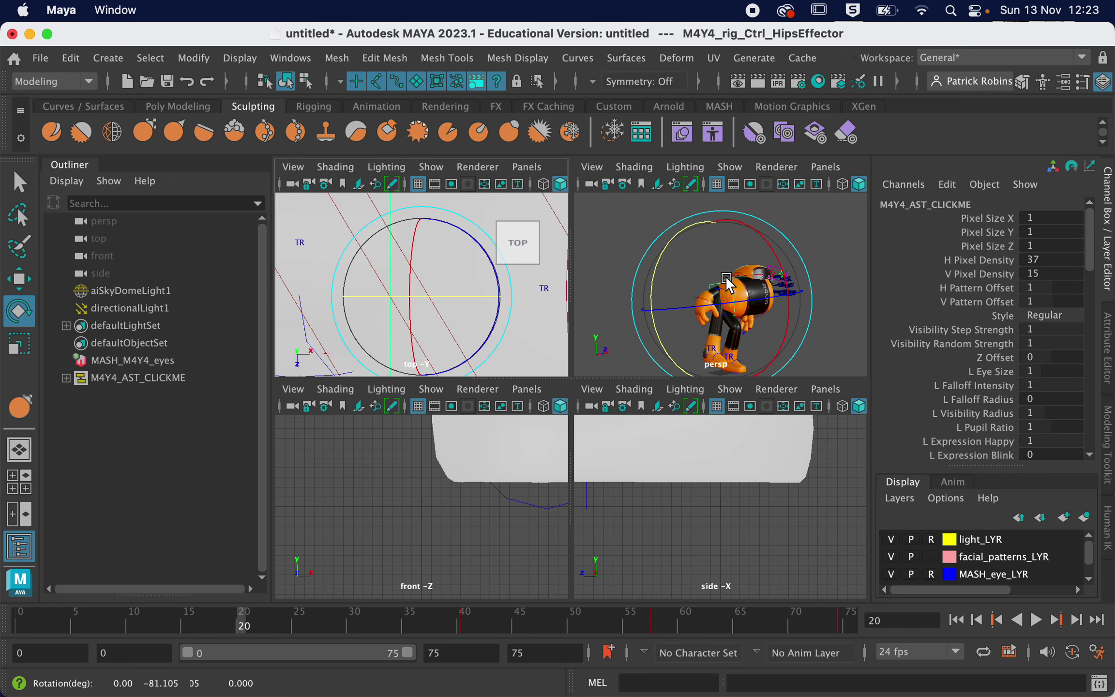
key(space)
key(alt+v)
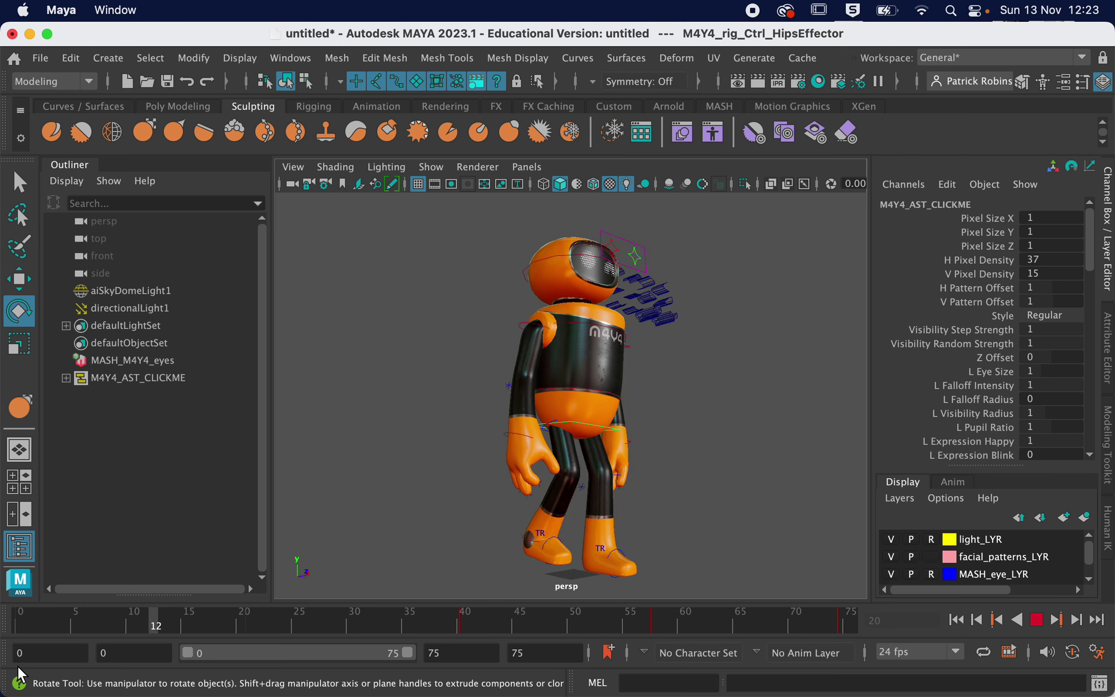
key(Escape)
- Replay the walk, fine-adjust the hips rotation at key 20.86, and play again
click(1035, 619)
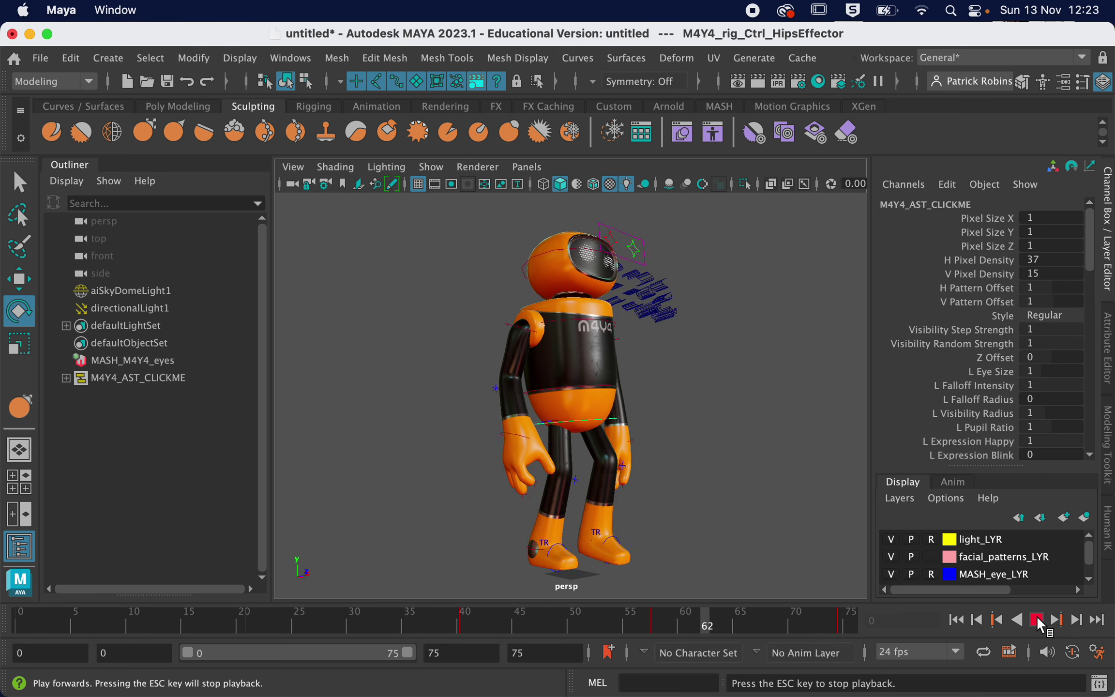
click(1036, 620)
click(218, 615)
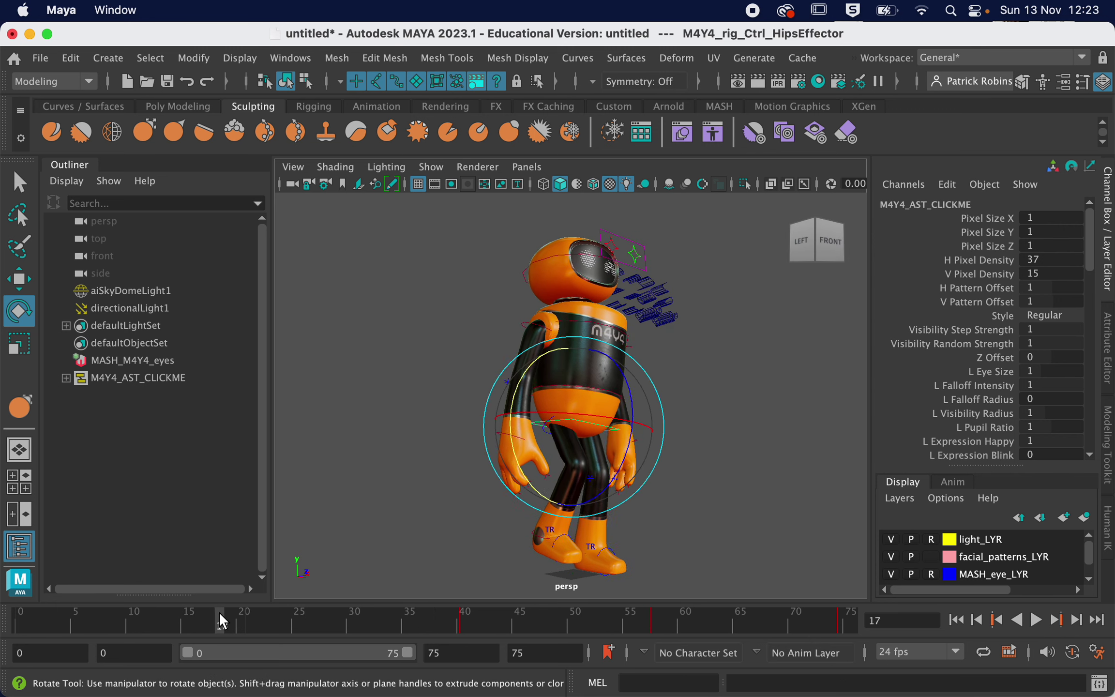
click(1035, 619)
click(1036, 619)
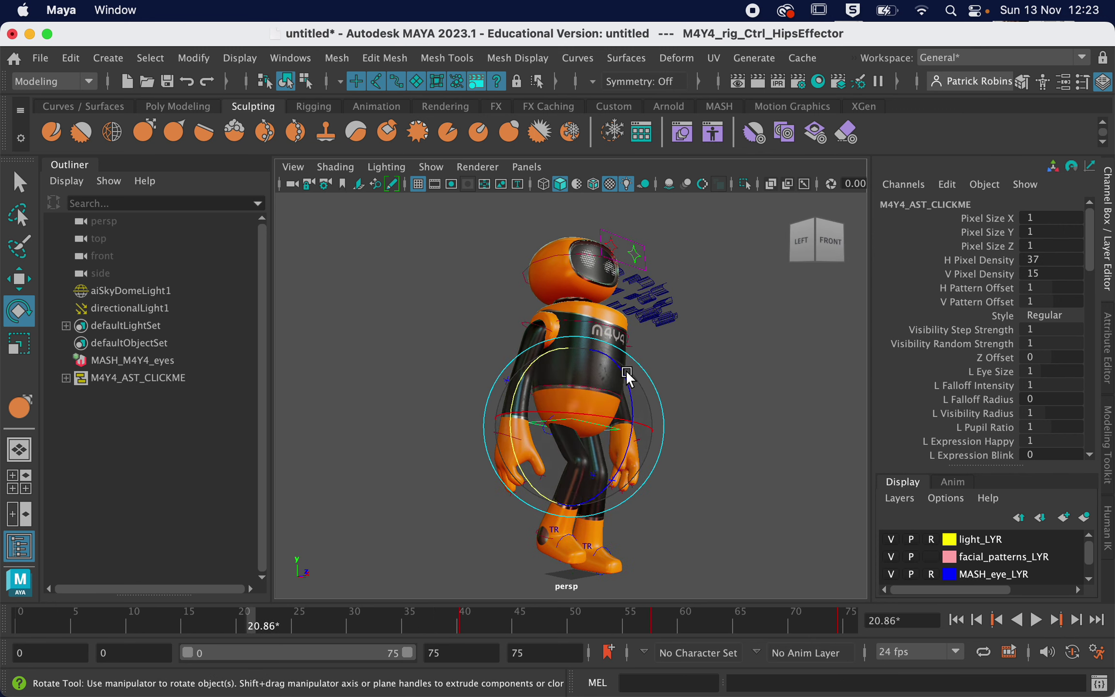
drag(628, 375, 621, 372)
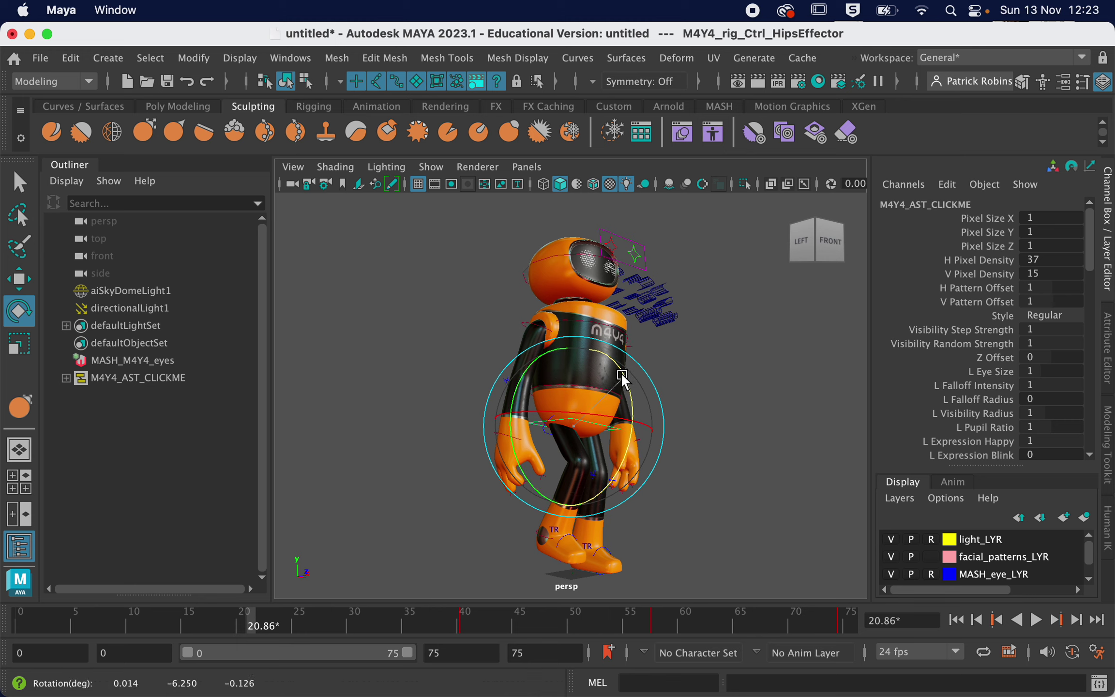
click(685, 354)
key(alt+v)
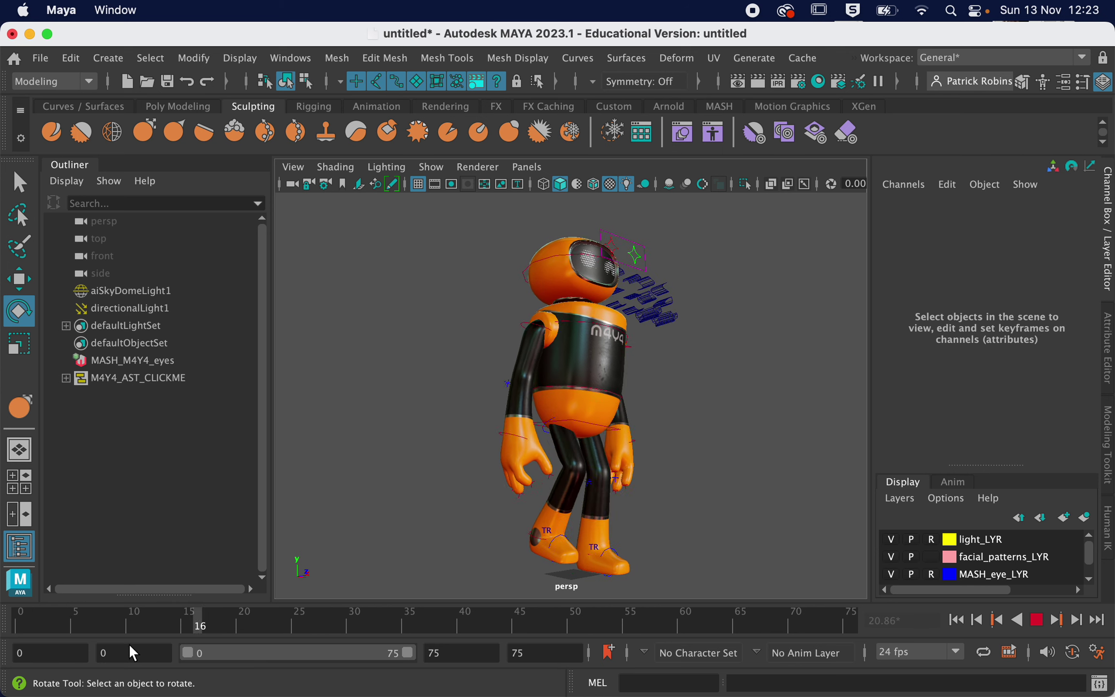
- Play and stop the walk, scrub back to frame 0, and marquee-select the hips and foot controls
key(alt+v)
click(1034, 619)
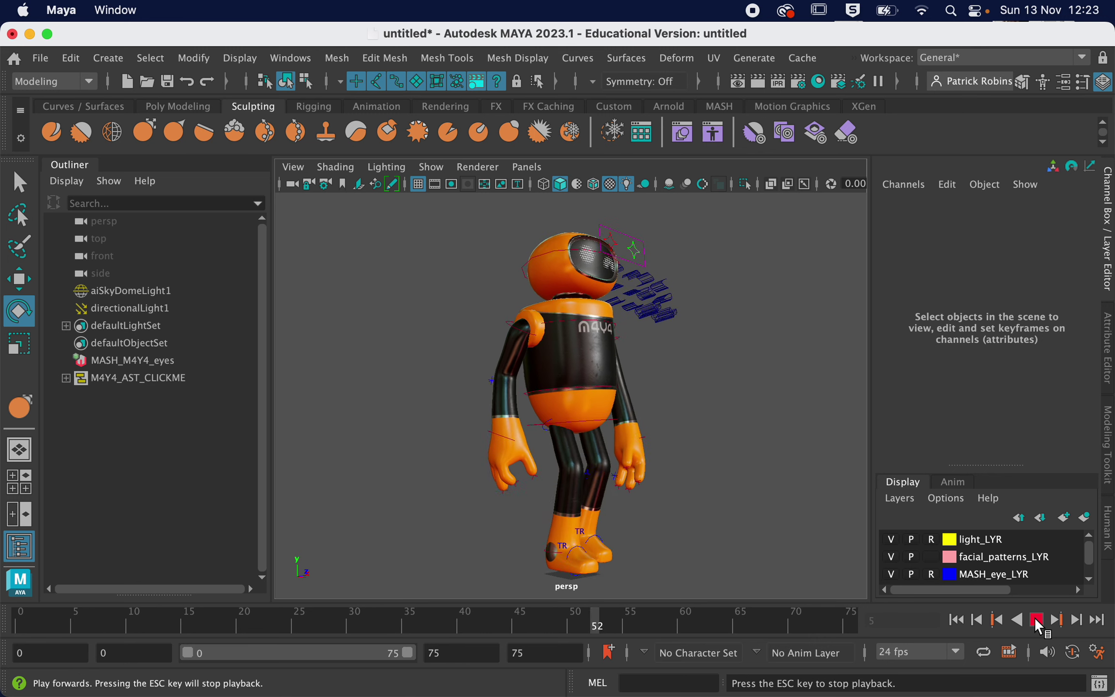
click(1036, 620)
drag(393, 602, 7, 638)
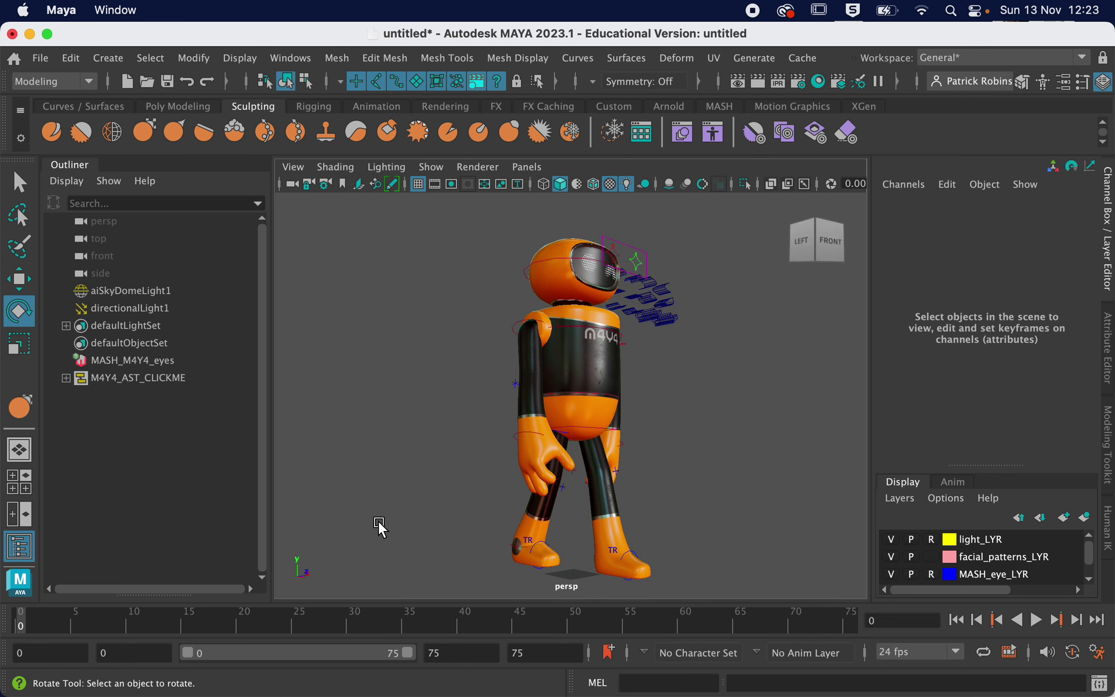
drag(180, 630, 20, 624)
click(600, 427)
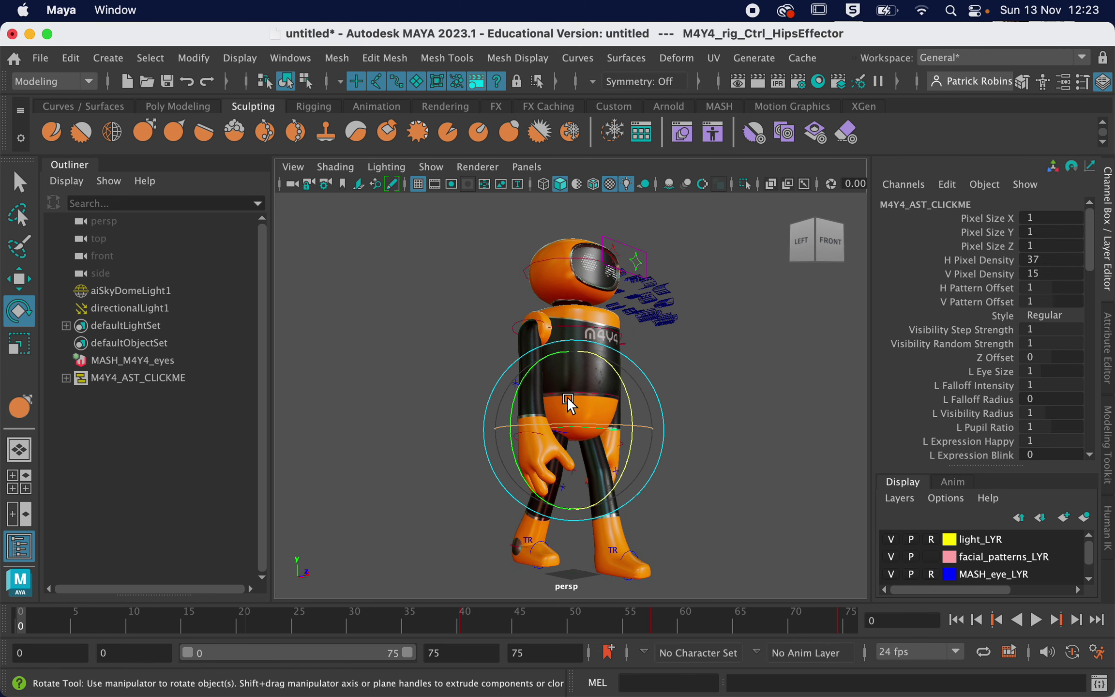
drag(703, 580, 708, 570)
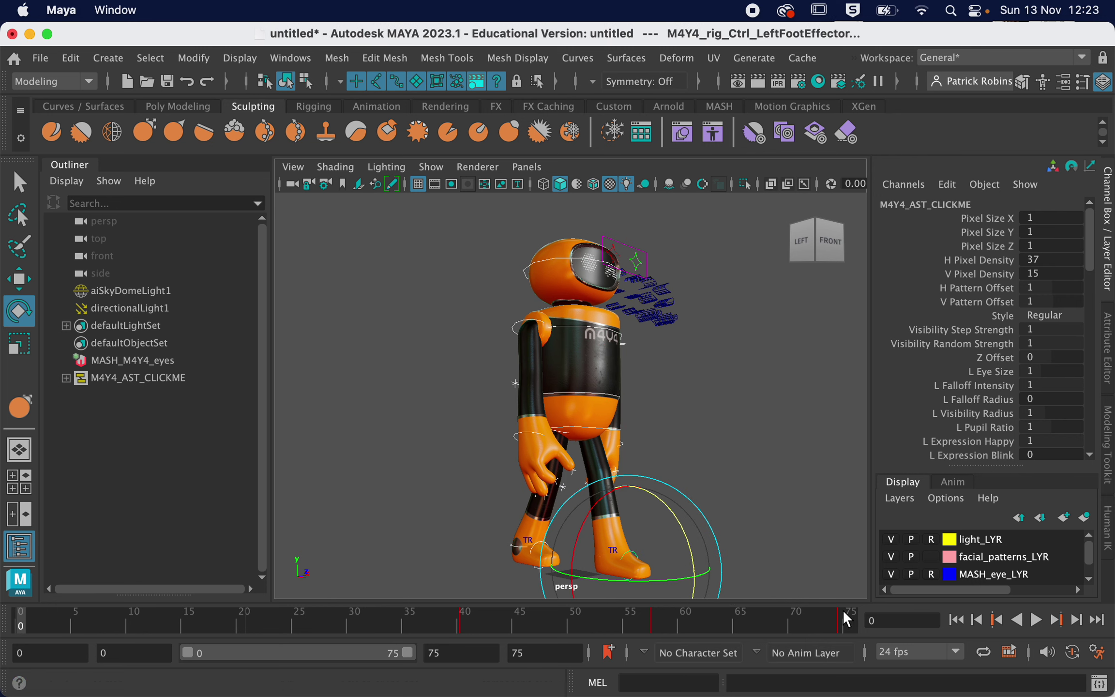
- Delete all keys on the selected rig controls across frames 0–75, then deselect
shift+drag(842, 610, 3, 613)
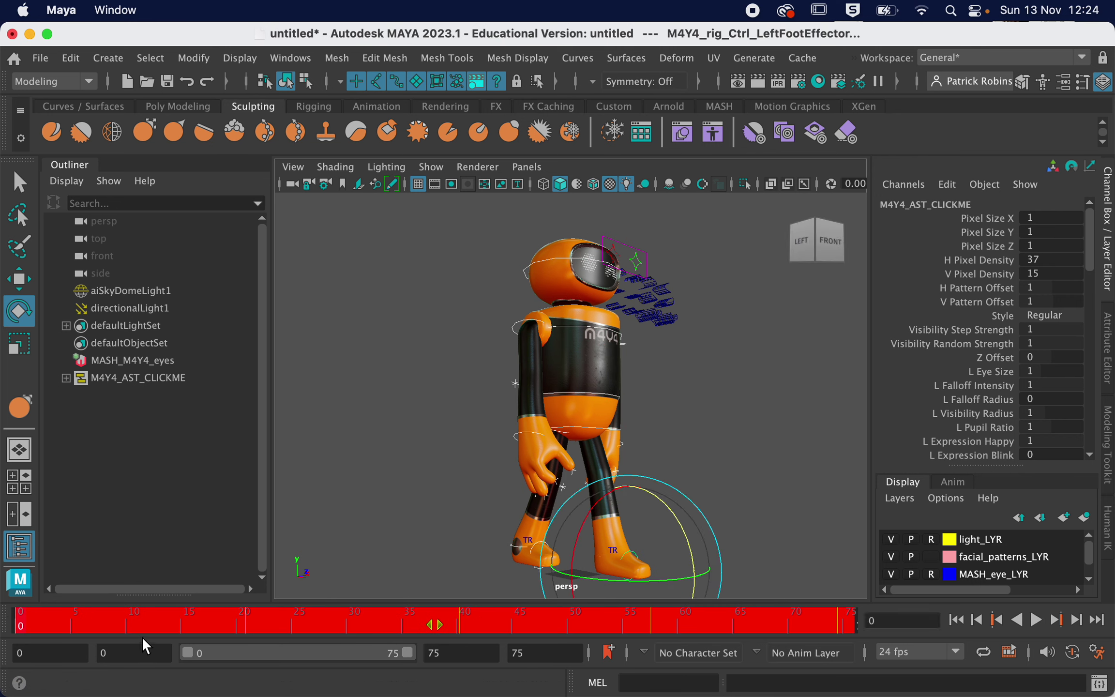
right_click(226, 621)
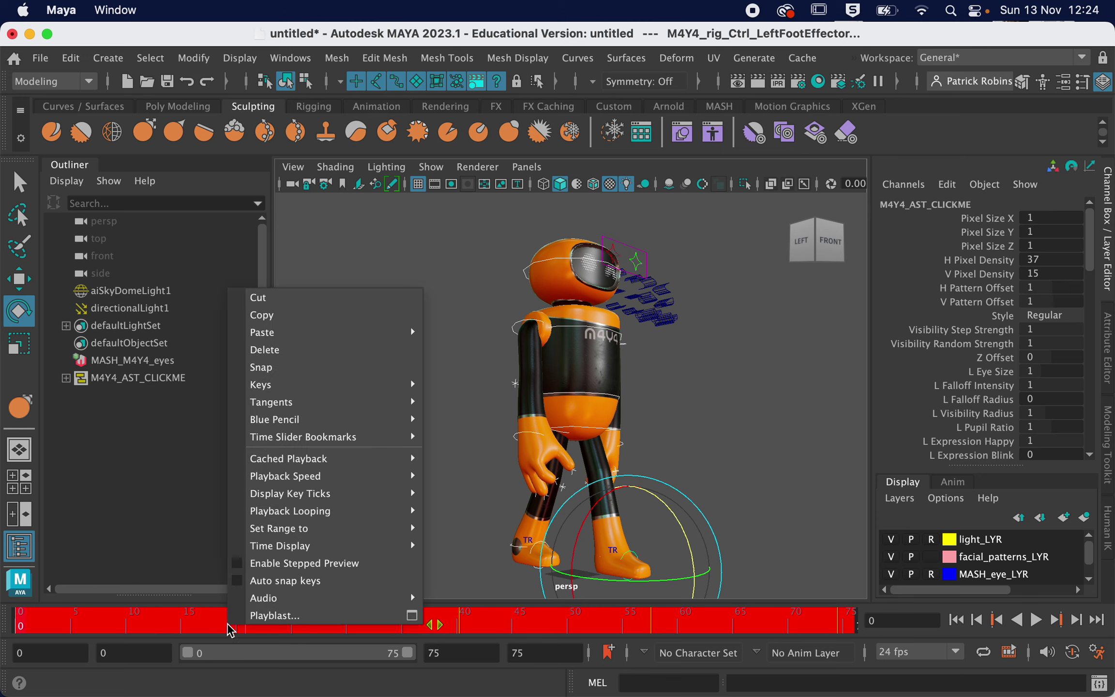
click(334, 349)
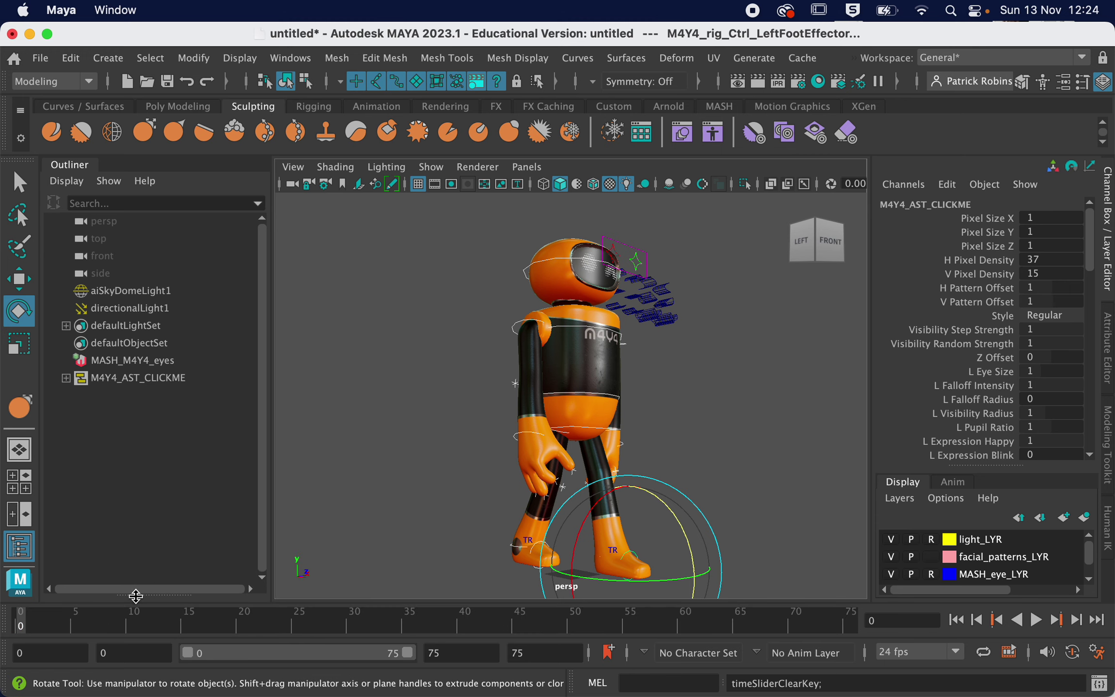
click(523, 466)
alt+drag(522, 465, 608, 475)
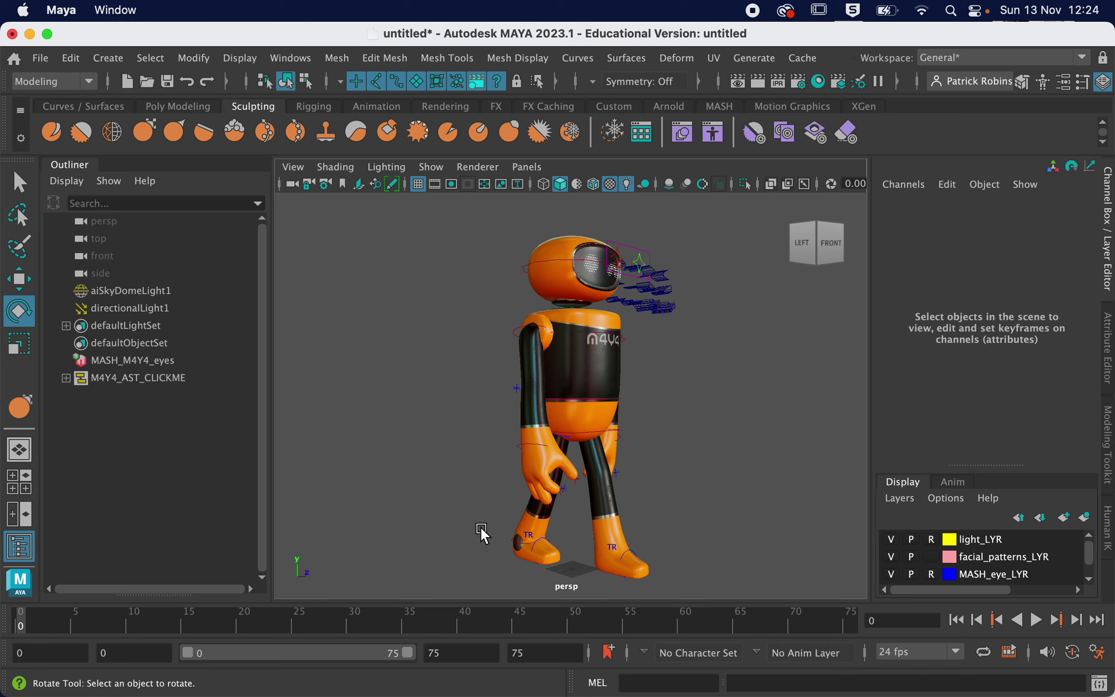
- Orbit to a left side view, switch to the Move tool, and select the right ankle control
scroll(482, 533, down, 5)
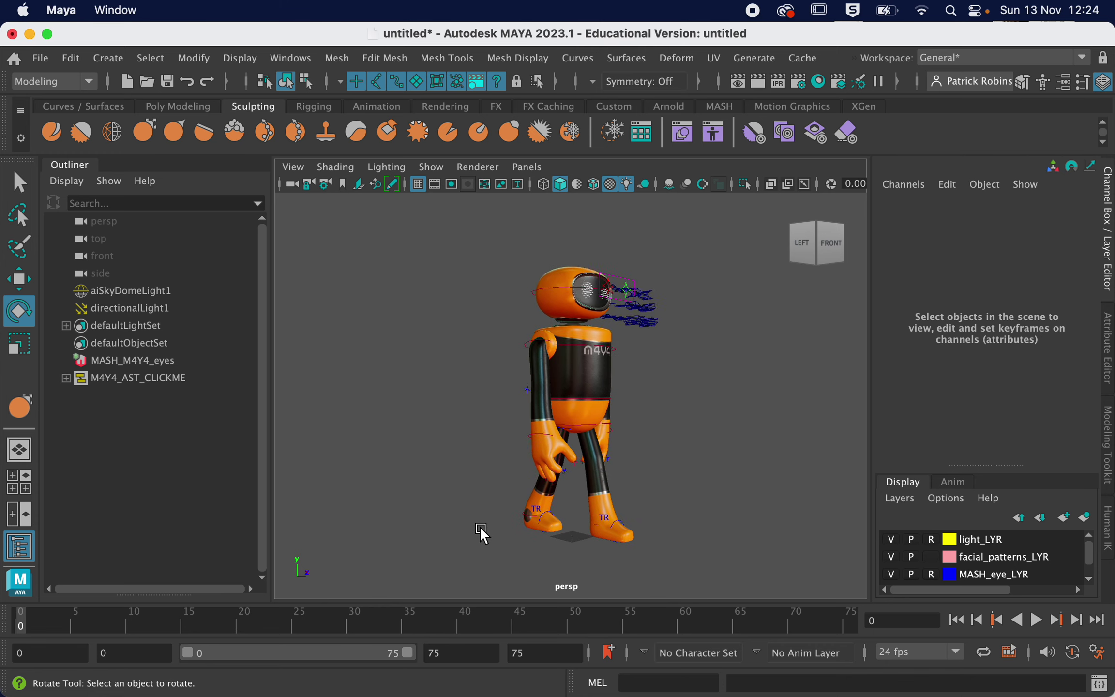
scroll(481, 532, up, 1)
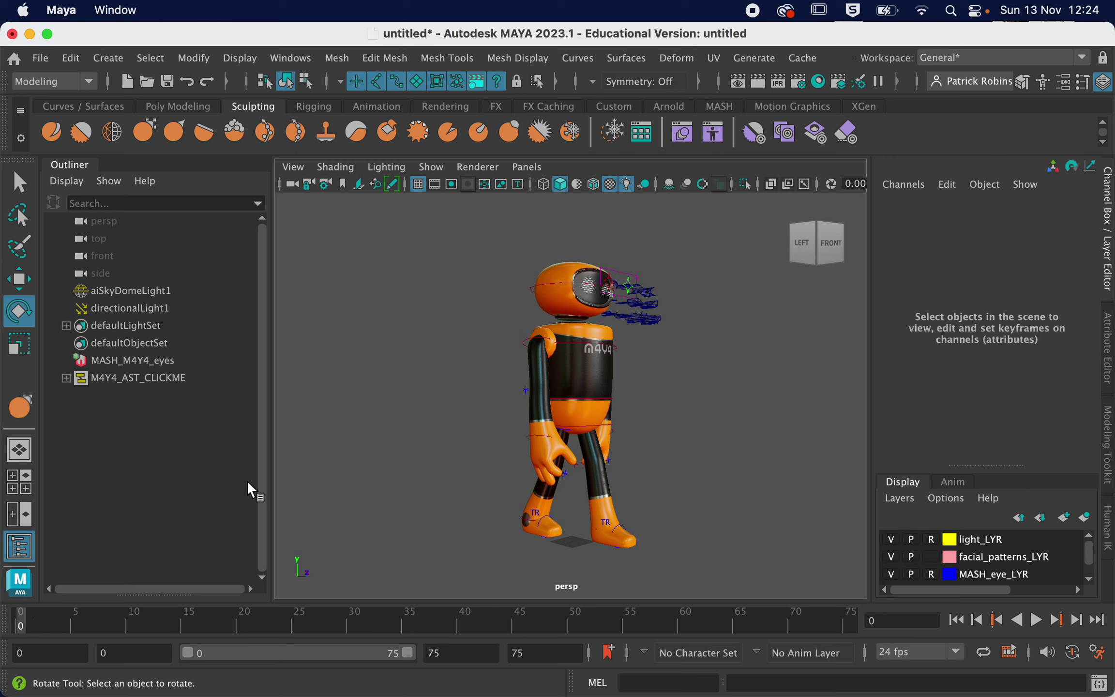
alt+drag(518, 514, 567, 473)
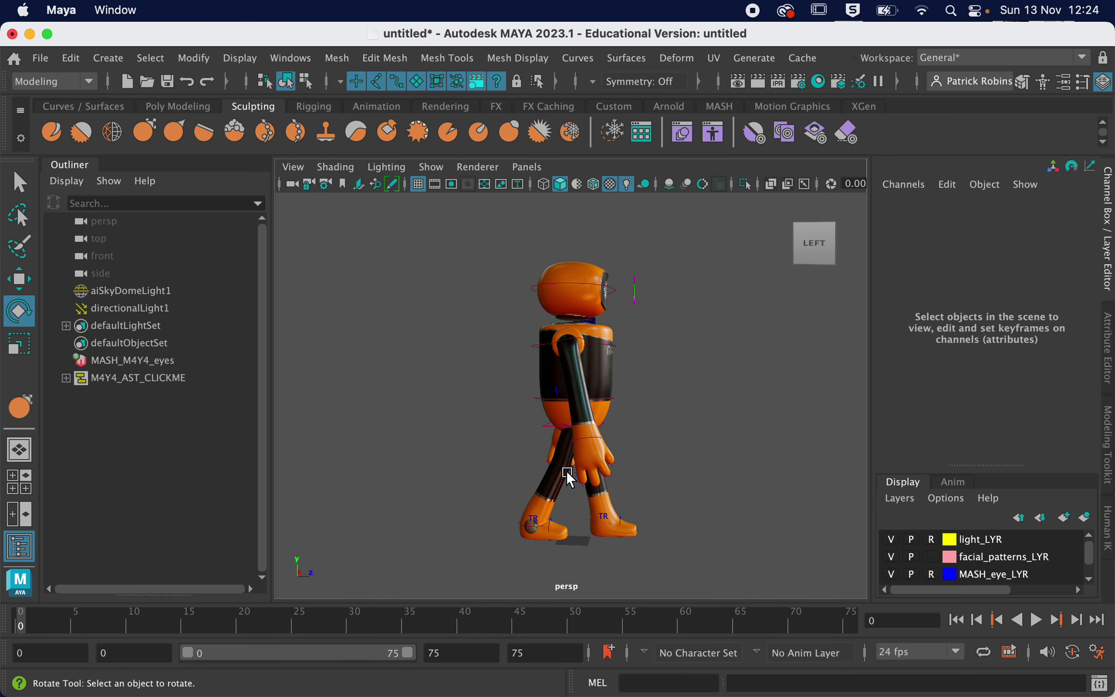
click(546, 425)
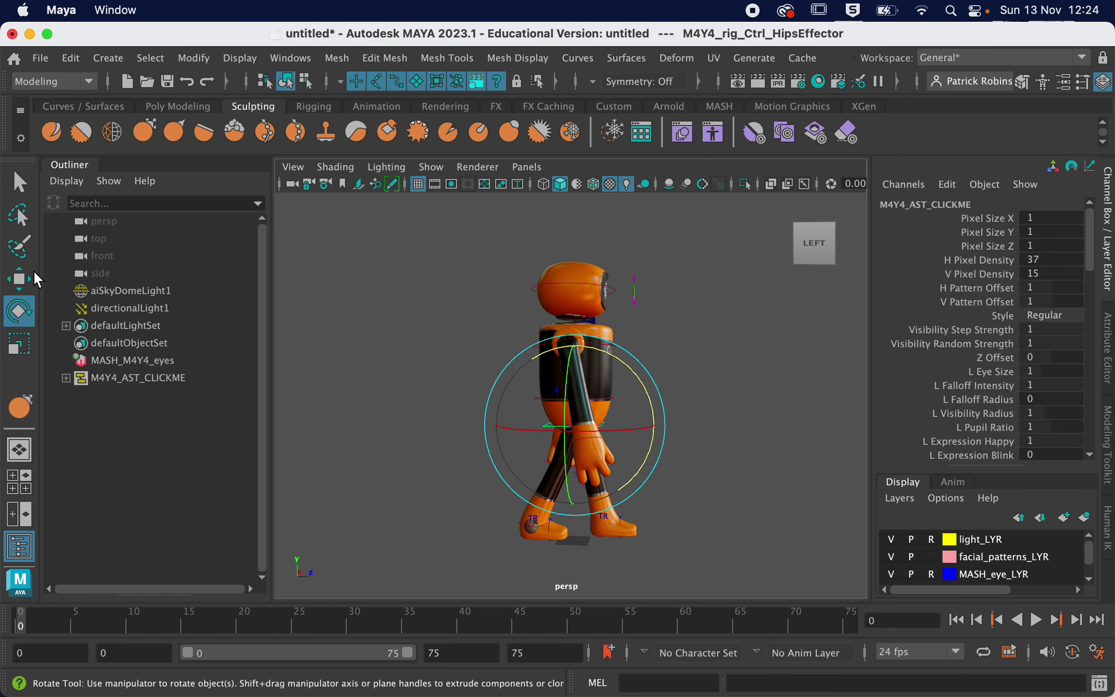
key(w)
click(440, 492)
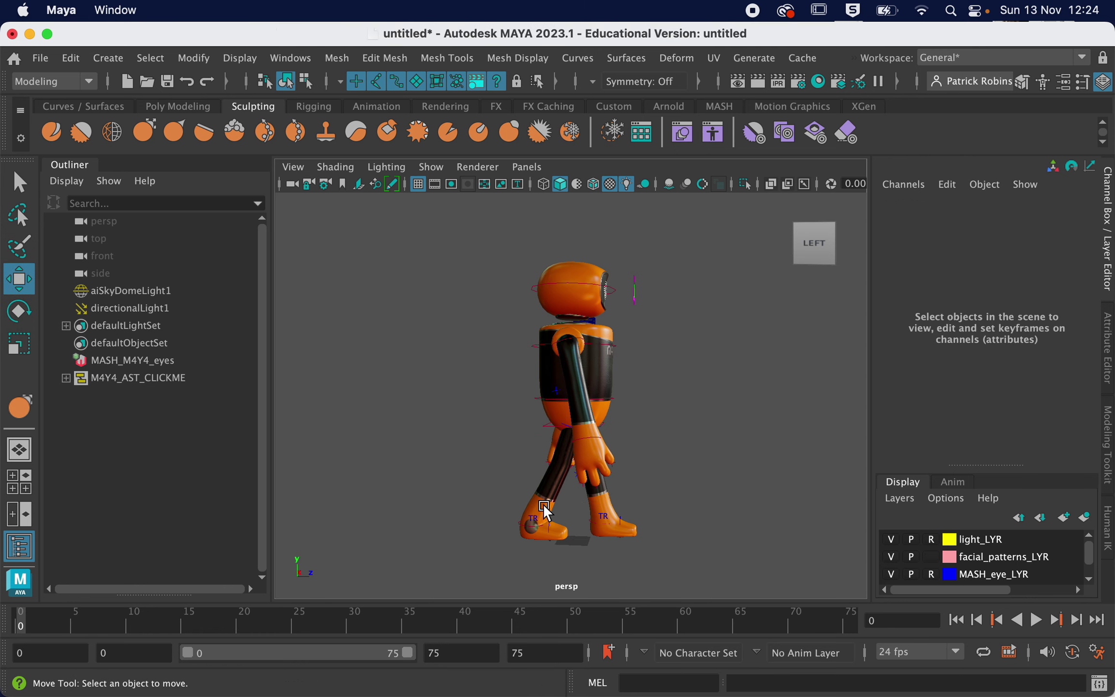
click(519, 521)
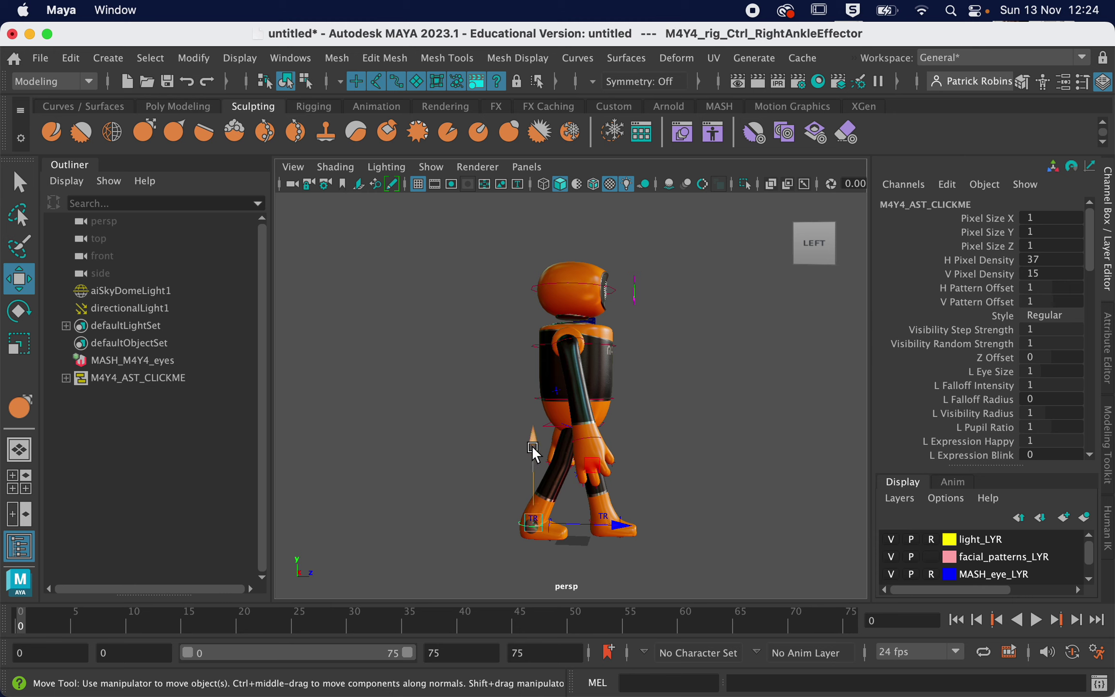
- Lift the right ankle control and push the right foot forward
drag(532, 448, 450, 430)
key(e)
key(w)
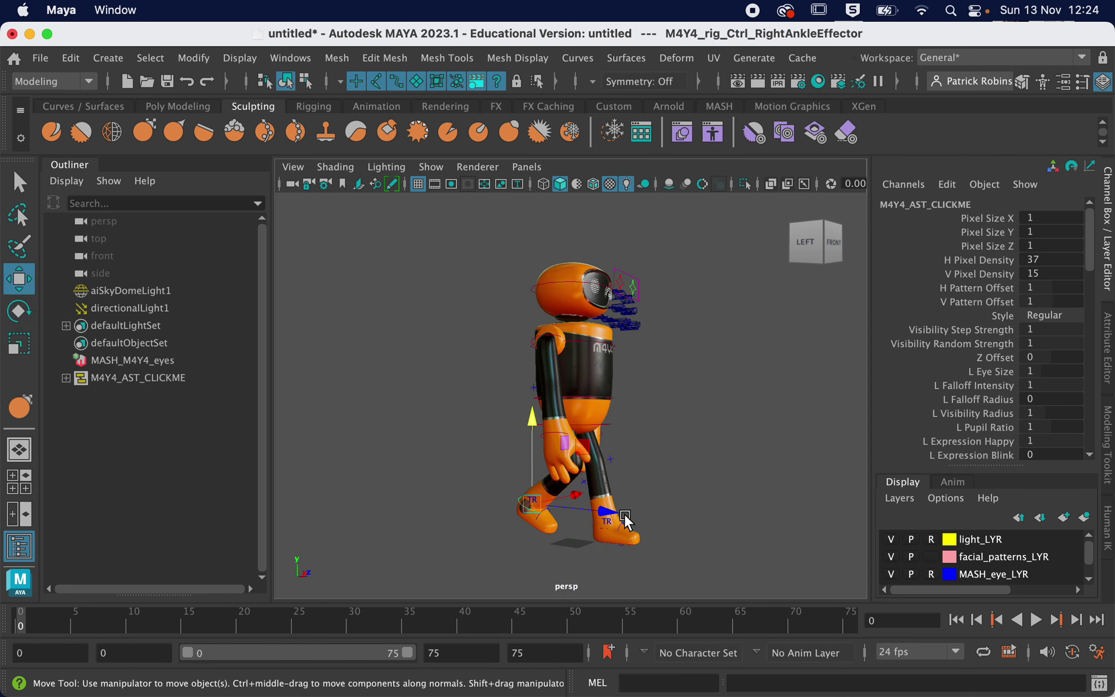
drag(611, 511, 519, 428)
click(519, 426)
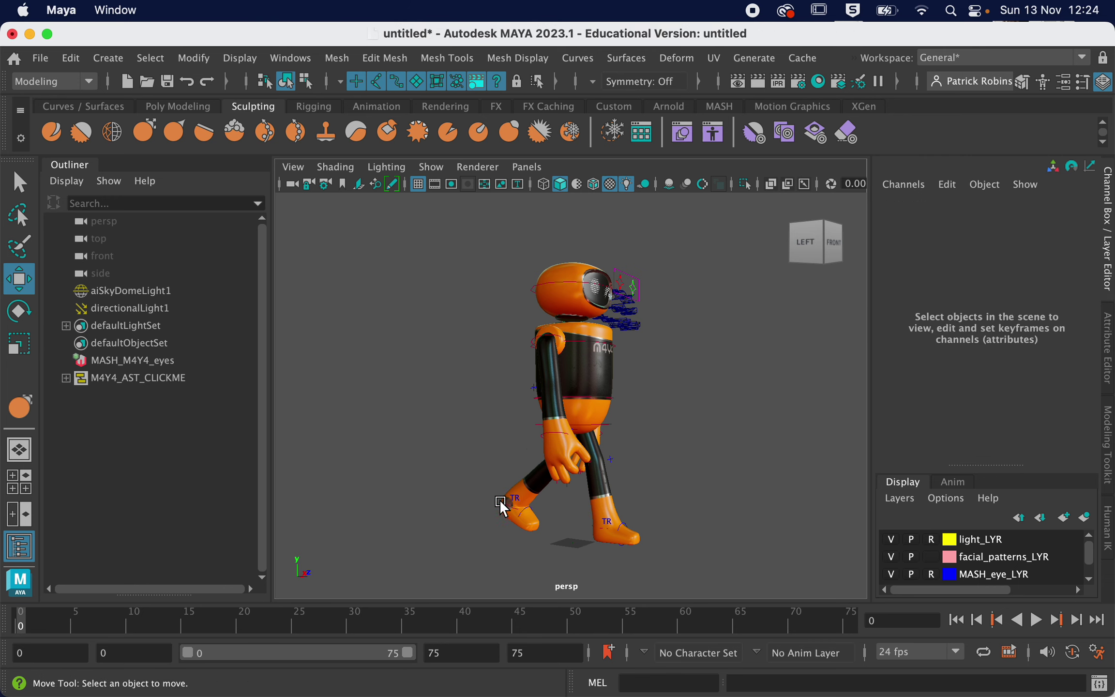
- Raise the right ankle slightly higher and rotate it to angle the foot
click(500, 499)
drag(514, 415, 511, 412)
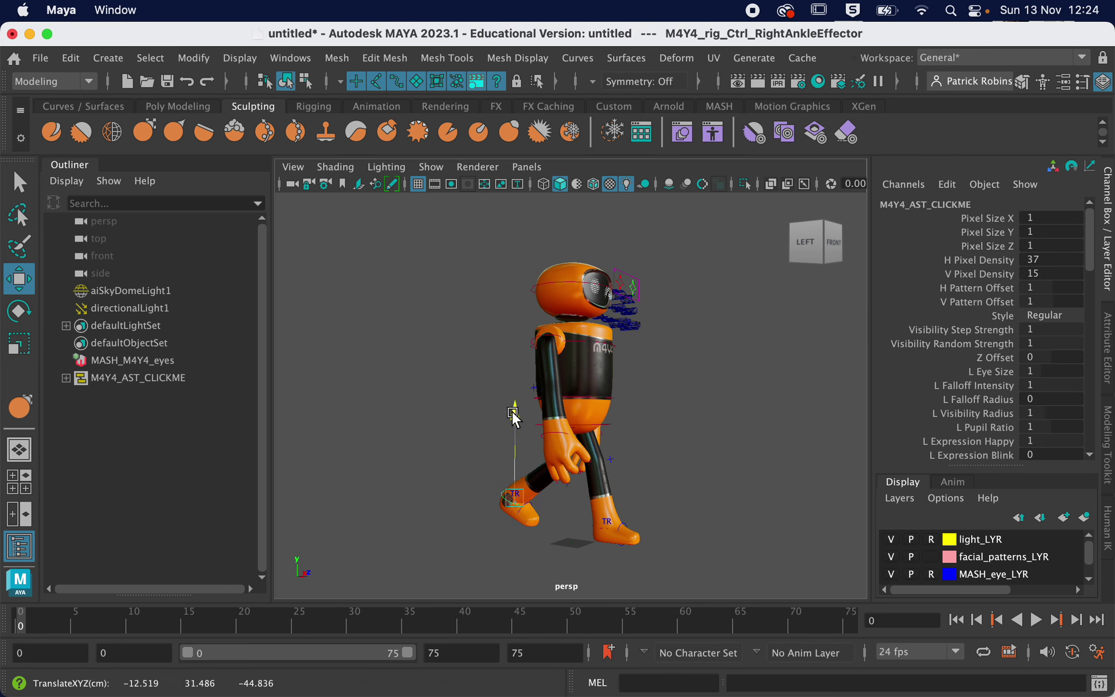
click(18, 311)
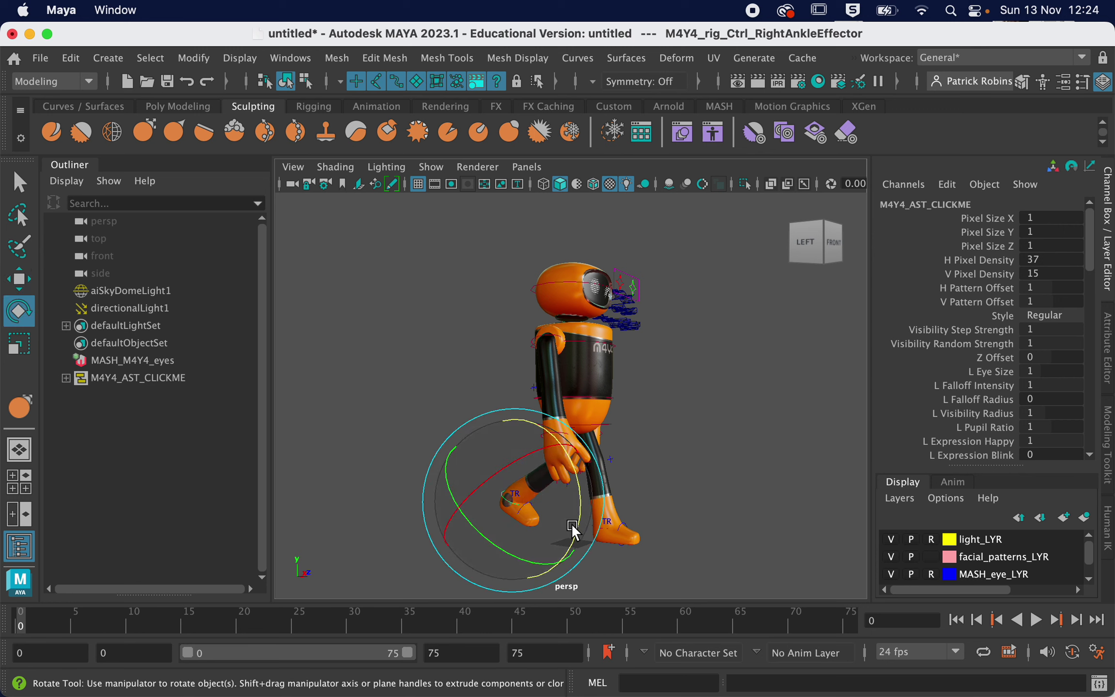
mouse_move(571, 525)
mouse_down()
mouse_move(565, 543)
mouse_move(552, 518)
mouse_up()
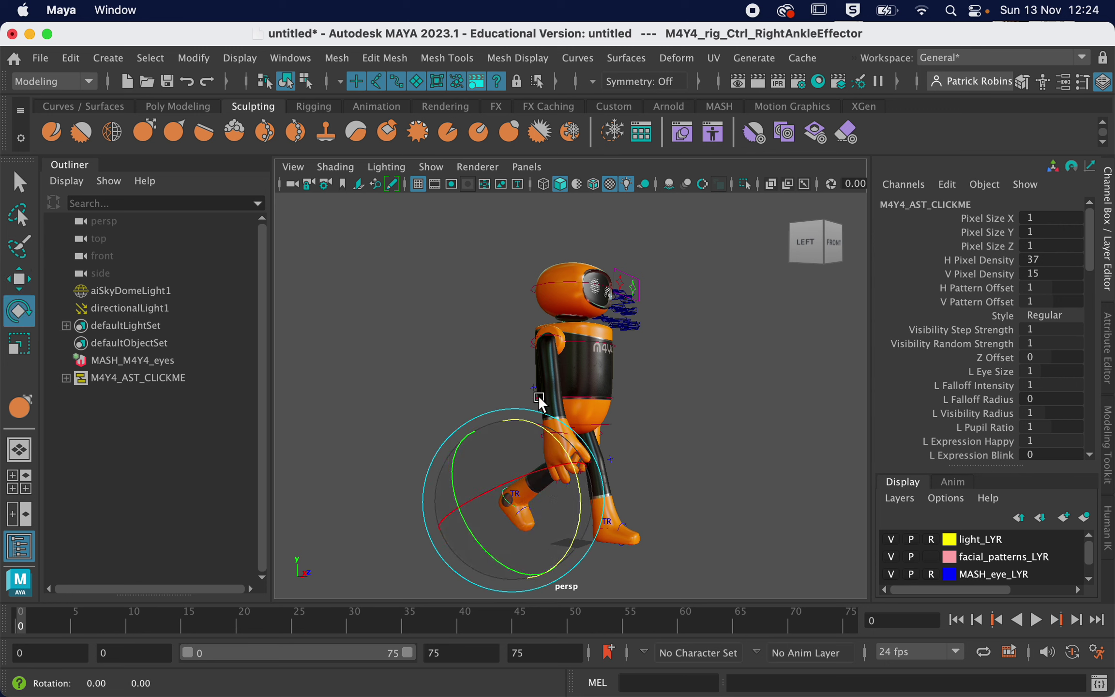
mouse_move(542, 403)
alt+mouse_down()
mouse_move(596, 391)
mouse_move(544, 380)
alt+mouse_up()
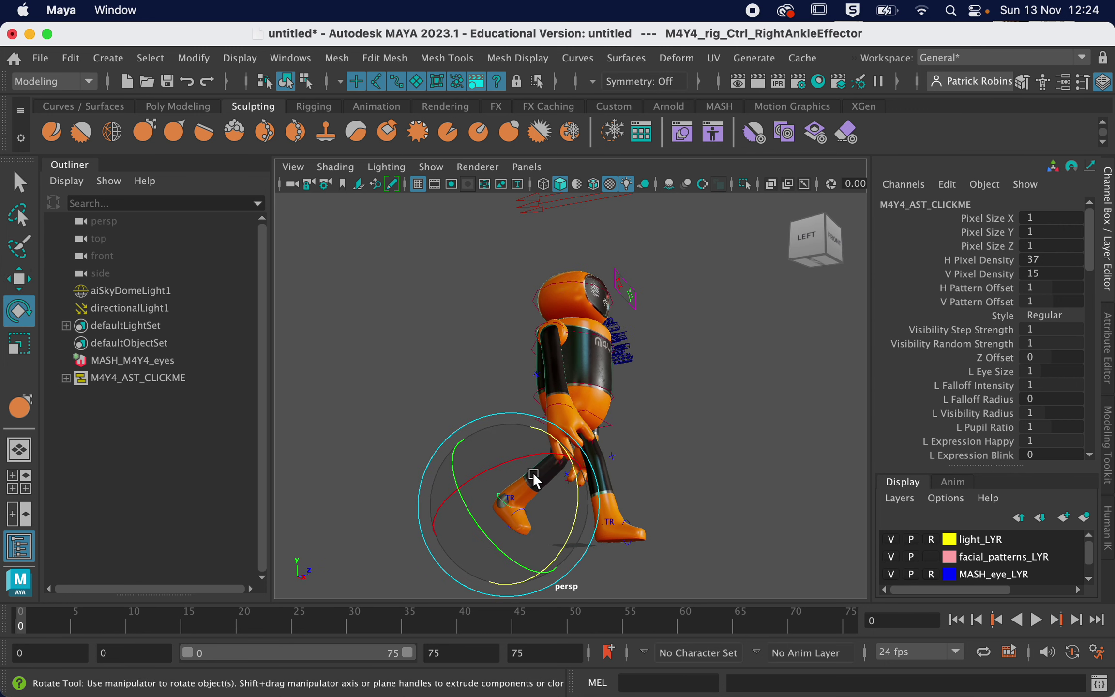
key(w)
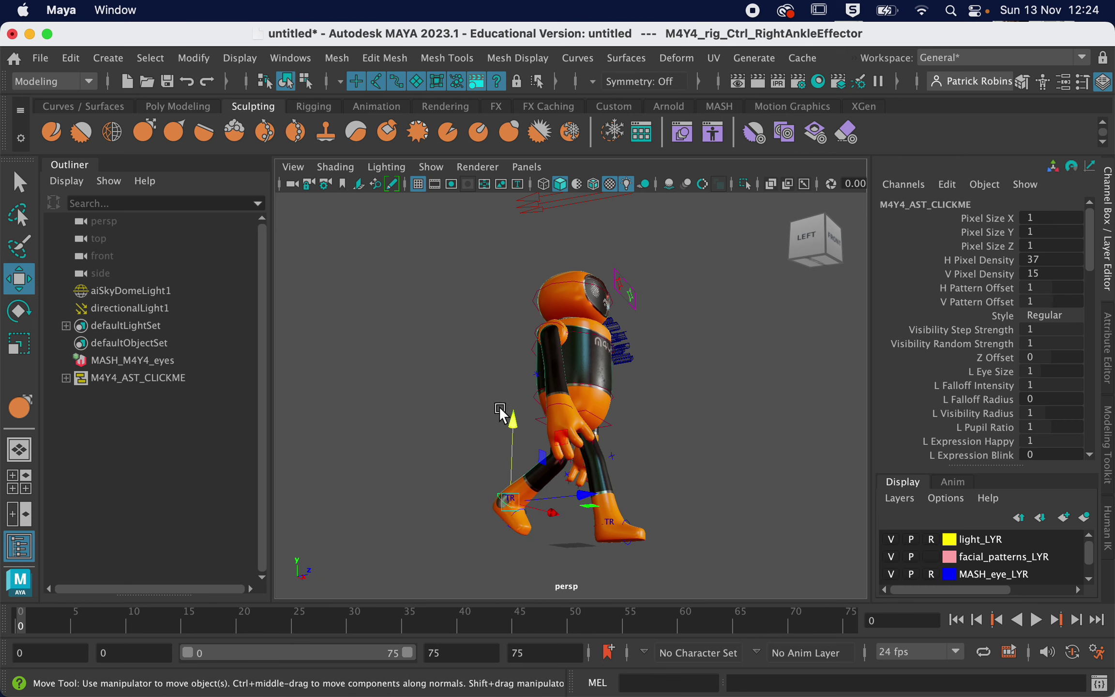
drag(507, 416, 509, 409)
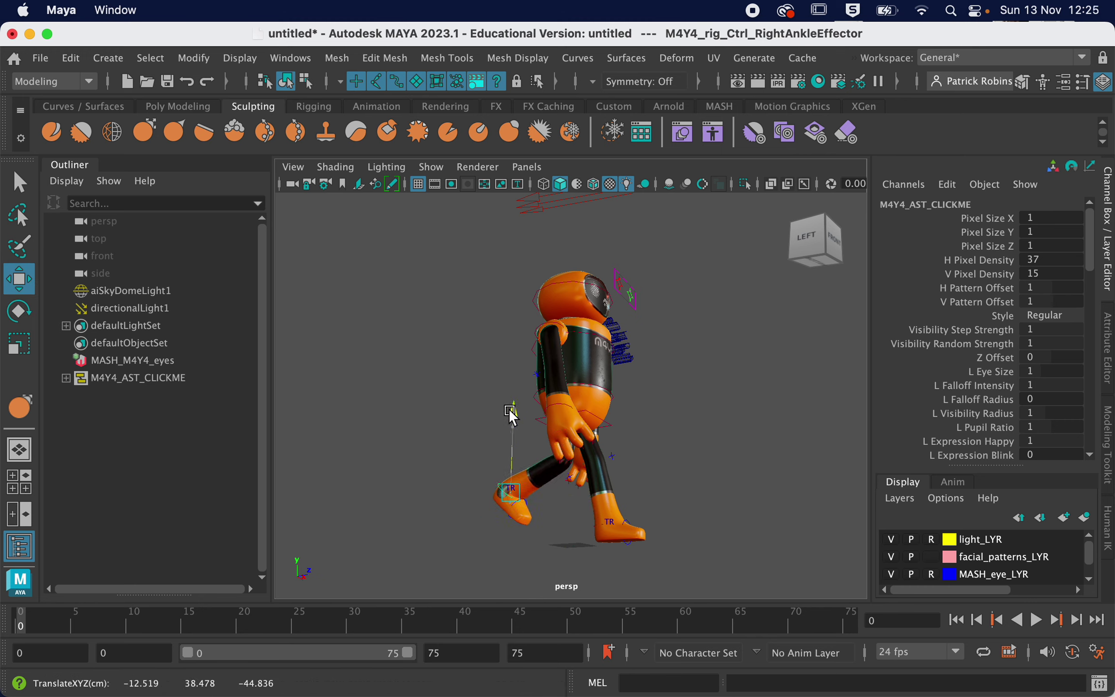
click(631, 521)
- Shift the left foot slightly and lower the hips to 86.661 so the legs bend
click(628, 519)
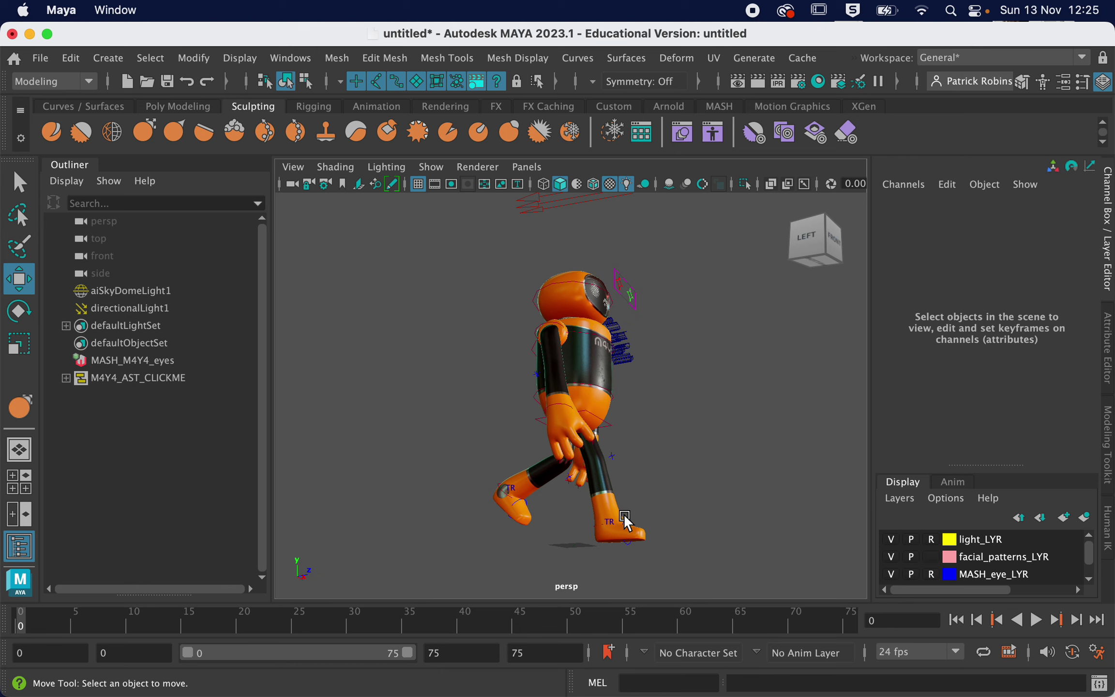
mouse_move(691, 532)
mouse_down()
mouse_move(701, 530)
mouse_move(672, 525)
mouse_up()
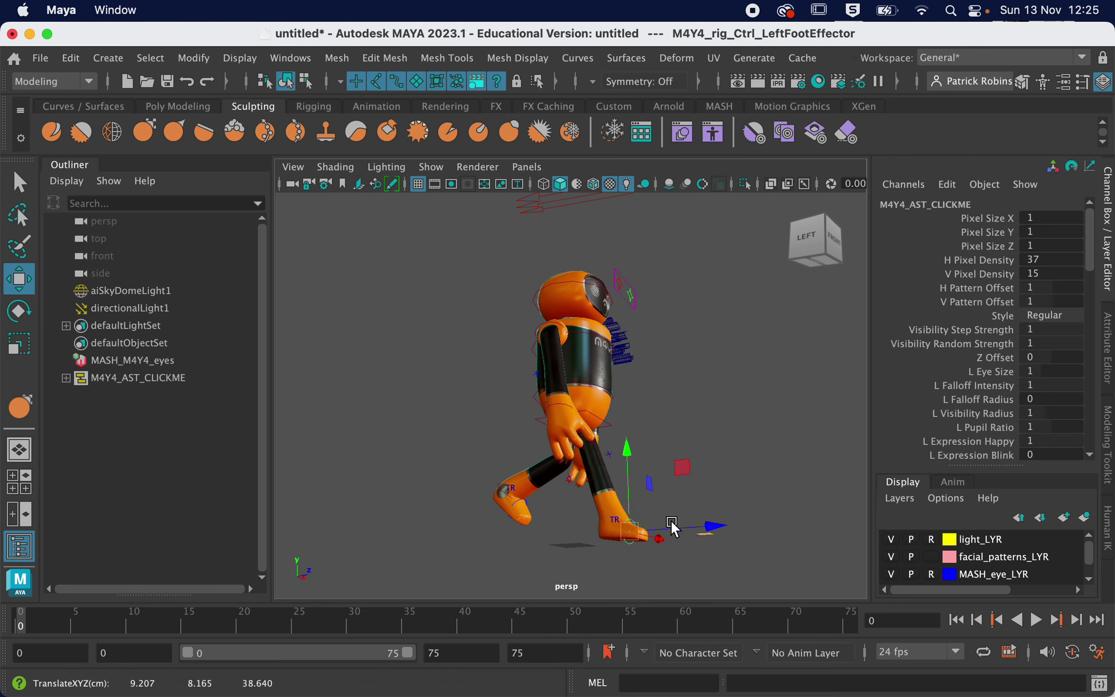
click(576, 410)
drag(573, 344, 592, 301)
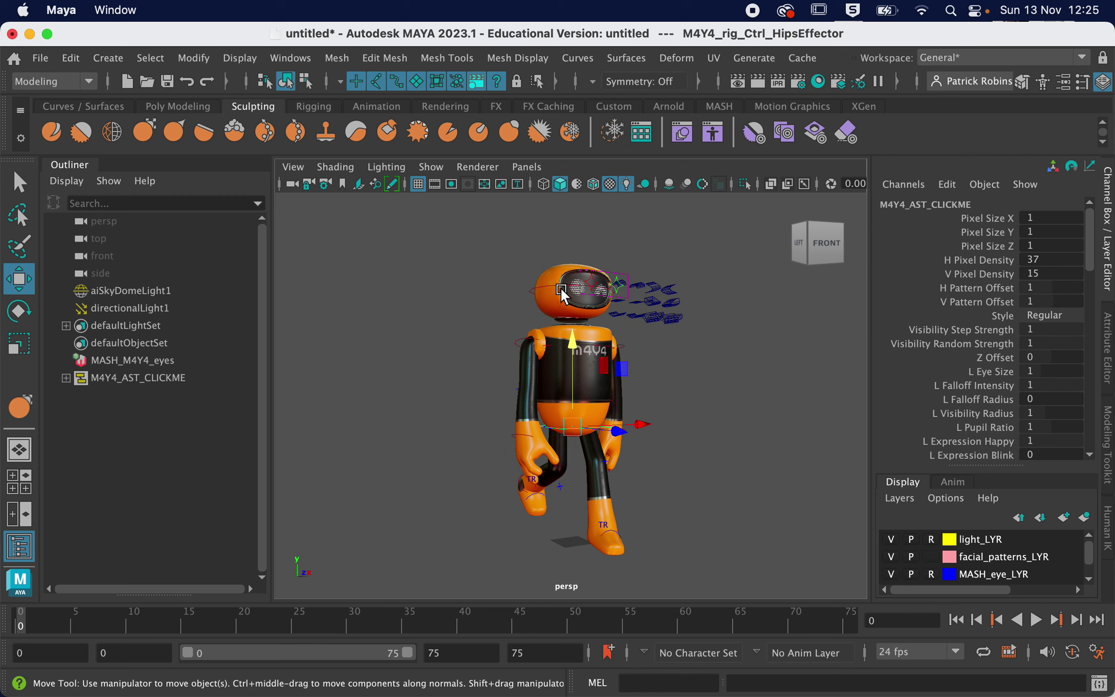
- Rotate the hips control about 6 degrees
key(e)
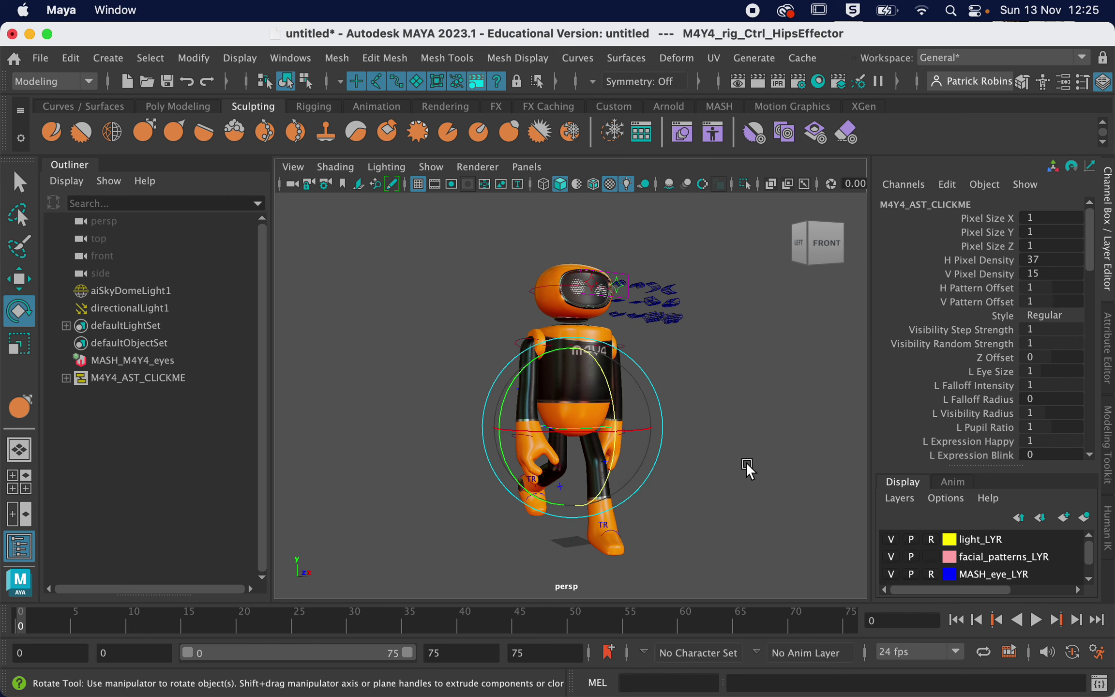
mouse_move(613, 425)
mouse_down()
mouse_move(617, 446)
mouse_move(615, 429)
mouse_up()
alt+drag(580, 311, 555, 293)
click(556, 293)
- Select the head control and set its L Expression Happy channel to 0
click(620, 301)
alt+drag(640, 351, 708, 364)
drag(649, 261, 648, 262)
alt+drag(721, 317, 648, 312)
scroll(958, 401, down, 3)
scroll(958, 400, down, 2)
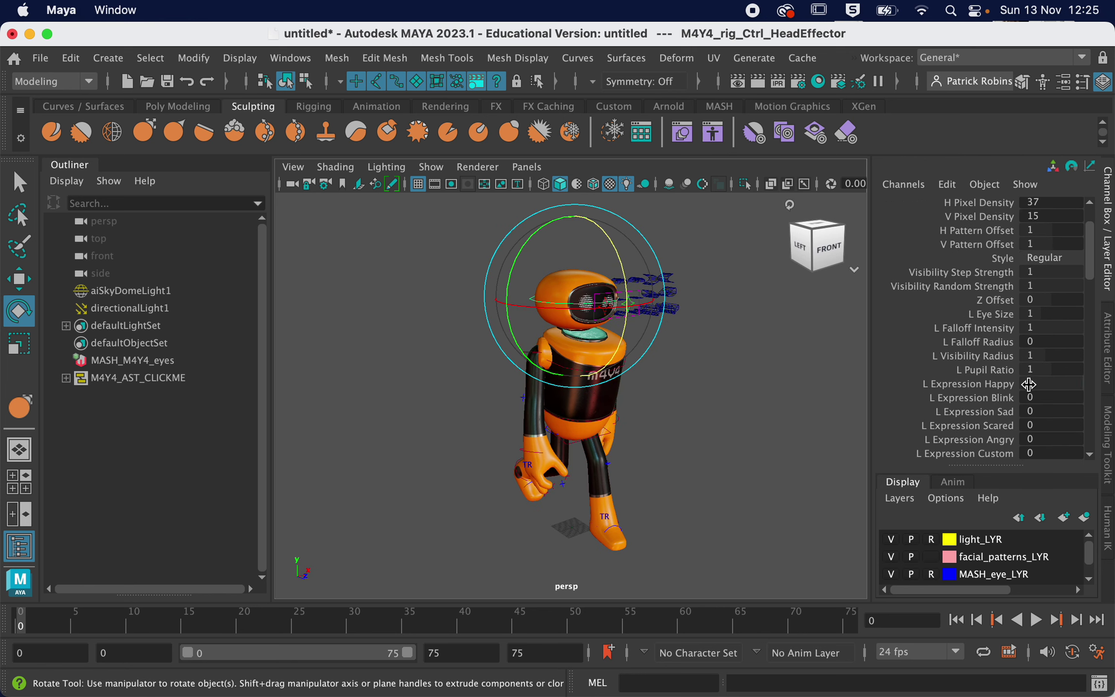
click(1000, 384)
click(1032, 382)
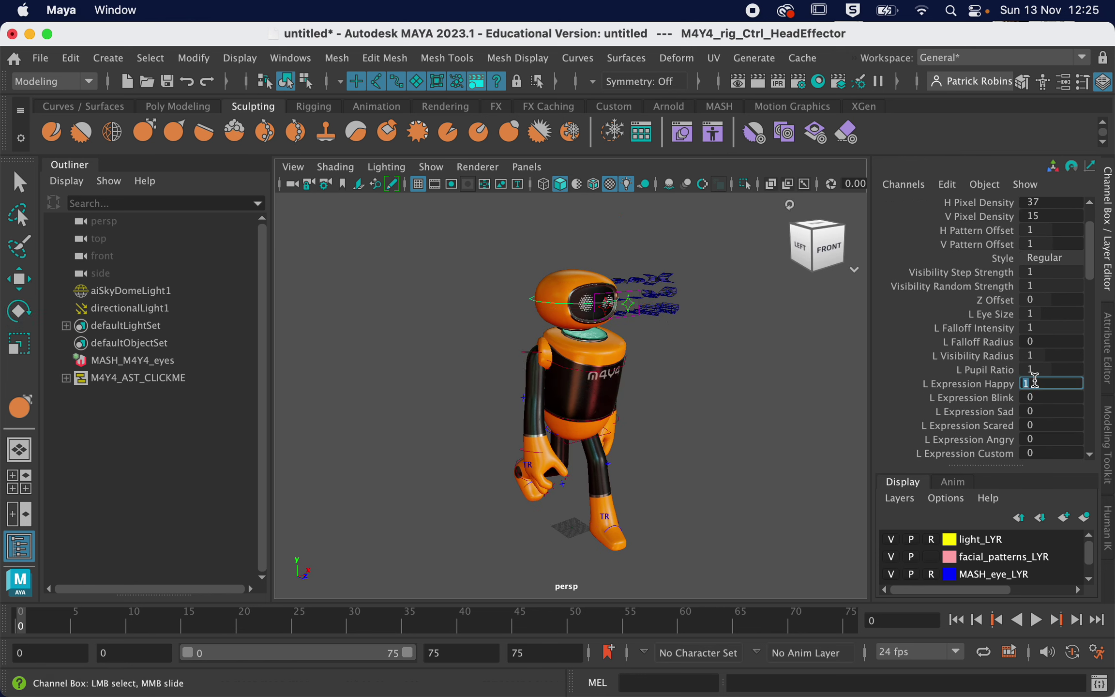
text(0)
key(Return)
alt+drag(716, 378, 565, 379)
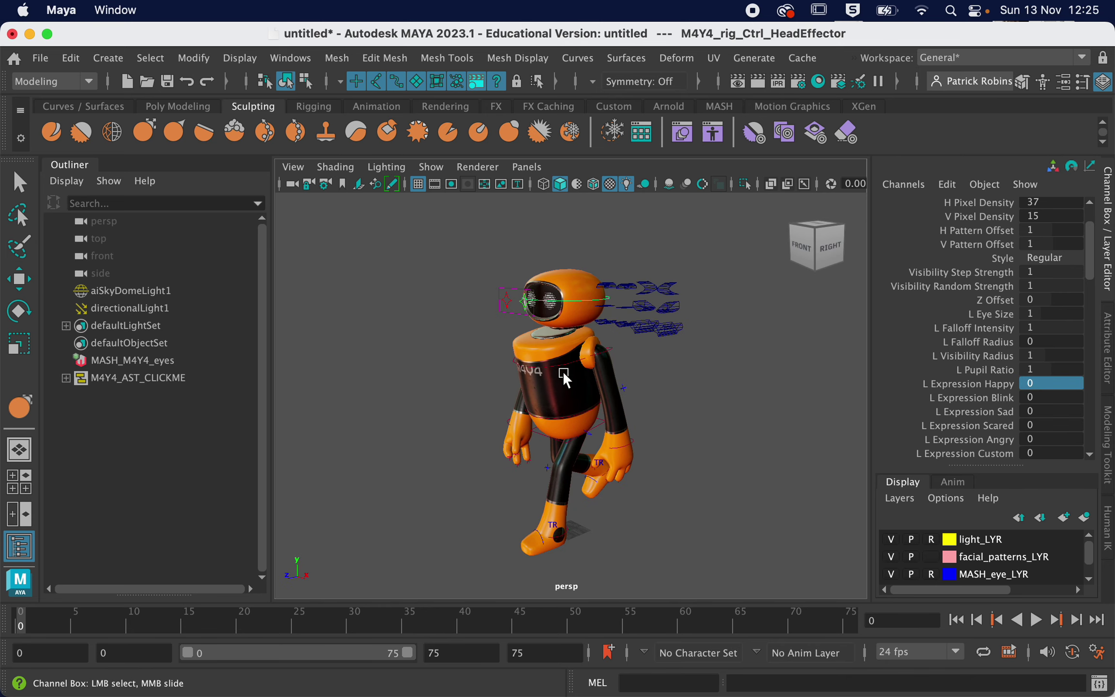
click(594, 362)
- Rotate the left arm at the shoulder
key(e)
click(594, 350)
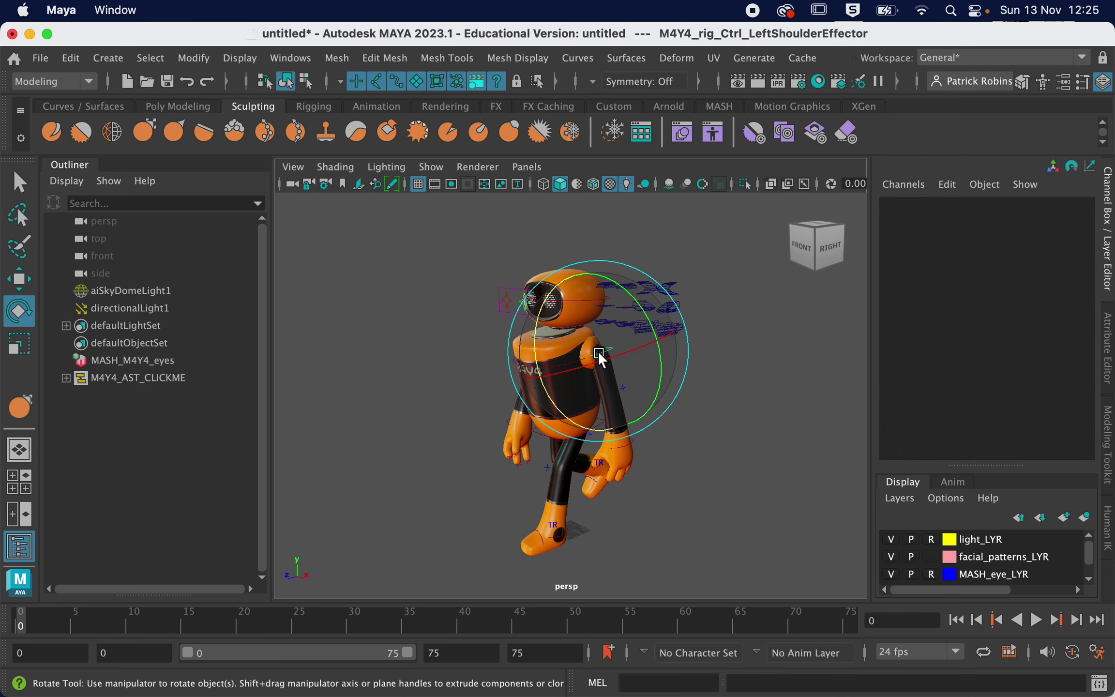
drag(594, 351, 415, 380)
click(416, 381)
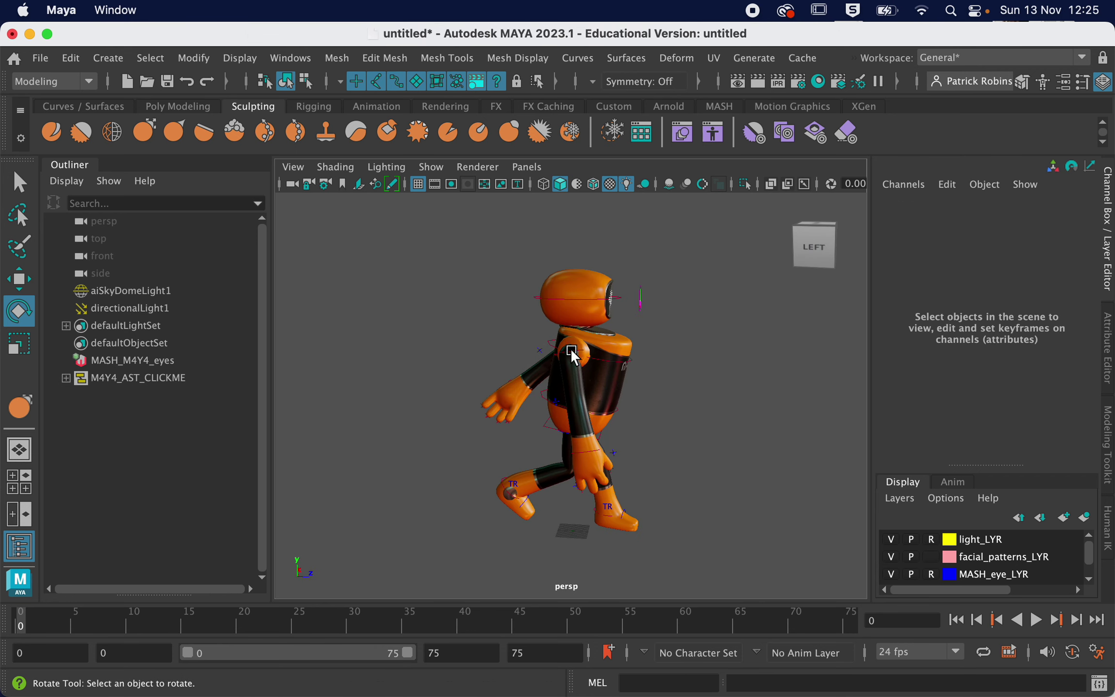
- Swing the right arm forward at the shoulder and bend the right elbow
click(570, 349)
drag(633, 324, 673, 346)
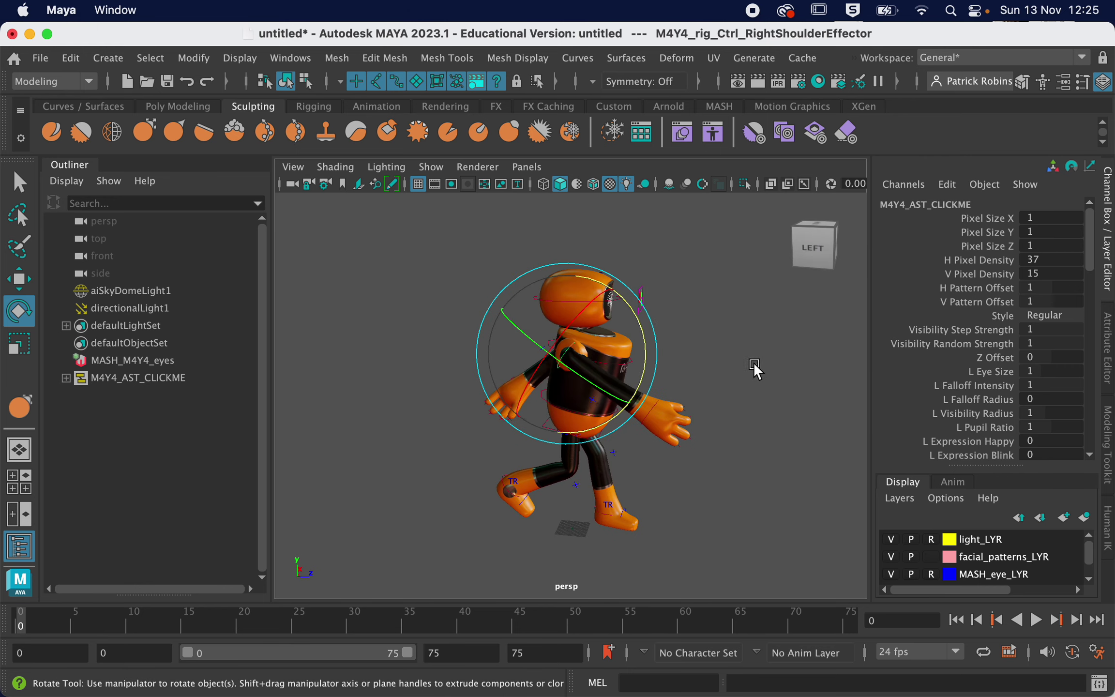
click(576, 401)
click(594, 403)
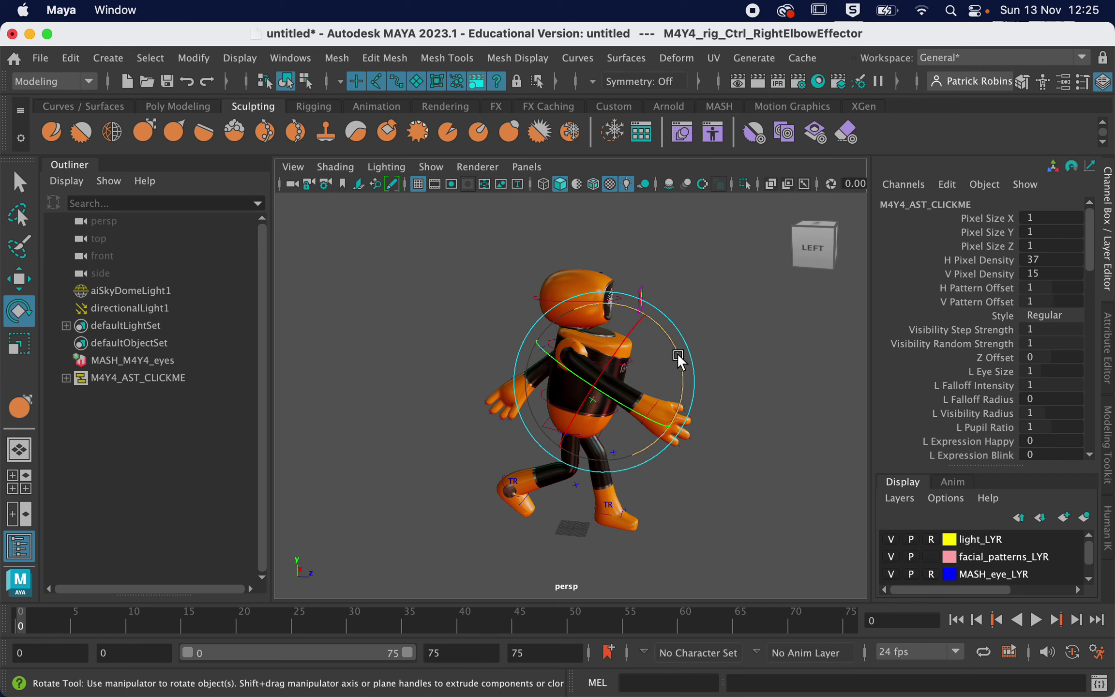
drag(677, 353, 570, 325)
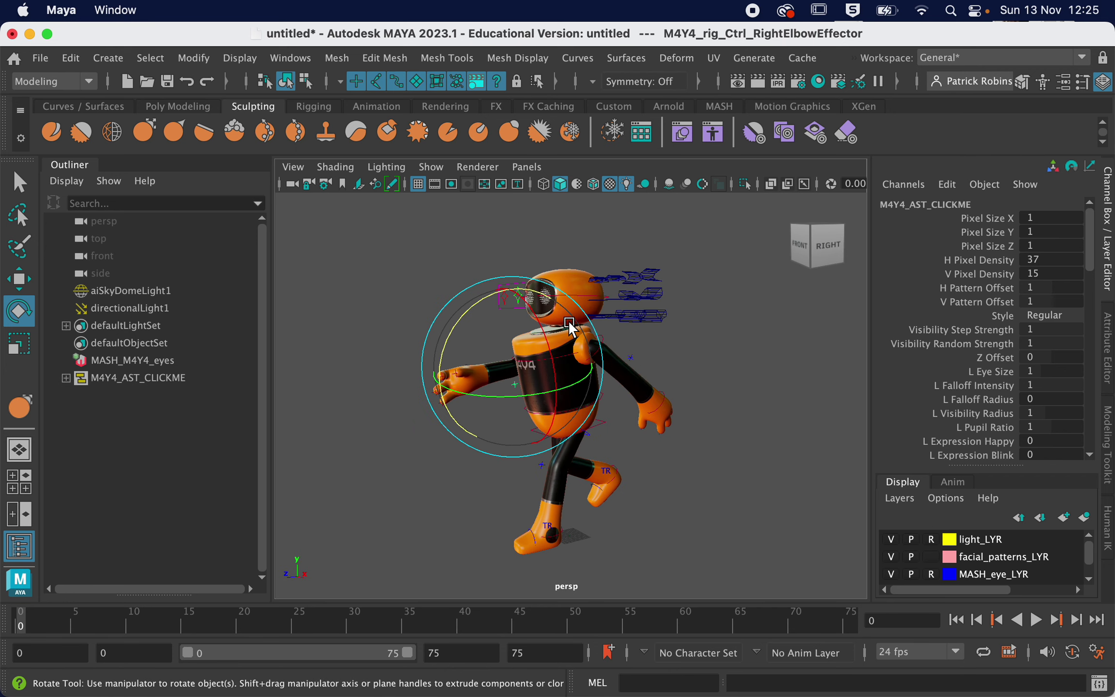
click(629, 360)
- From the robot's right side, swing the left arm further at the shoulder
alt+drag(627, 356, 583, 348)
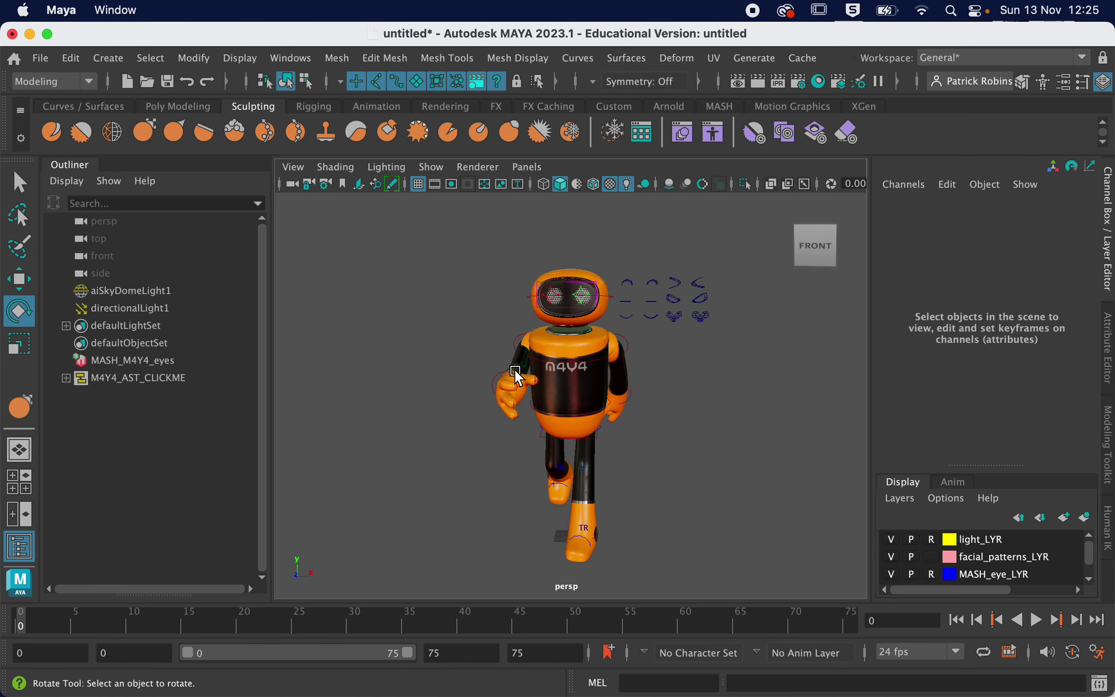
mouse_move(635, 459)
alt+mouse_down()
mouse_move(554, 460)
mouse_move(625, 471)
alt+mouse_up()
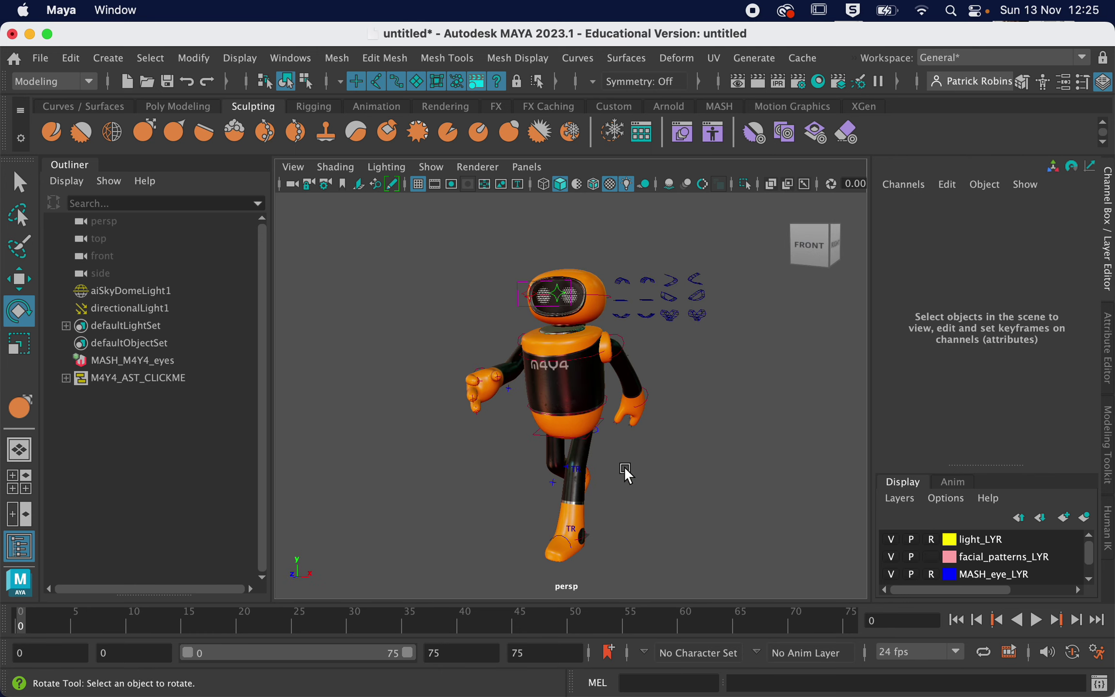
click(616, 347)
drag(637, 294, 373, 250)
- Select several rig controls and scrub the time slider to preview the motion
drag(596, 438, 736, 576)
alt+drag(677, 516, 886, 513)
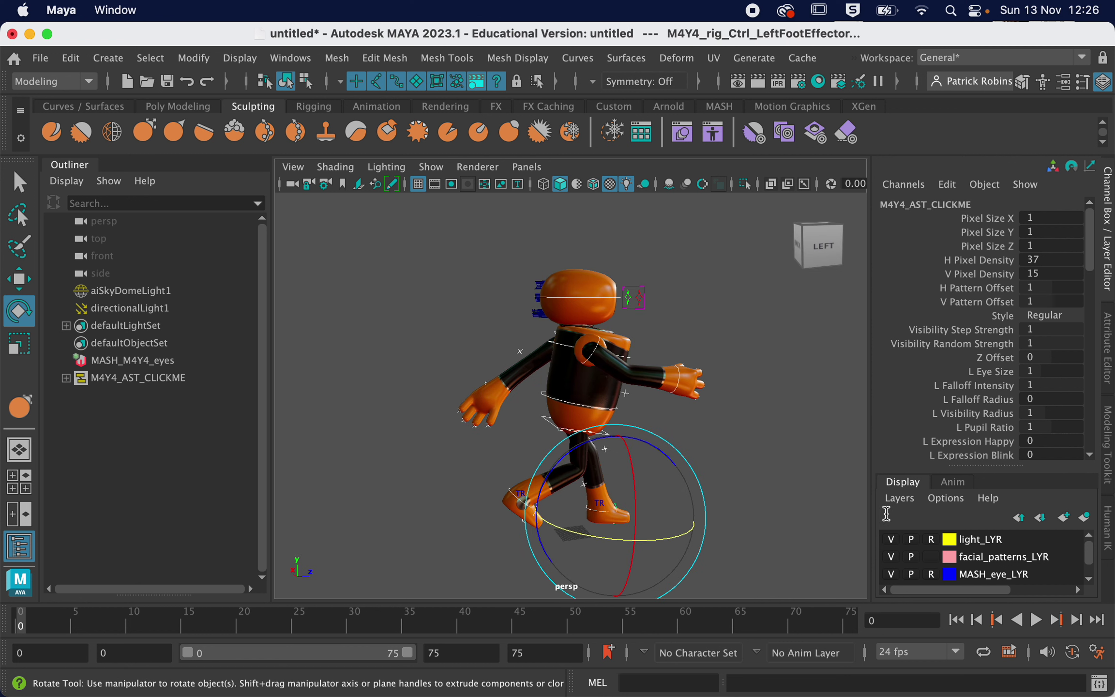
click(652, 515)
drag(326, 620, 578, 593)
- Set the playback and animation end frames to 50 instead of 75
click(464, 651)
text(50)
key(Tab)
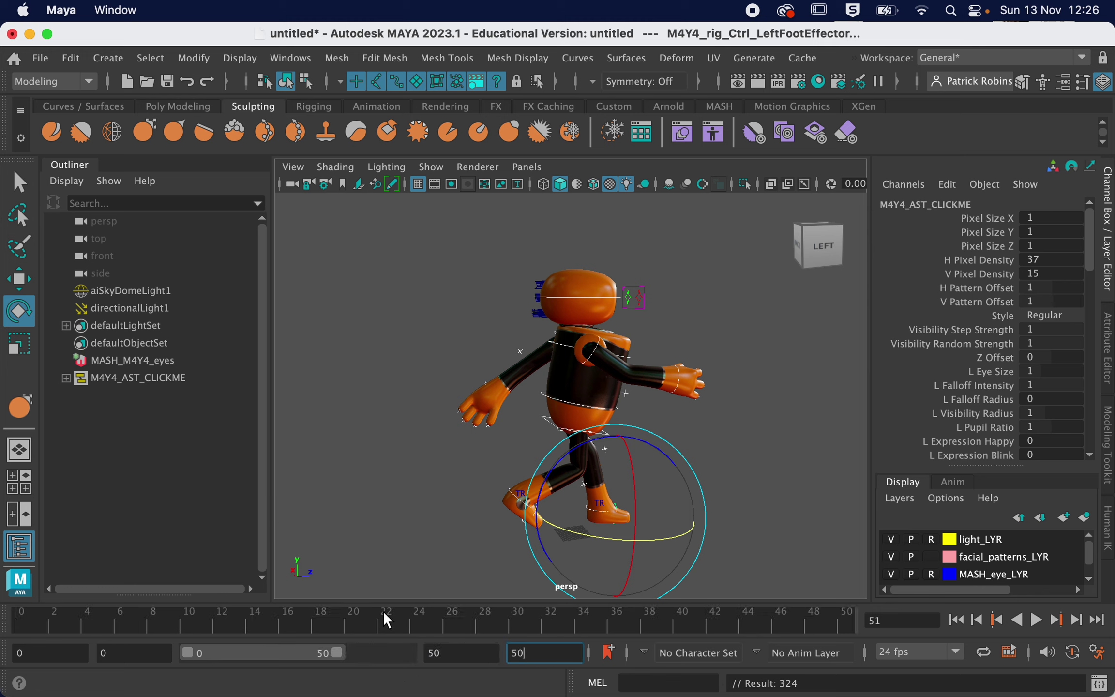
key(Return)
click(842, 622)
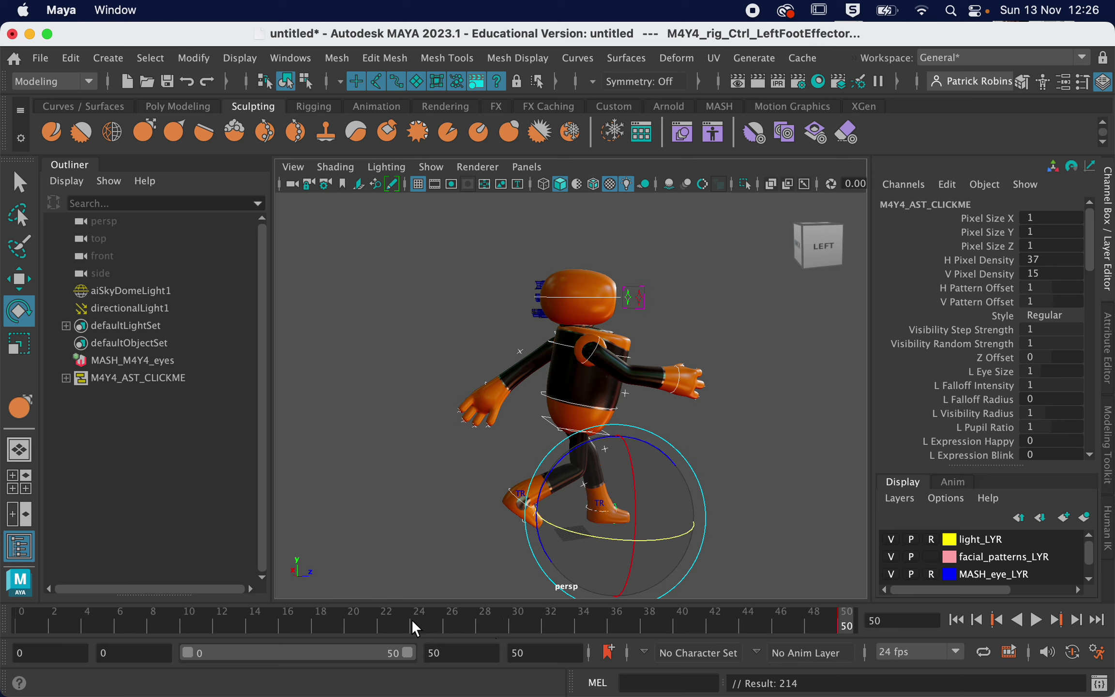
- At frame 25, slide the left foot back into a bent pose
click(468, 618)
click(432, 617)
click(467, 507)
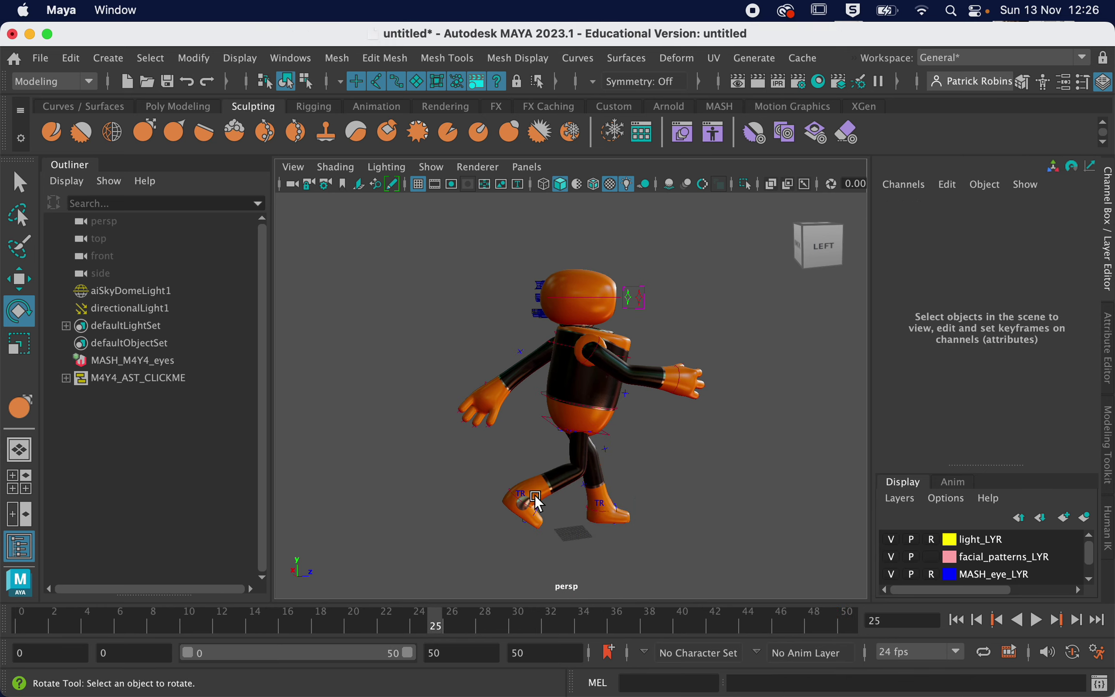
click(586, 507)
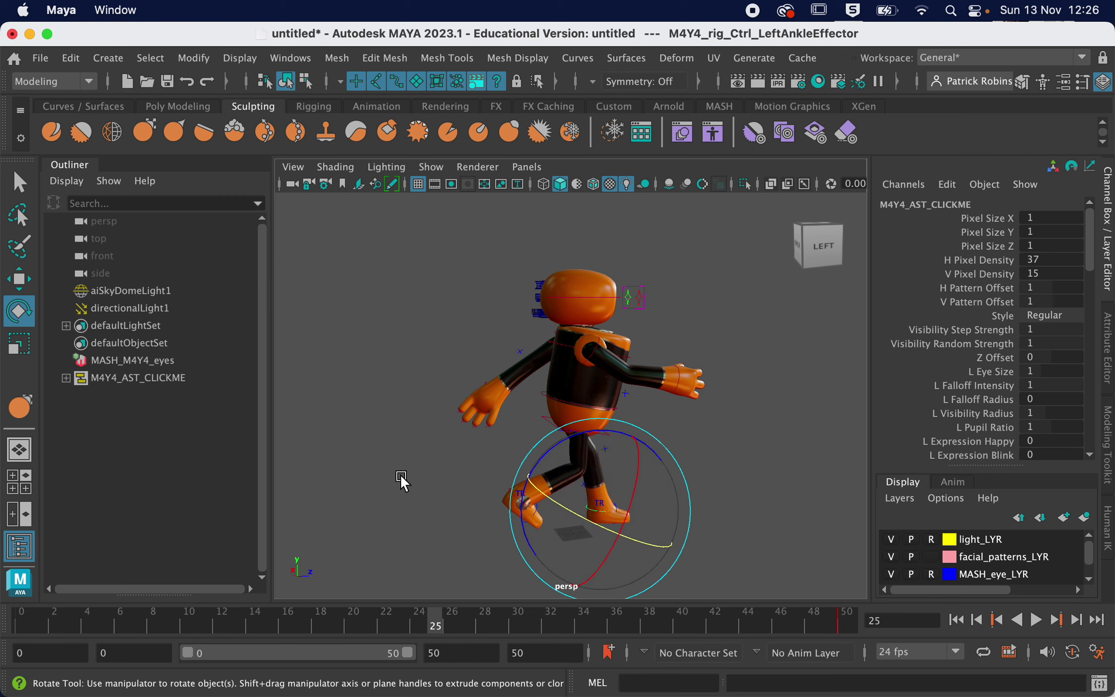
click(11, 279)
drag(674, 499, 682, 448)
click(18, 311)
click(486, 515)
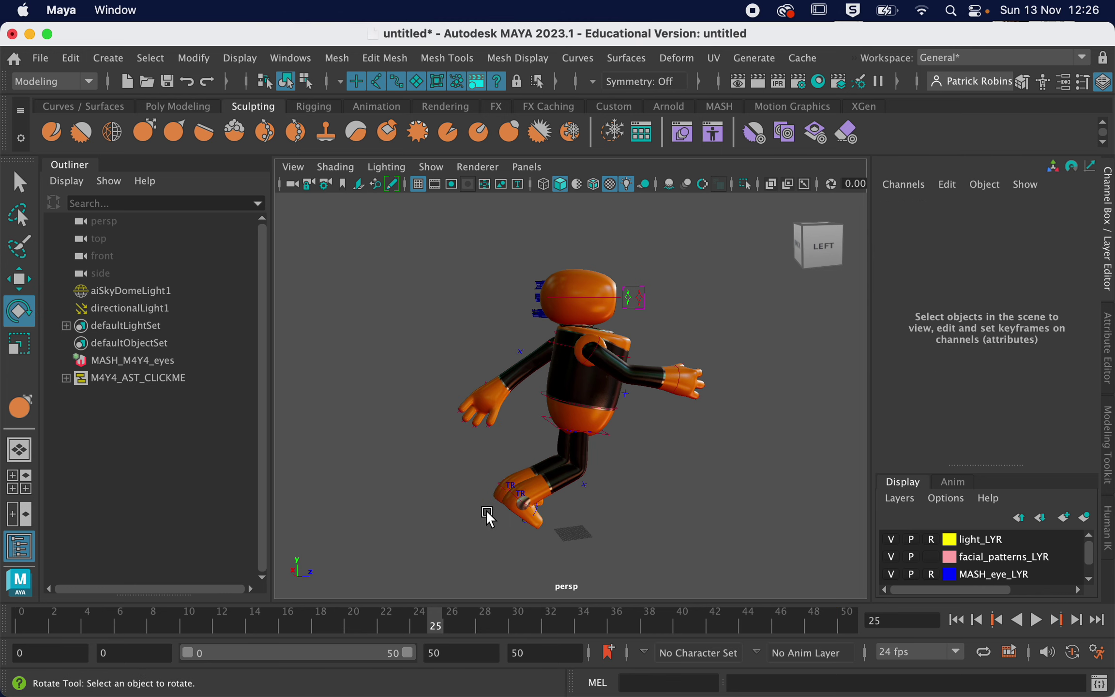
- Move the right foot forward, lower the ankle, and tilt the foot slightly
click(518, 498)
click(18, 279)
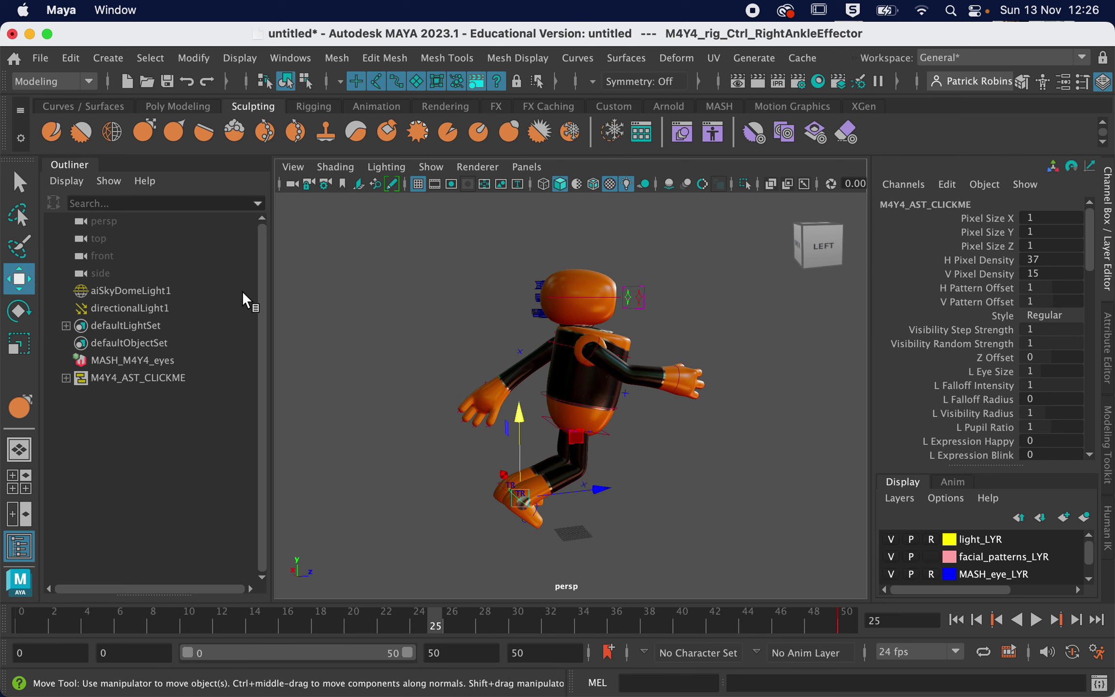
drag(589, 500, 655, 491)
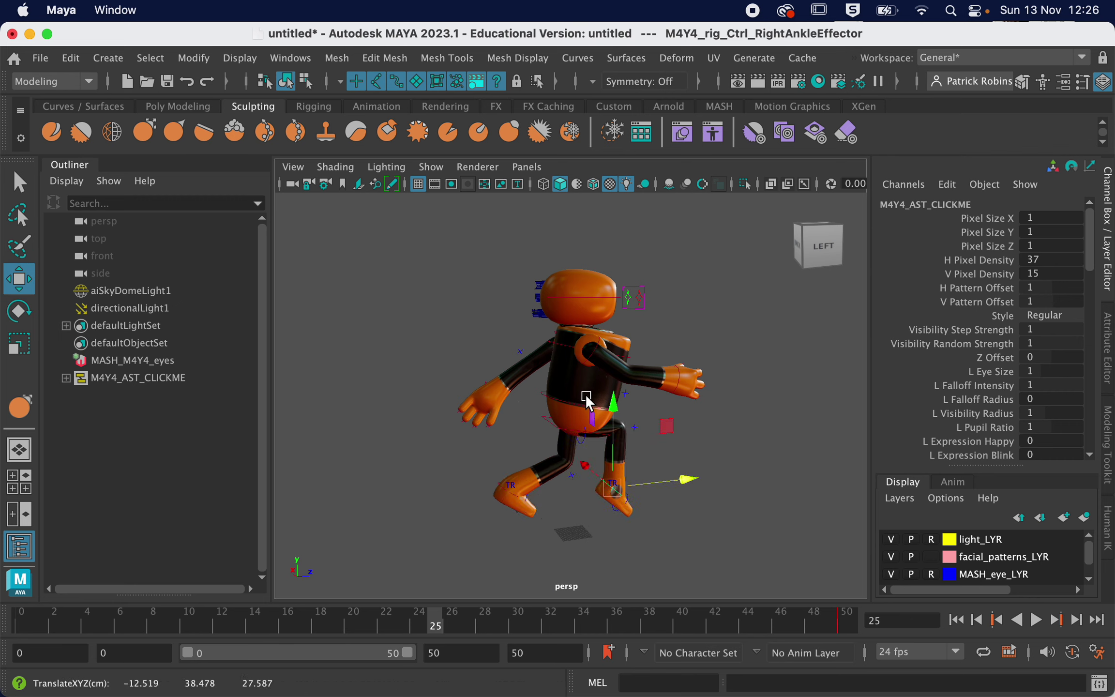
drag(611, 405, 609, 430)
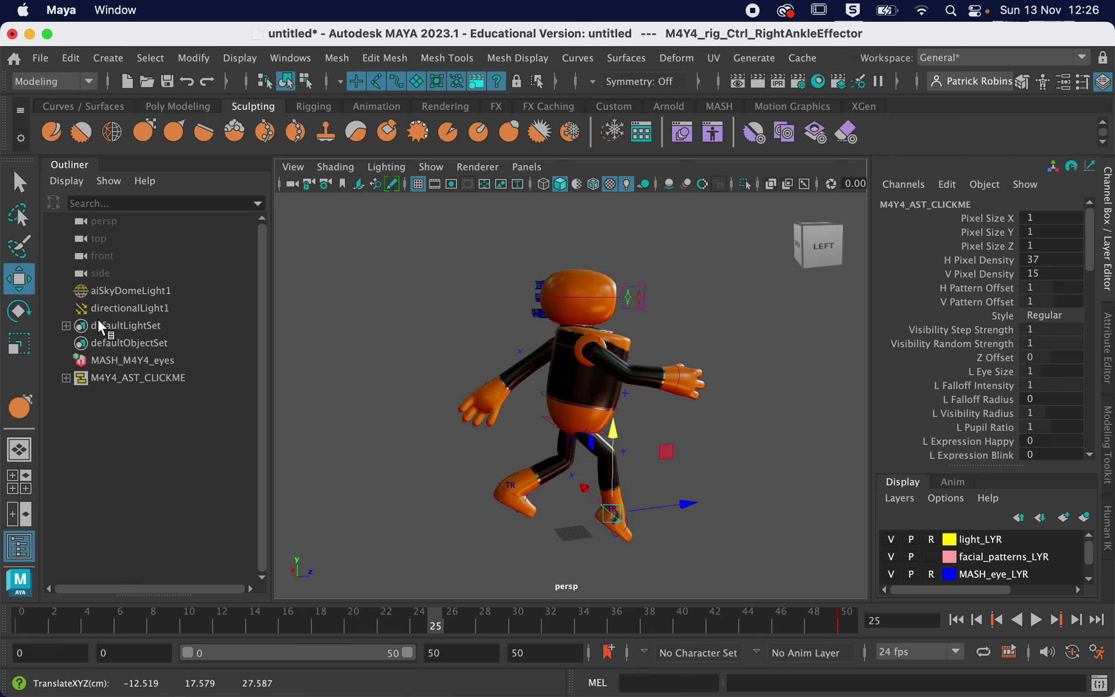
click(18, 310)
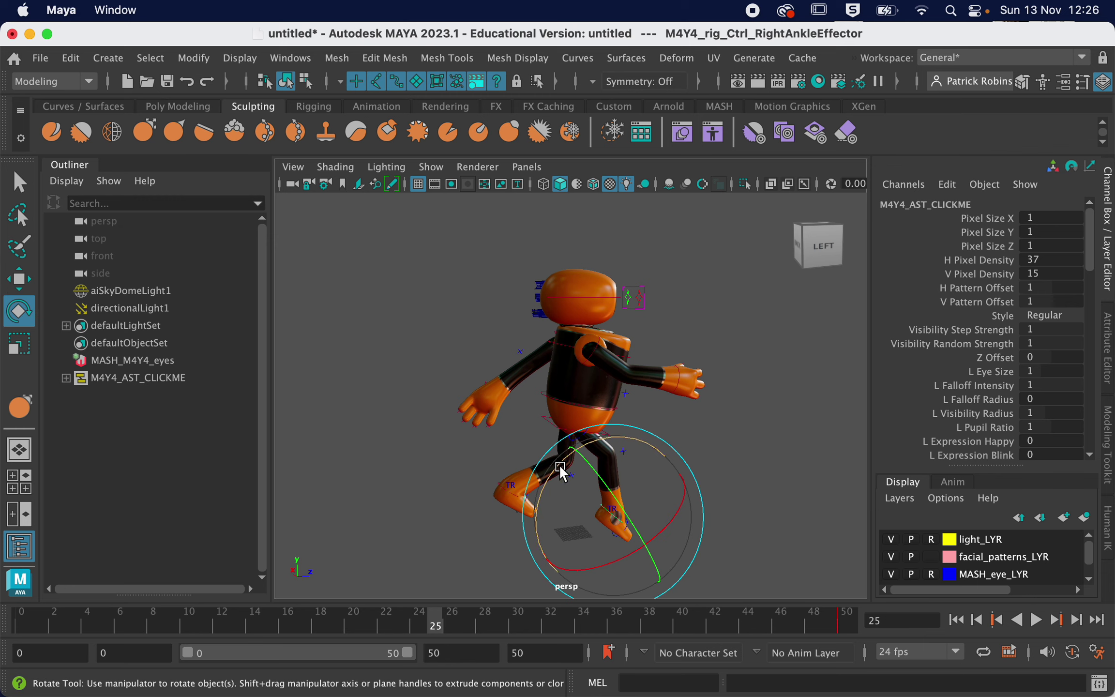
drag(560, 471, 529, 510)
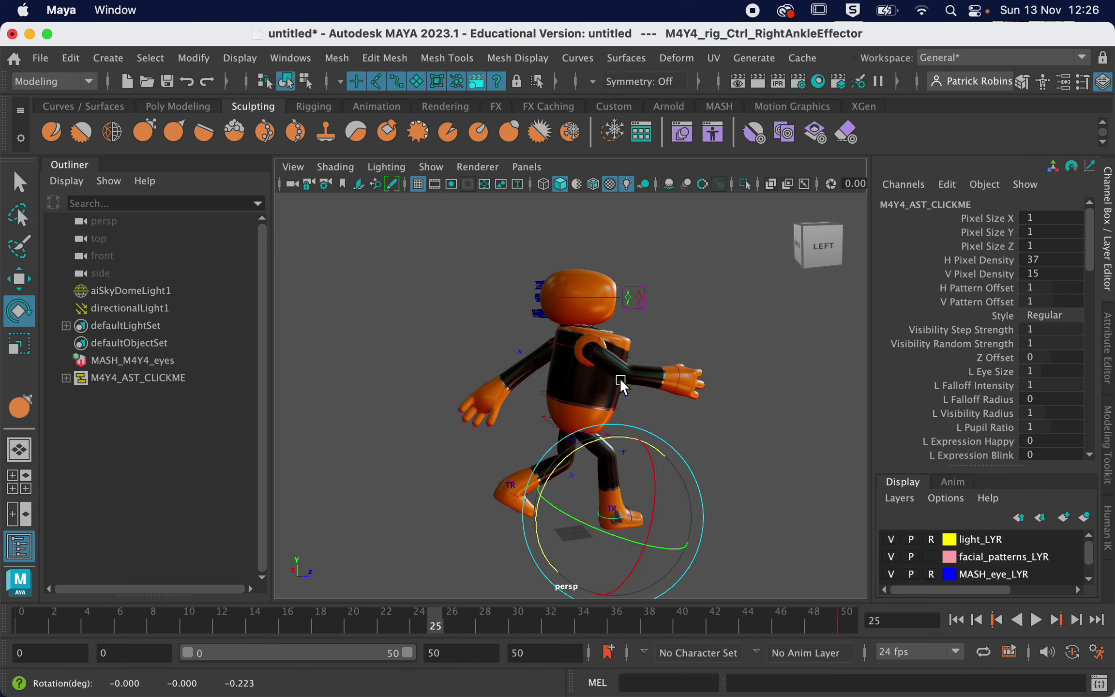
- Swing the right arm at the shoulder and bend the right elbow
click(597, 346)
click(605, 389)
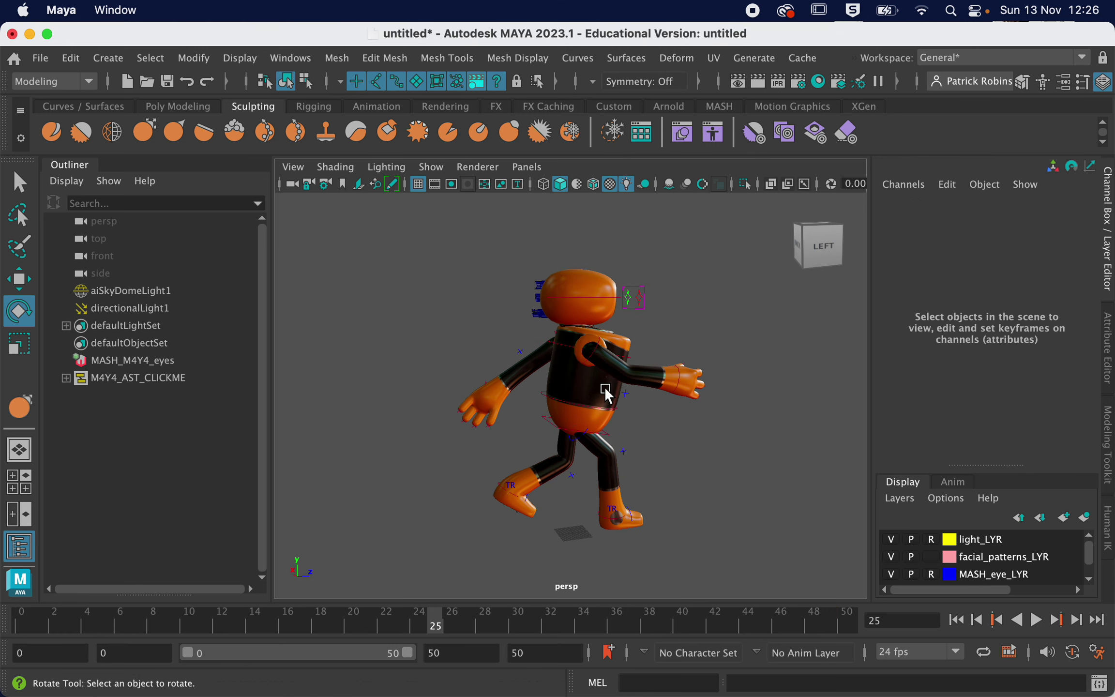
click(595, 356)
drag(578, 290, 736, 303)
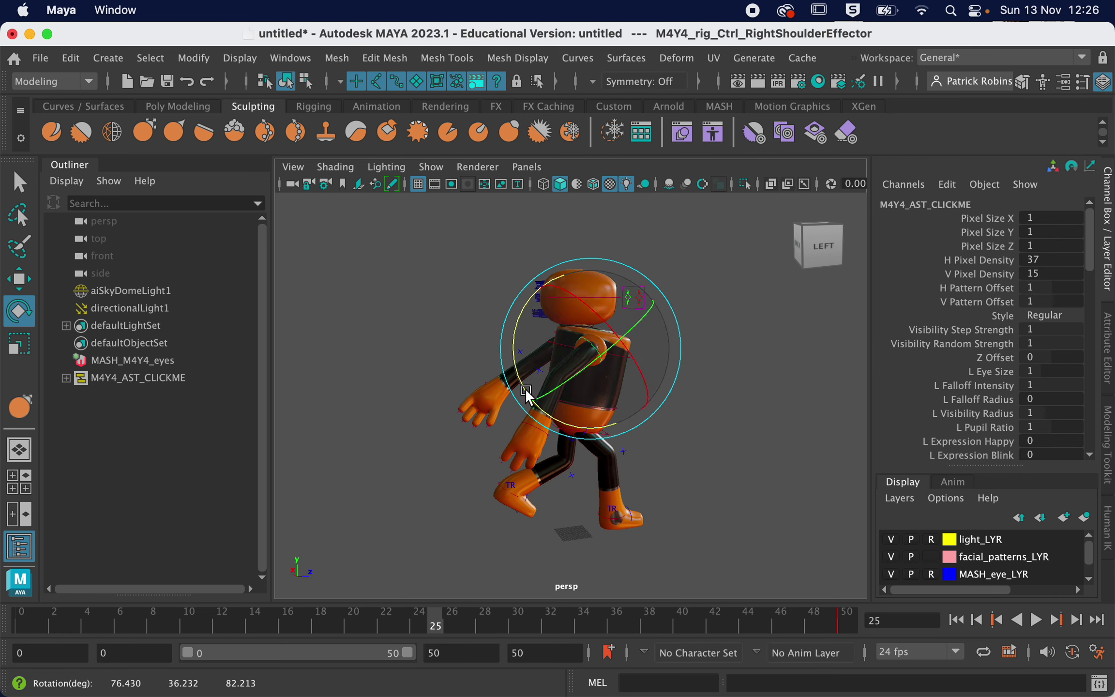
click(611, 346)
click(540, 364)
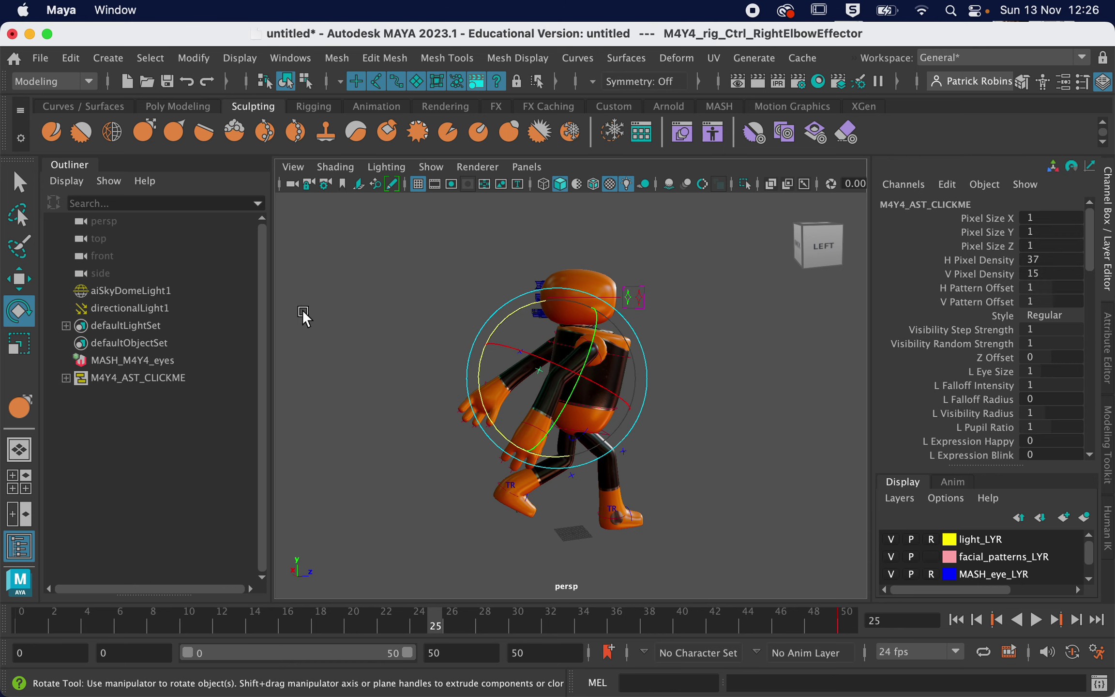
drag(505, 324, 599, 358)
- Swing the left arm at the shoulder and bend the left elbow
click(376, 302)
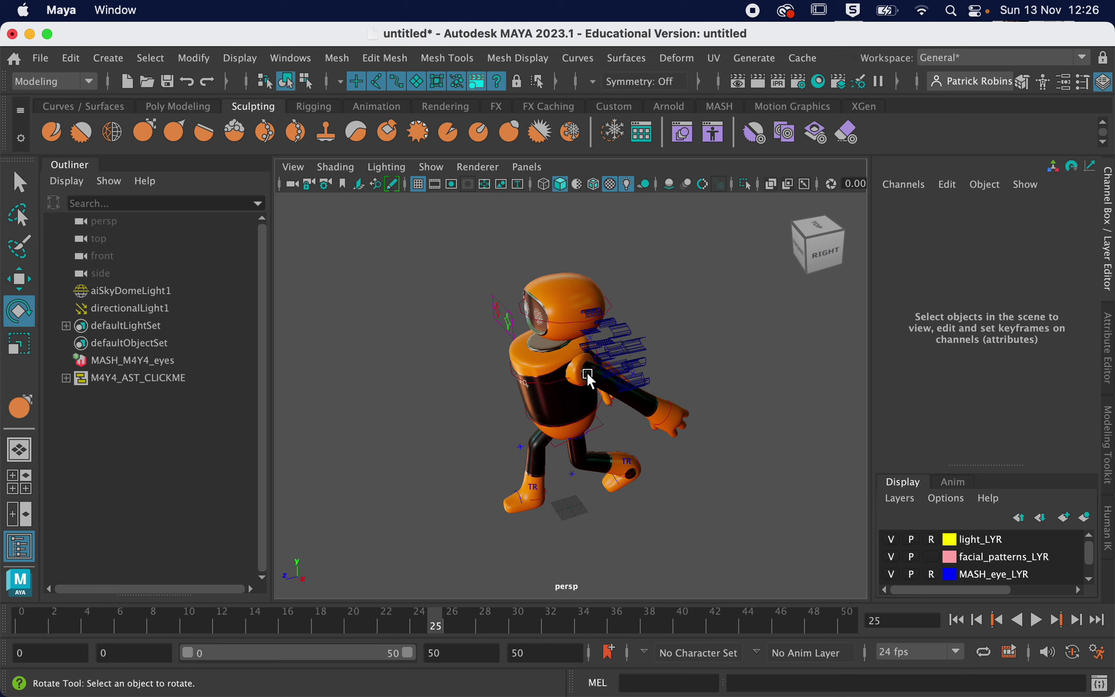
click(588, 375)
drag(515, 319, 699, 356)
click(650, 485)
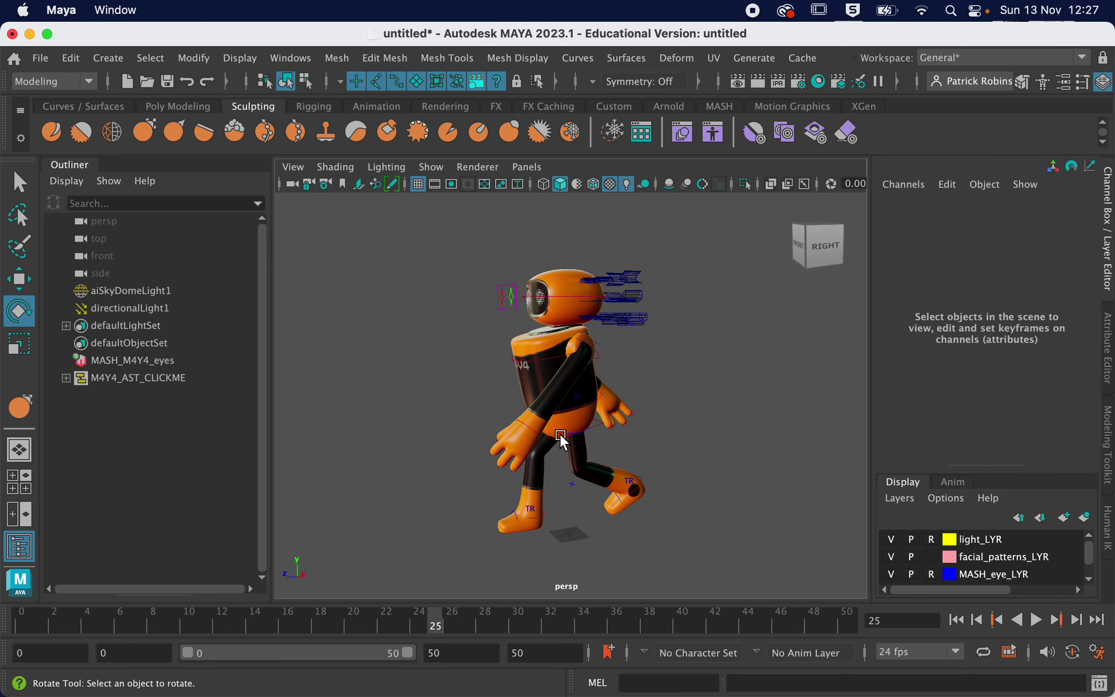
click(578, 398)
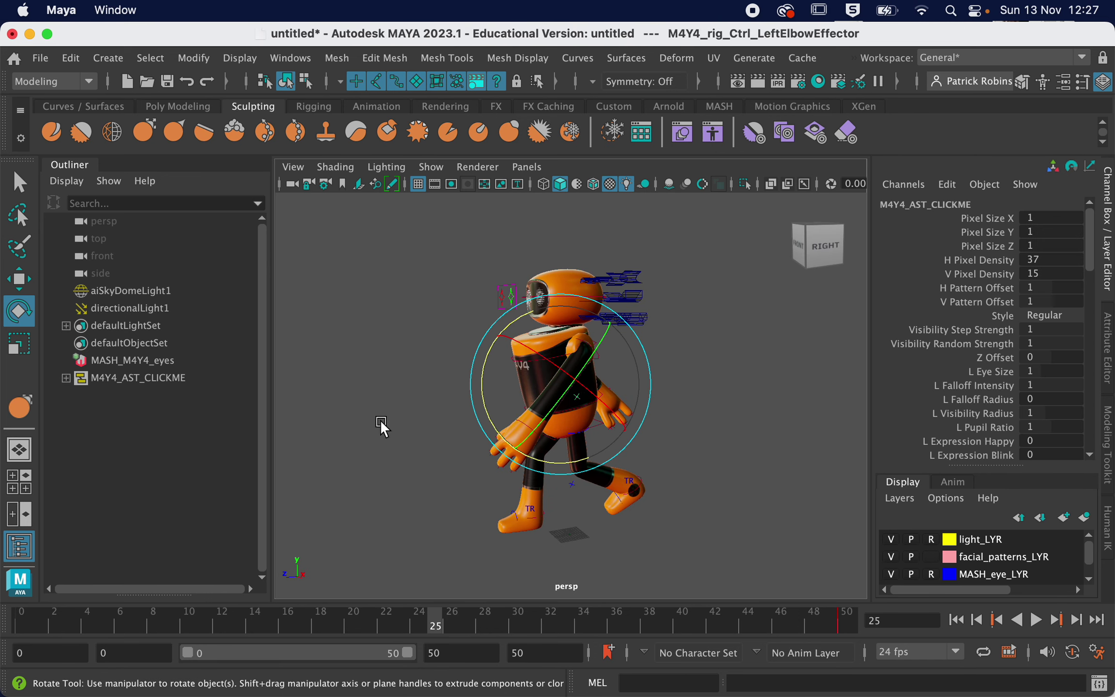
drag(481, 375, 598, 303)
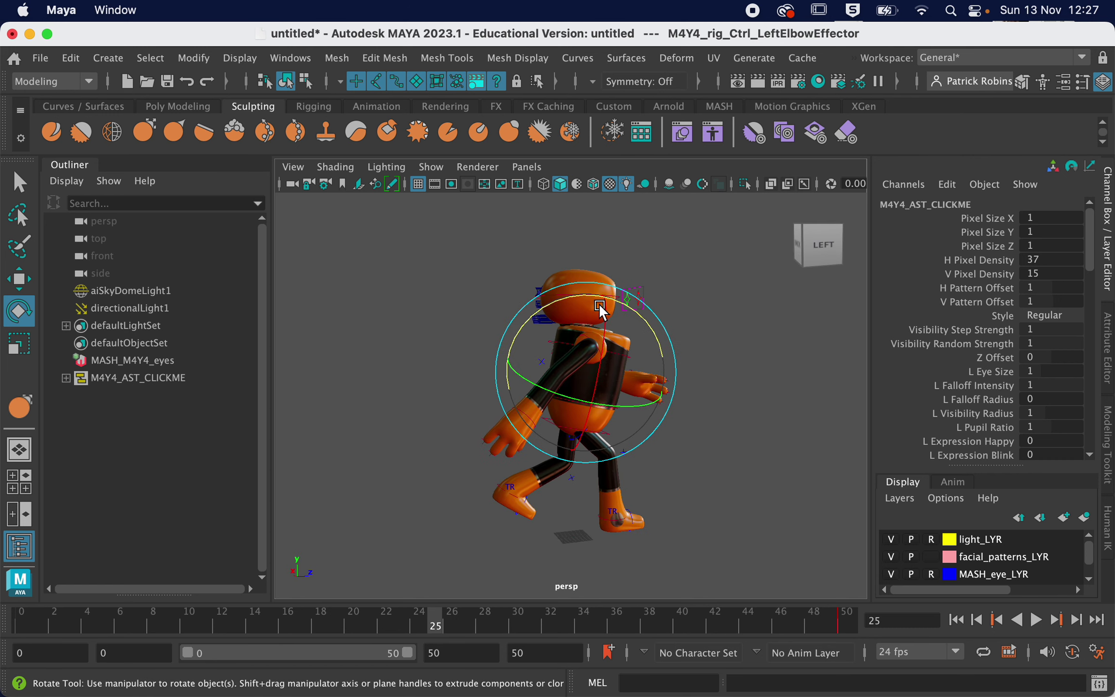
- Select the left foot control and return the current time to frame 0
click(673, 543)
mouse_move(672, 542)
alt+mouse_down()
mouse_move(747, 549)
mouse_move(669, 551)
alt+mouse_up()
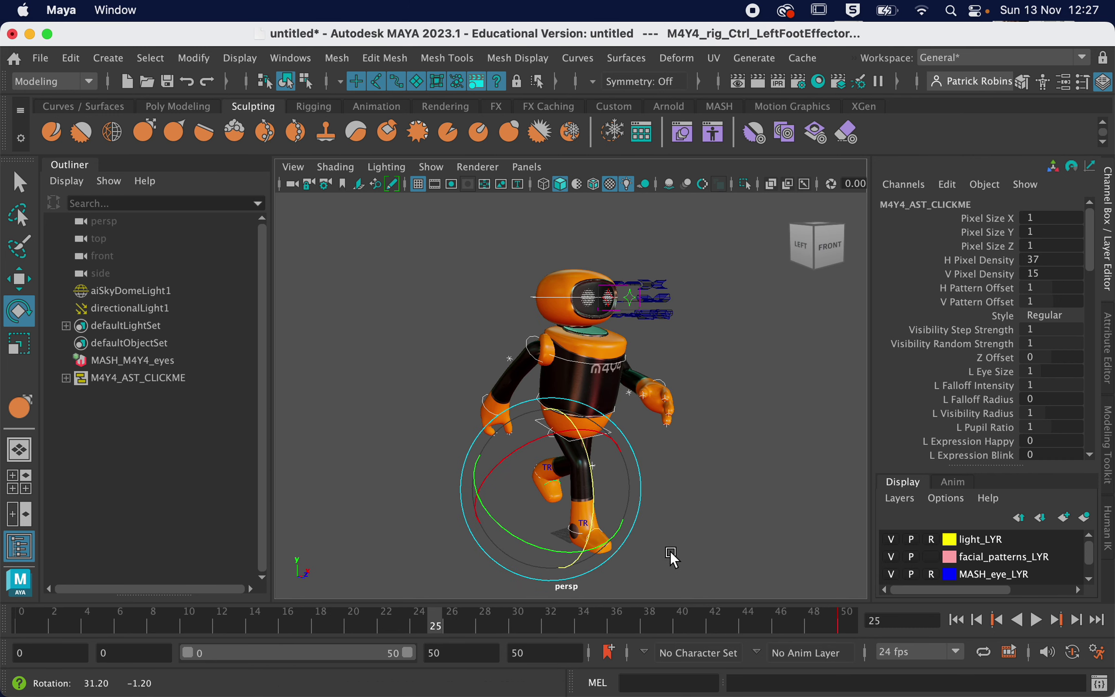
drag(379, 617, 318, 621)
key(alt+shift+v)
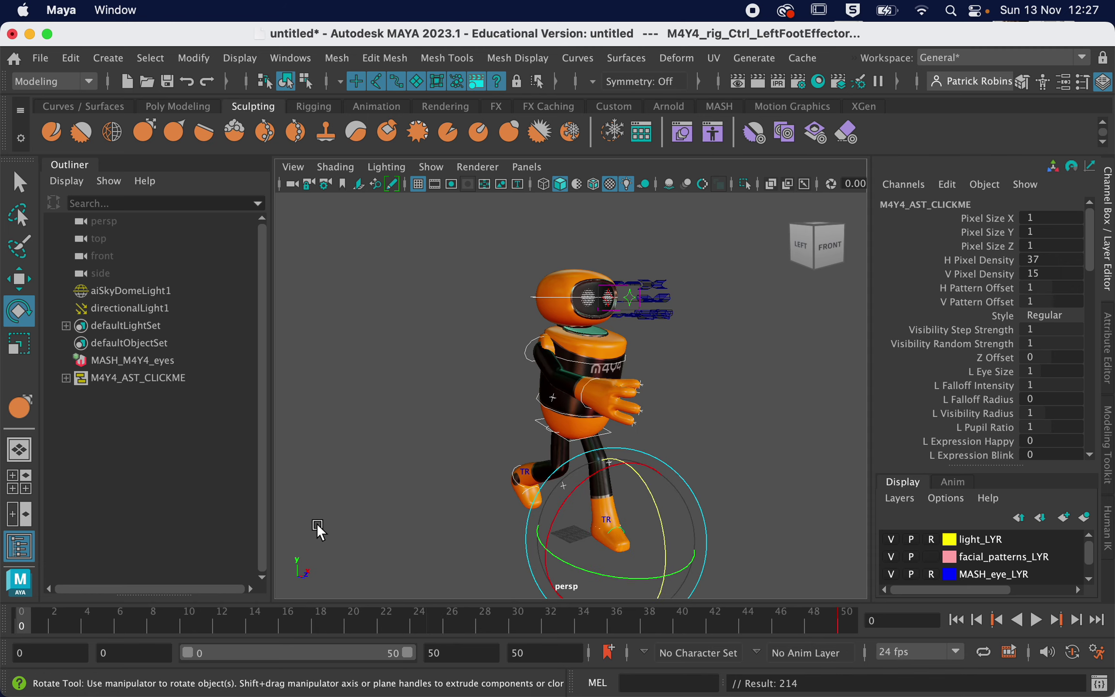
click(384, 517)
- Play the walk cycle viewed from behind, stop near frame 49, and select the whole rig
click(1036, 620)
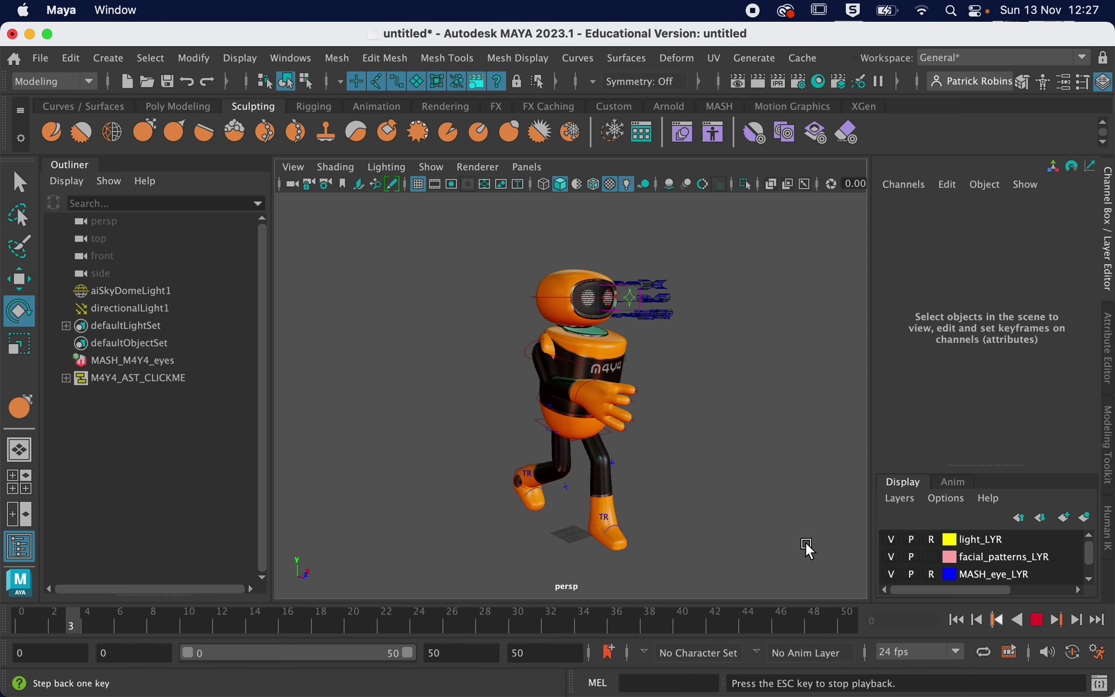
alt+drag(611, 462, 685, 449)
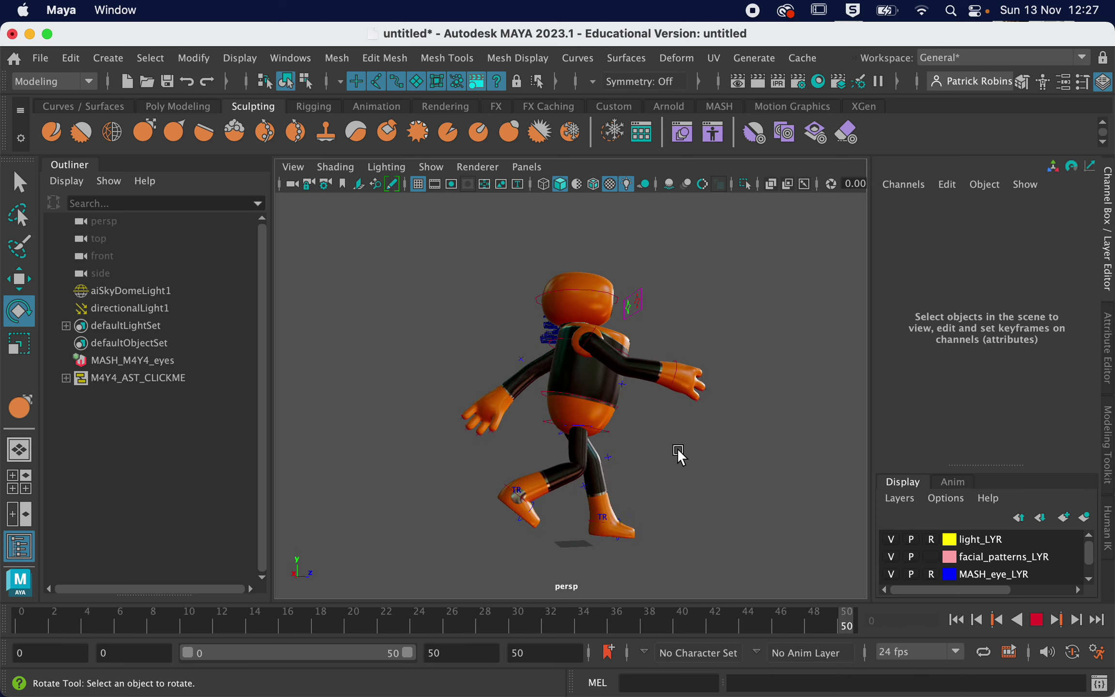
click(1038, 620)
drag(471, 250, 703, 579)
- Scrub to around frame 14 and orbit to review the robot from behind, then back to 0
drag(100, 622, 2, 616)
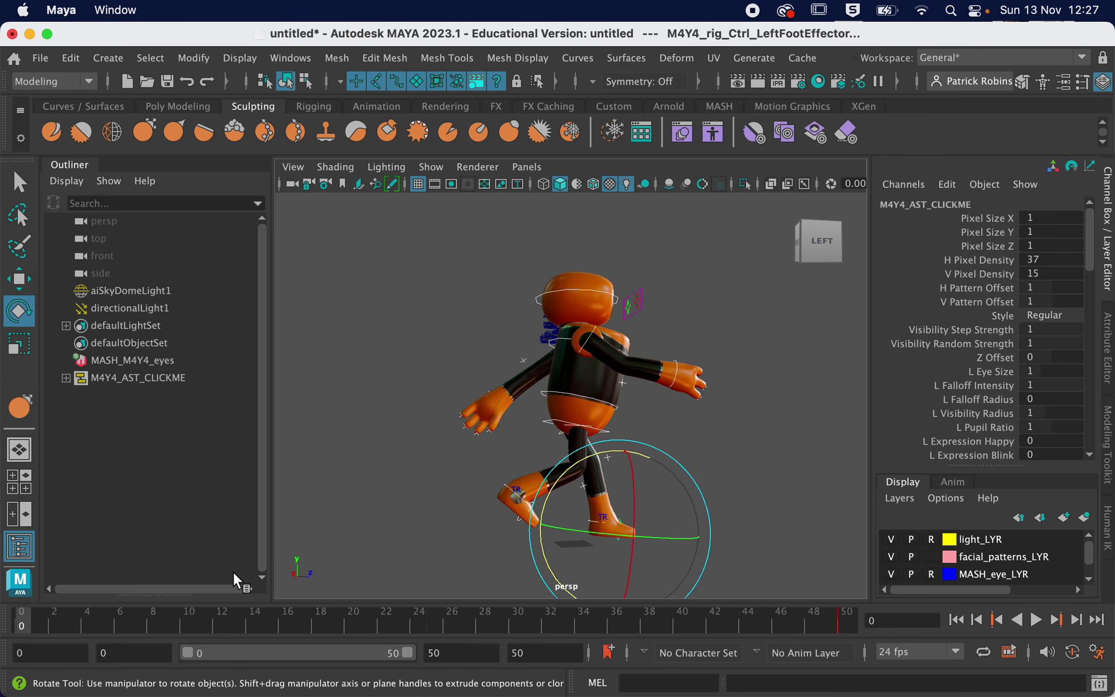
drag(194, 619, 223, 647)
alt+drag(376, 552, 570, 545)
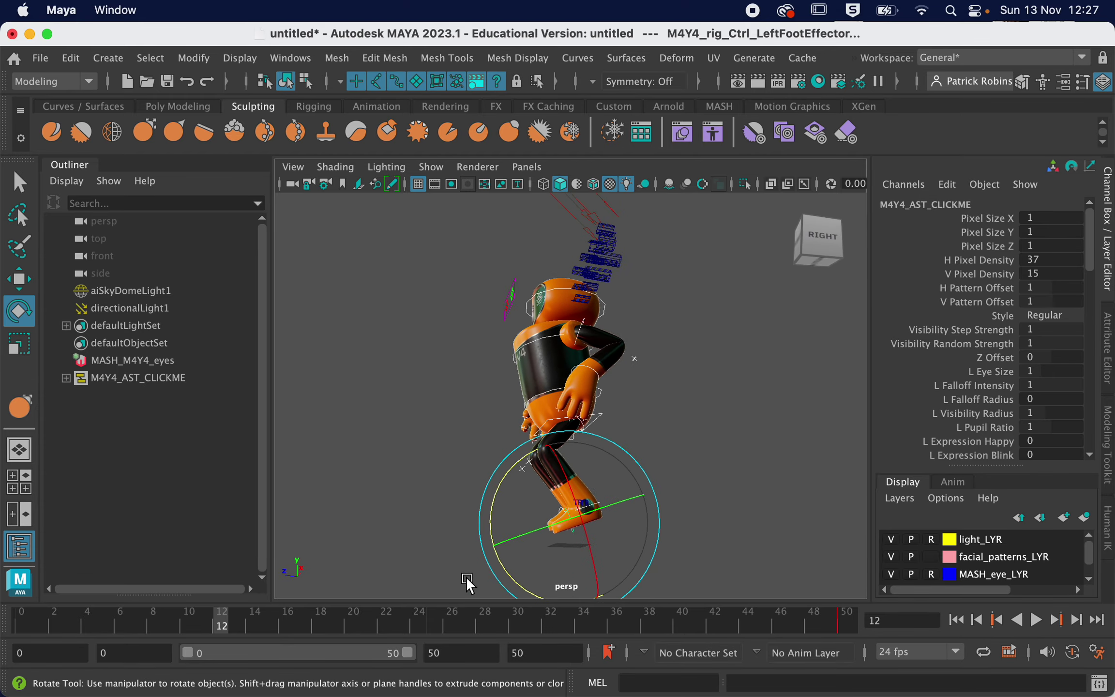
alt+drag(466, 577, 172, 563)
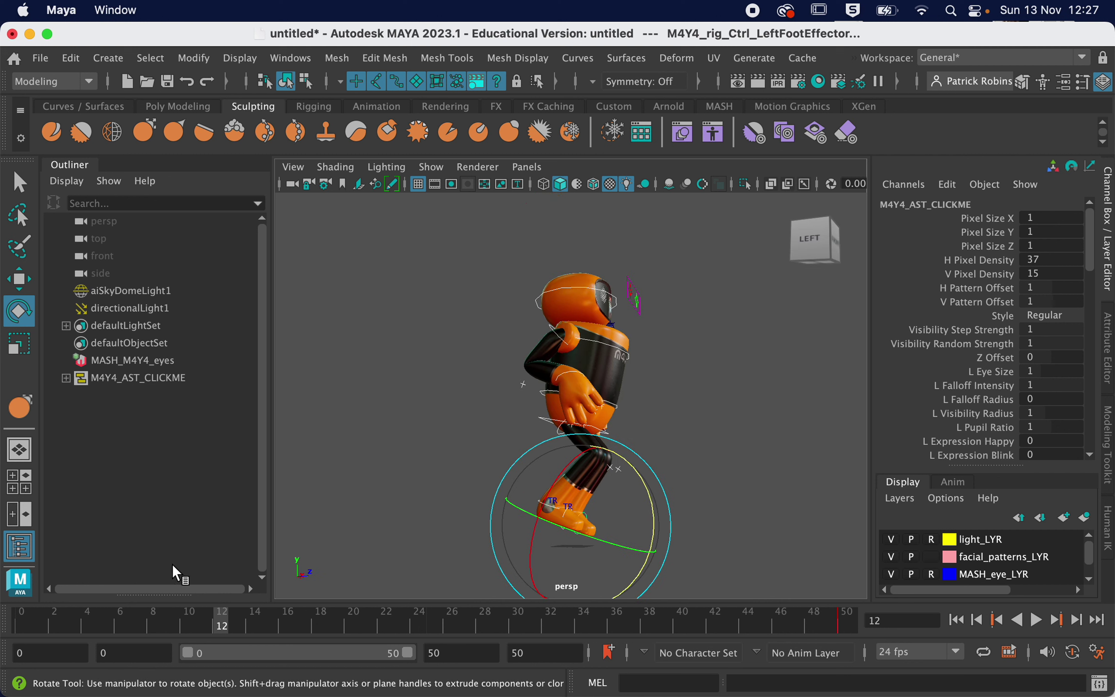
drag(119, 615, 22, 614)
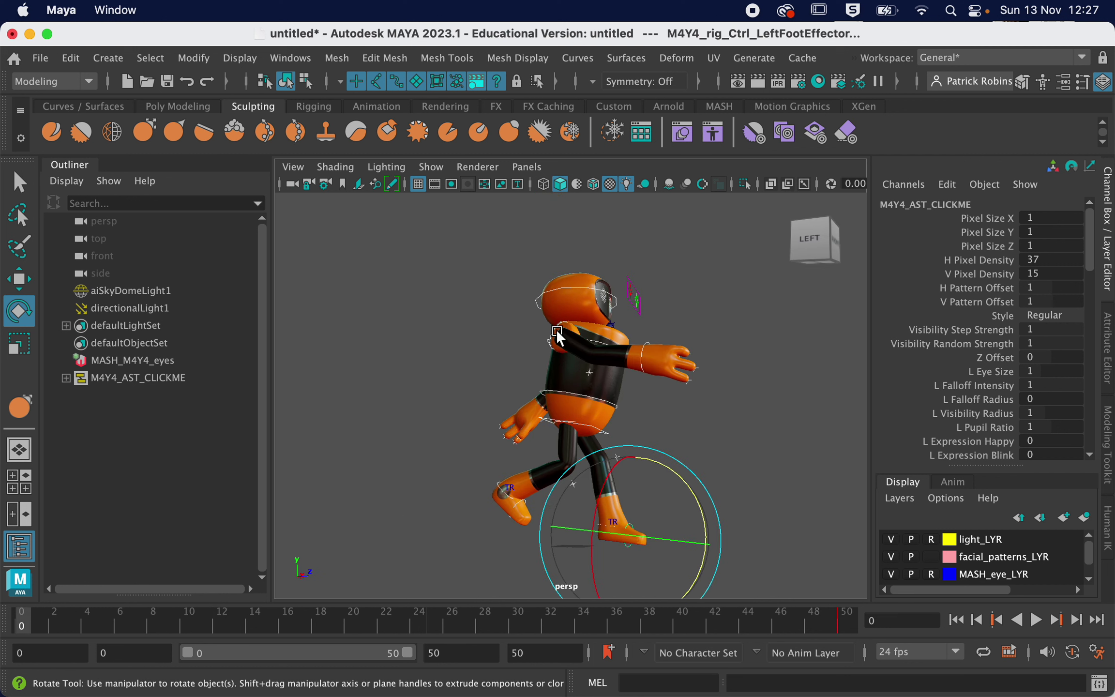
- At the passing frame, lower the left foot and rotate it to angle the foot
click(703, 451)
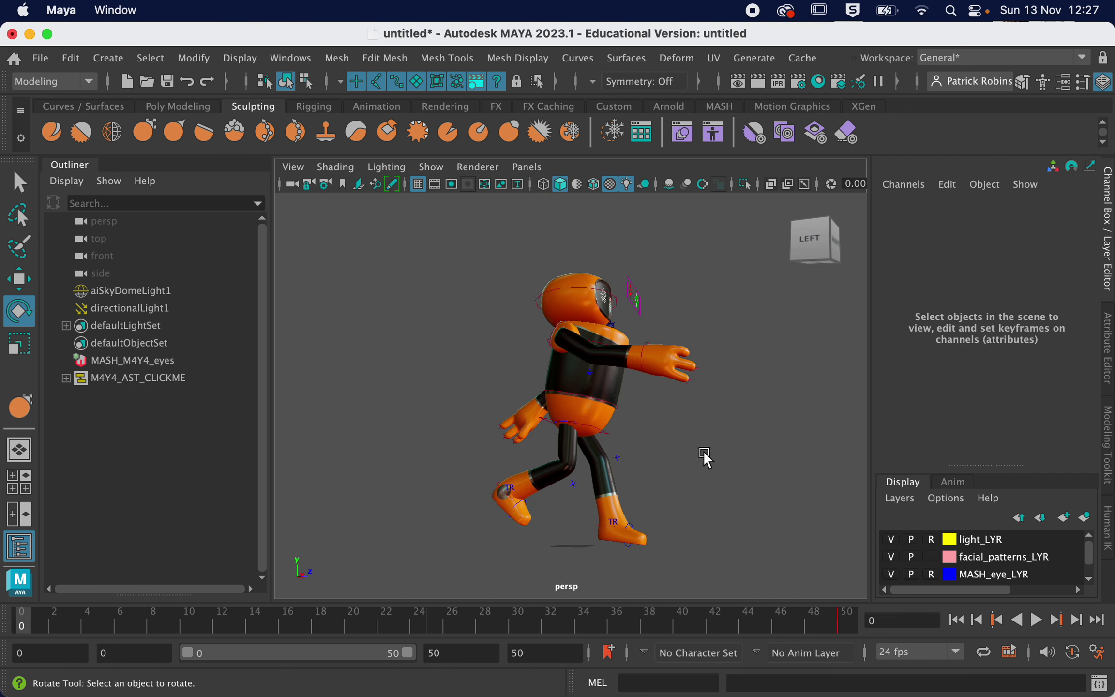
click(604, 526)
mouse_move(217, 631)
mouse_down()
mouse_move(214, 620)
mouse_move(245, 621)
mouse_move(225, 618)
mouse_up()
click(19, 279)
middle_drag(563, 436, 566, 449)
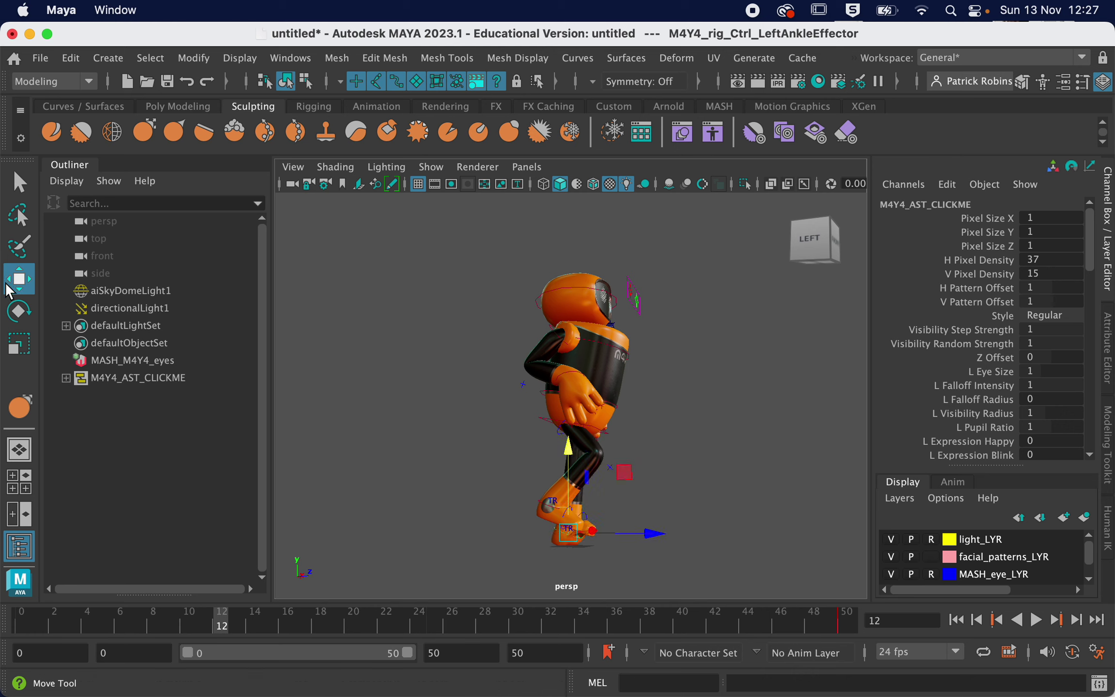
click(19, 310)
drag(632, 507, 615, 469)
alt+drag(433, 464, 388, 472)
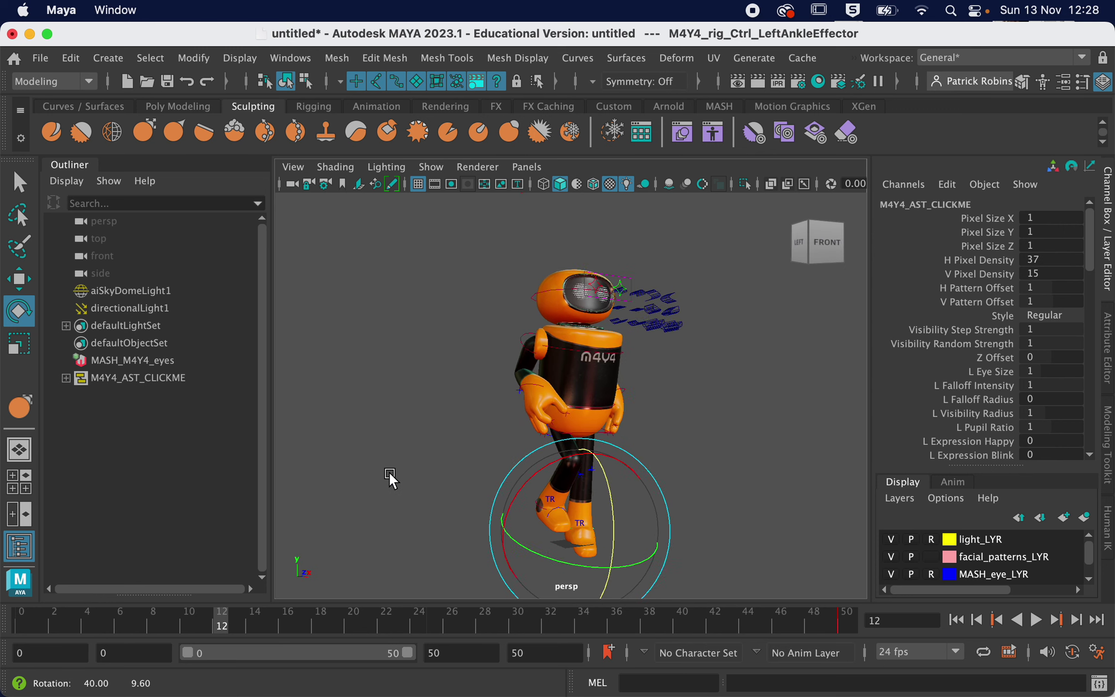
drag(609, 509, 508, 451)
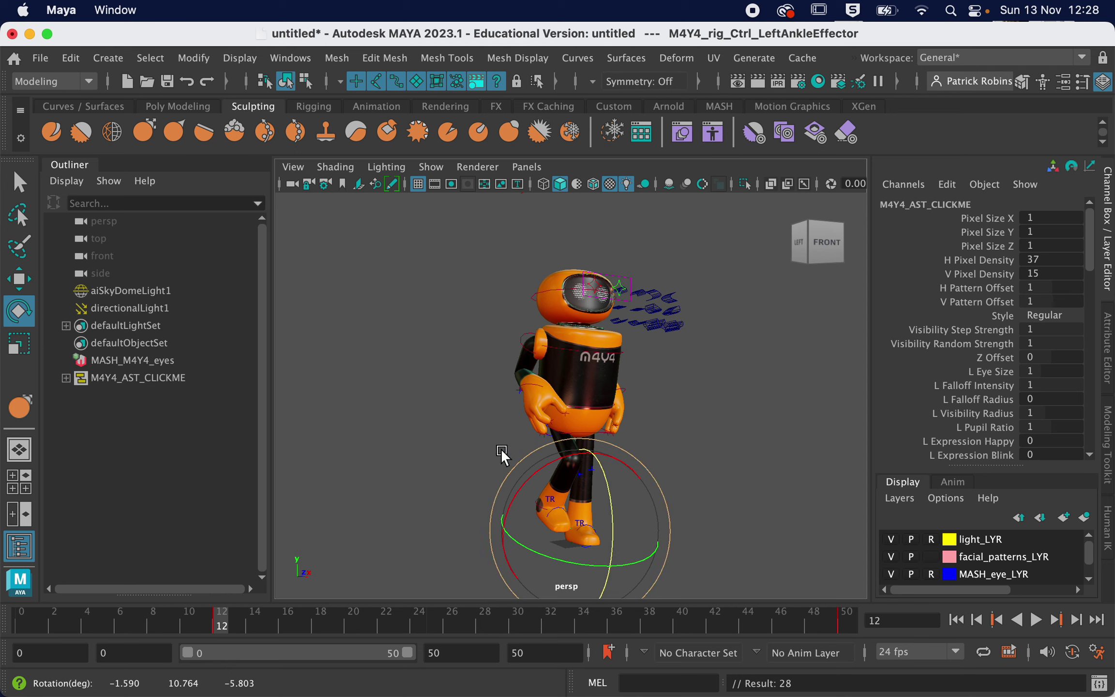
alt+drag(411, 438, 470, 441)
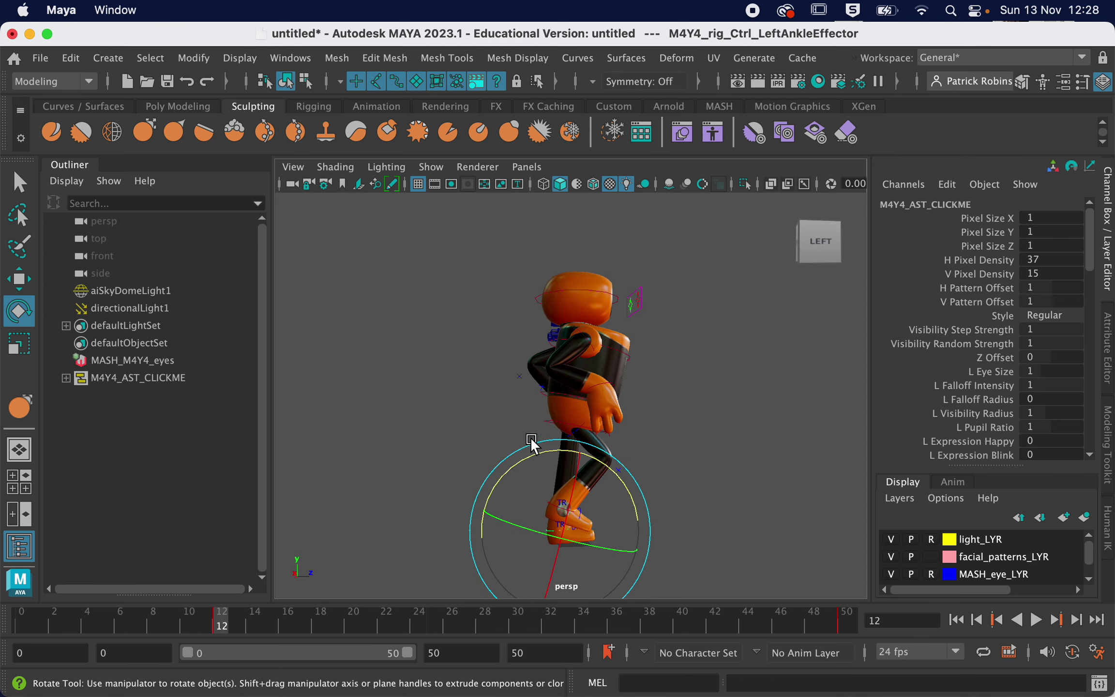
- Lower the hips along Y to 76.708 and play back the walk
click(549, 421)
click(549, 416)
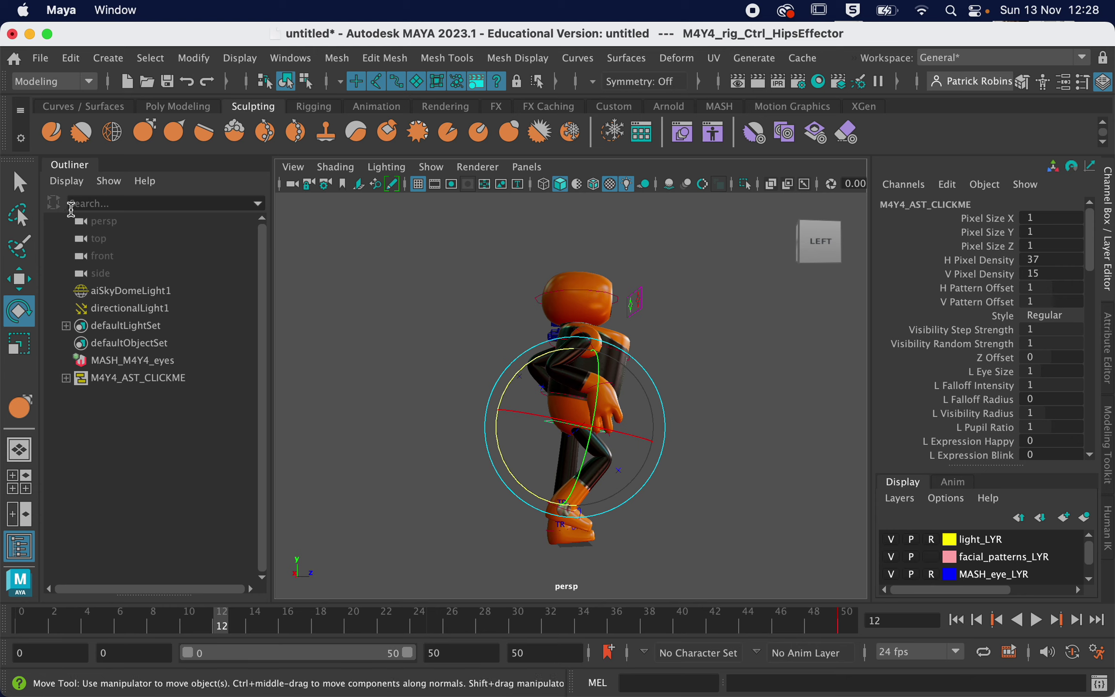
click(21, 280)
click(576, 347)
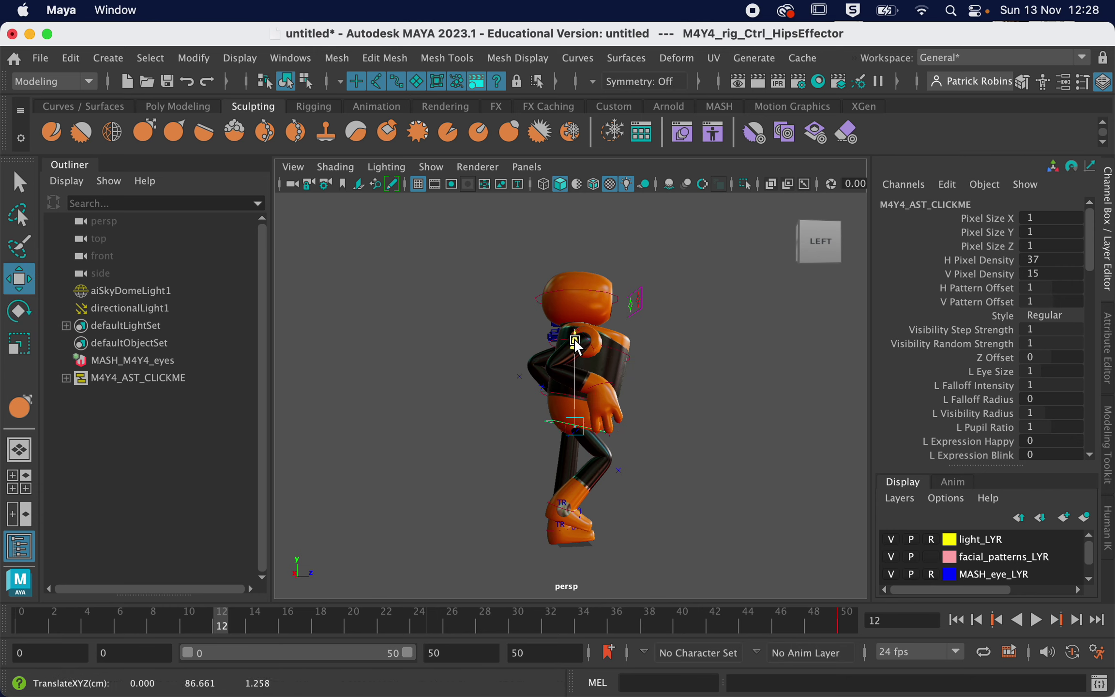
mouse_move(574, 341)
mouse_down()
mouse_move(575, 360)
mouse_move(574, 351)
mouse_up()
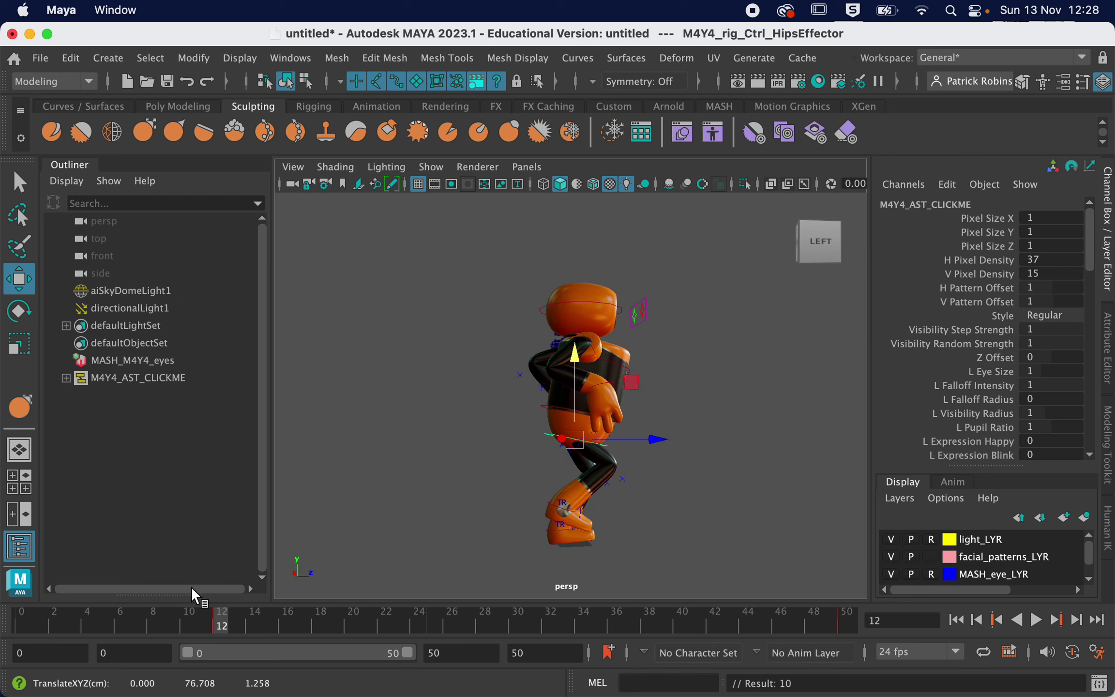
key(alt+v)
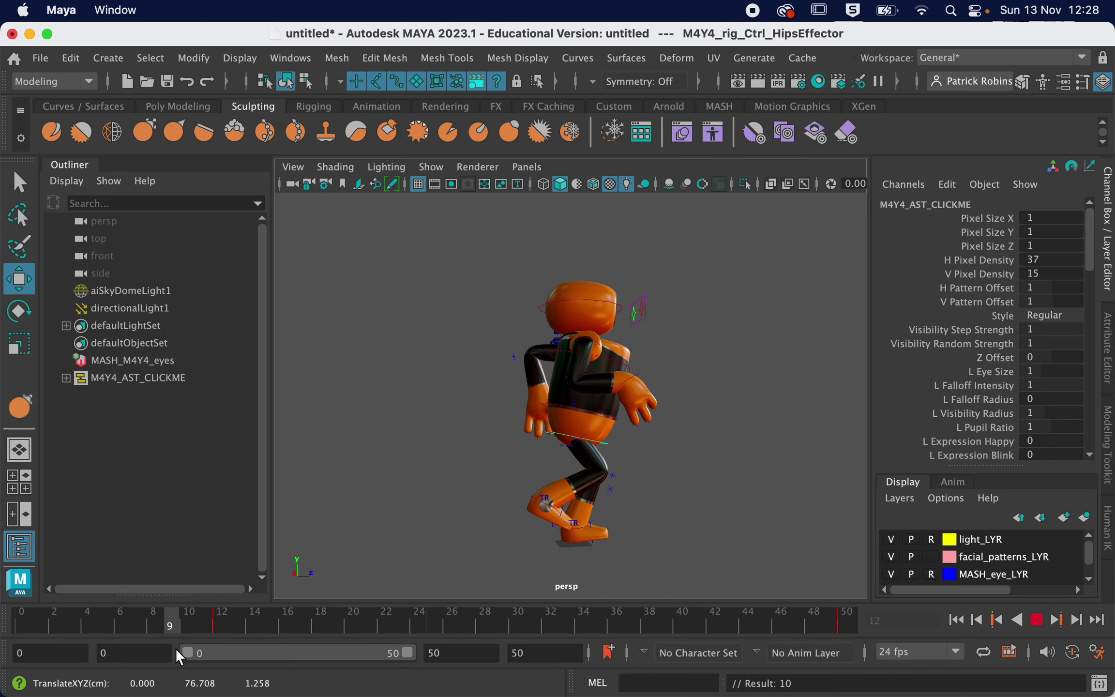
- Play and stop the walk cycle several times, stopping at frame 7
key(alt+v)
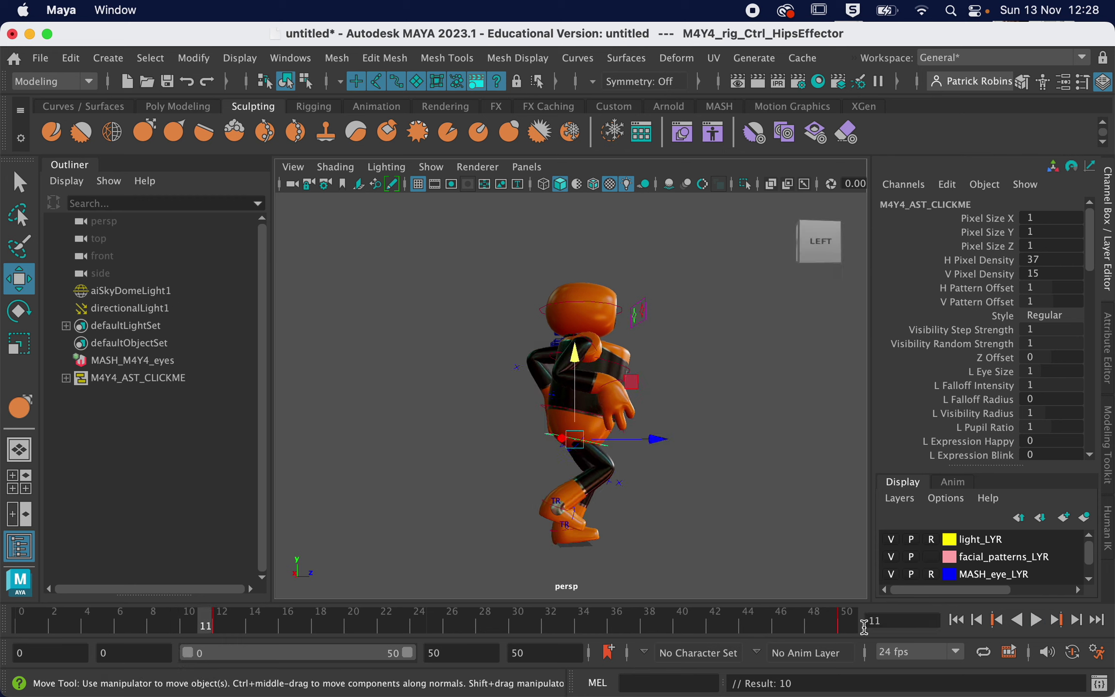
click(1035, 619)
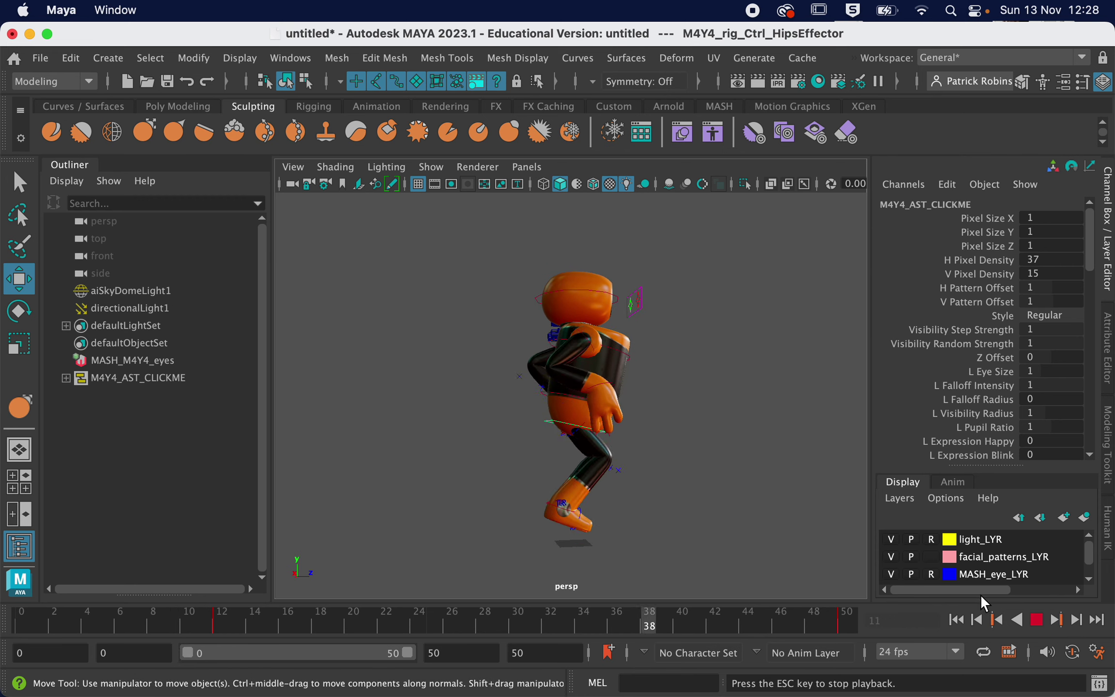
click(1036, 620)
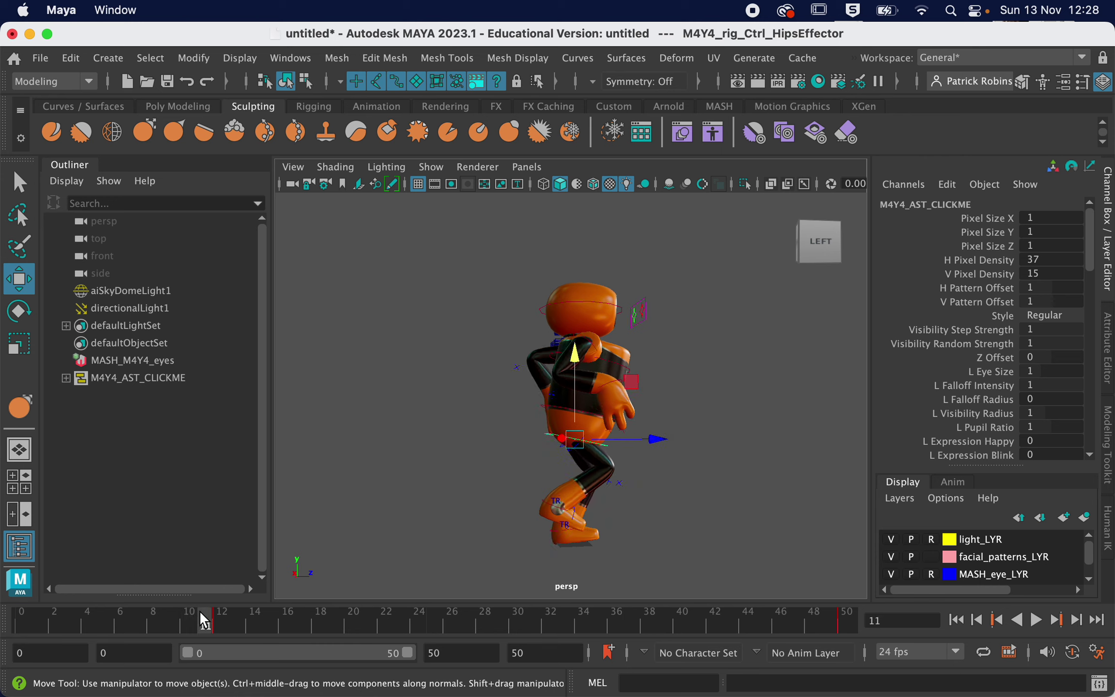
key(alt+v)
click(140, 613)
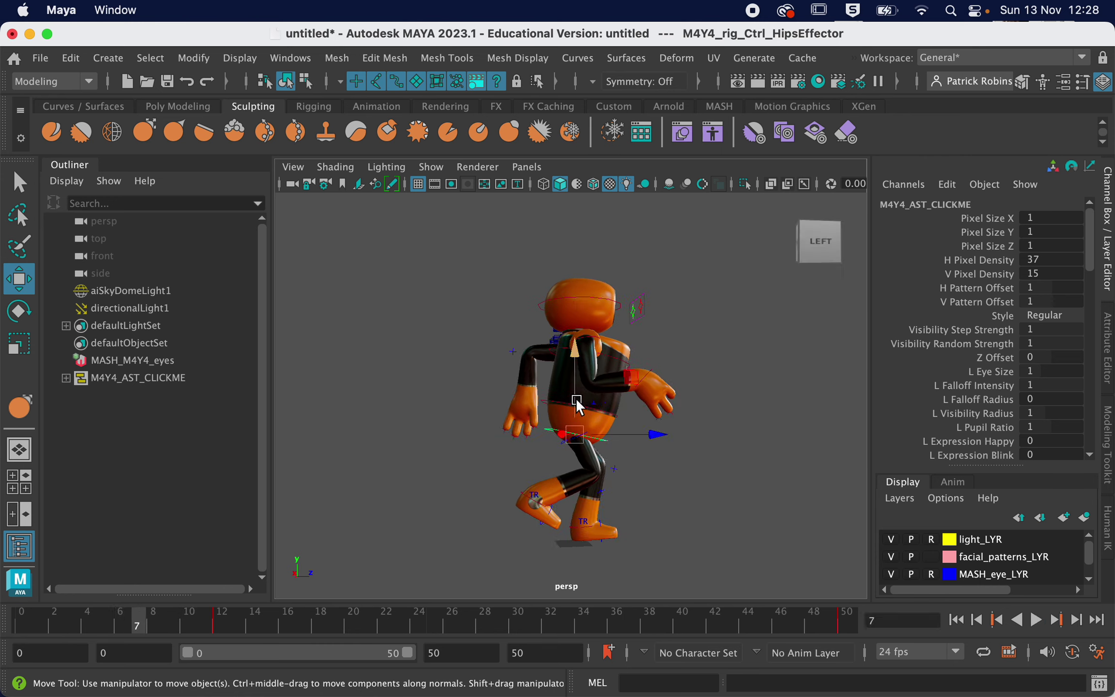
- At frame 10, push the right wrist forward and rotate it to 79.993, 5.660, 68.781
click(645, 373)
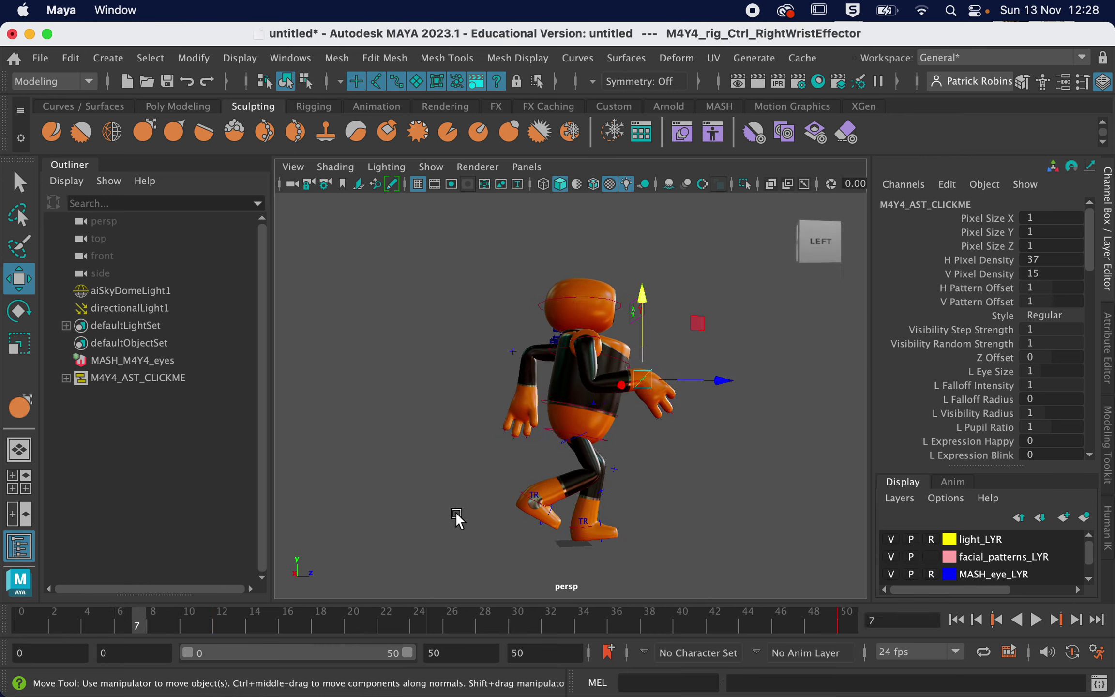
click(190, 614)
drag(709, 391, 754, 385)
click(19, 311)
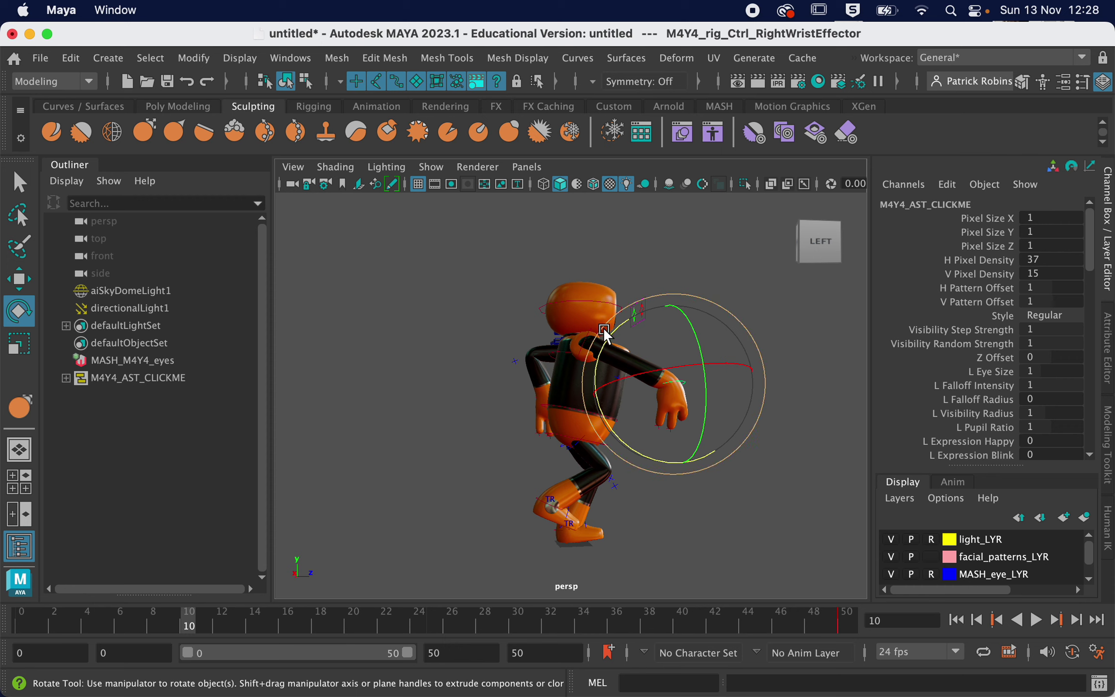
drag(605, 333, 572, 454)
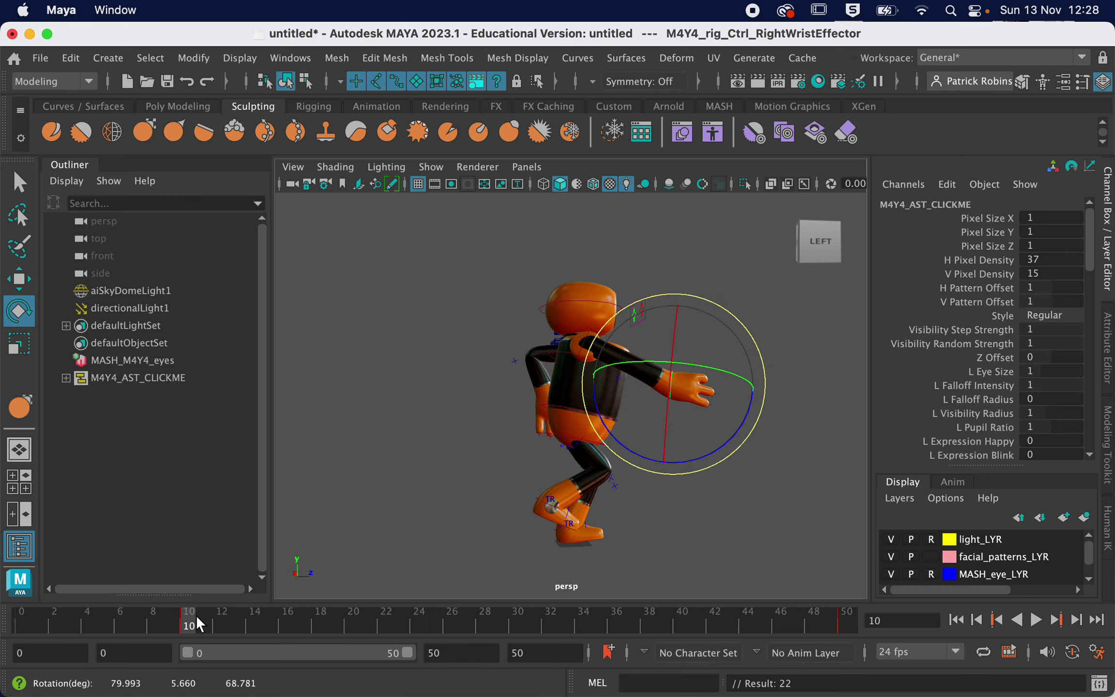
key(alt+v)
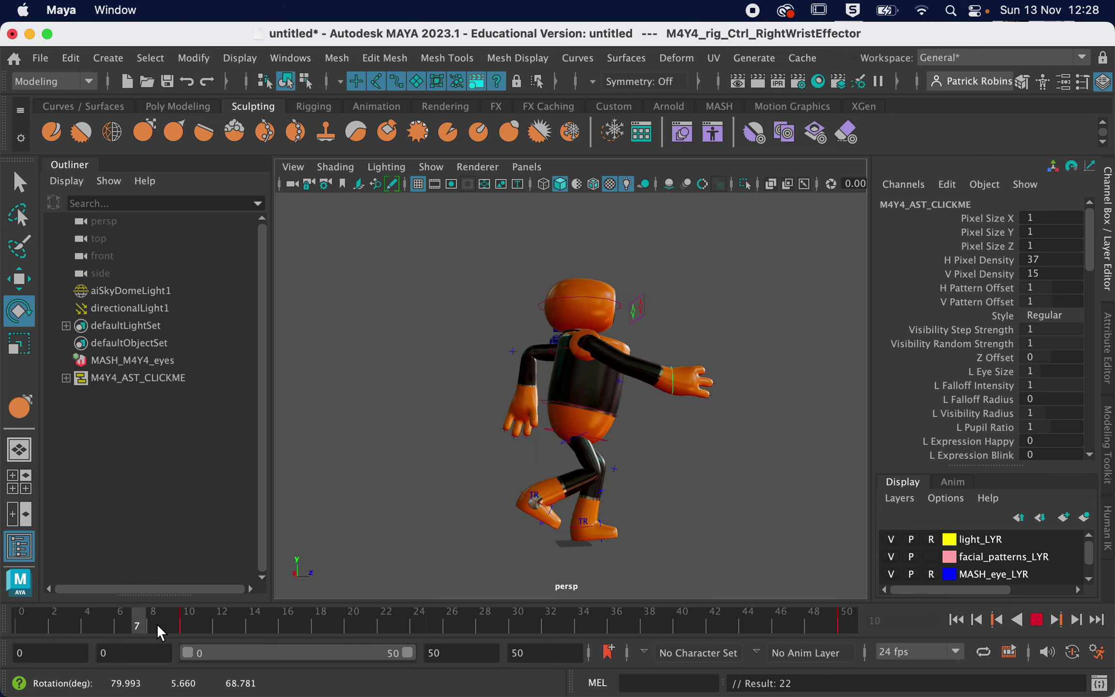
key(Escape)
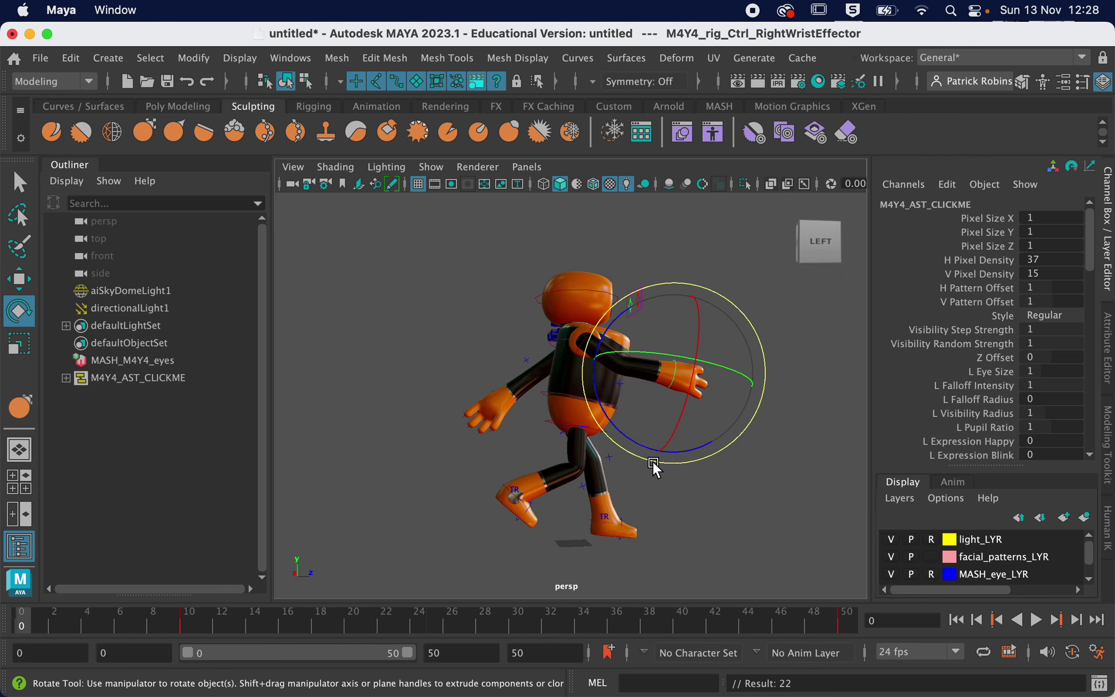
- Play and scrub the walk cycle around frames 25–32 to review the stride
click(1038, 620)
click(1038, 619)
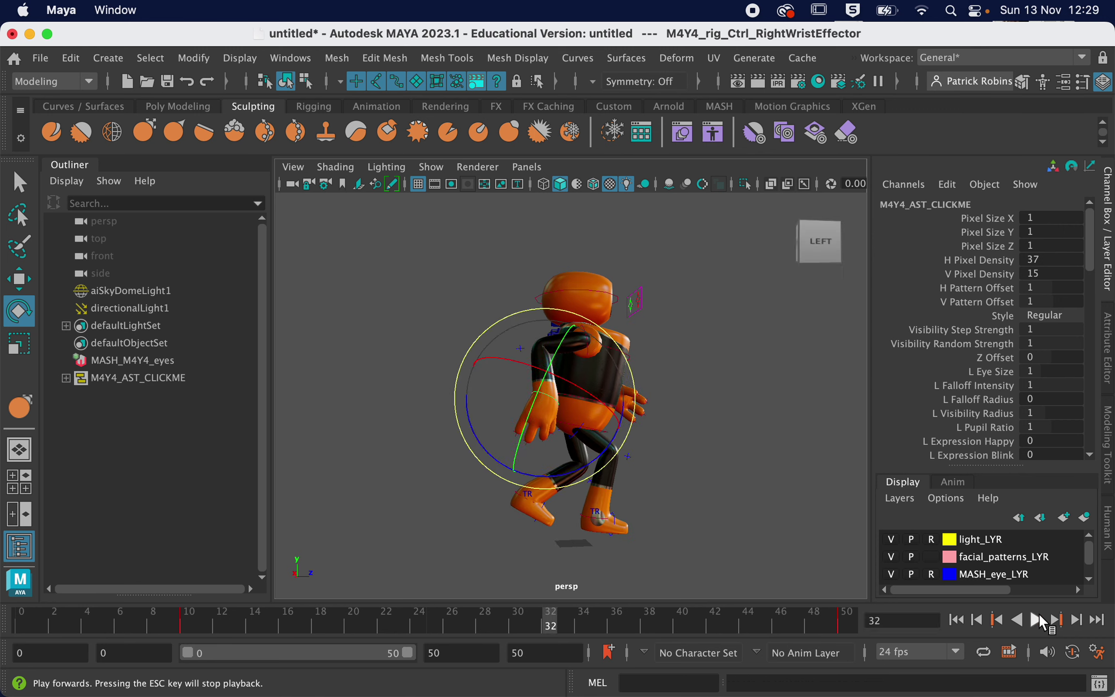
click(1001, 624)
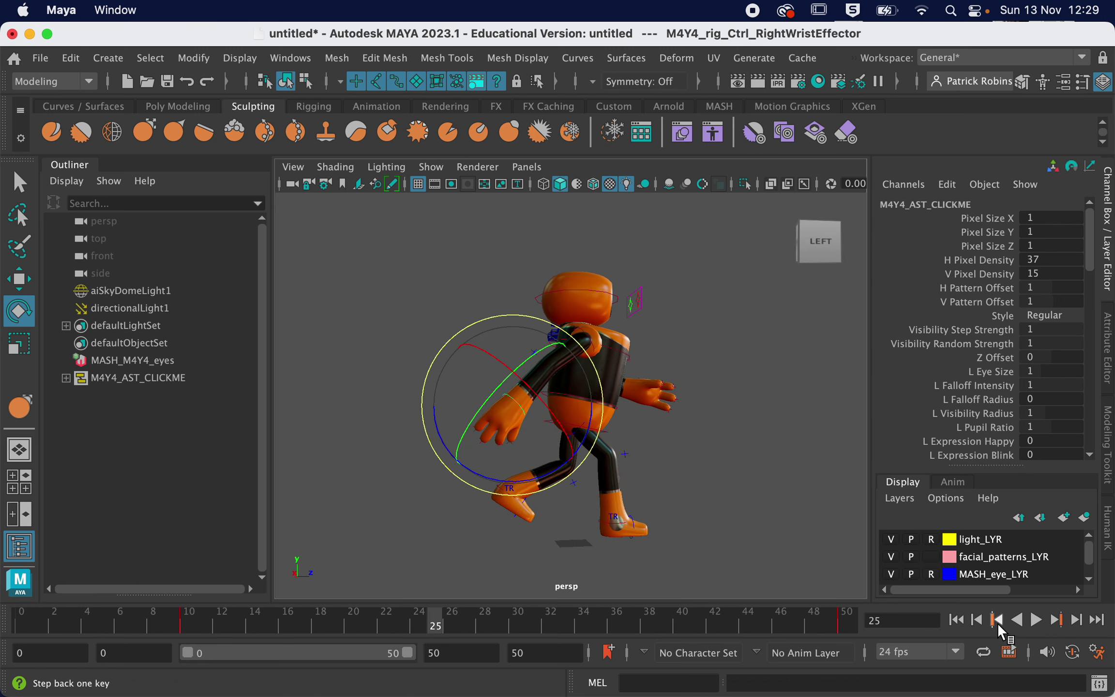
key(alt+v)
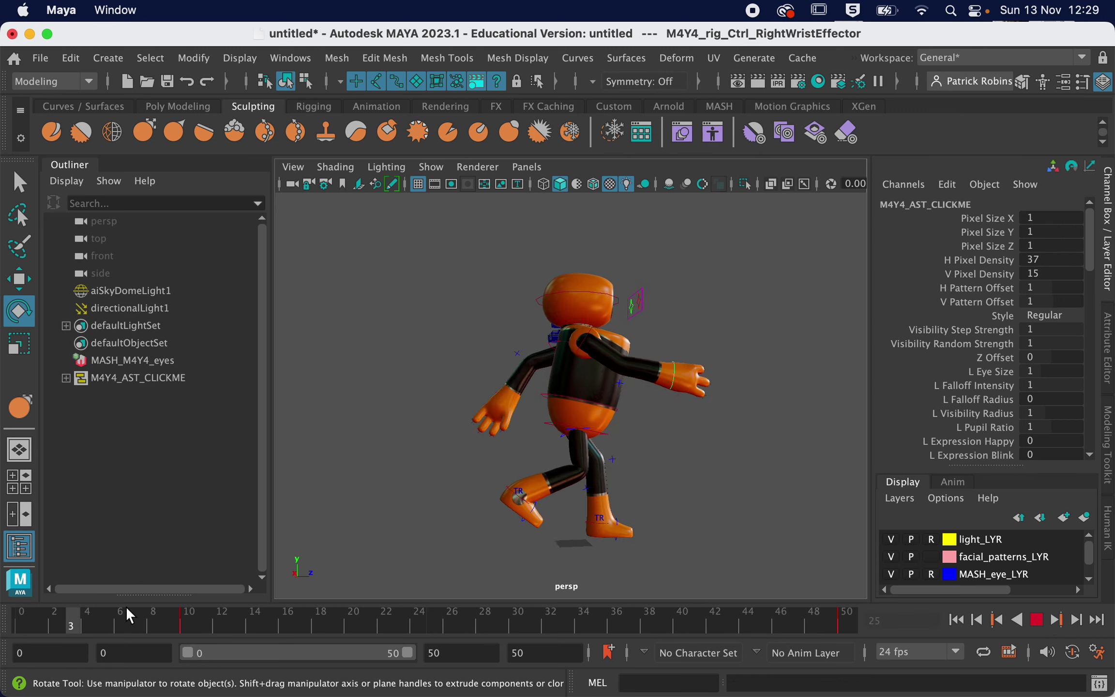
drag(479, 624, 434, 621)
- Lower the RightAnkleEffector at frame 38 with the Move tool
click(600, 523)
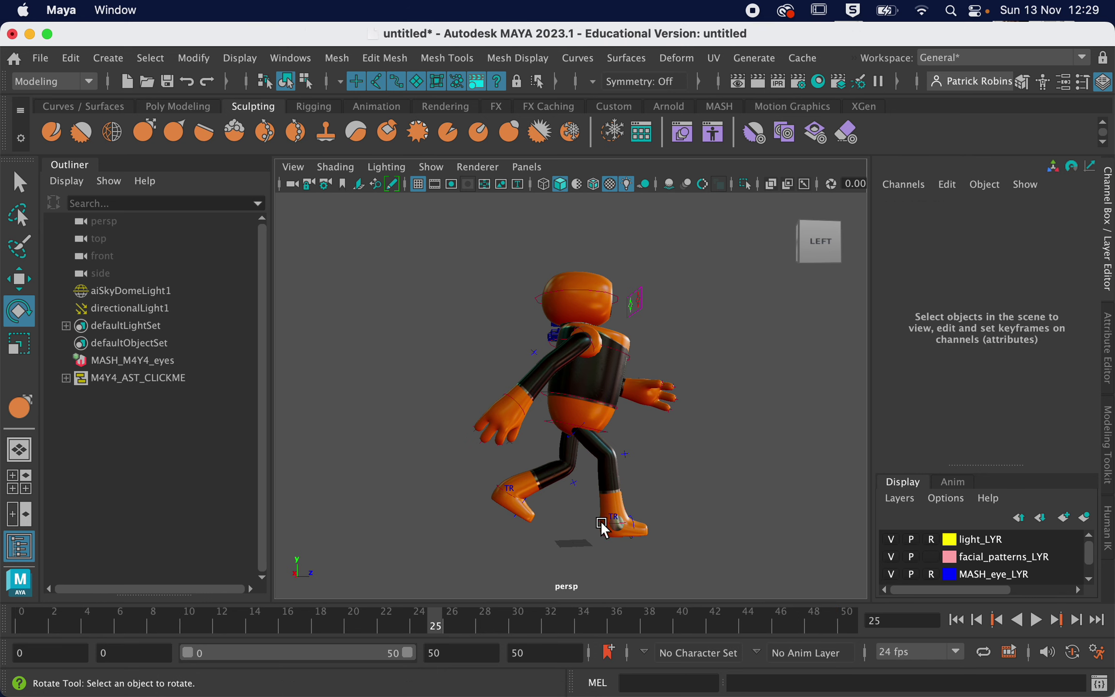
click(602, 521)
drag(444, 627, 633, 632)
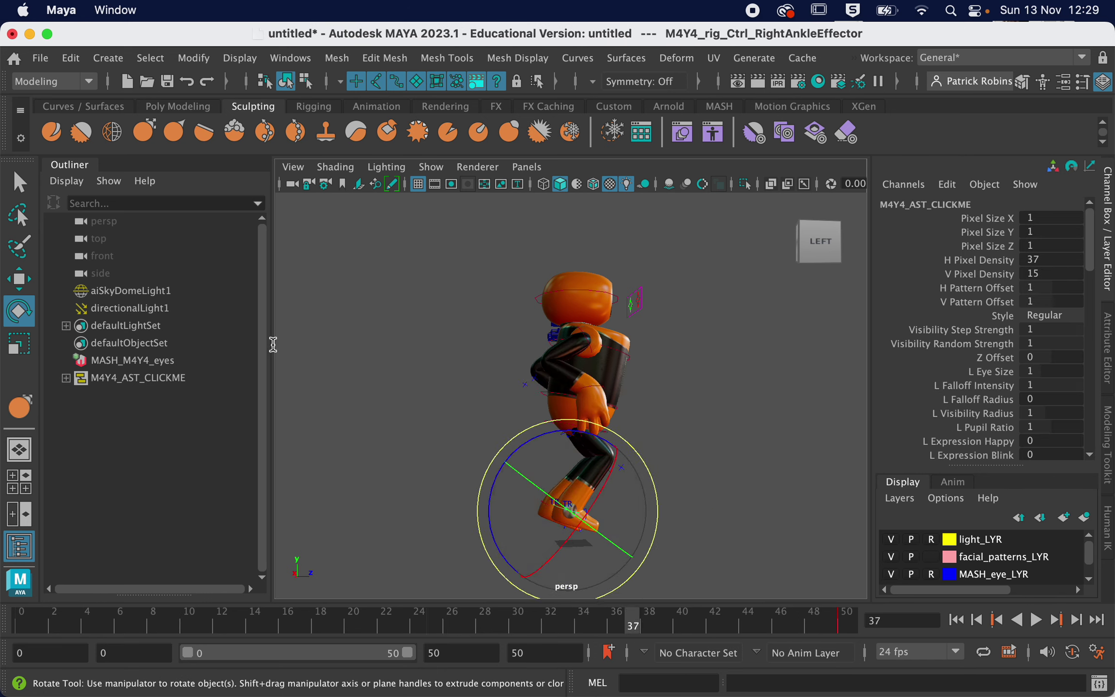
click(646, 618)
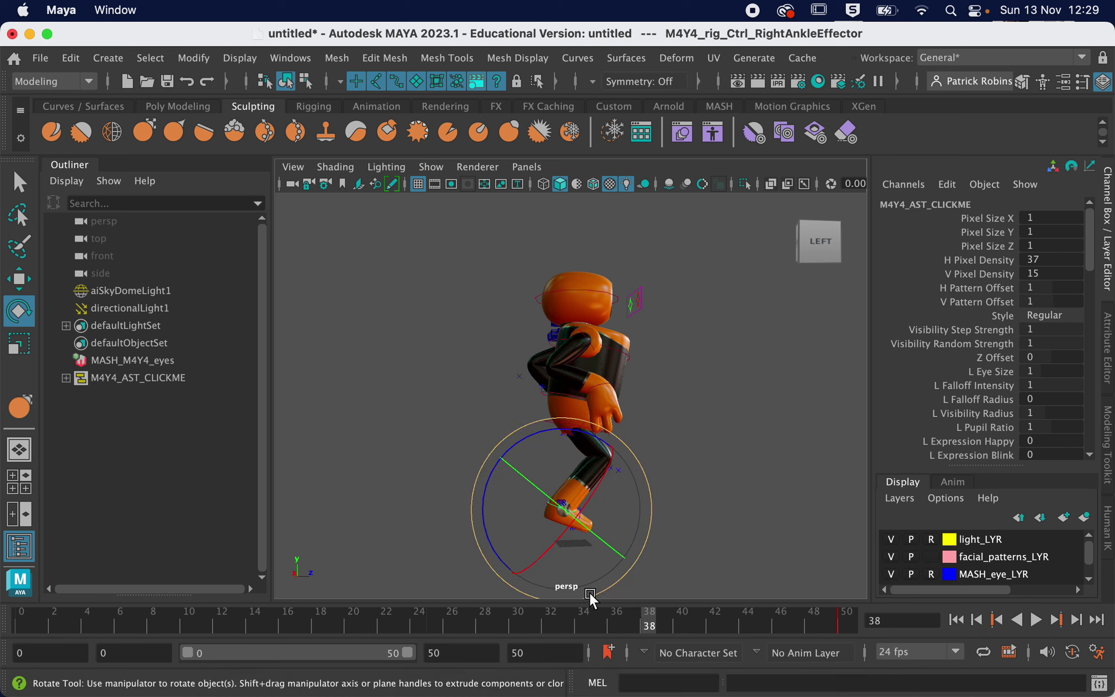
key(w)
drag(560, 431, 515, 464)
key(e)
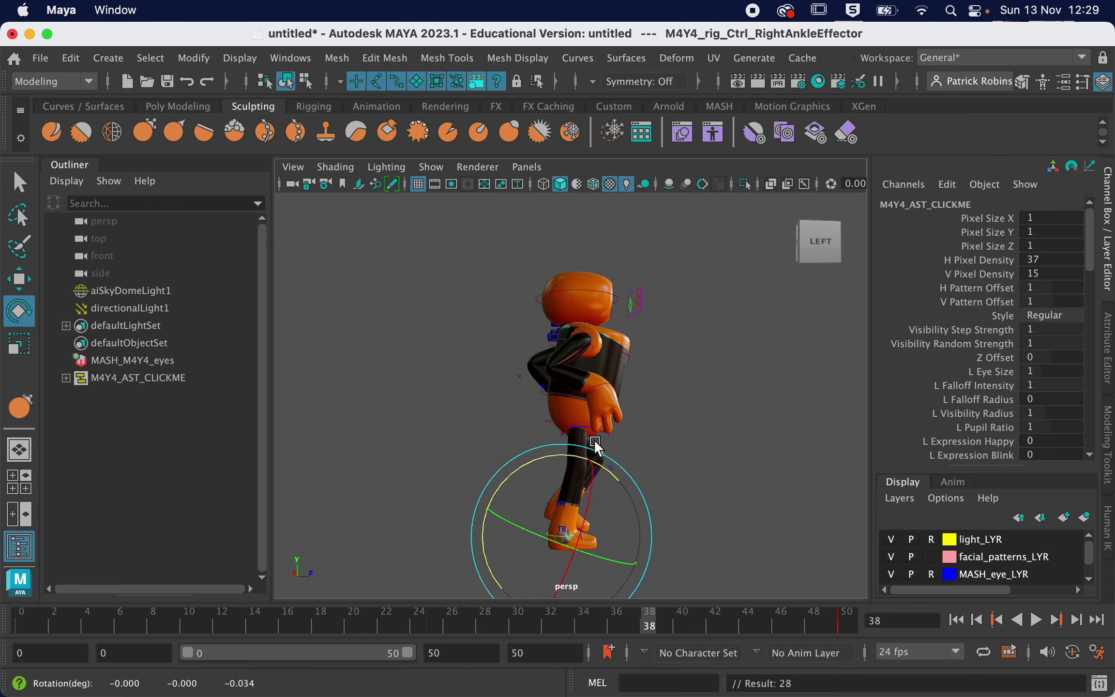
- Move the HipsEffector down to a height of 66.781 at frame 38
click(564, 424)
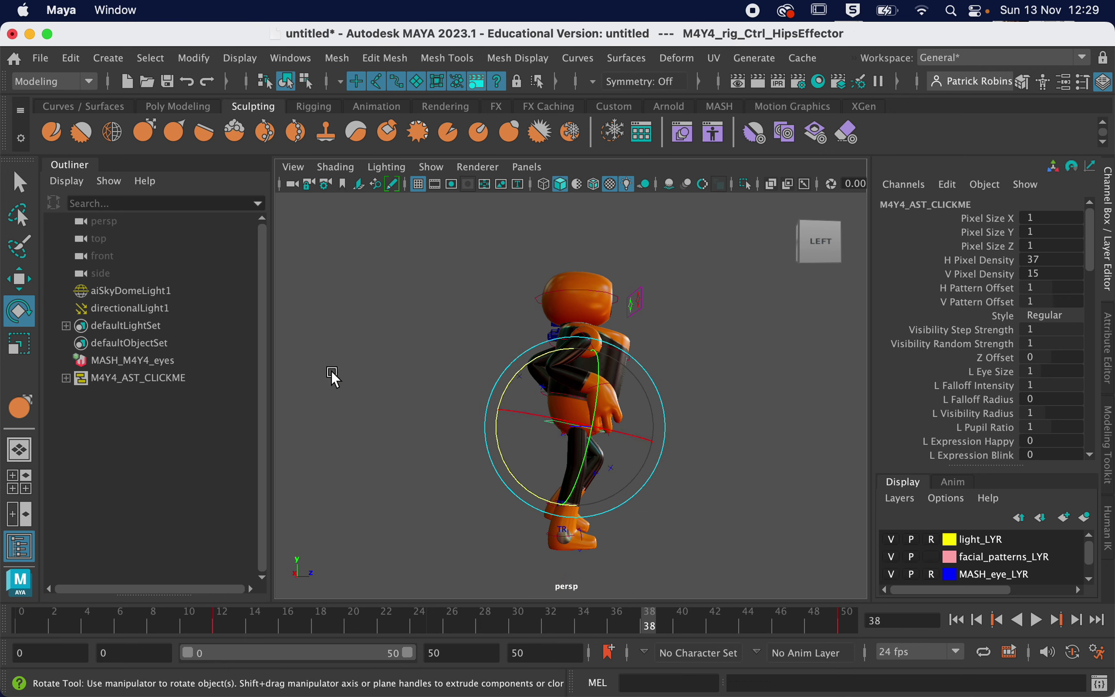
click(24, 279)
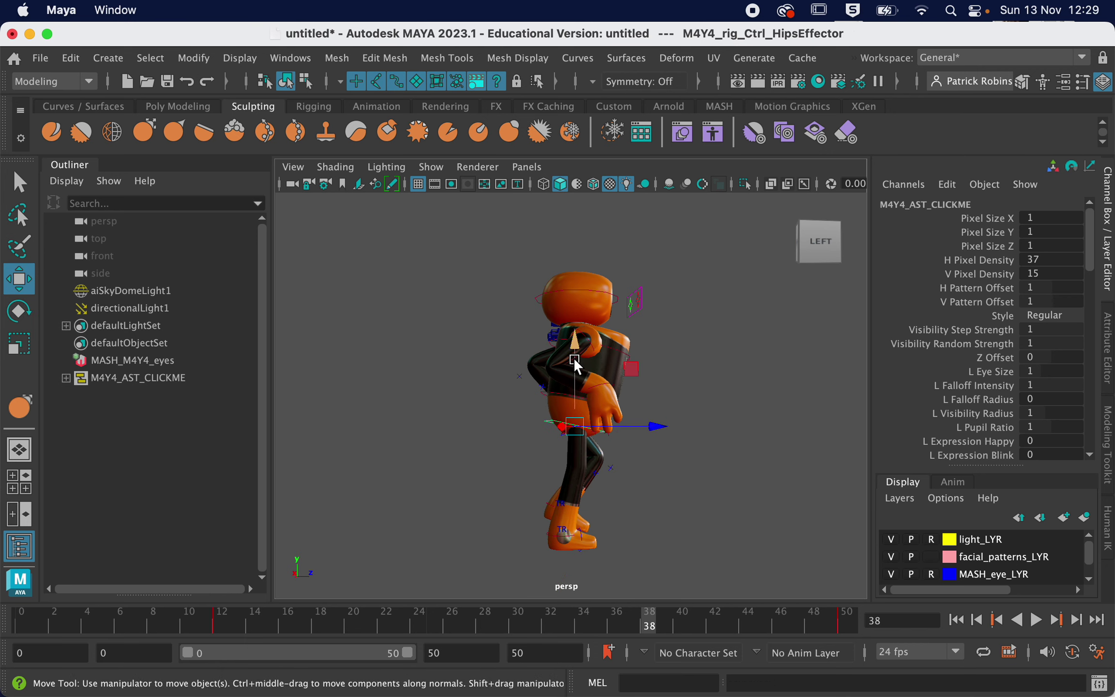
drag(572, 344, 579, 374)
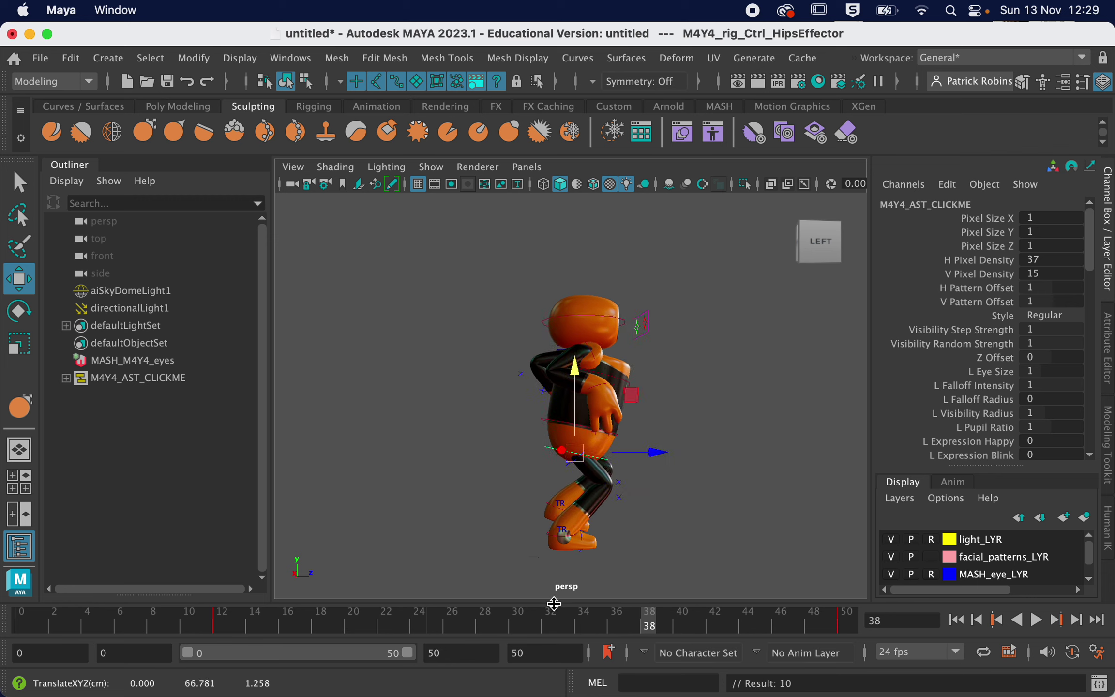
- Scrub between frames 32 and 38 to review the hip dip, then face the robot's front
drag(553, 622, 595, 645)
click(1057, 618)
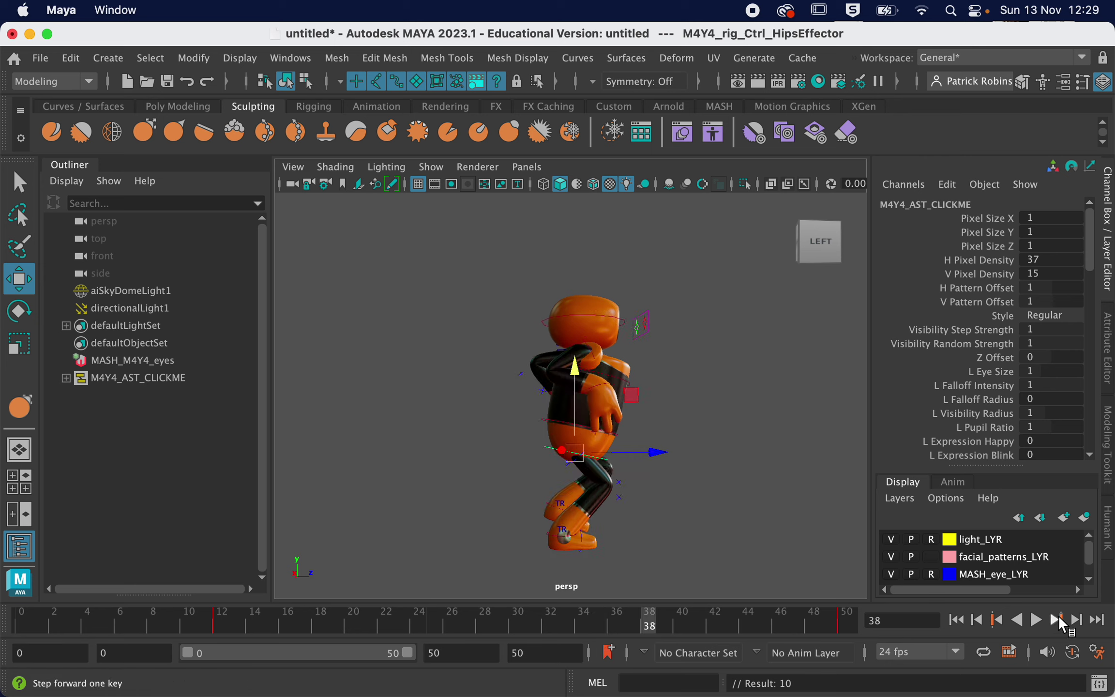
mouse_move(543, 617)
mouse_down()
mouse_move(468, 620)
mouse_move(542, 624)
mouse_up()
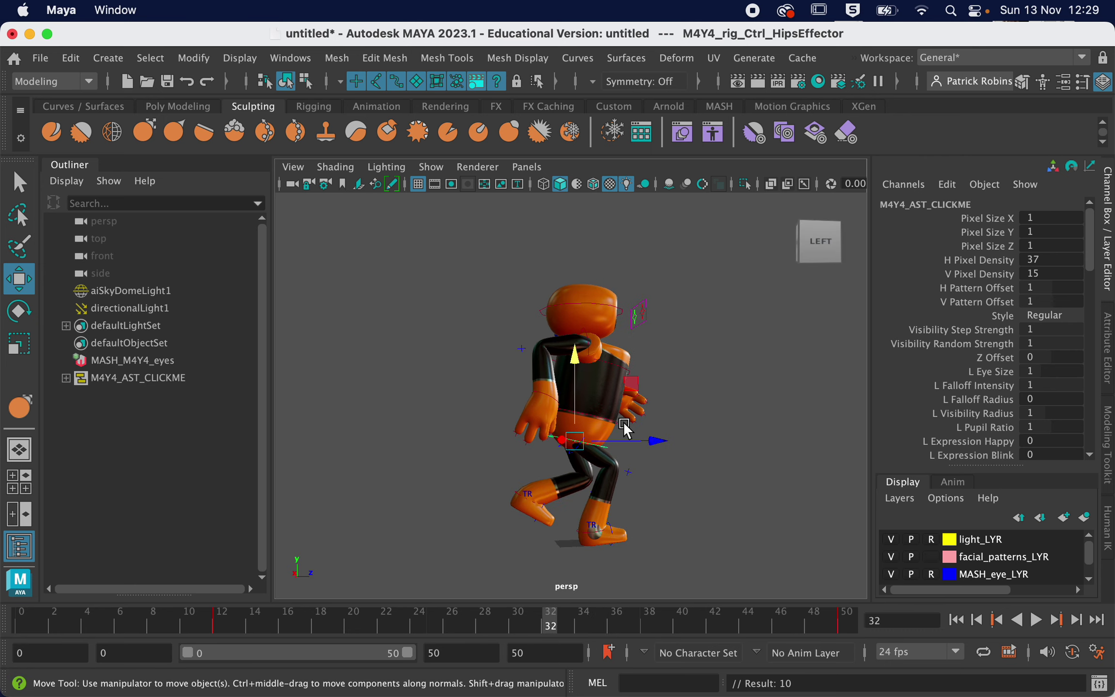
click(630, 410)
alt+drag(630, 410, 587, 428)
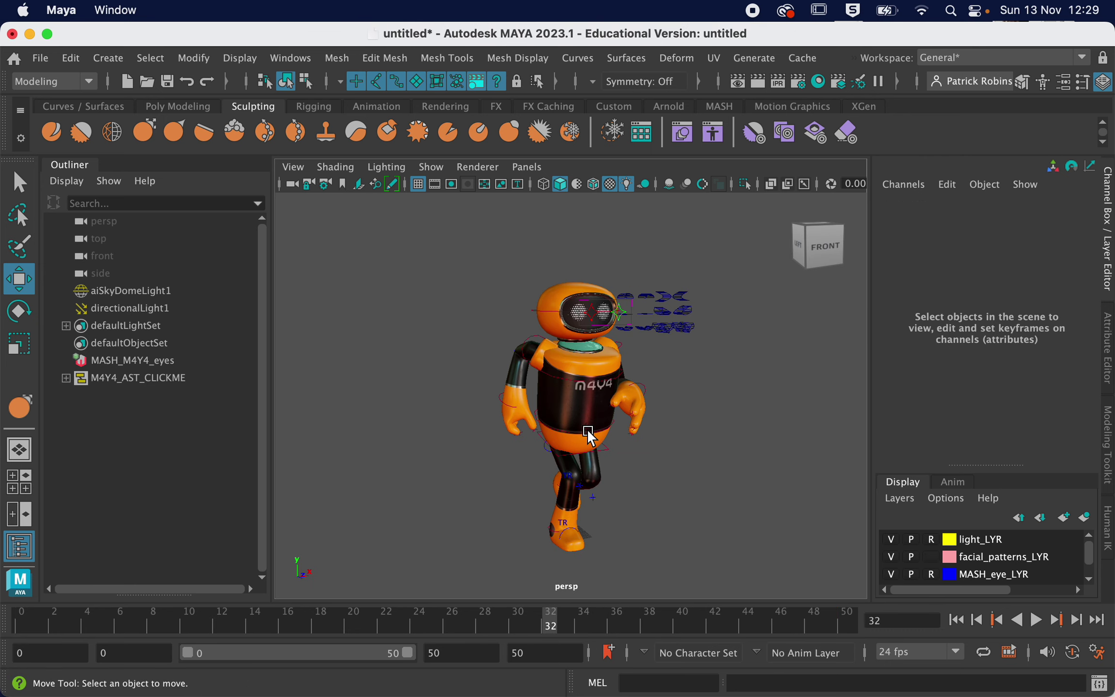
- Rotate the LeftWristEffector at frame 35 to -70.686, -20.224, 88.719
click(640, 390)
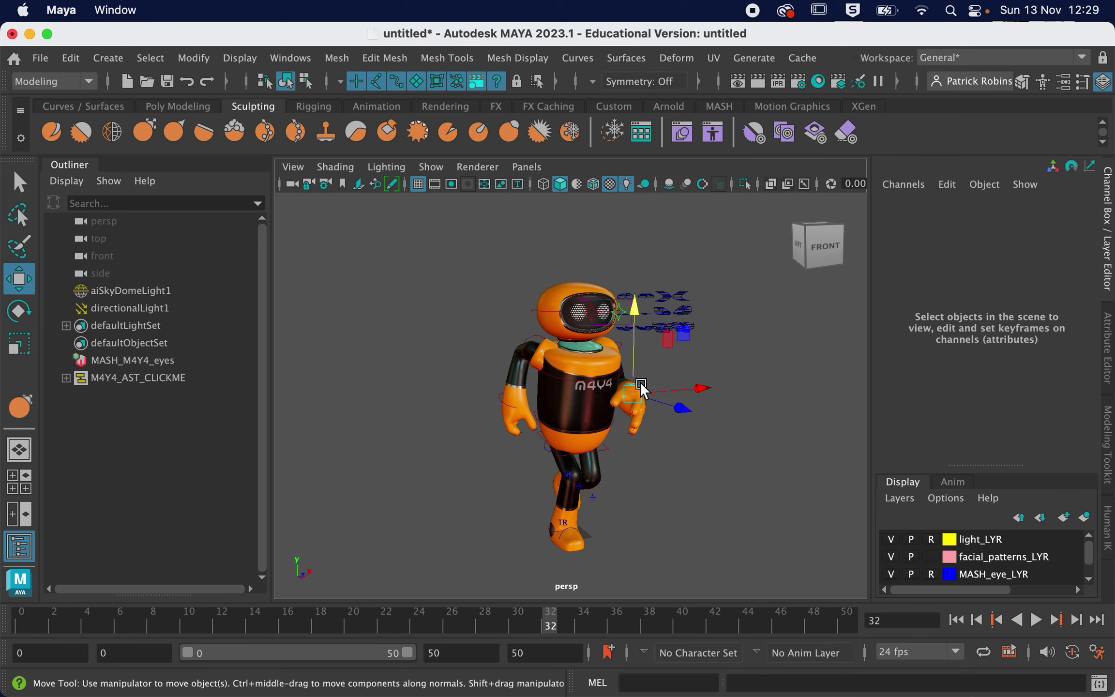
click(608, 619)
alt+drag(637, 480, 747, 455)
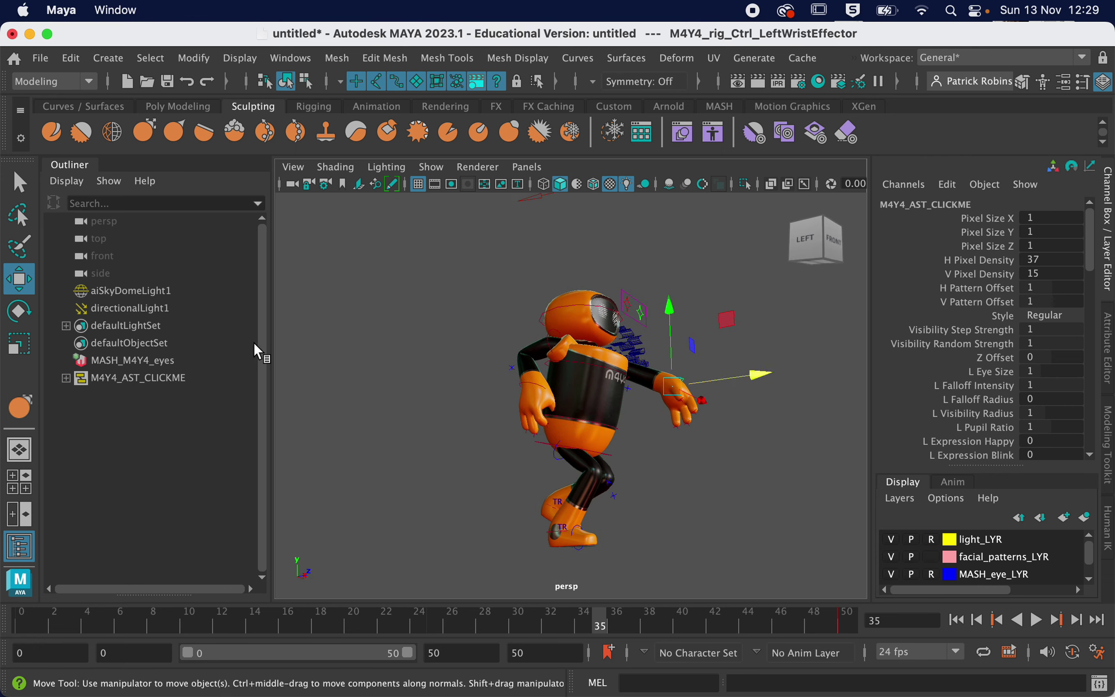
click(19, 311)
drag(758, 357, 695, 314)
- Play the walk backwards and forwards from frame 3 to check the arm swing
drag(432, 624, 71, 626)
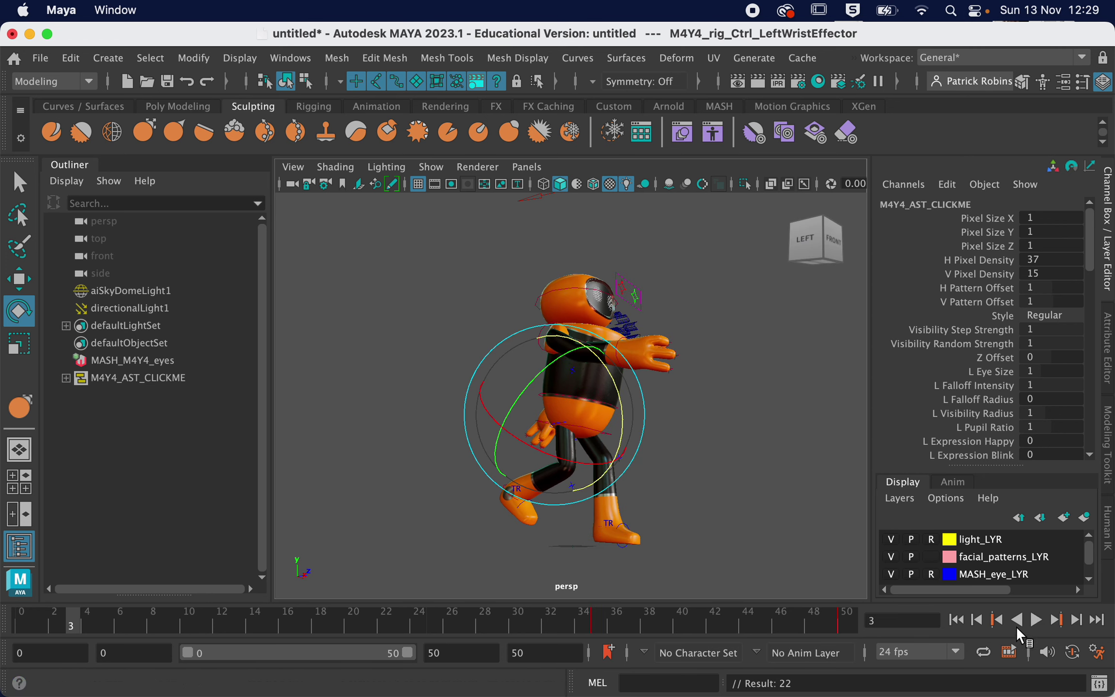
click(1016, 619)
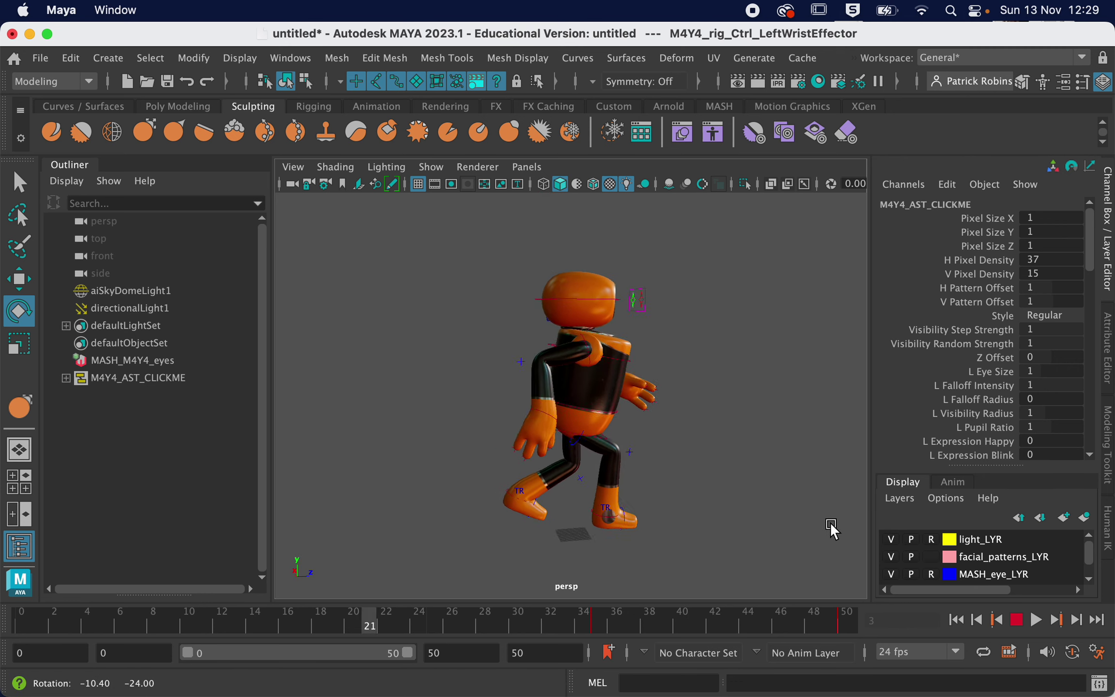
click(1034, 619)
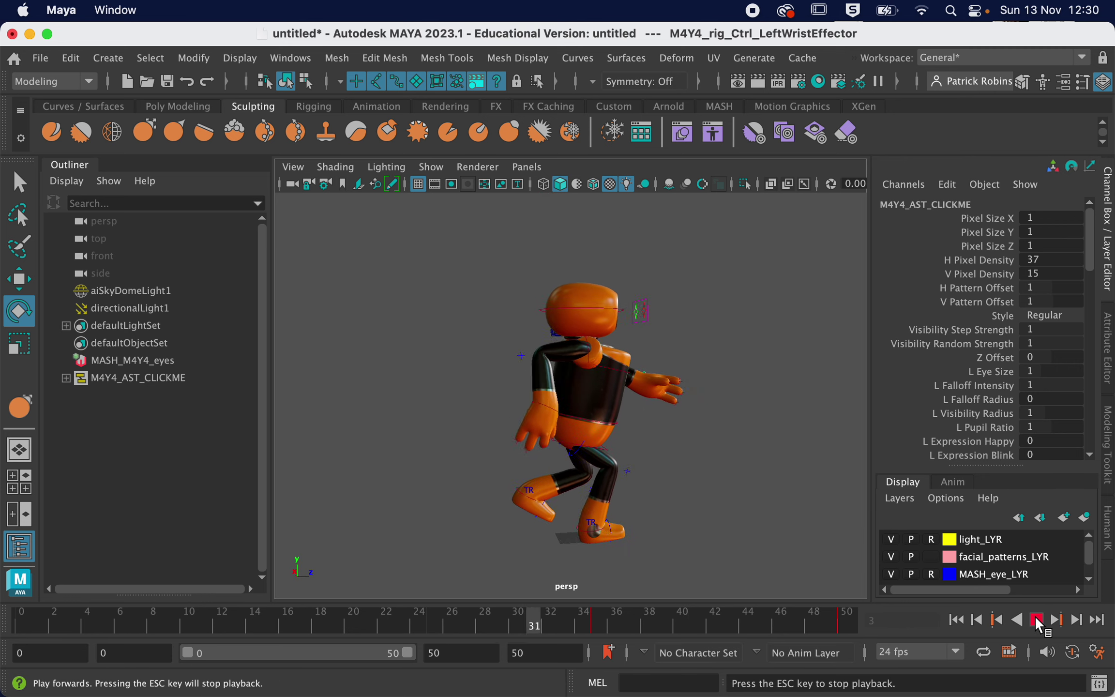
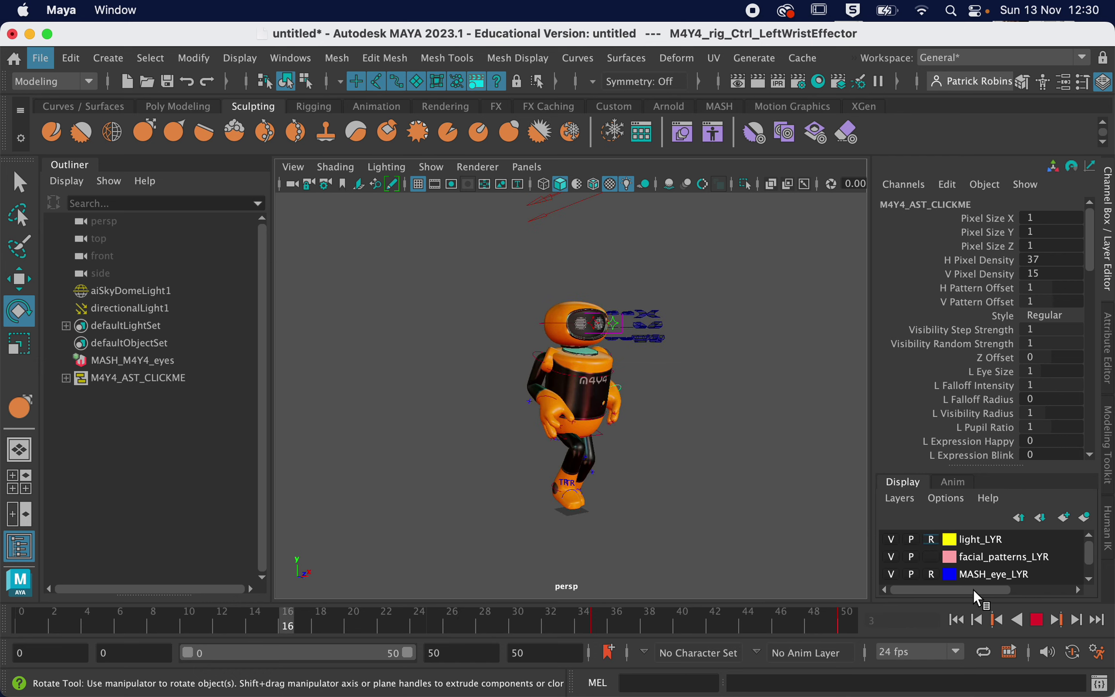
- At frame 12, select the head control and tilt the head about 9 degrees
click(1035, 620)
key(alt+v)
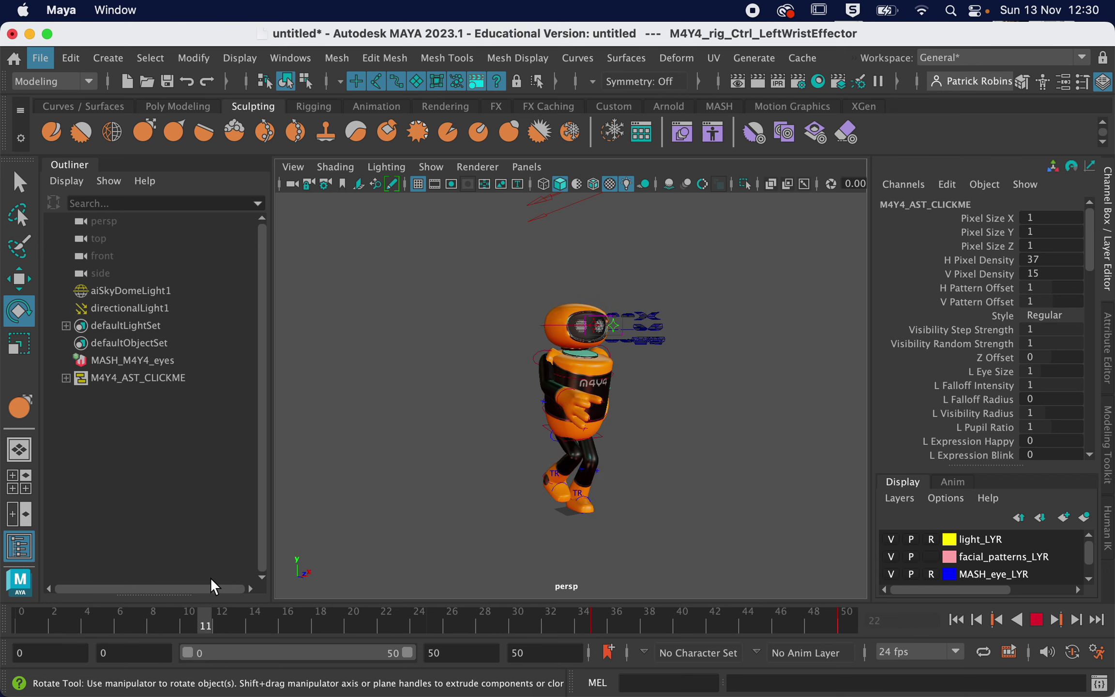
key(alt+v)
click(572, 312)
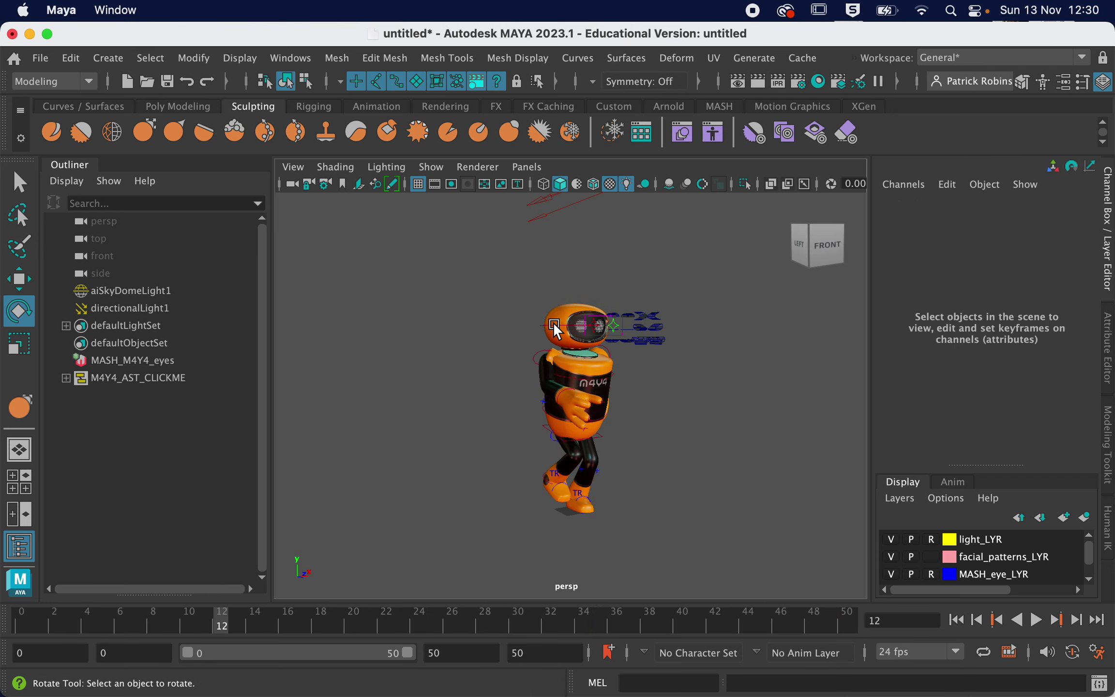
click(556, 325)
mouse_move(610, 303)
mouse_down()
mouse_move(616, 293)
mouse_move(616, 320)
mouse_up()
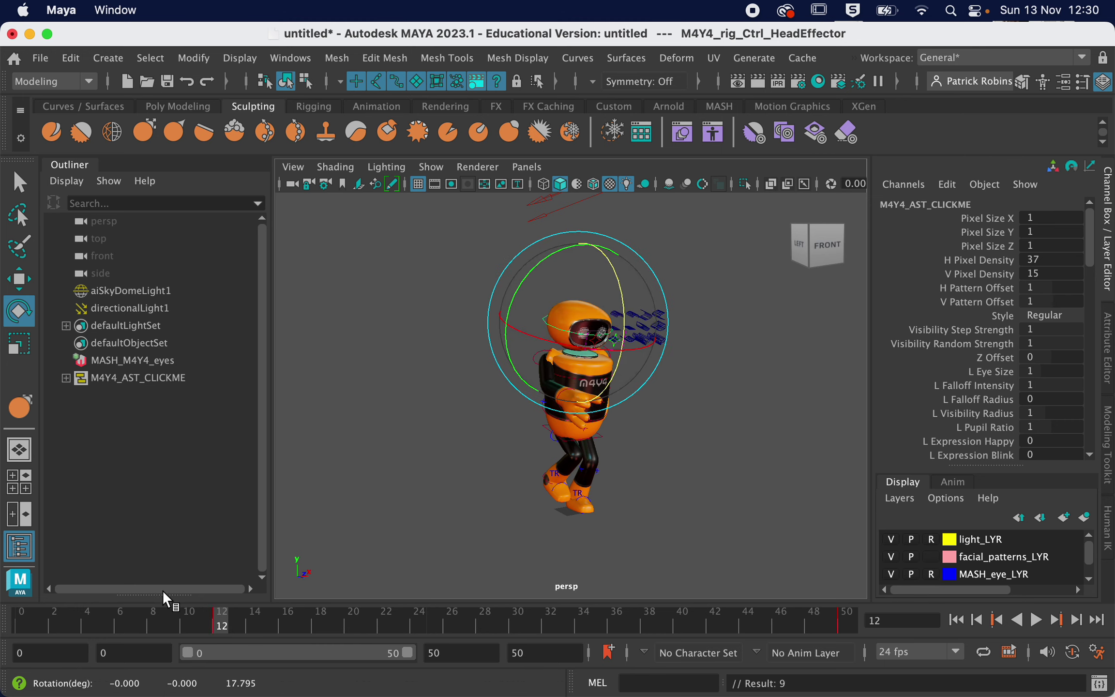
- Review the tilt, then tilt the head further at frame 39
key(alt+v)
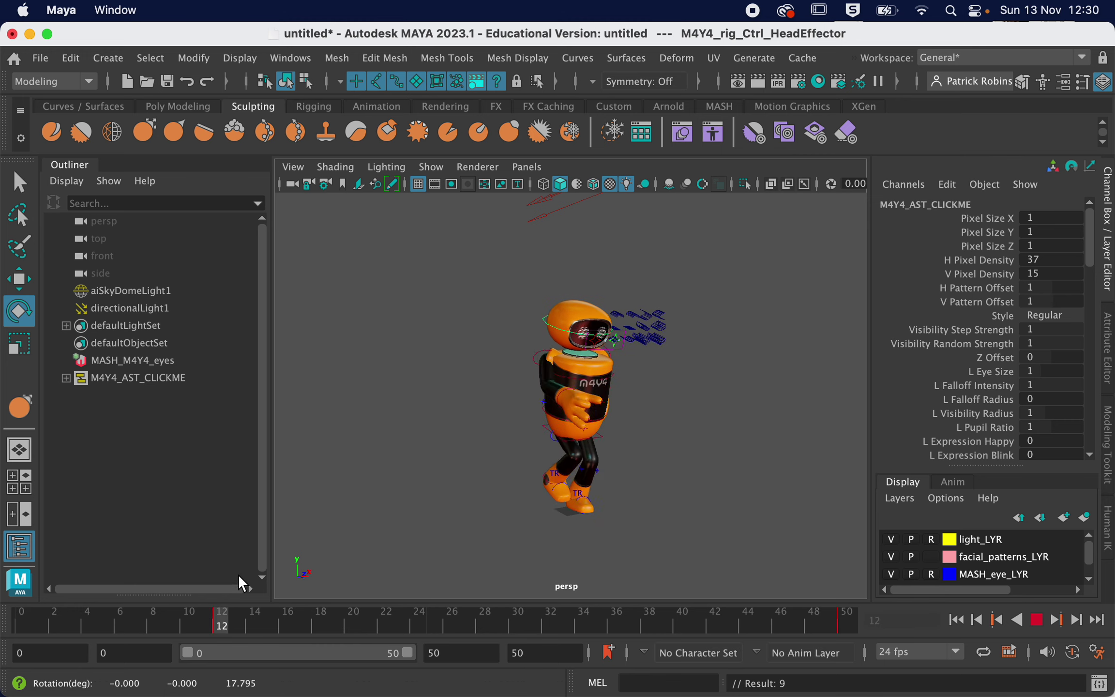
key(alt+v)
drag(546, 612, 657, 624)
drag(620, 312, 608, 363)
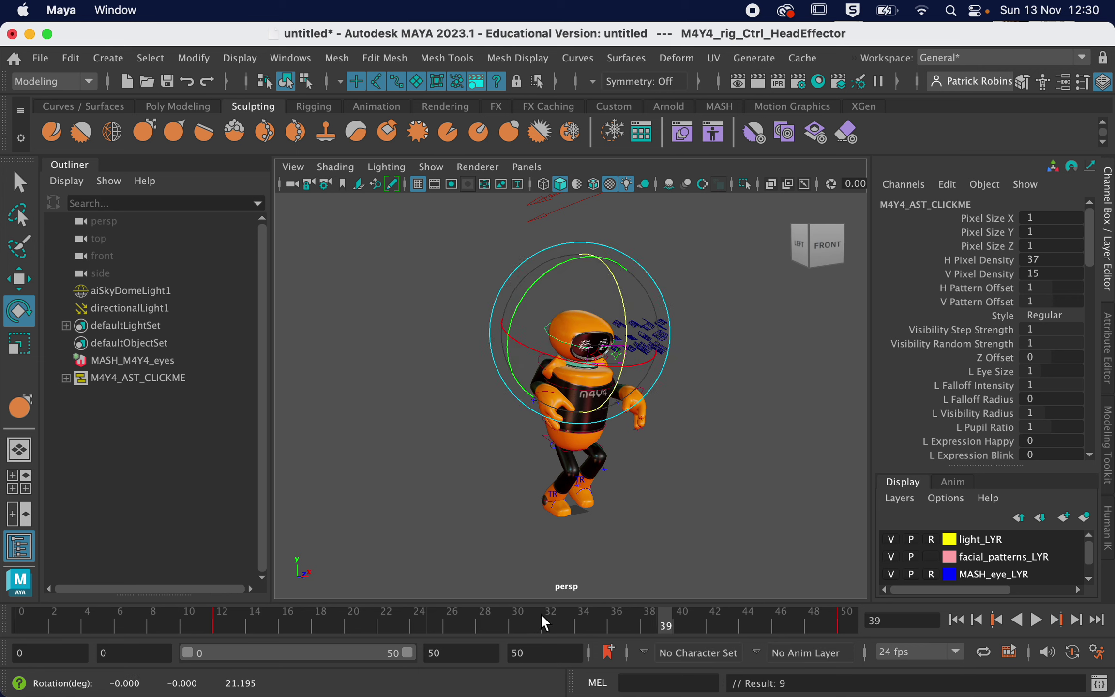
- Play the animation from frame 8 to review the head bob, then return to frame 0
drag(541, 619, 154, 624)
click(1036, 621)
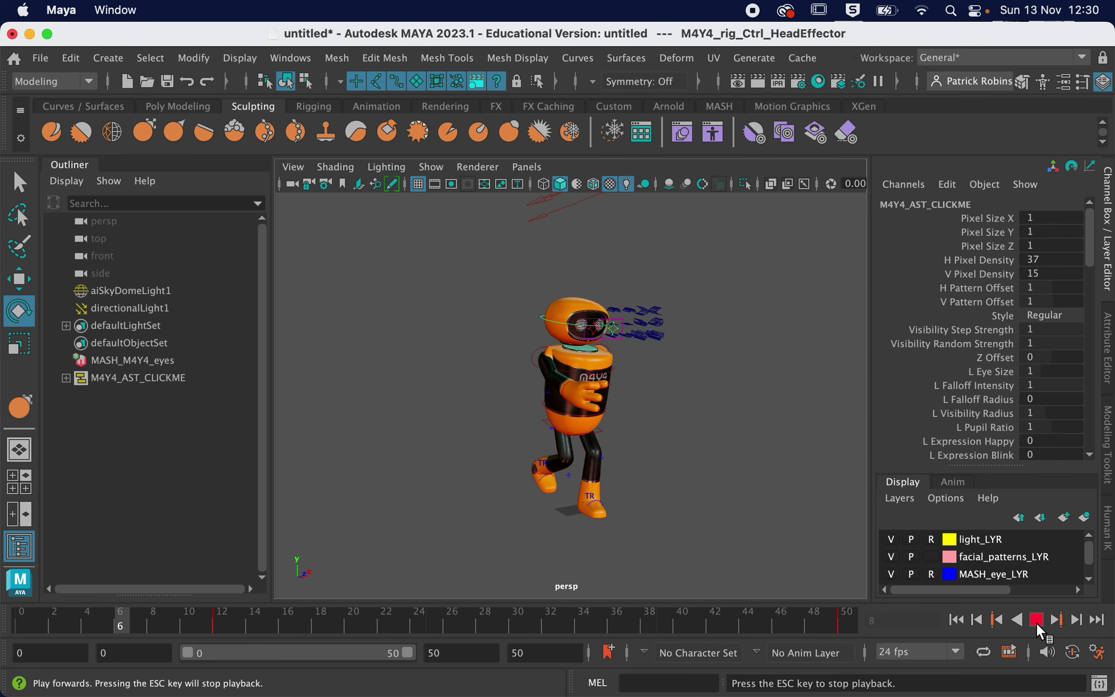
click(1036, 626)
drag(271, 620, 15, 624)
- Select the right wrist control at frame 11
click(507, 492)
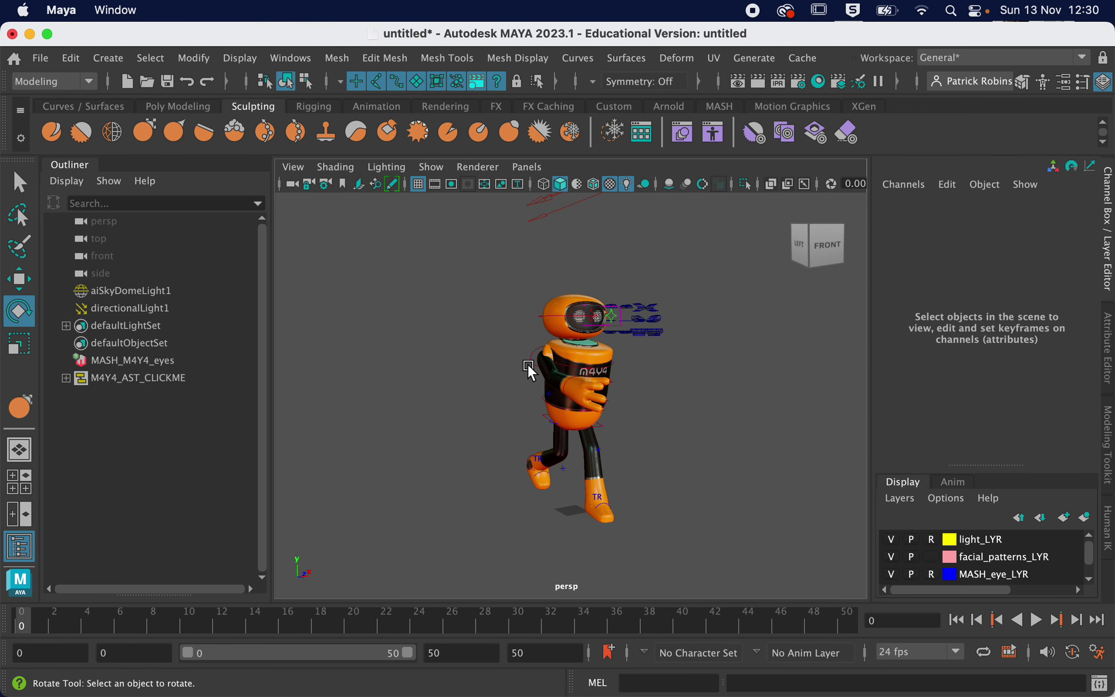
click(566, 385)
drag(43, 623, 158, 622)
- Delete the right wrist keys in frames 8–12 and play back the change
right_click(180, 620)
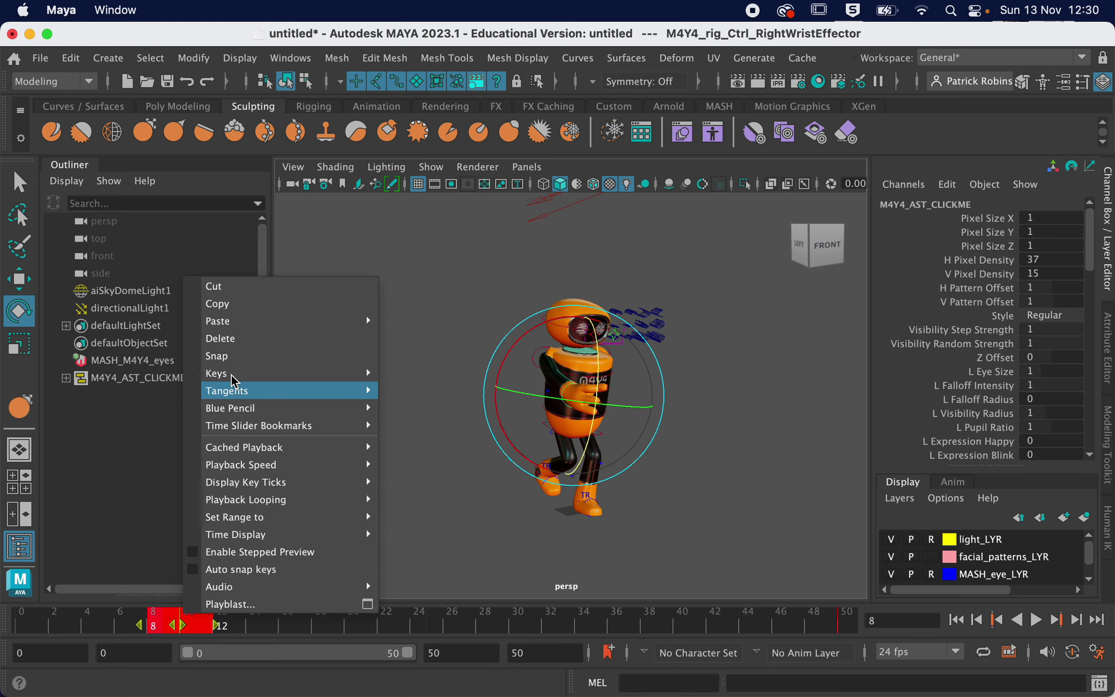
click(222, 338)
key(alt+v)
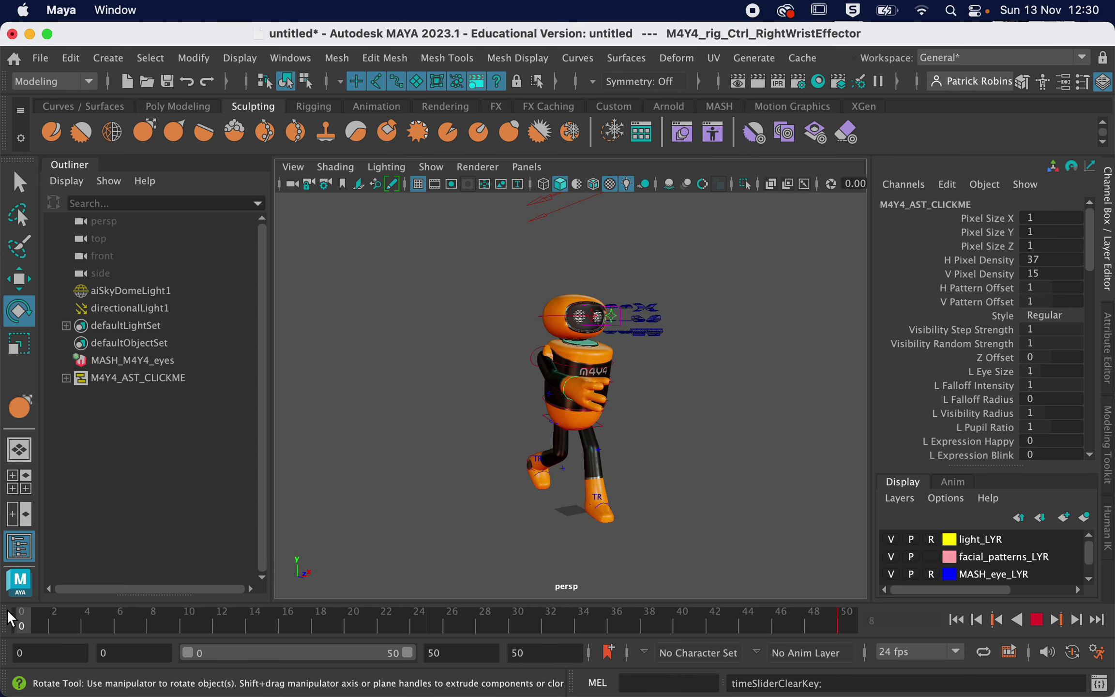
- At frame 12, lower the right hand and rotate the arm into a new pose
mouse_move(213, 607)
mouse_down()
mouse_move(95, 626)
mouse_move(221, 622)
mouse_up()
click(19, 280)
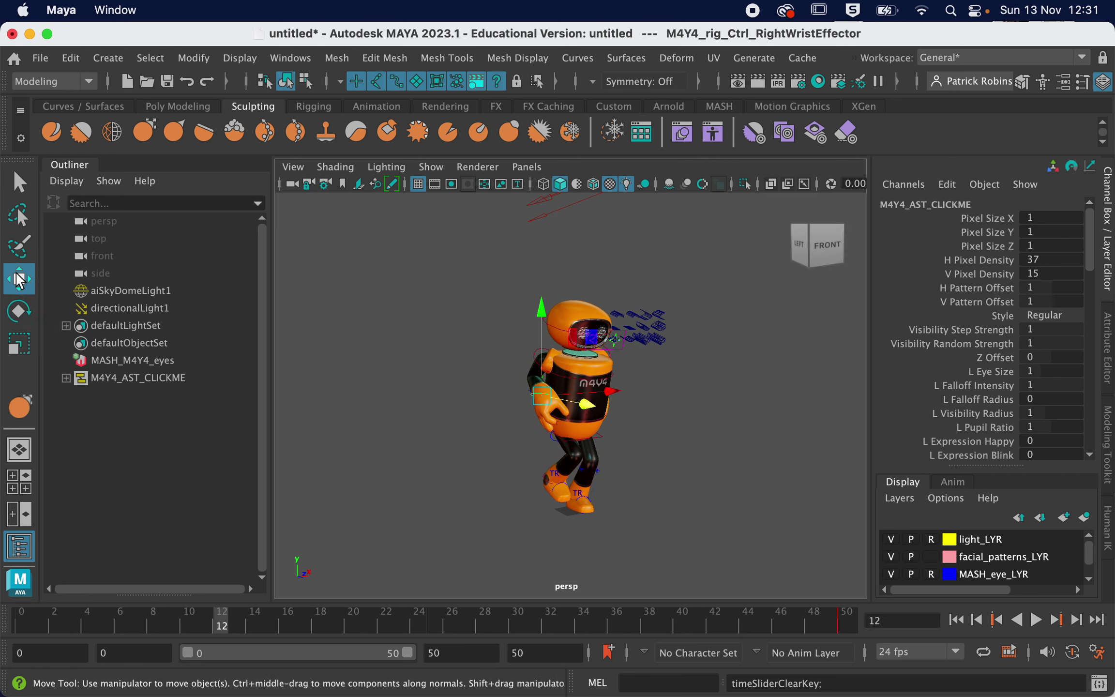
drag(534, 310, 526, 343)
click(11, 315)
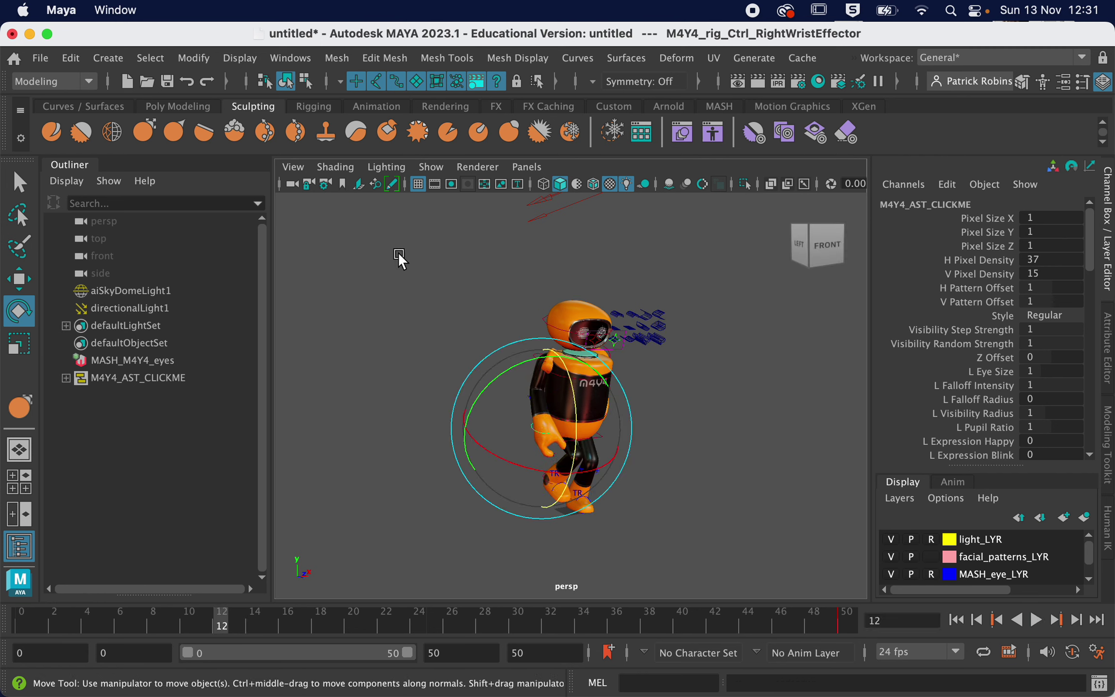
drag(571, 404, 568, 364)
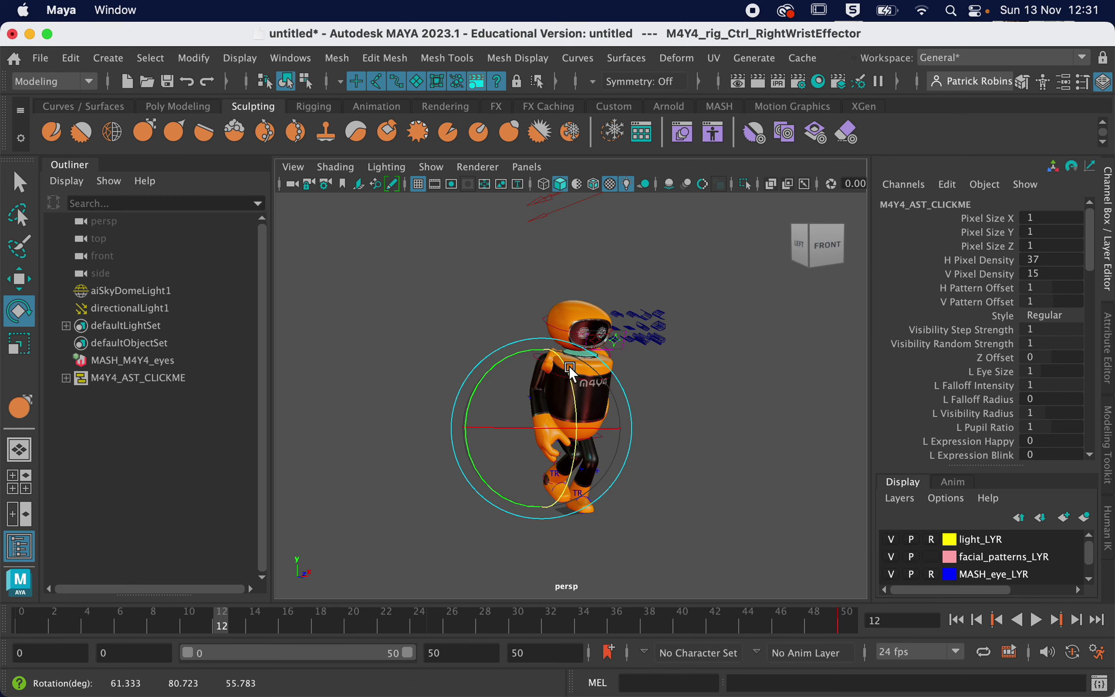
- Replay the walk from frame 1, then select the left wrist control at frame 34
drag(188, 616, 38, 625)
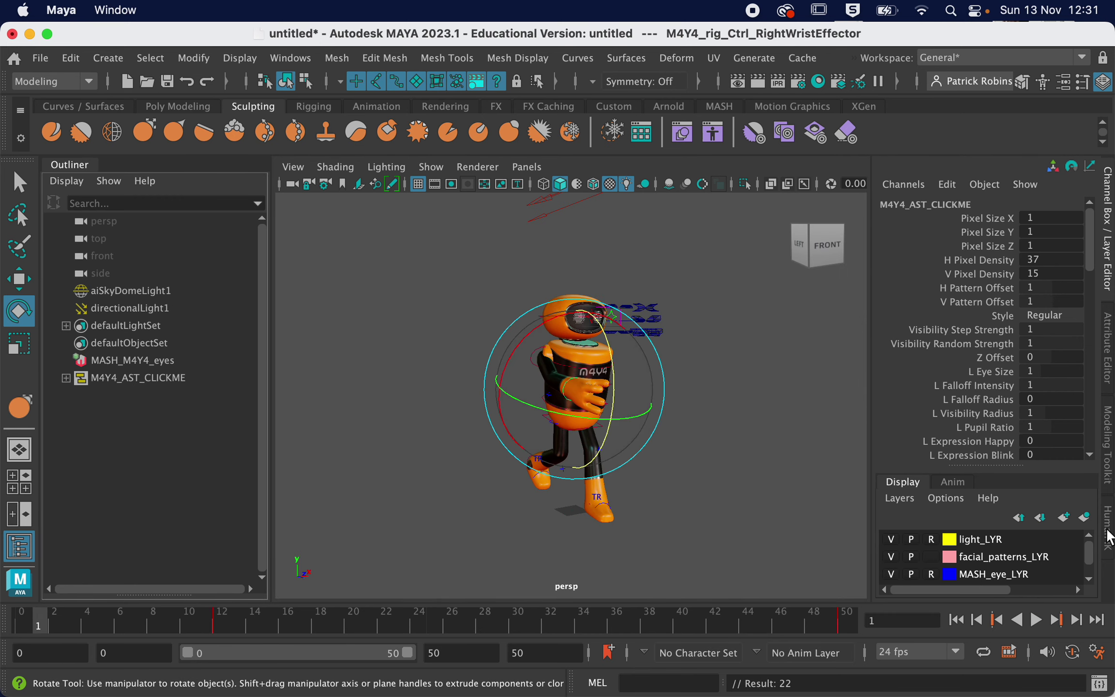
click(1036, 621)
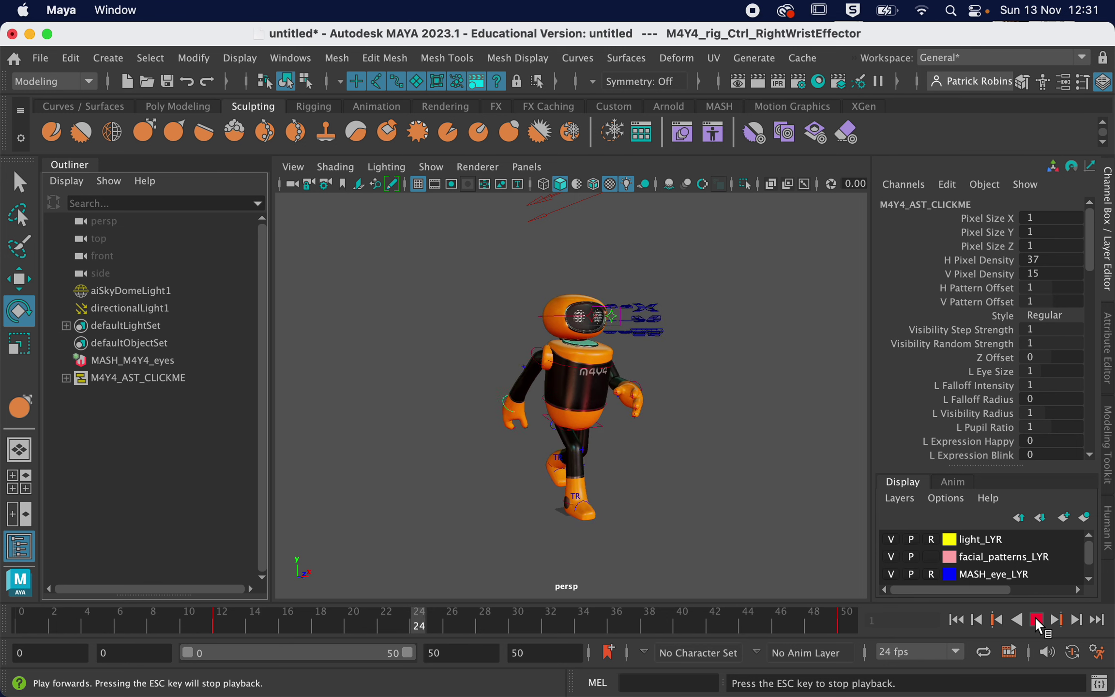
drag(713, 628, 581, 625)
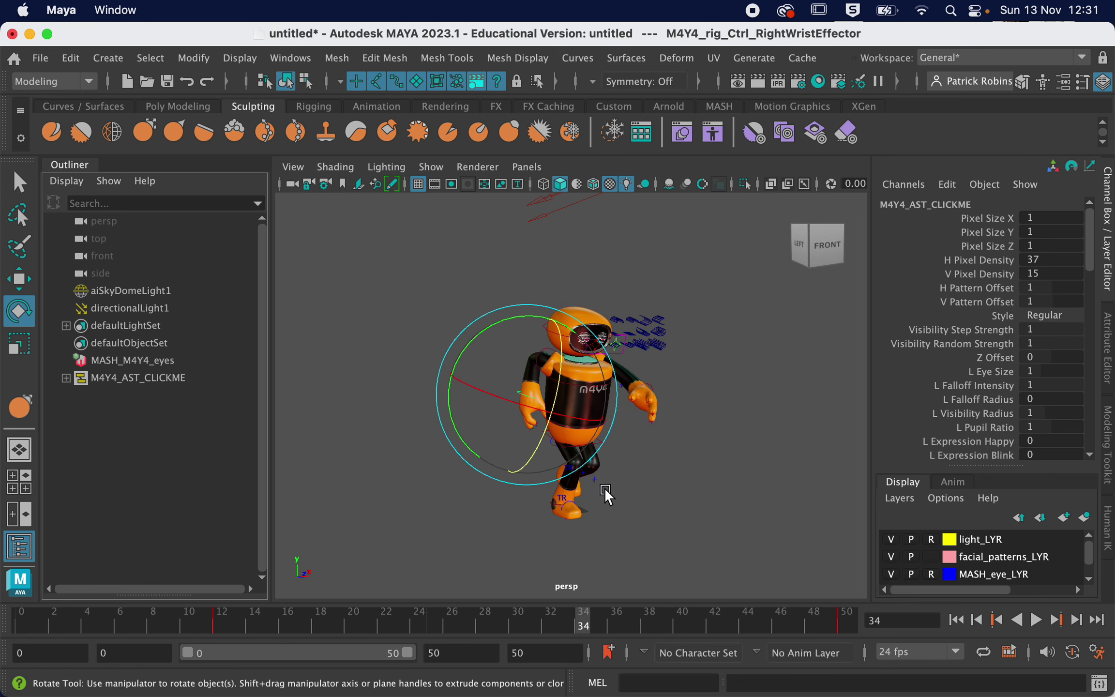
click(648, 392)
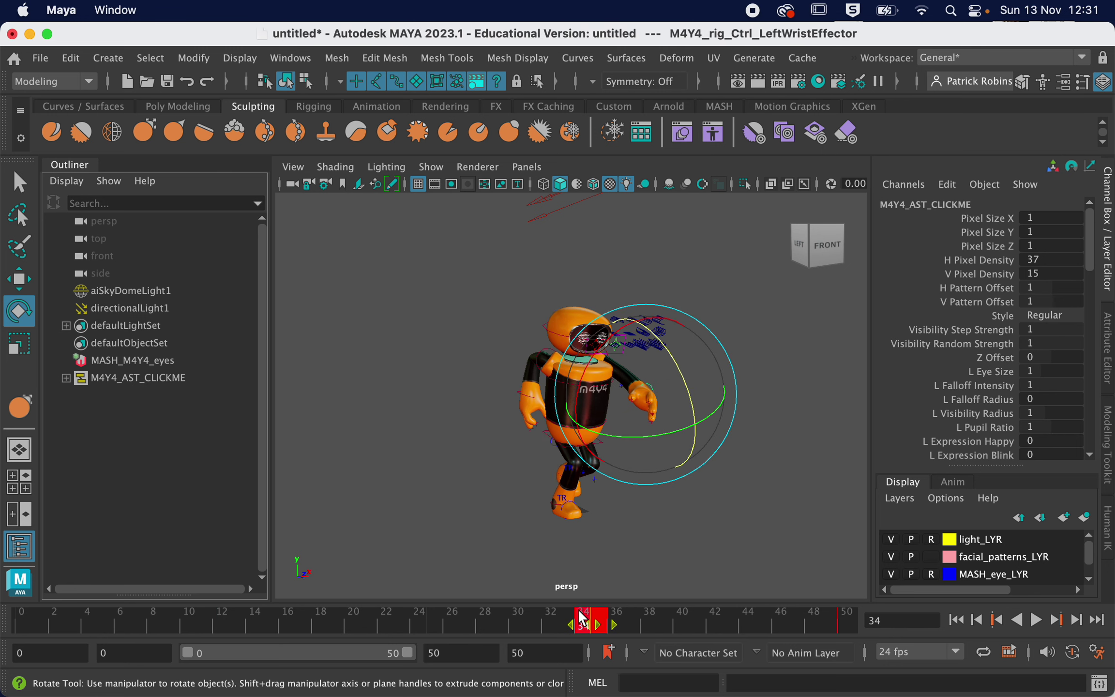
- Delete the left wrist key at frame 34 and scrub to review the arm motion
right_click(599, 619)
click(637, 337)
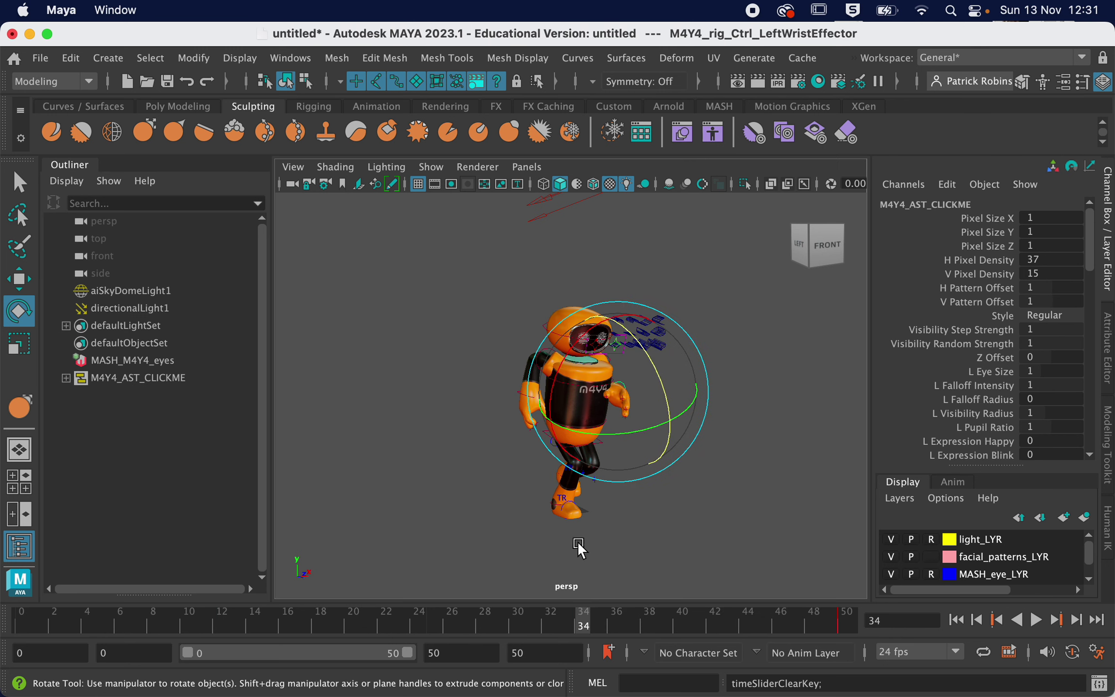
drag(449, 635, 600, 638)
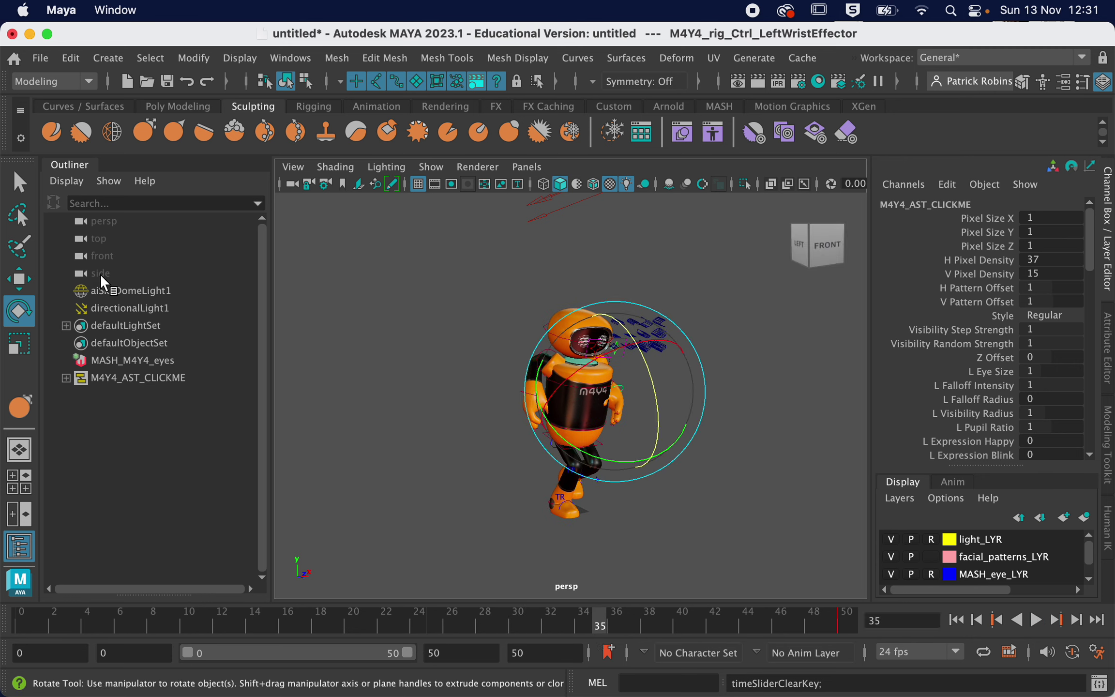
- At frame 35, raise the left hand and rotate the left wrist further
click(10, 284)
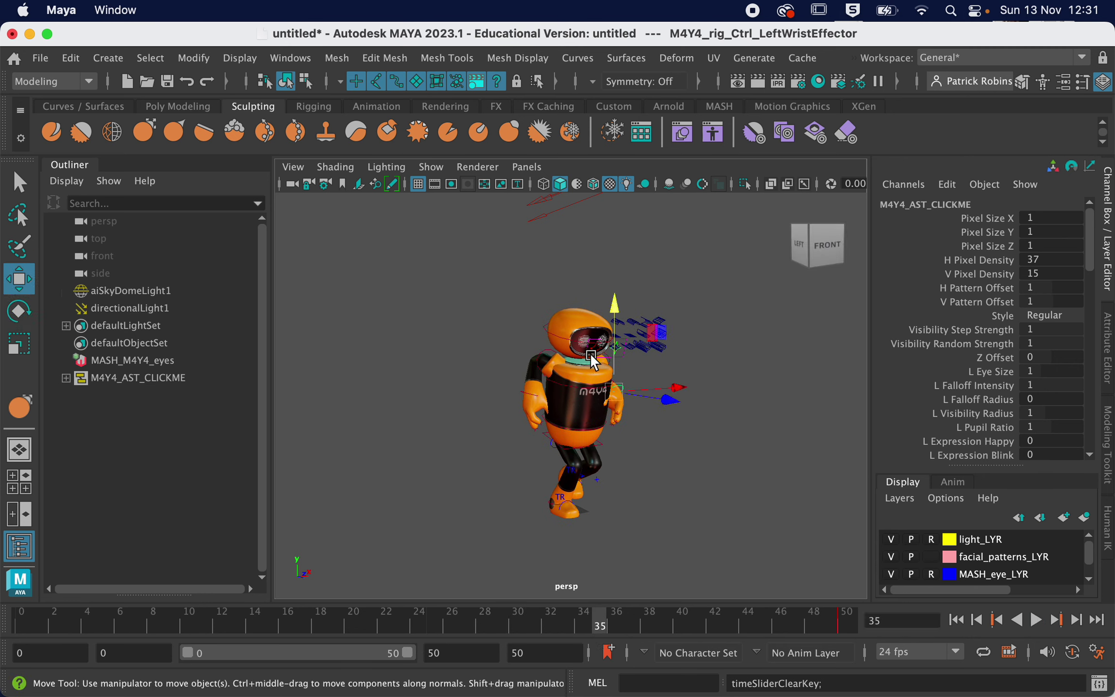
drag(624, 305, 617, 316)
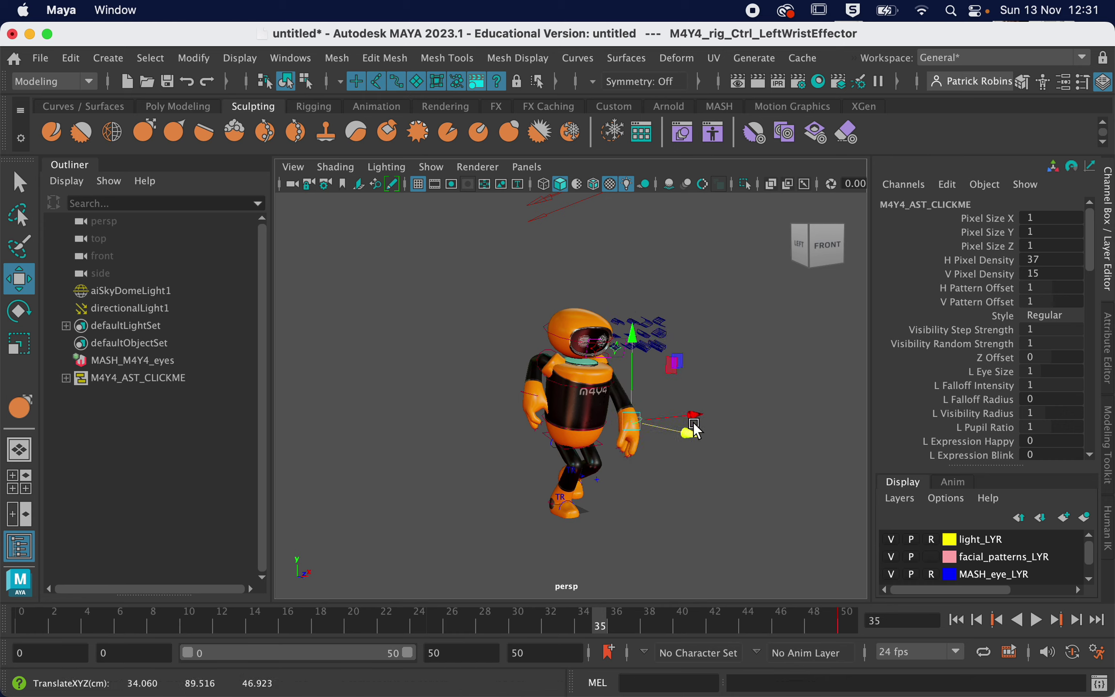
alt+drag(694, 428, 675, 425)
click(10, 304)
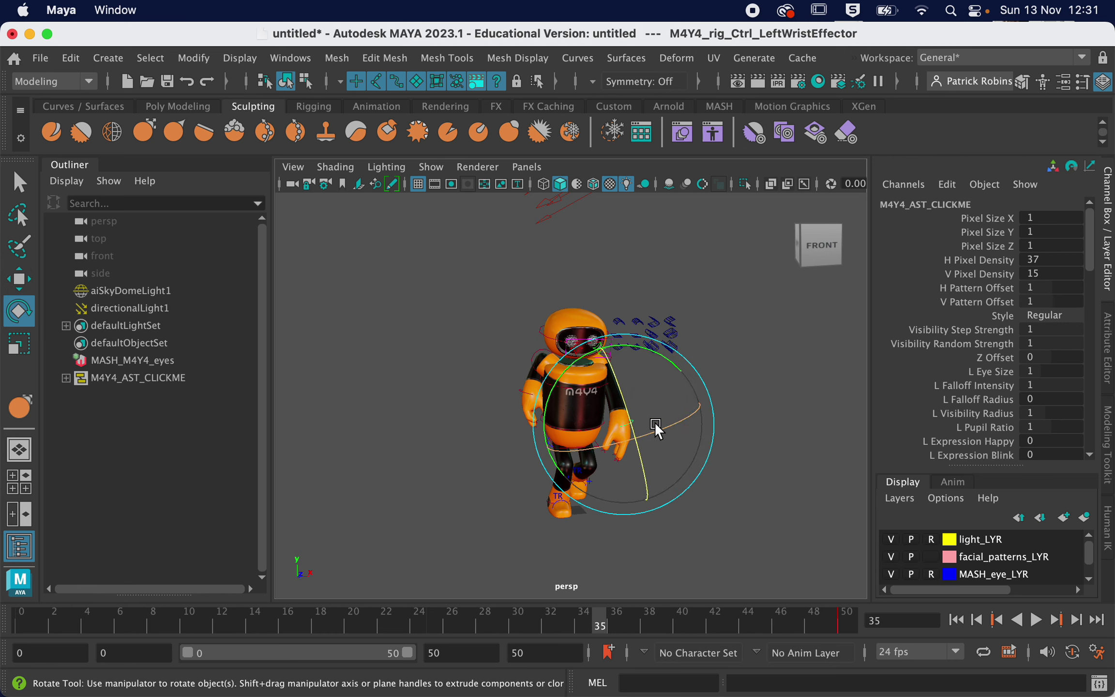
drag(627, 384, 637, 376)
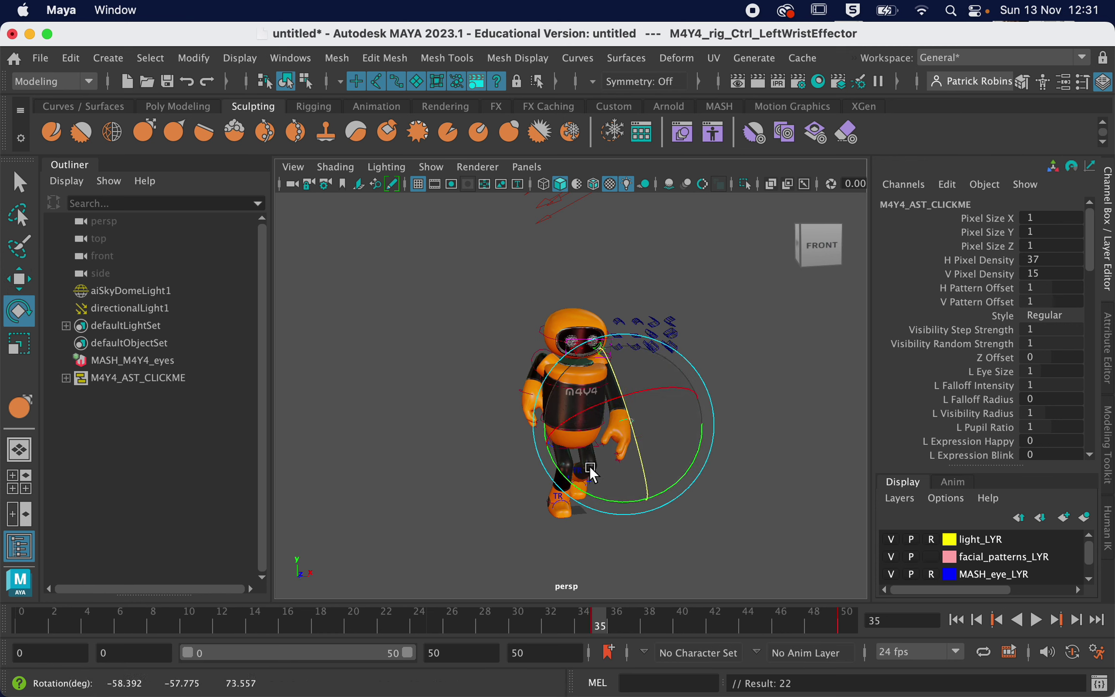
- Play the walk from frame 4 to check the left arm, stopping at frame 14
mouse_move(464, 614)
mouse_down()
mouse_move(84, 669)
mouse_move(4, 608)
mouse_up()
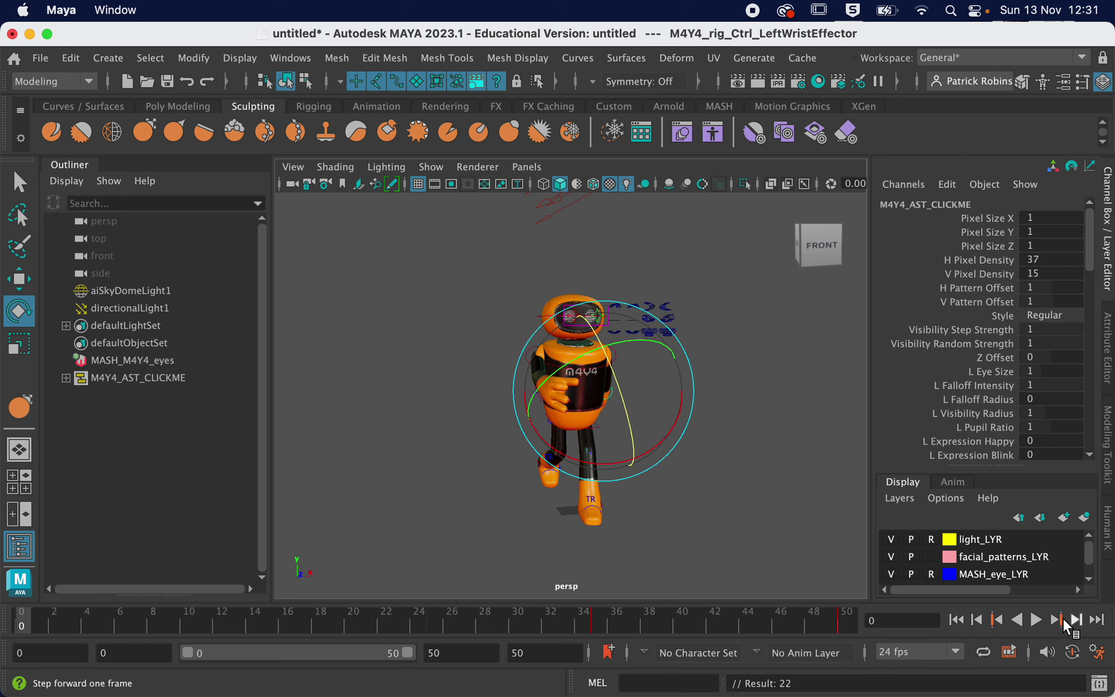
click(1037, 620)
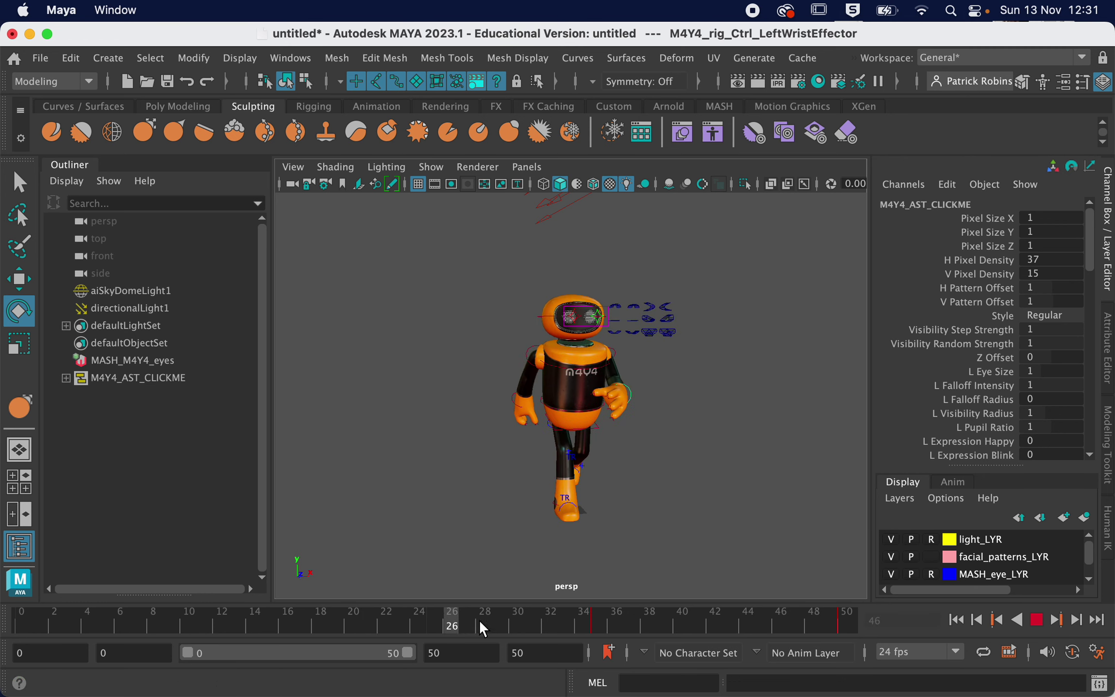
click(1056, 620)
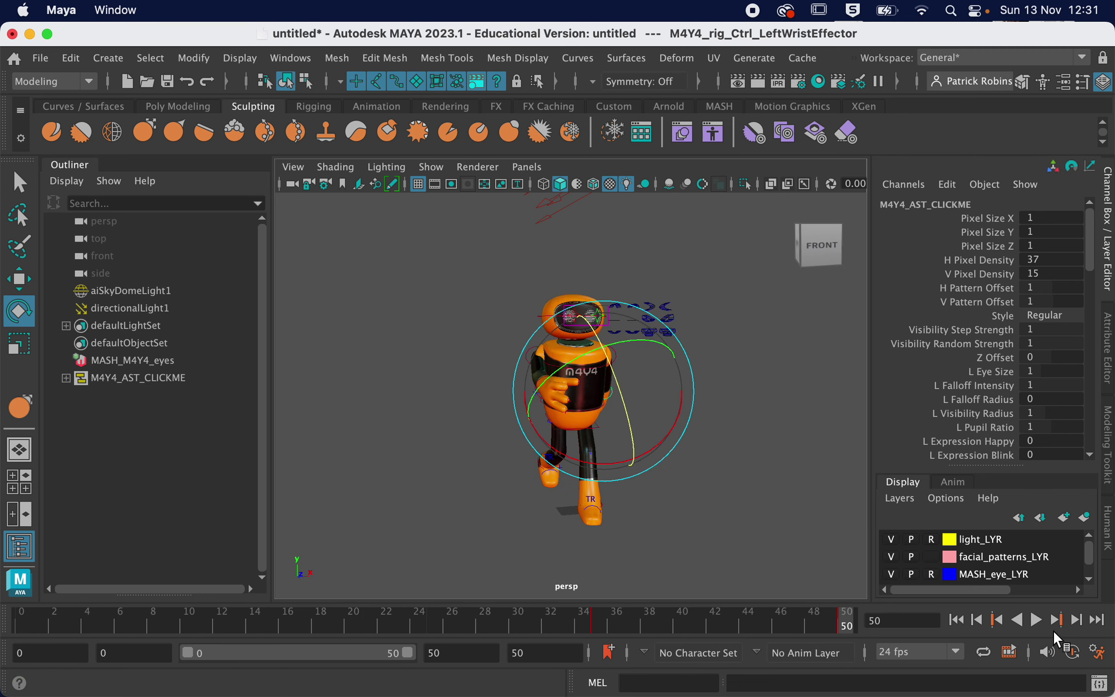
click(1036, 620)
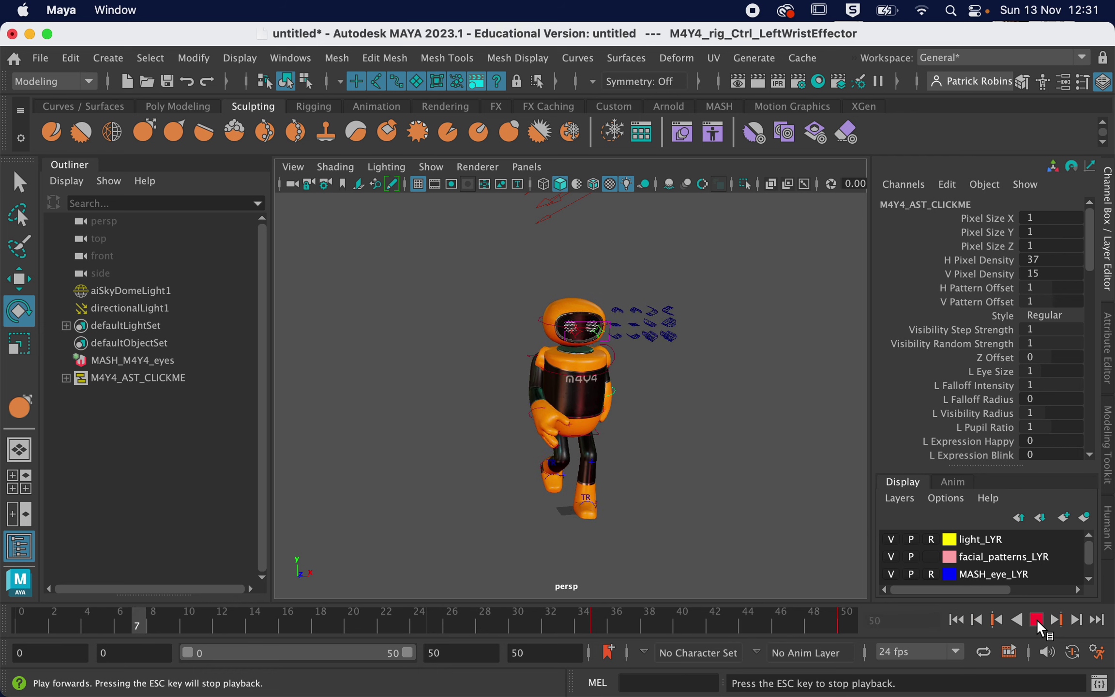
click(254, 625)
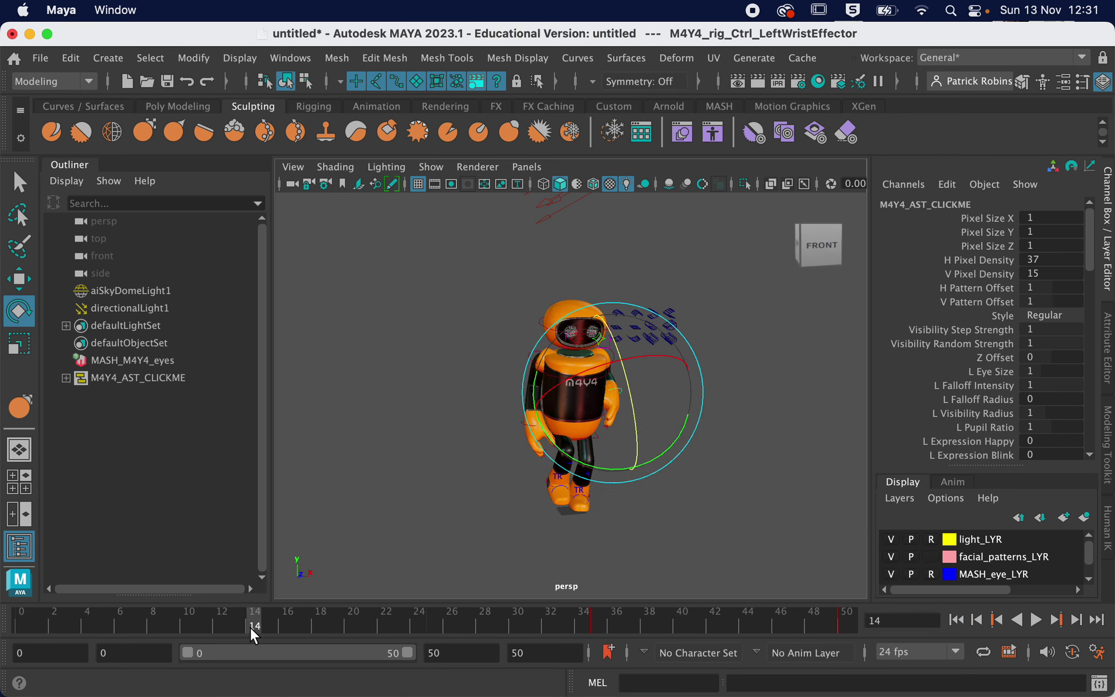
- At frame 15, move the left hand up beside the head, then return to frame 0
mouse_move(254, 626)
mouse_down()
mouse_move(288, 626)
mouse_move(270, 628)
mouse_up()
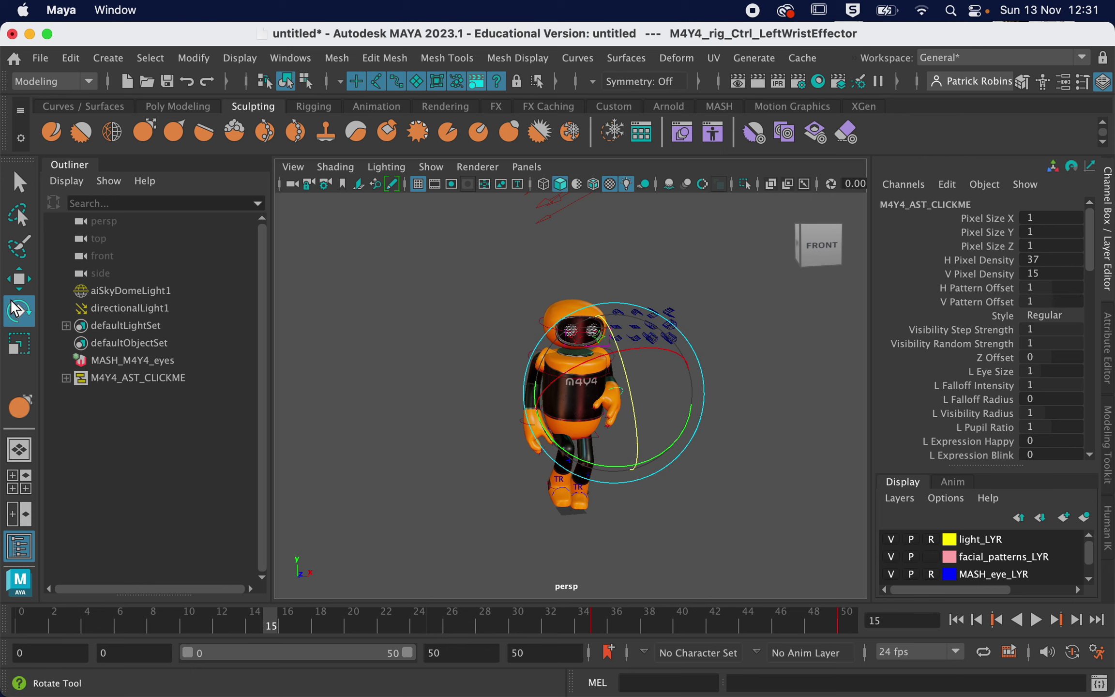
click(18, 279)
drag(689, 390, 633, 320)
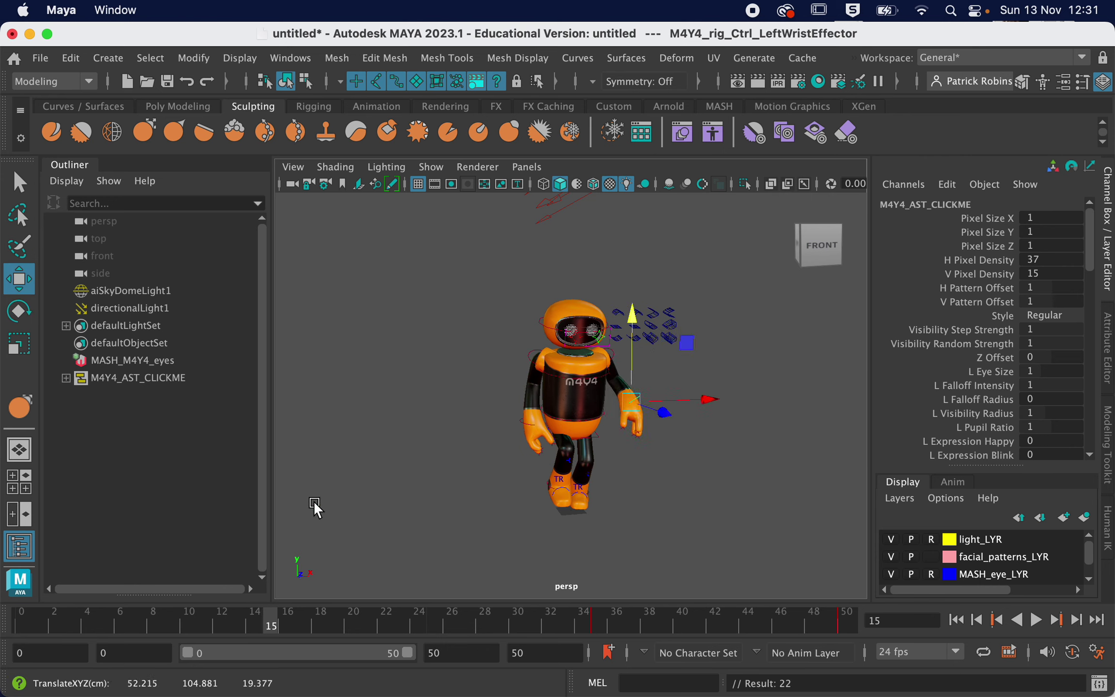
drag(188, 634, 2, 631)
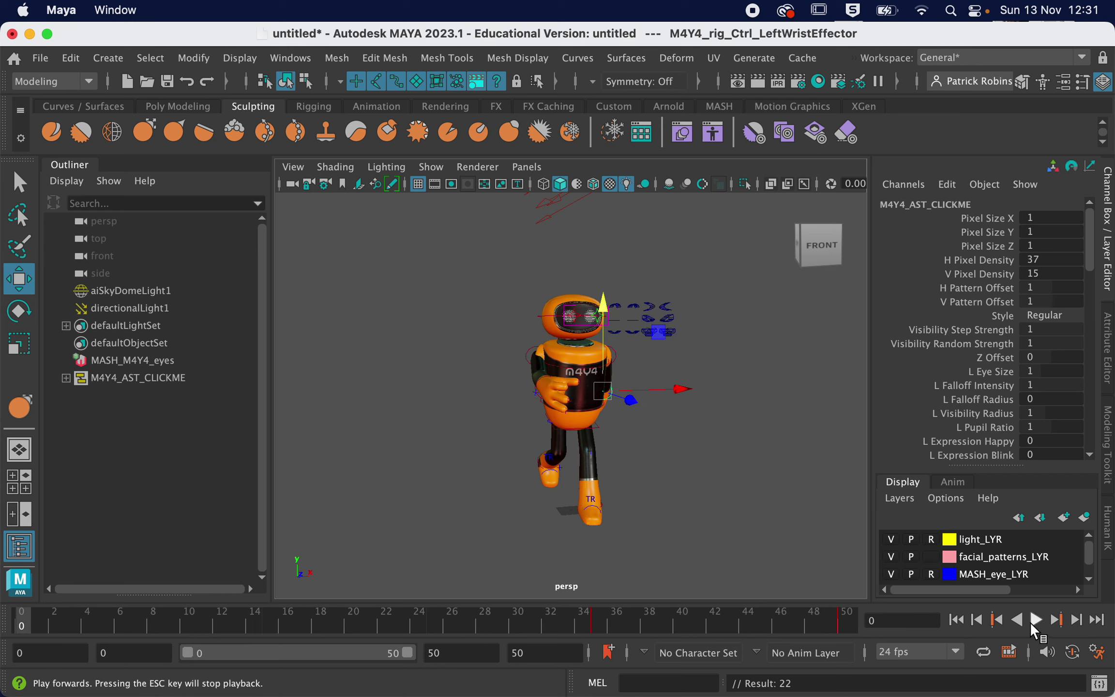
- At frame 36, move the right wrist sideways and down, and key the pose
click(1034, 621)
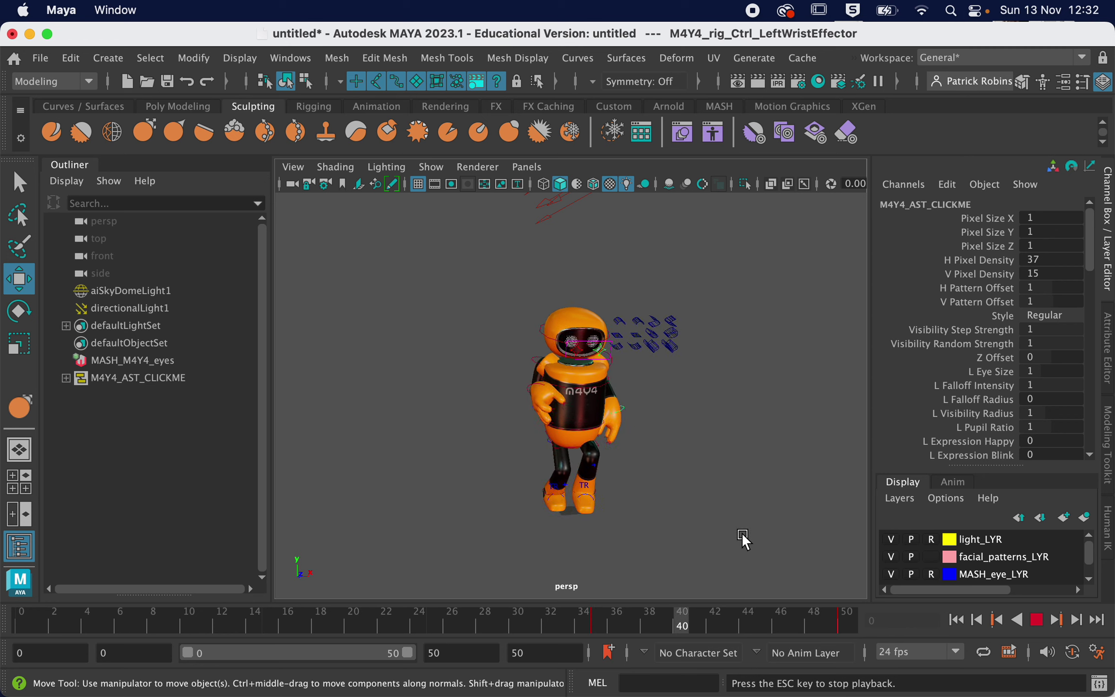
click(1038, 615)
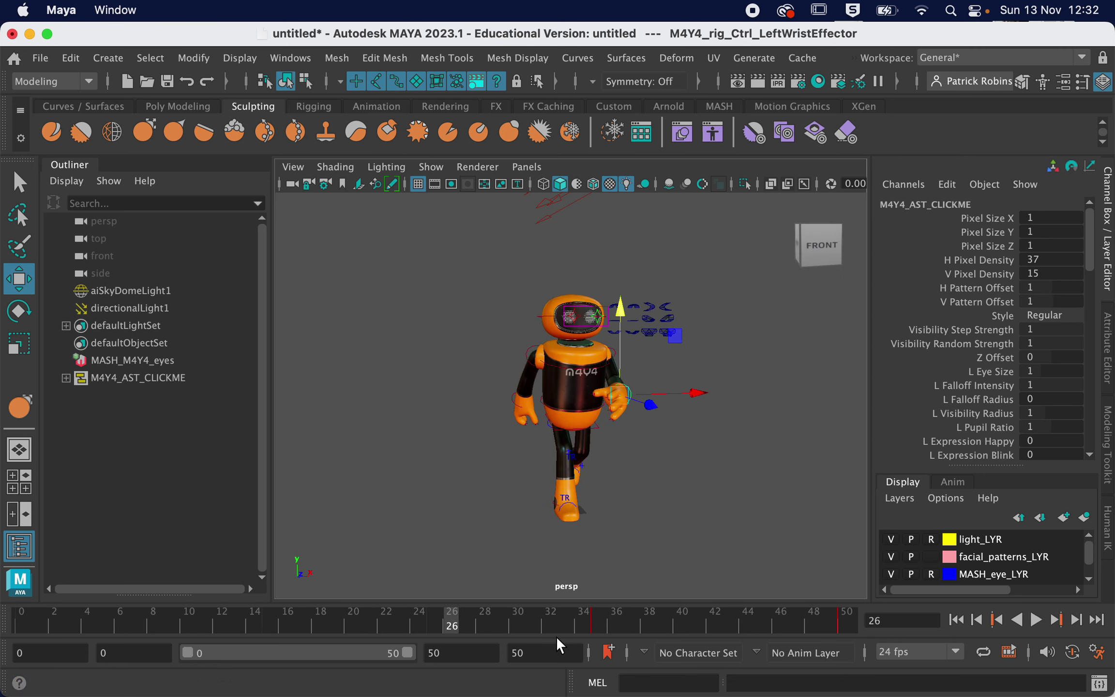
mouse_move(557, 622)
mouse_down()
mouse_move(645, 617)
mouse_move(620, 611)
mouse_up()
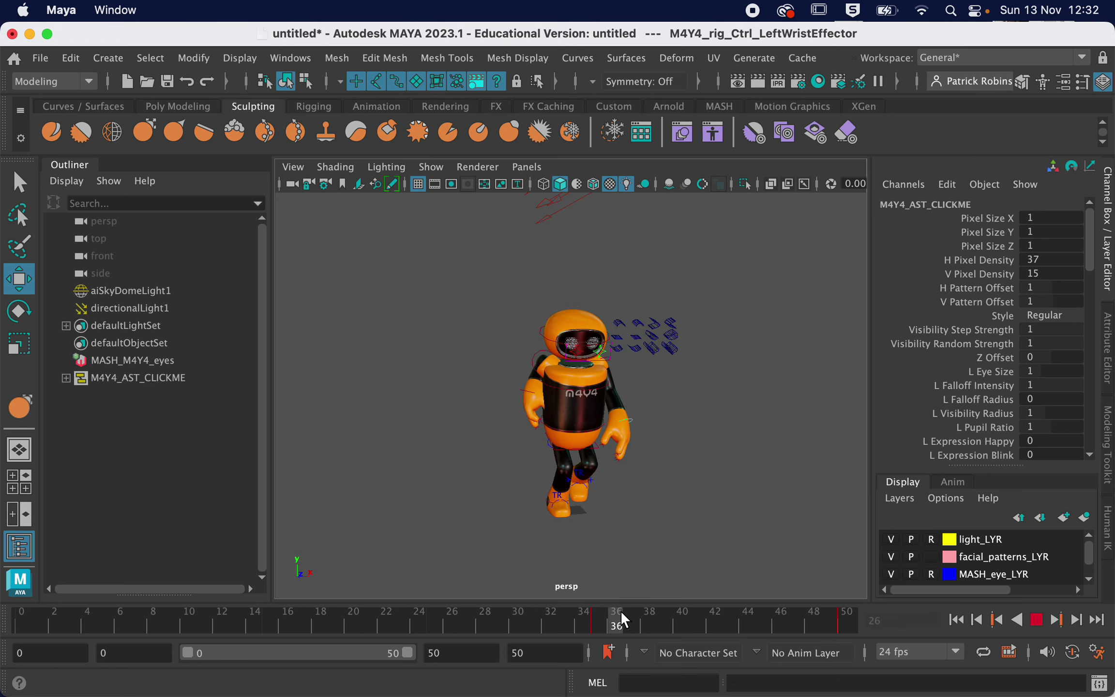
click(519, 388)
drag(593, 390, 578, 389)
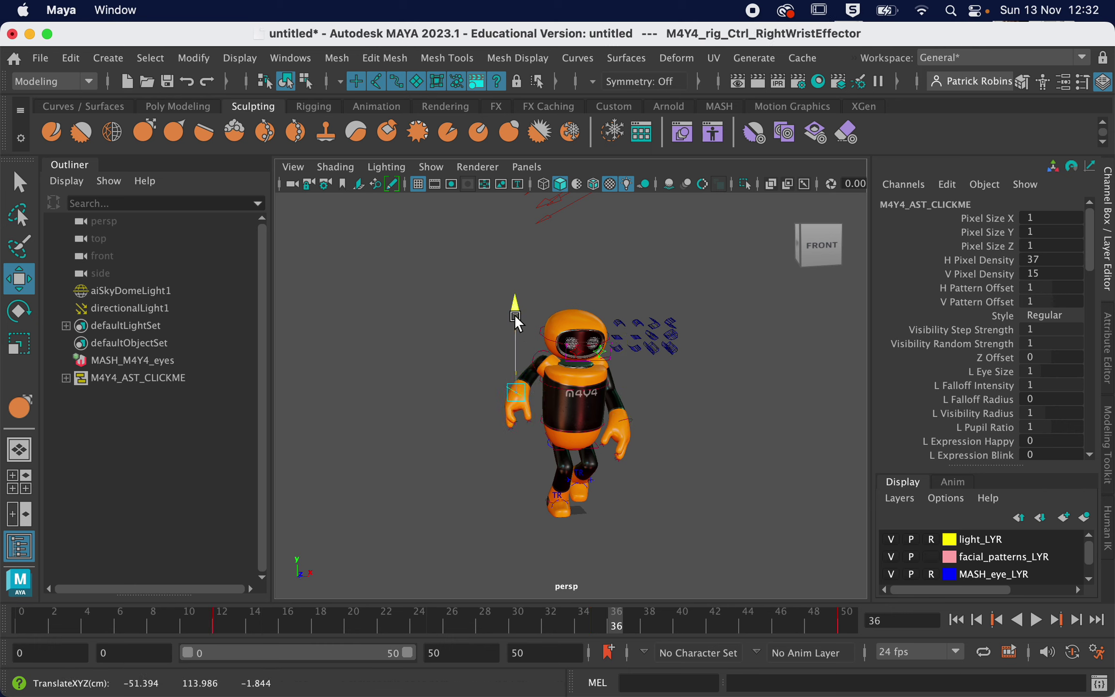
drag(515, 314, 513, 324)
key(s)
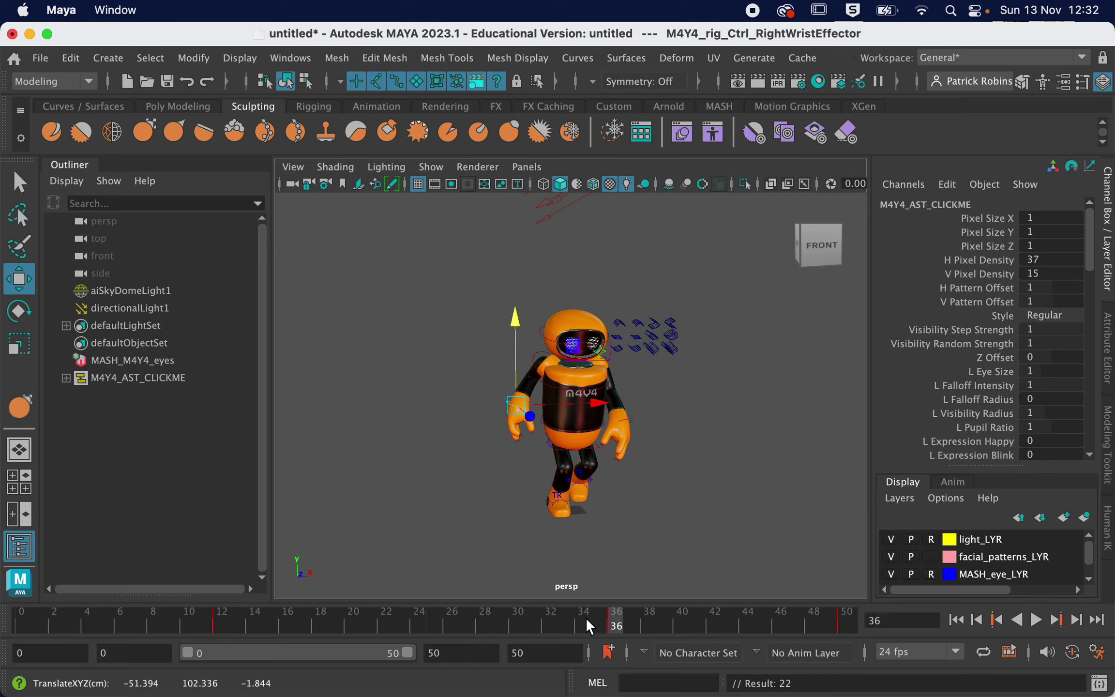
- Replay the walk from frame 17 and step through to frame 24
drag(586, 618, 398, 613)
click(1033, 621)
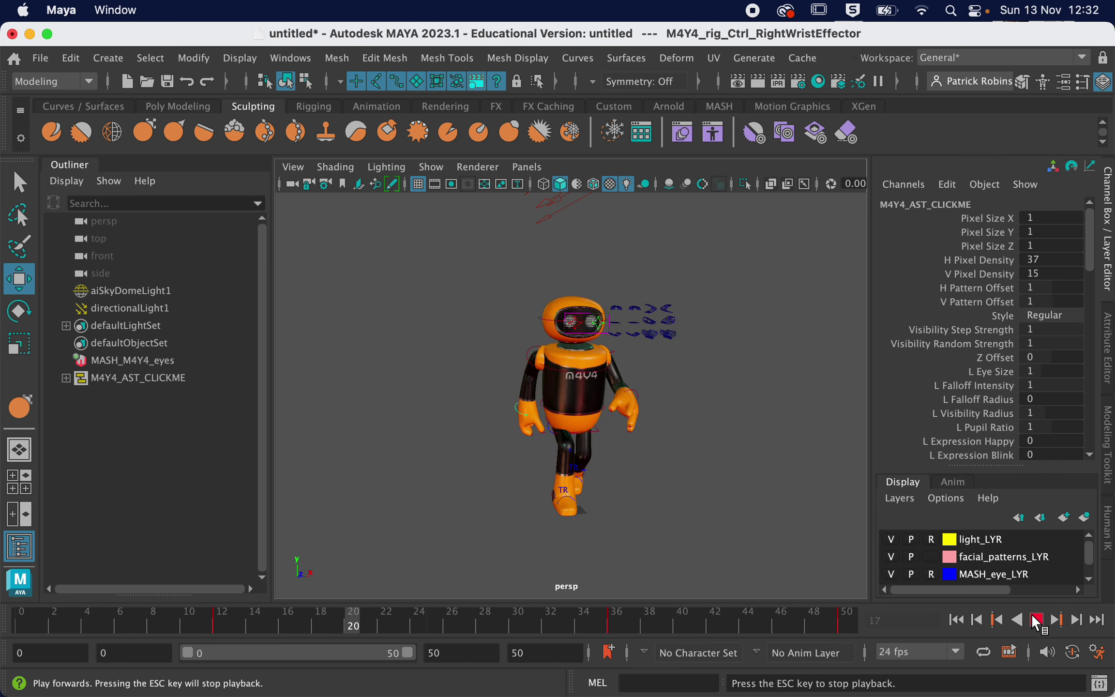
alt+drag(559, 517, 586, 520)
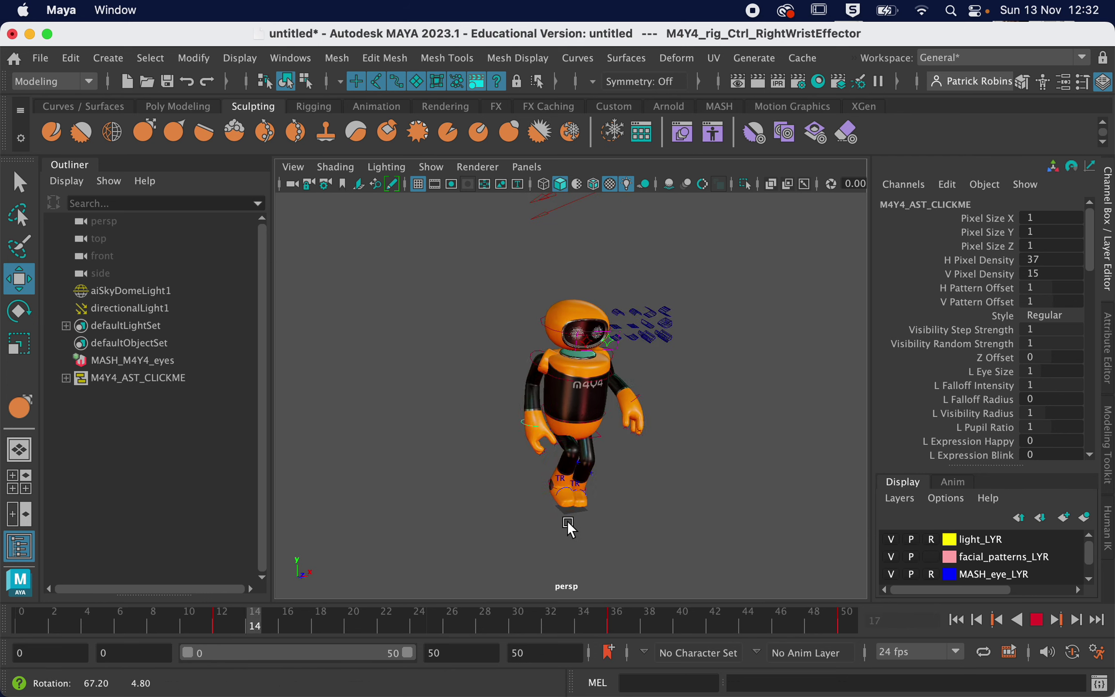
click(1034, 619)
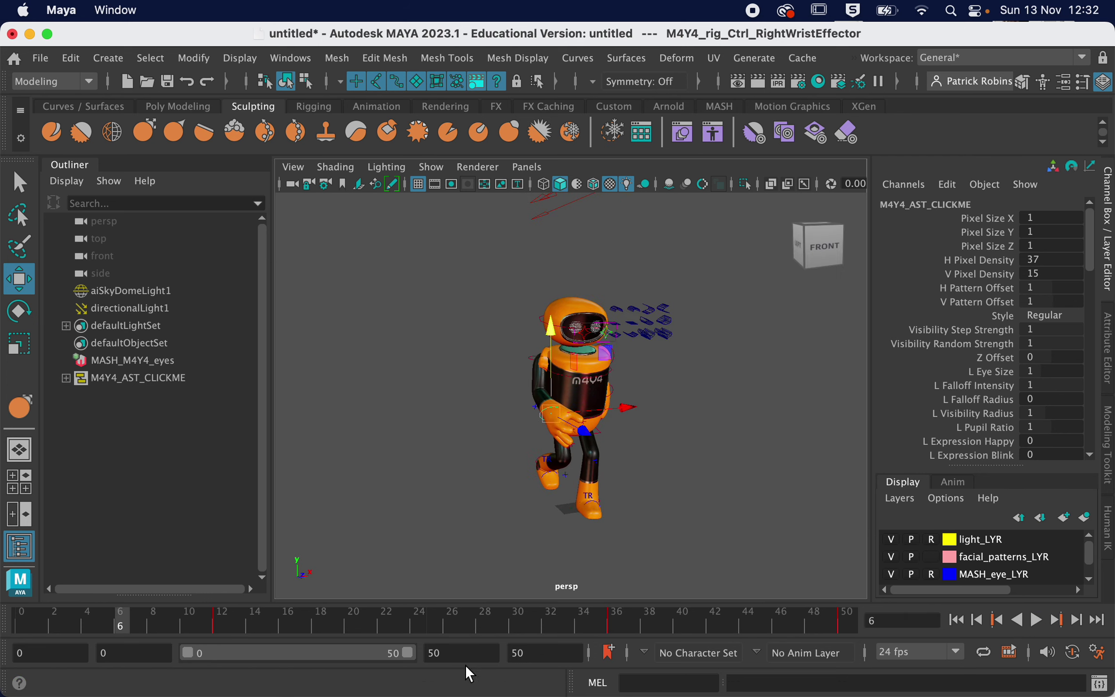
drag(364, 618, 419, 622)
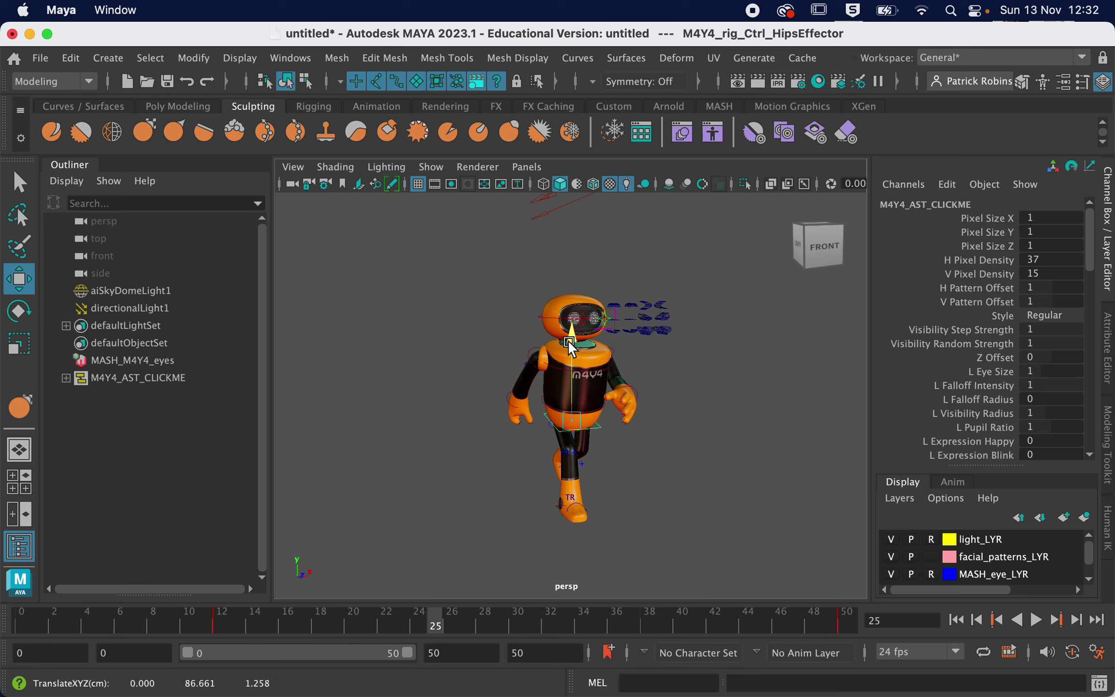
- At frame 0, set the hips to about 88.245 cm Y translate, then select the left foot
click(568, 336)
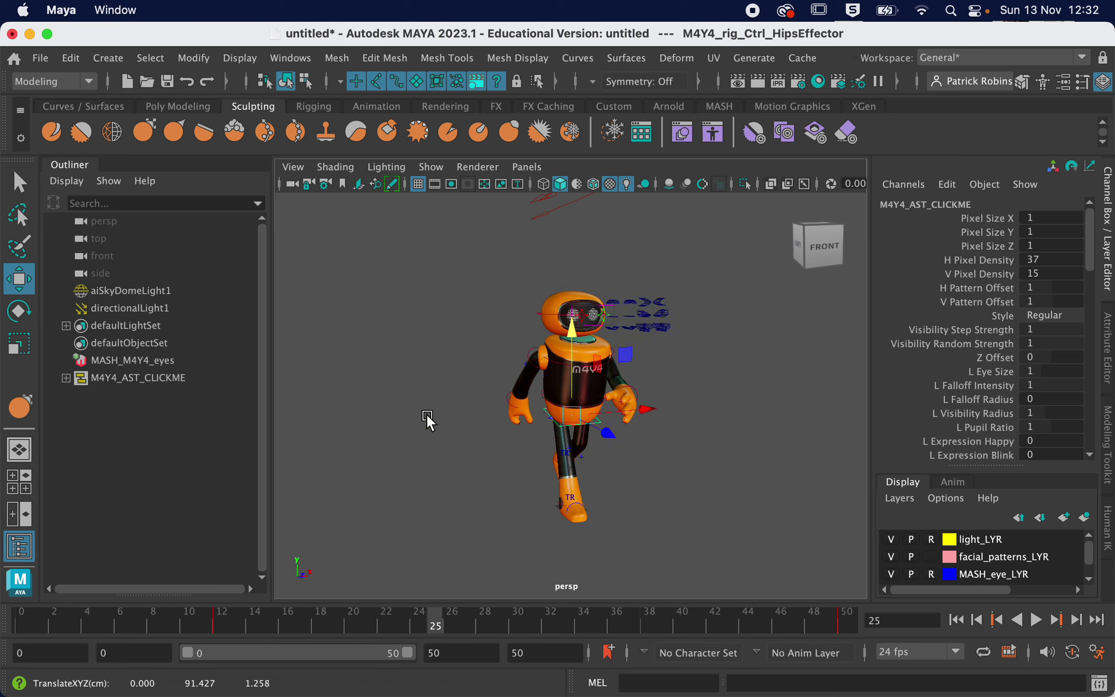
drag(300, 629, 19, 628)
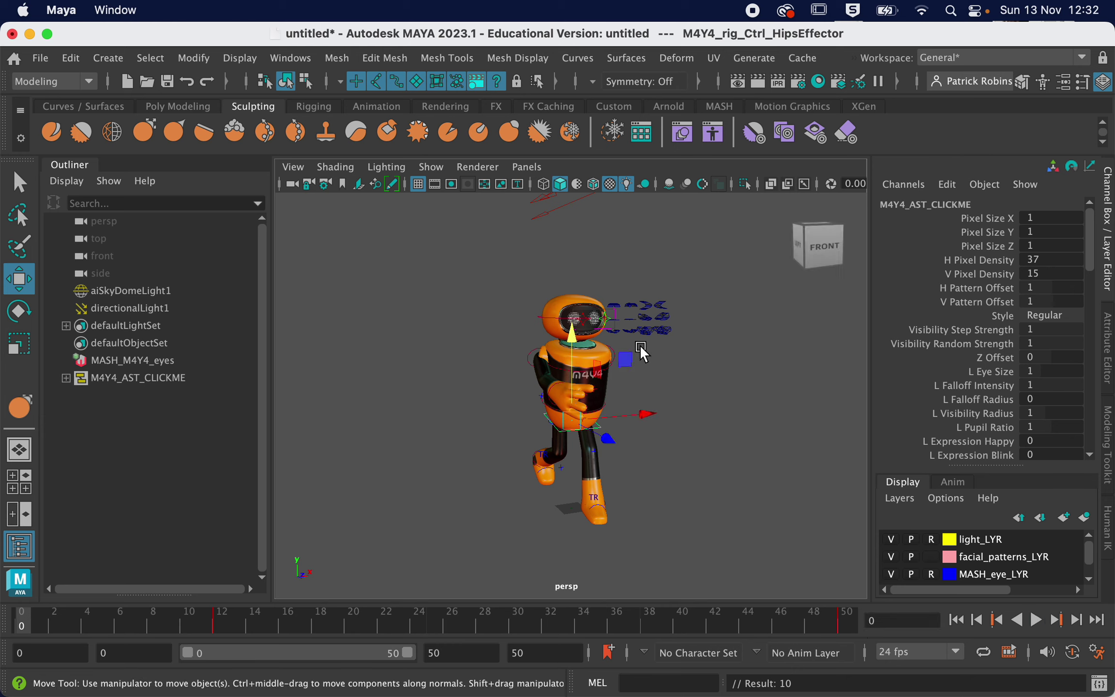
drag(570, 344, 572, 342)
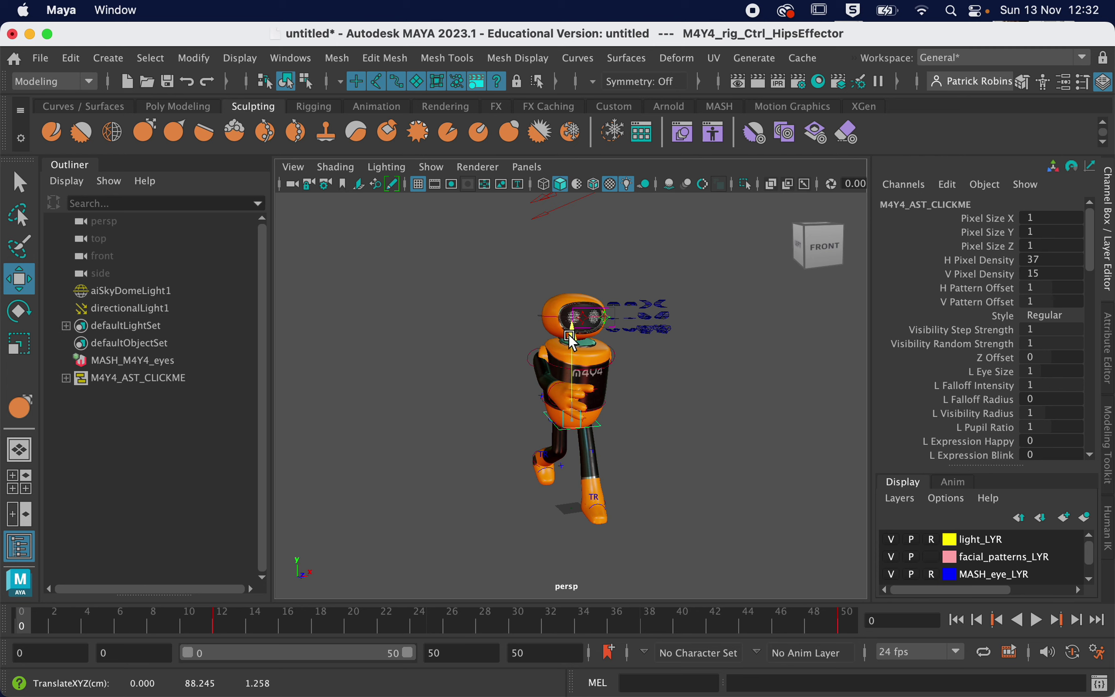
drag(669, 561, 671, 563)
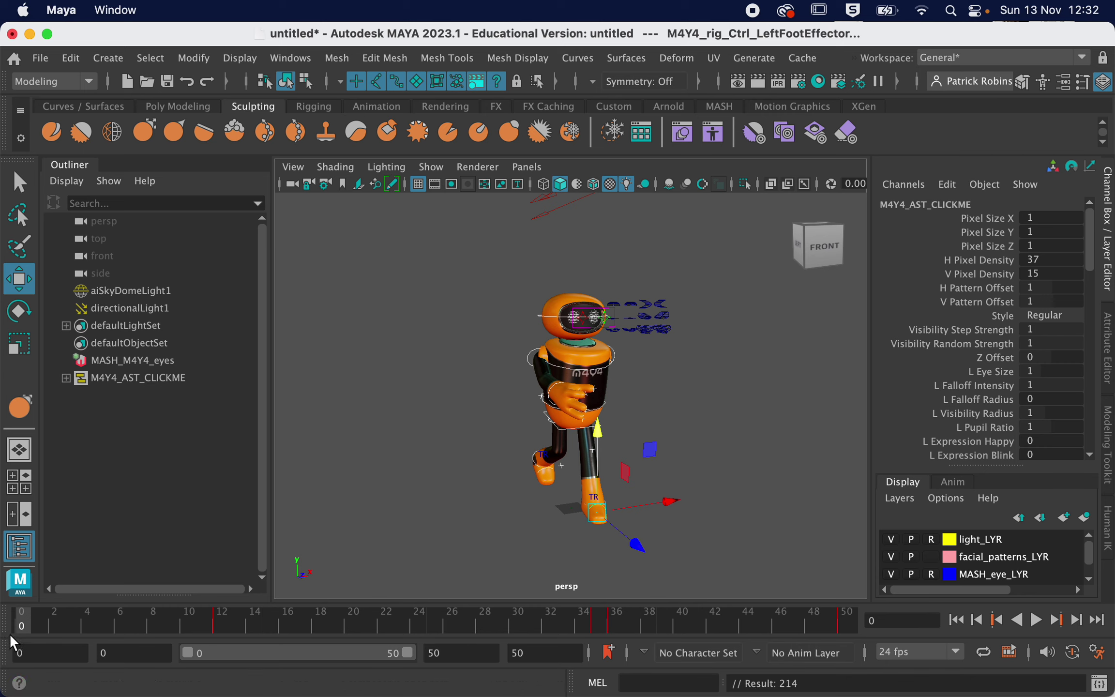
- Delete the left foot's key at frame 50
shift+click(834, 620)
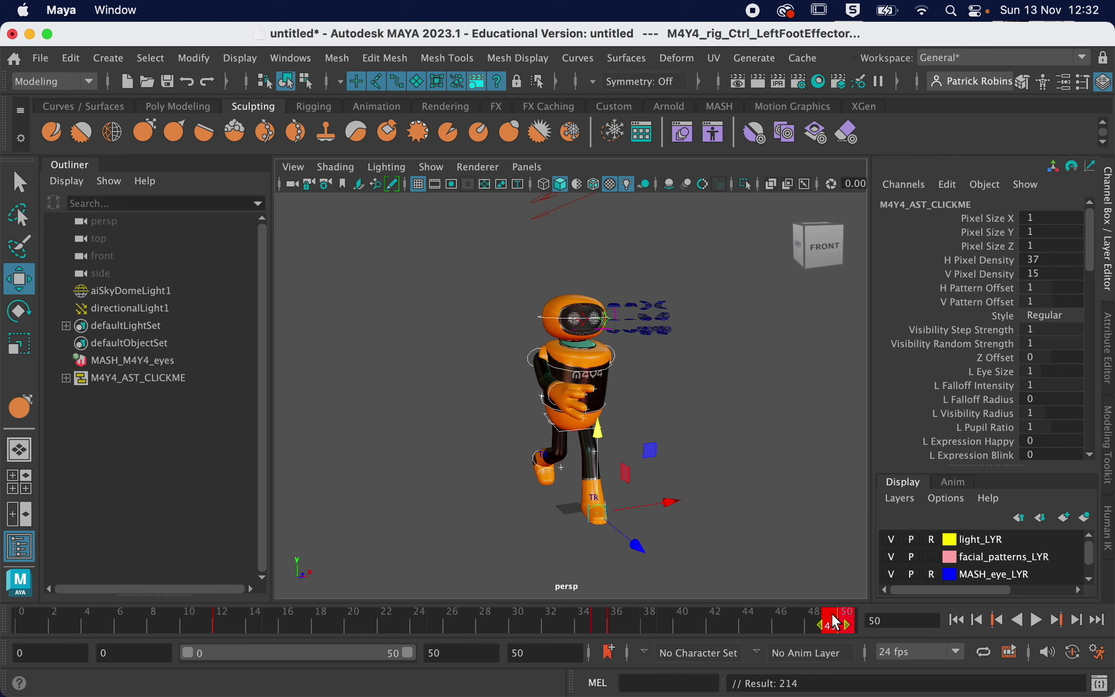
right_click(834, 622)
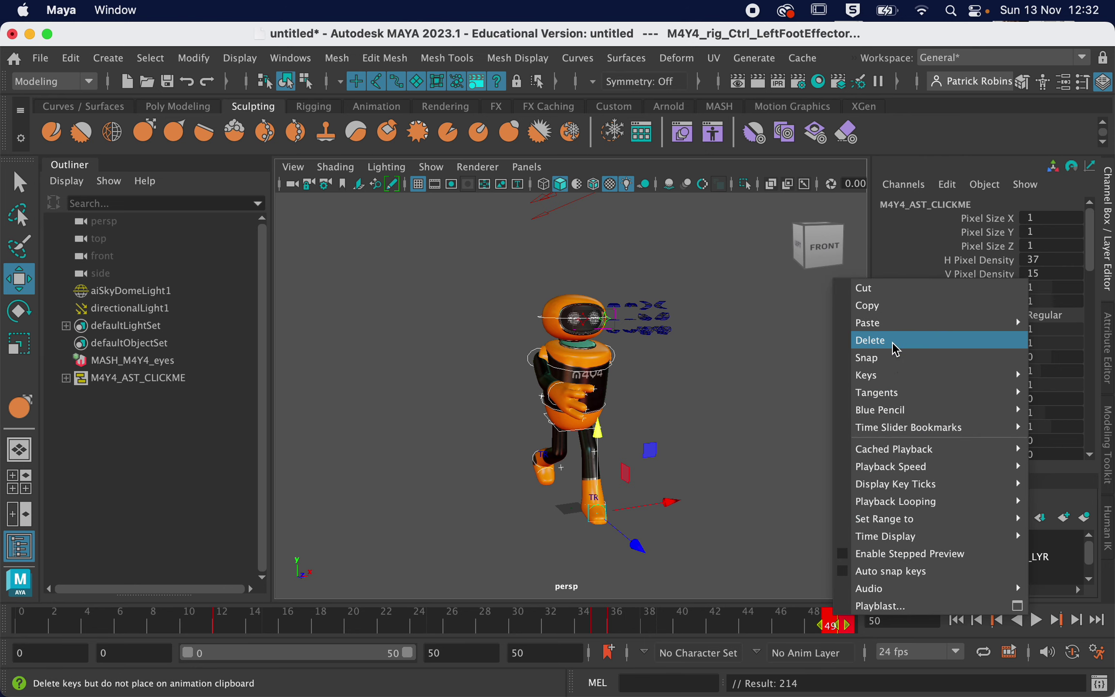
click(856, 340)
- Copy the frame 0 key, paste it at frame 50, and play the loop from the start
shift+drag(38, 626, 4, 621)
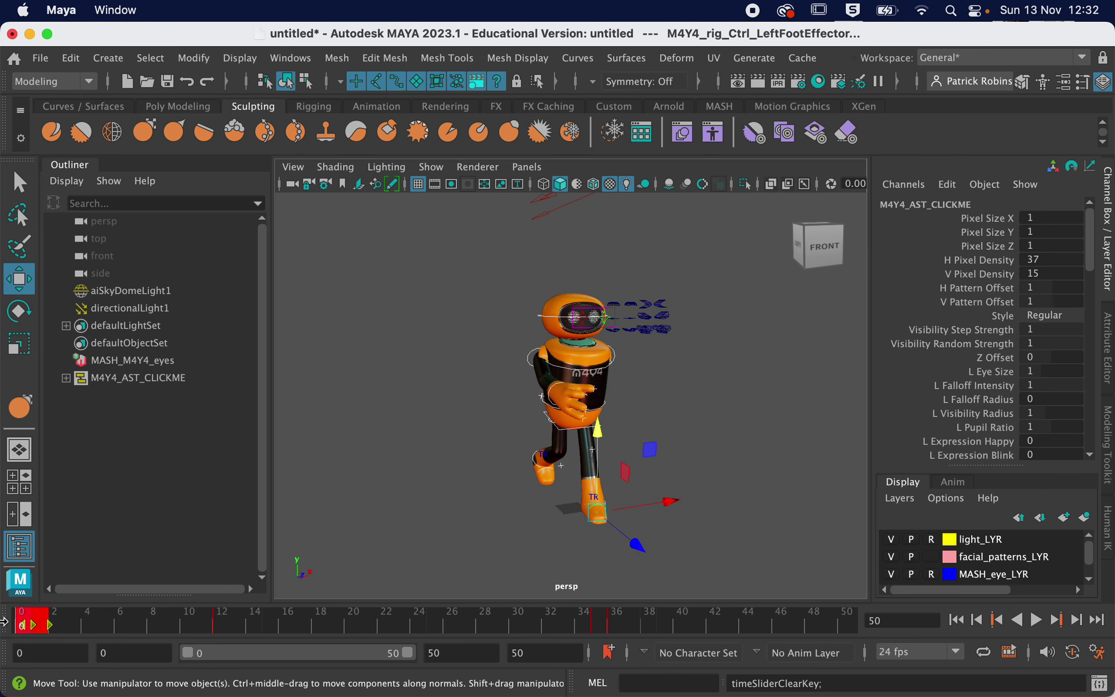
right_click(22, 622)
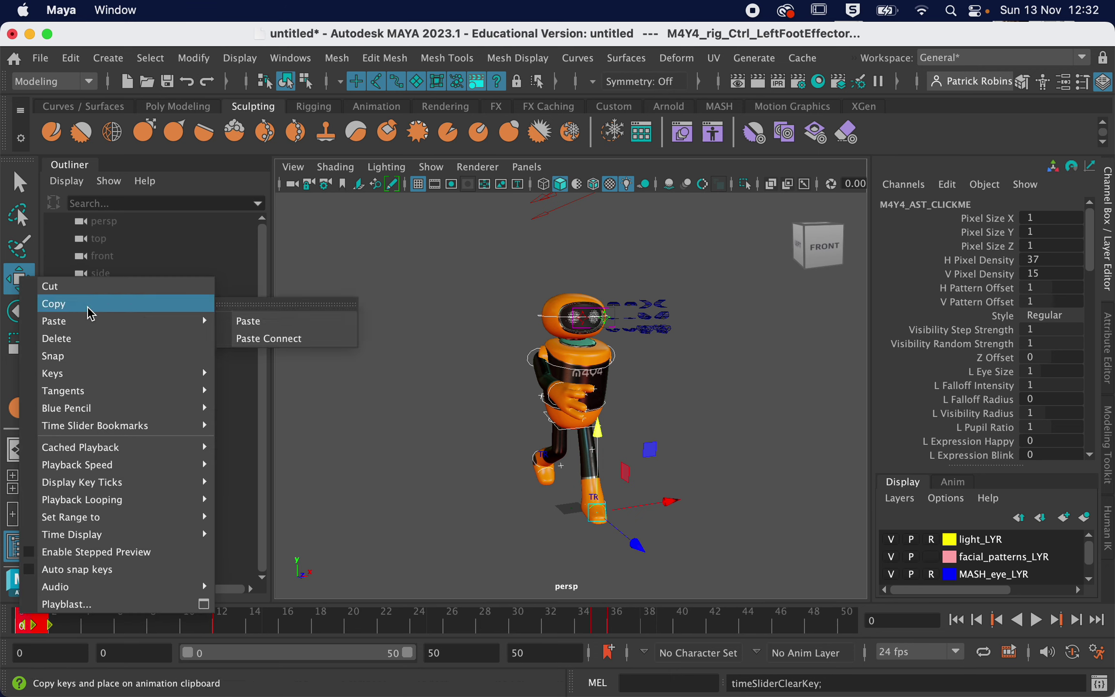
click(90, 304)
click(826, 617)
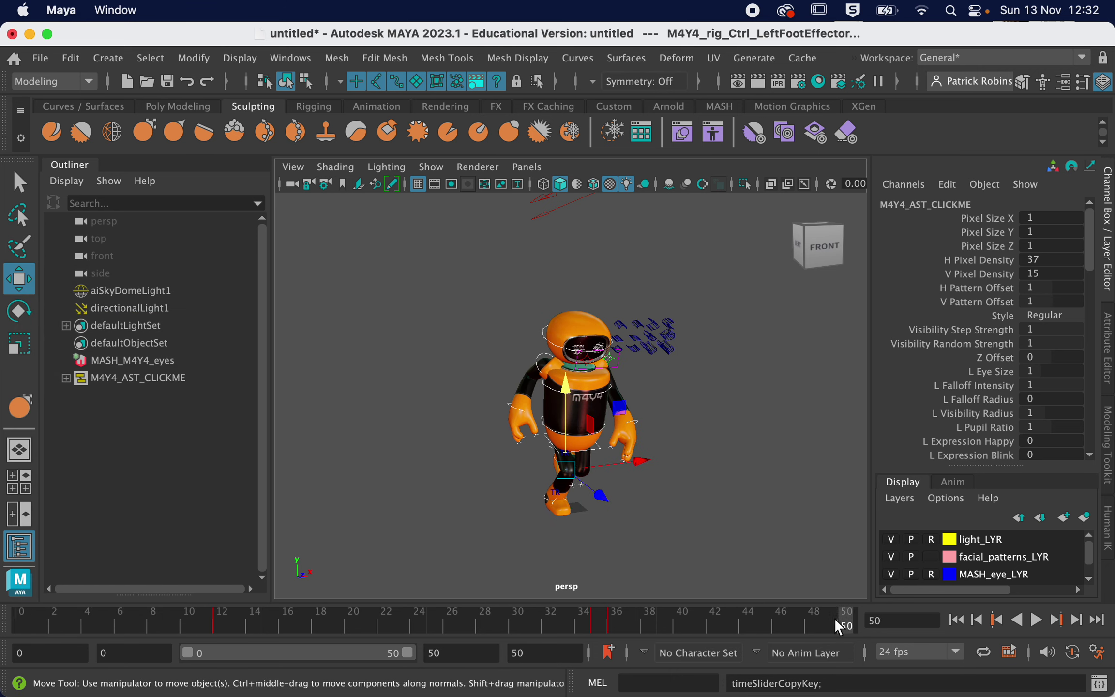
right_click(834, 617)
mouse_move(875, 327)
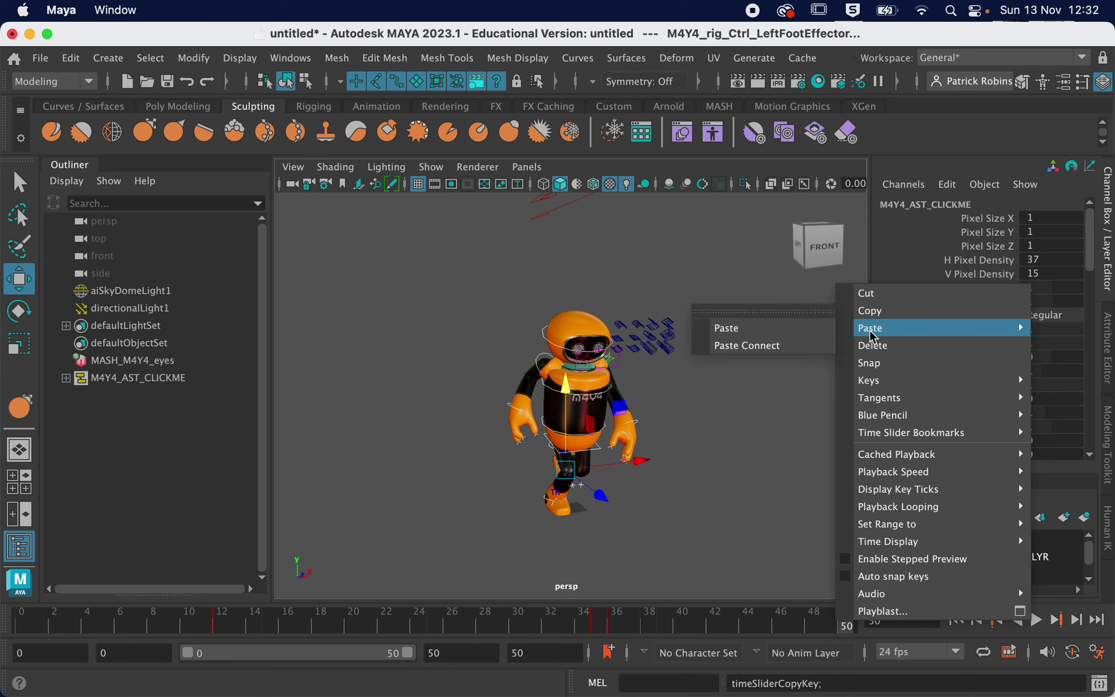
click(786, 327)
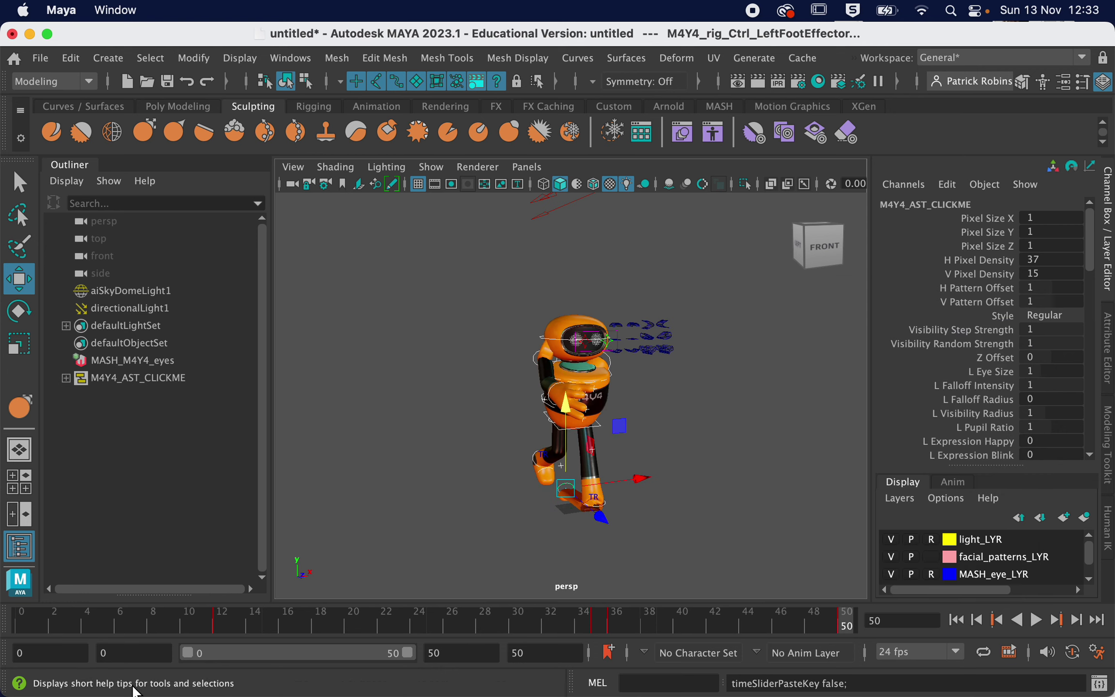
key(alt+shift+v)
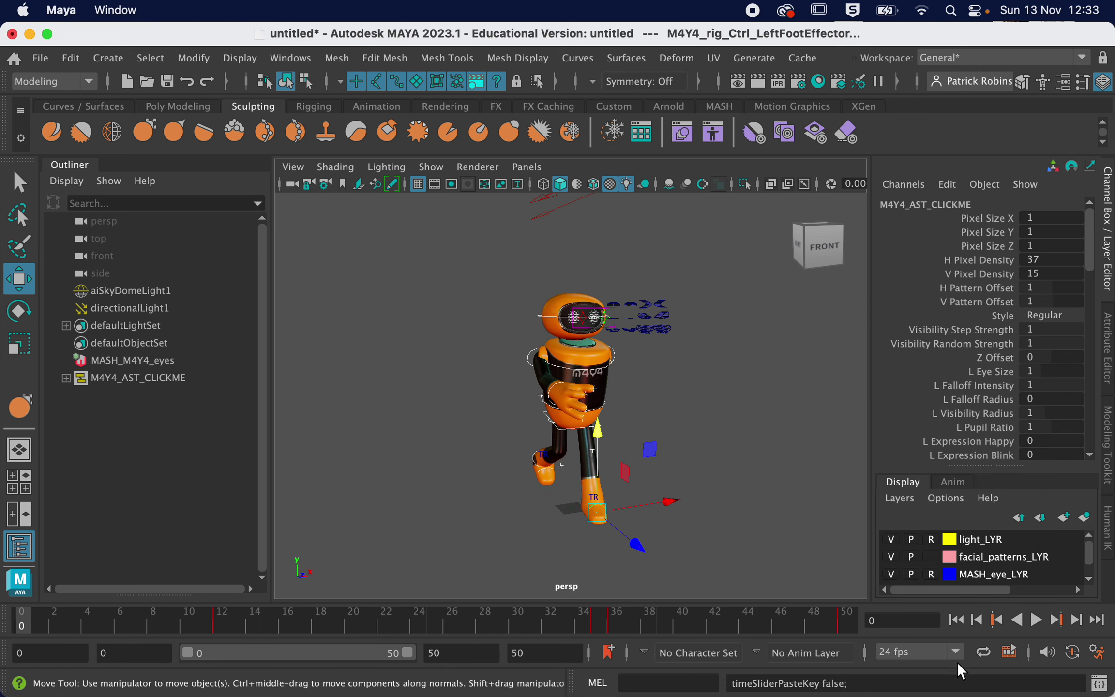
click(1035, 620)
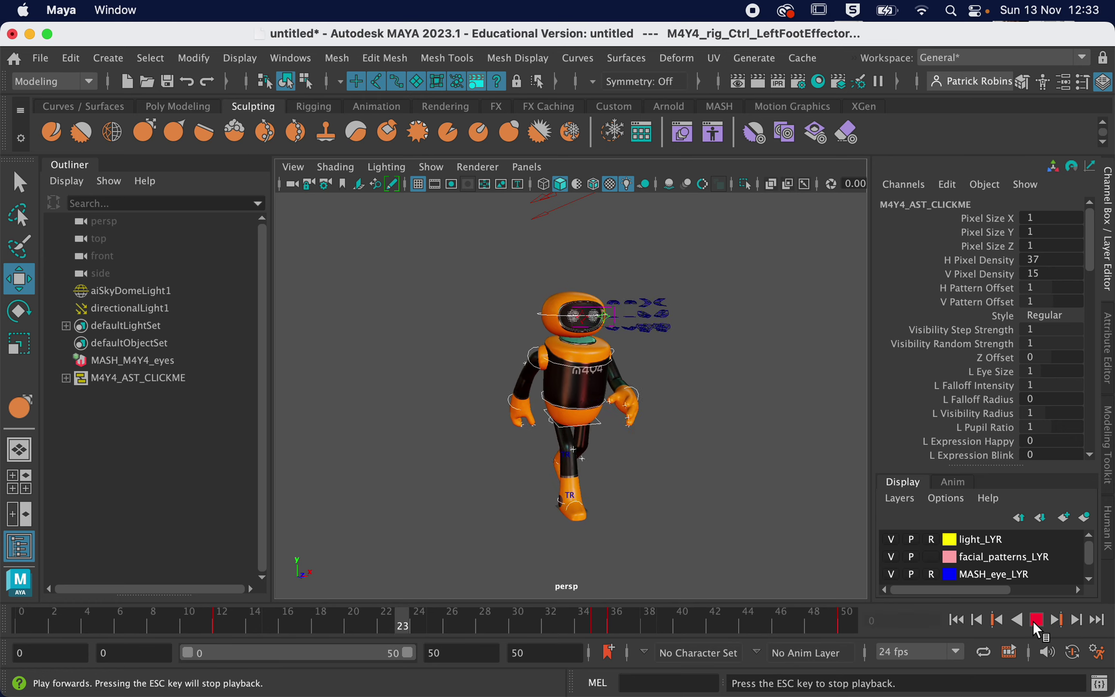
- During playback, set the viewport Show filter to None, then Polygons only
mouse_move(603, 524)
alt+mouse_down()
mouse_move(684, 530)
mouse_move(597, 533)
alt+mouse_up()
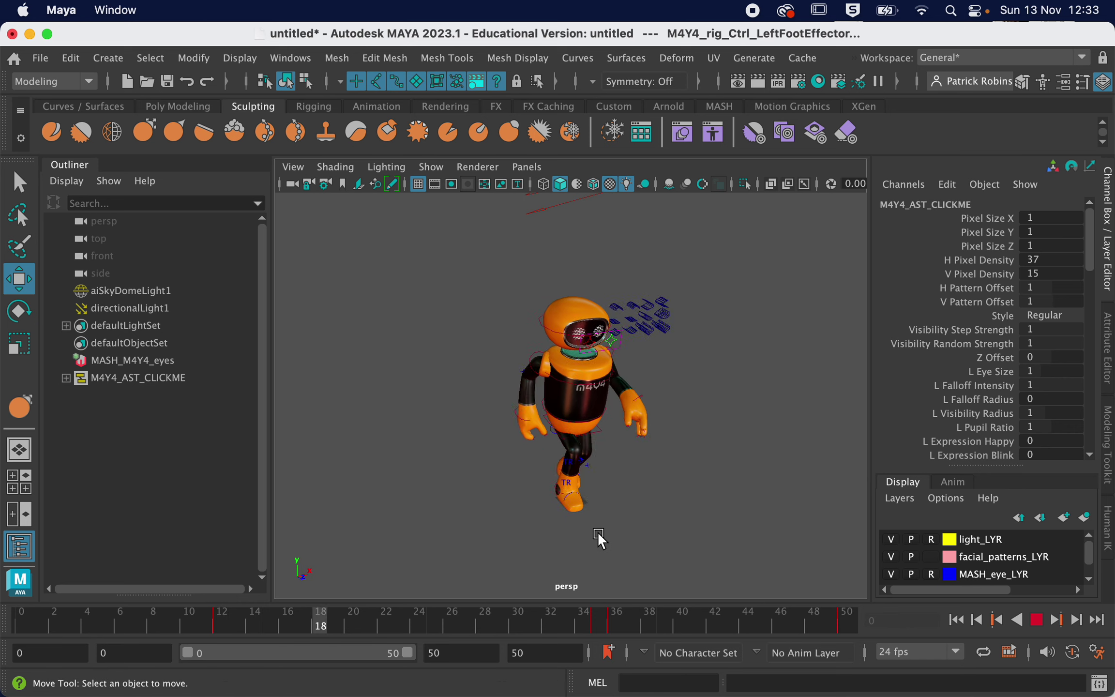
mouse_move(606, 534)
alt+mouse_down()
mouse_move(625, 542)
mouse_move(606, 530)
mouse_move(696, 525)
mouse_move(599, 520)
alt+mouse_up()
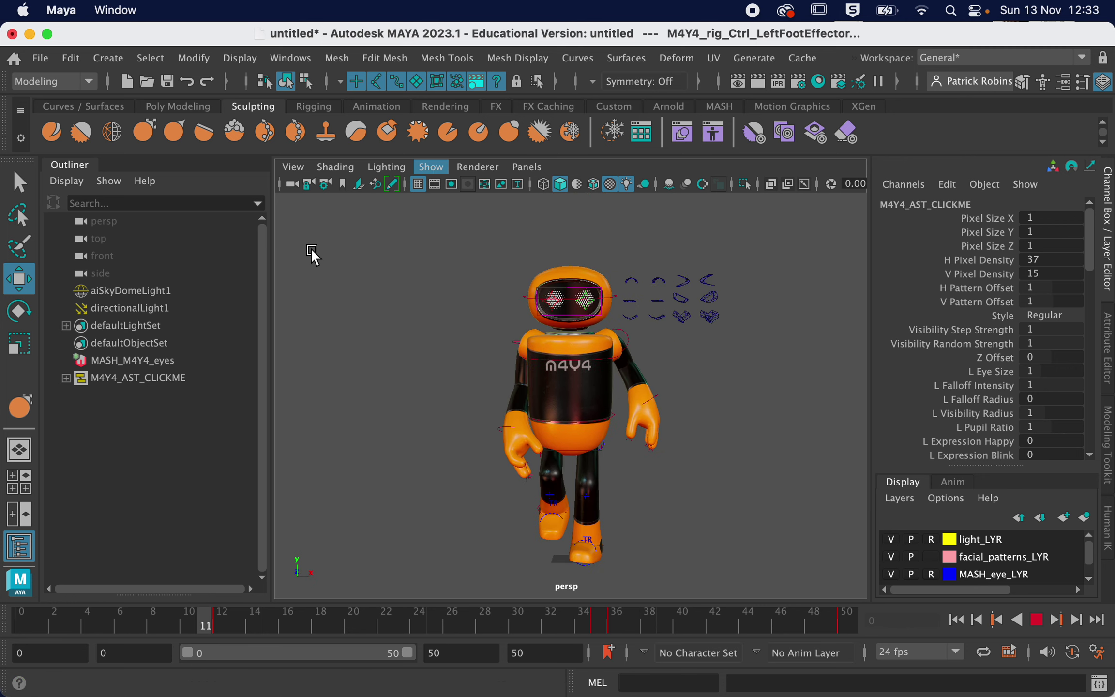
alt+drag(385, 382, 342, 207)
click(430, 167)
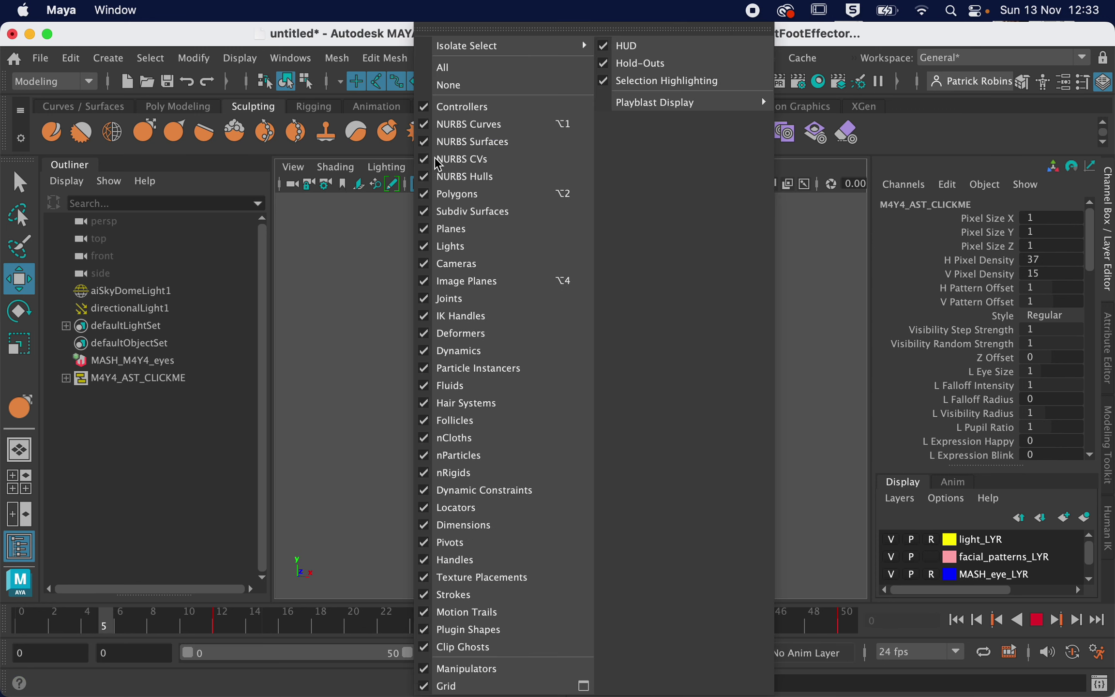
click(465, 86)
click(434, 170)
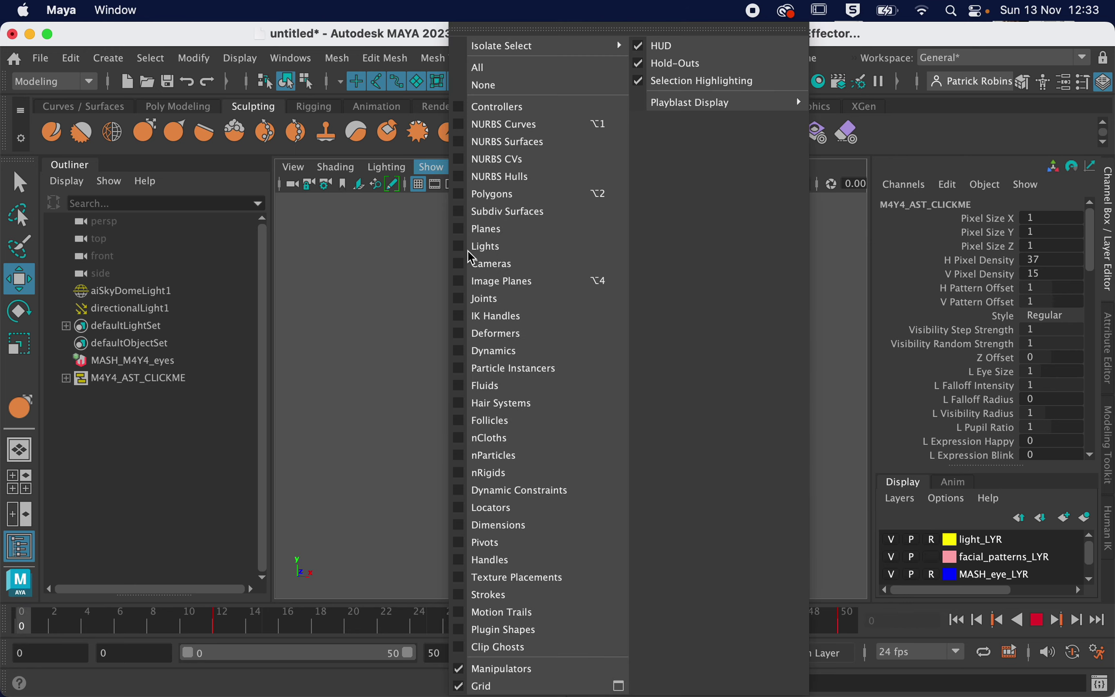
click(459, 193)
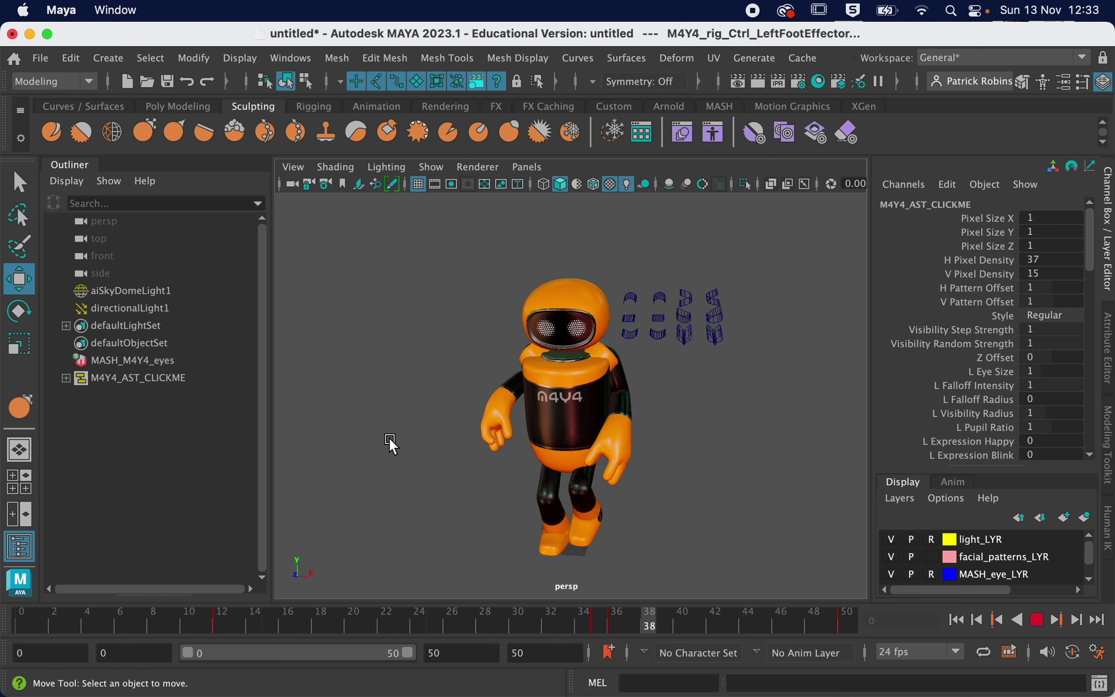
- Stop playback, set the viewport to Show All, and move to frame 8
click(1036, 619)
click(538, 316)
click(426, 164)
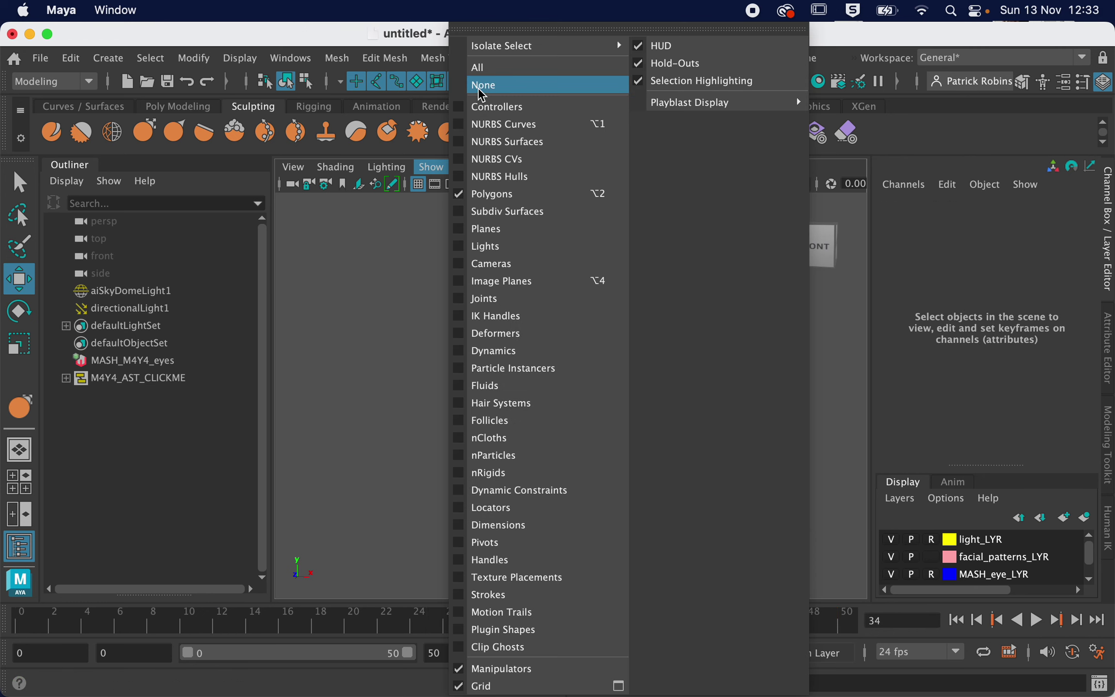
click(479, 66)
mouse_move(93, 608)
mouse_down()
mouse_move(58, 604)
mouse_move(248, 600)
mouse_move(148, 600)
mouse_move(56, 574)
mouse_move(222, 589)
mouse_up()
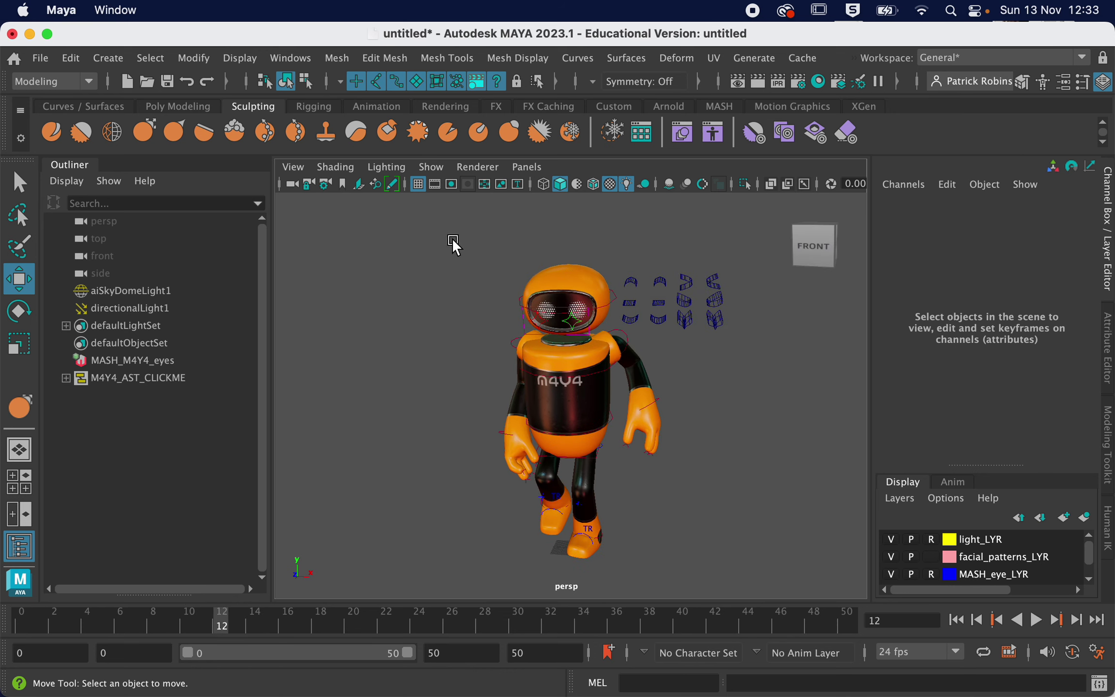
- At frame 12, select the hips control and lower the hips
drag(654, 524, 653, 527)
key(alt+v)
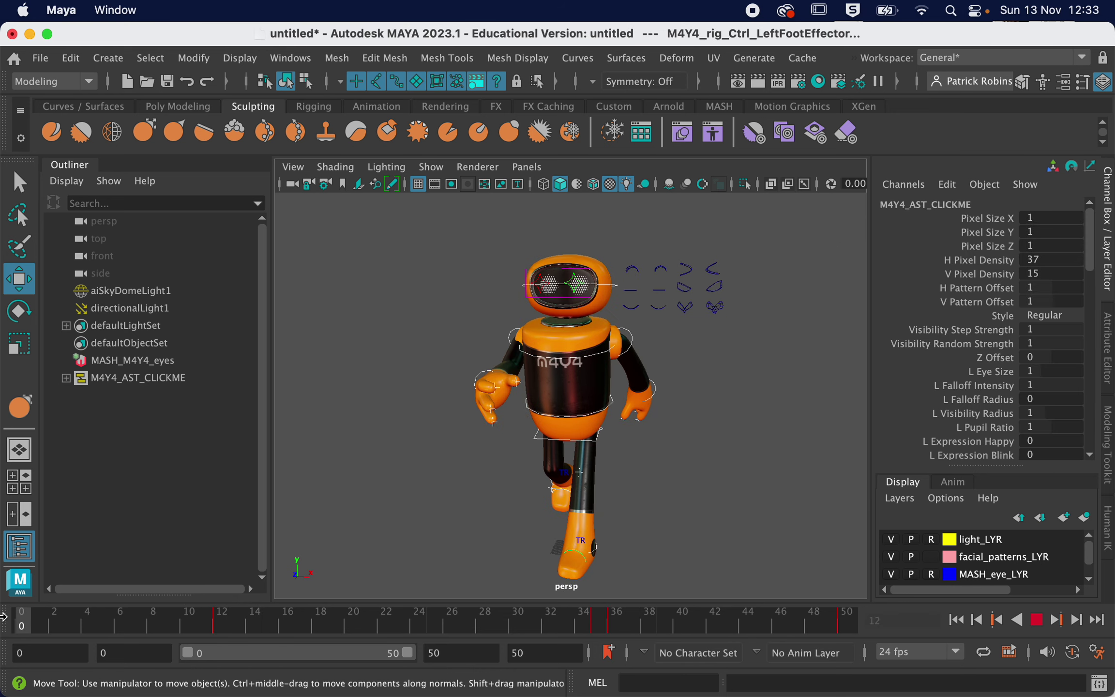
click(216, 620)
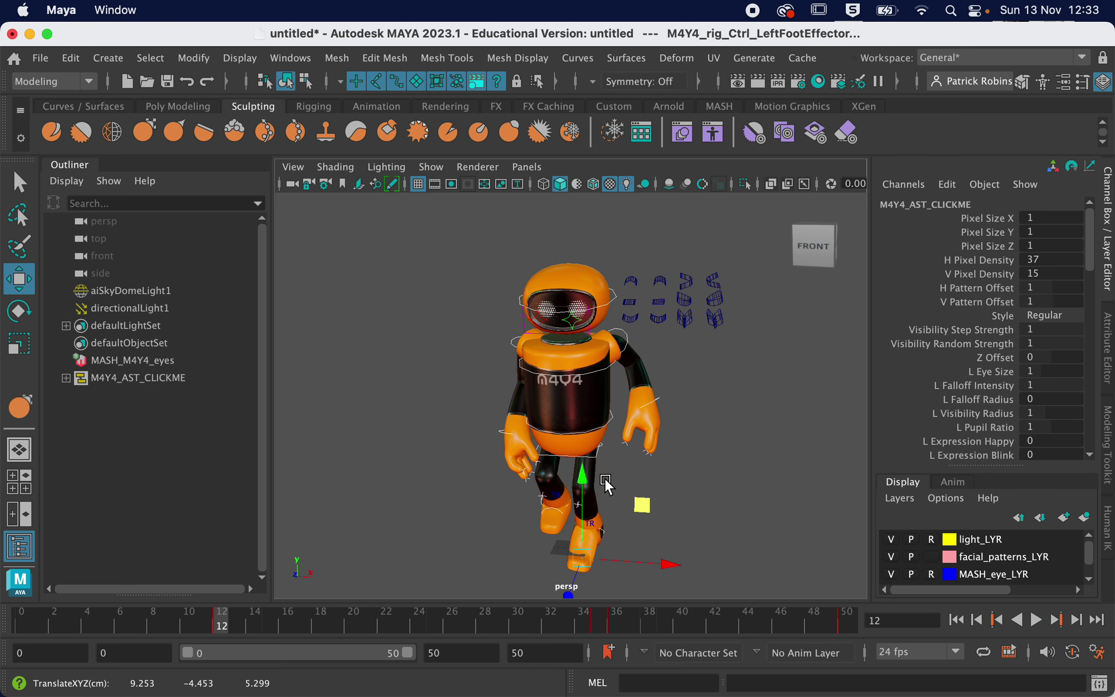
click(590, 455)
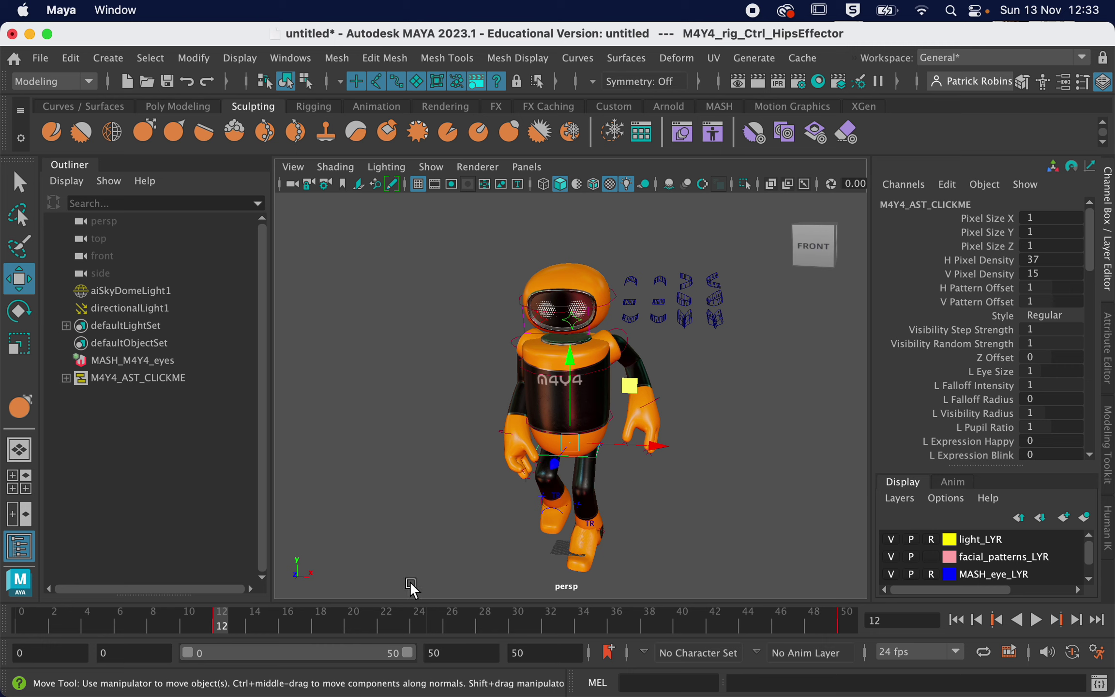
click(997, 621)
click(1056, 620)
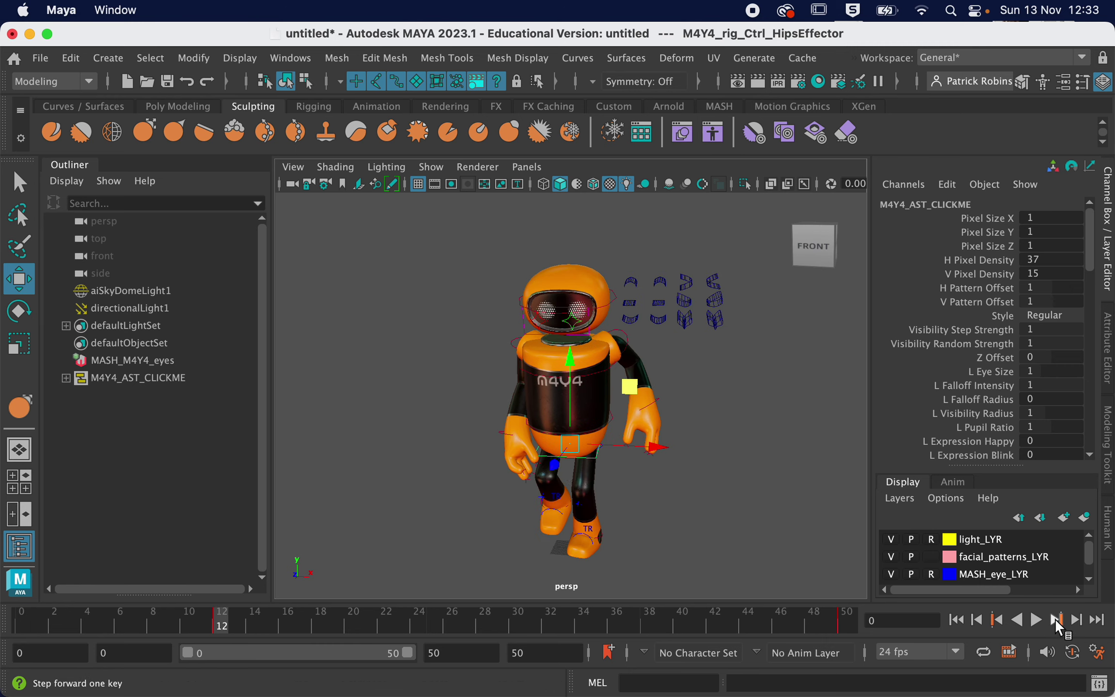
drag(568, 370, 440, 366)
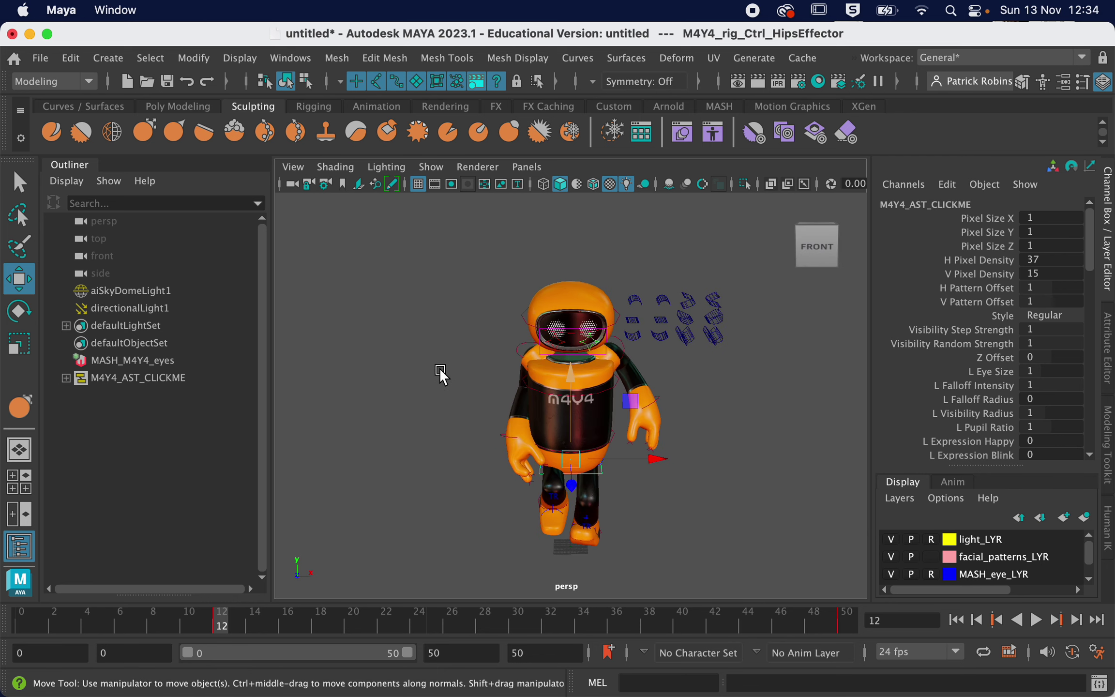
- Pull the right wrist across toward the body and play the walk forward and in reverse
click(505, 437)
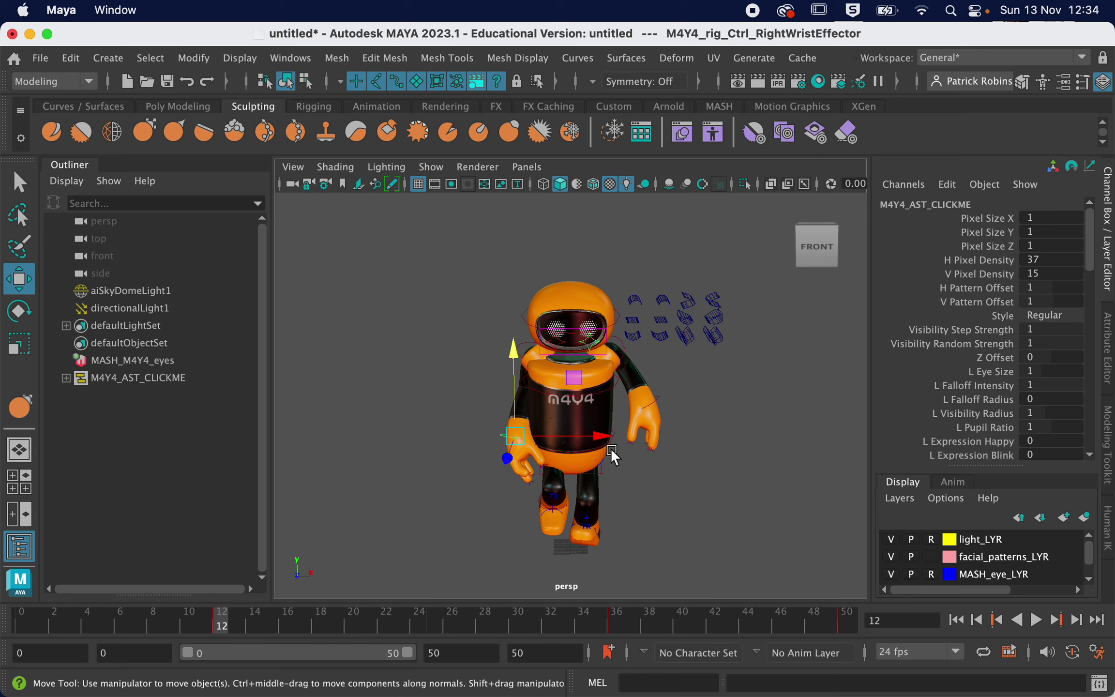
drag(612, 427, 564, 432)
drag(153, 613, 37, 605)
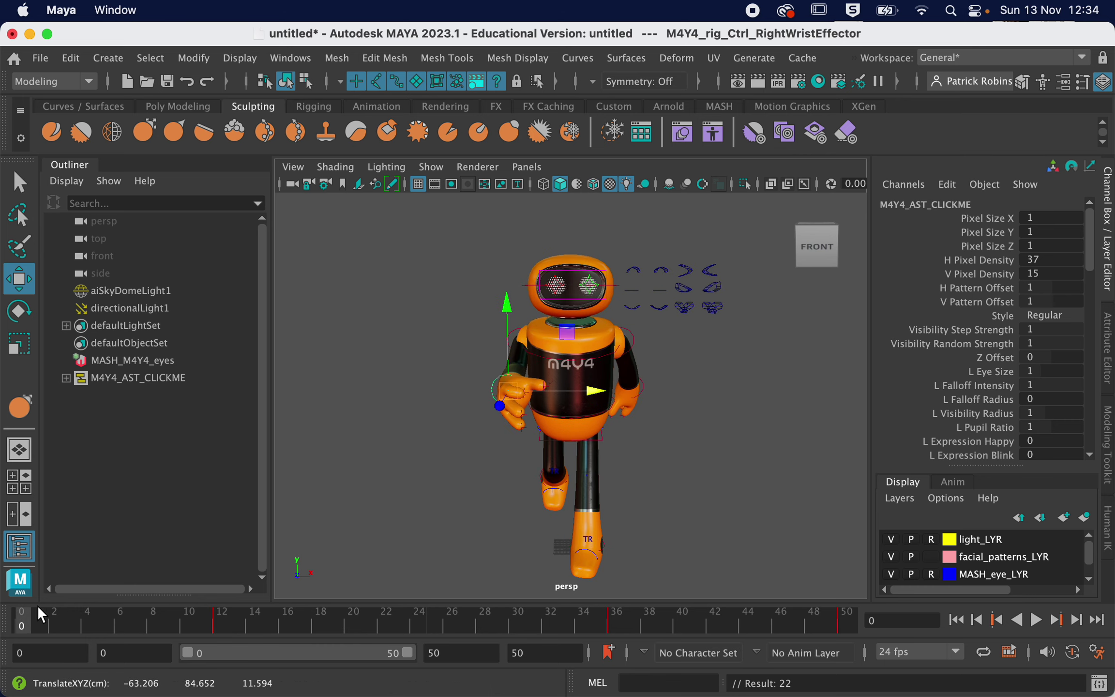
click(1036, 620)
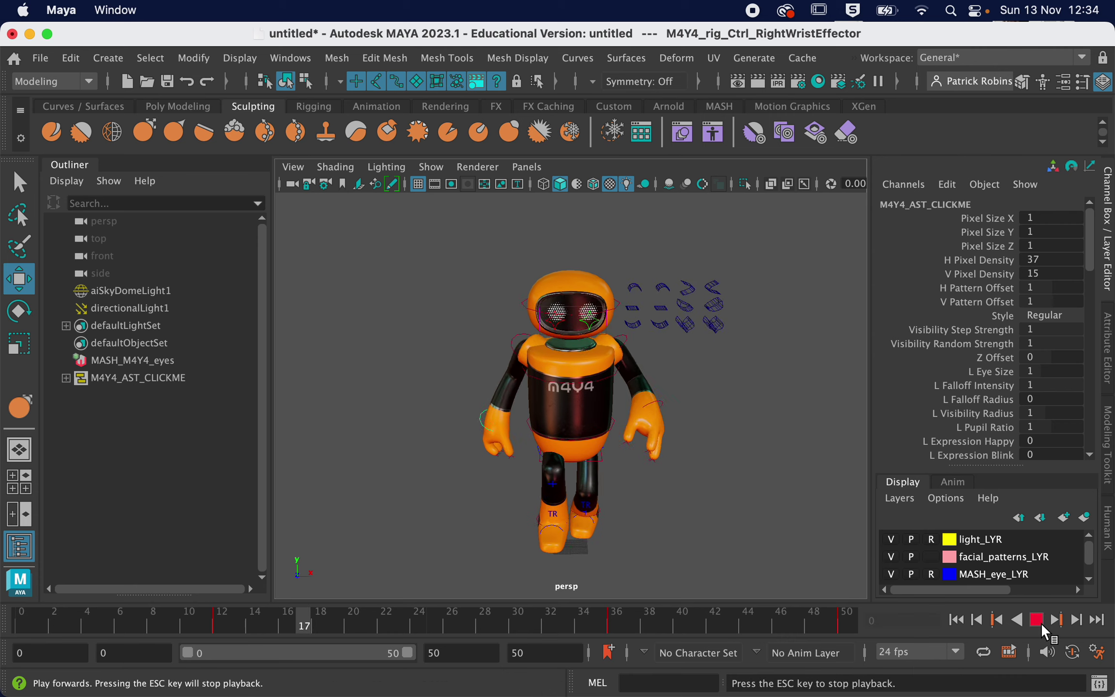
click(1016, 620)
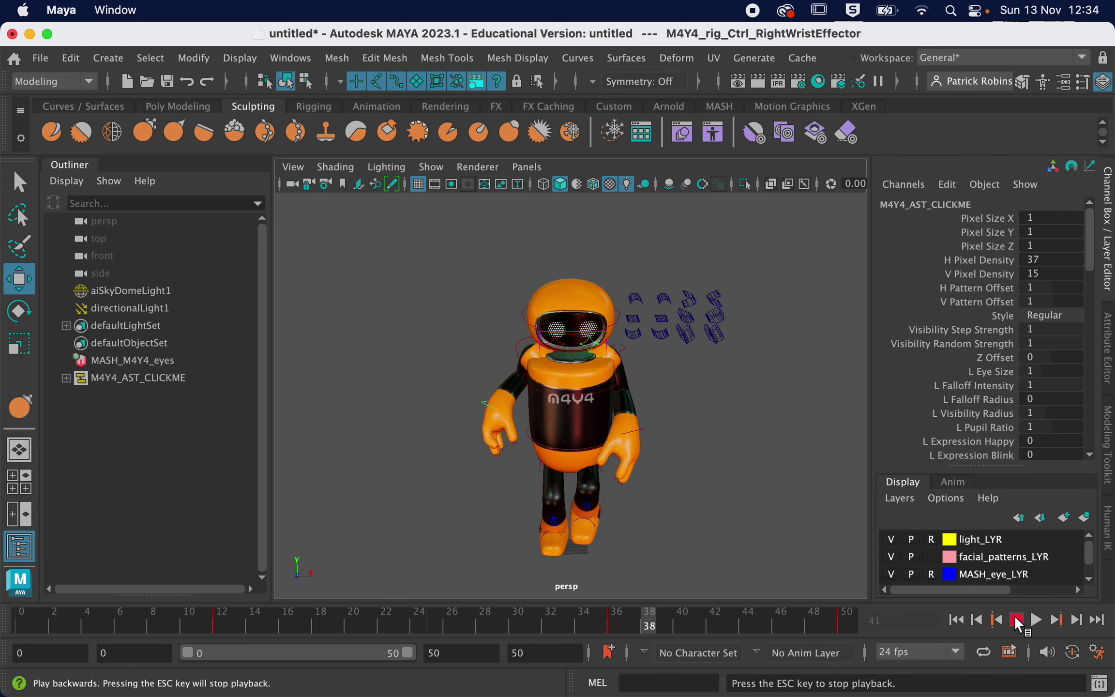
click(1017, 621)
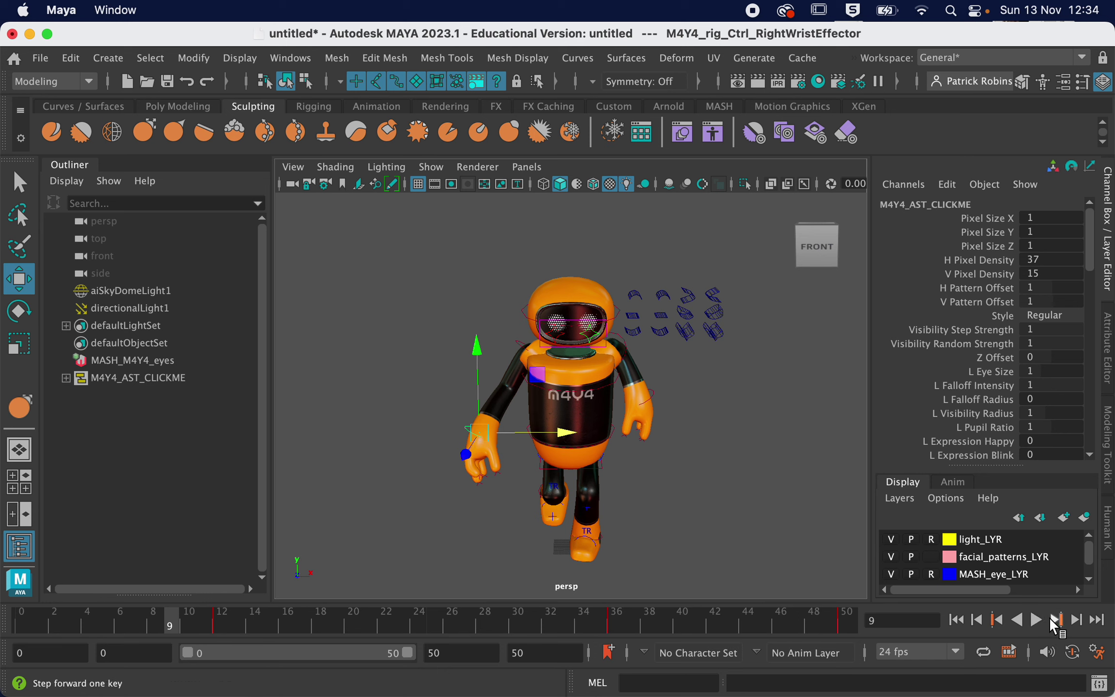
click(1051, 619)
- Reselect the hips at the frame 38 key and watch the walk from the side
click(598, 433)
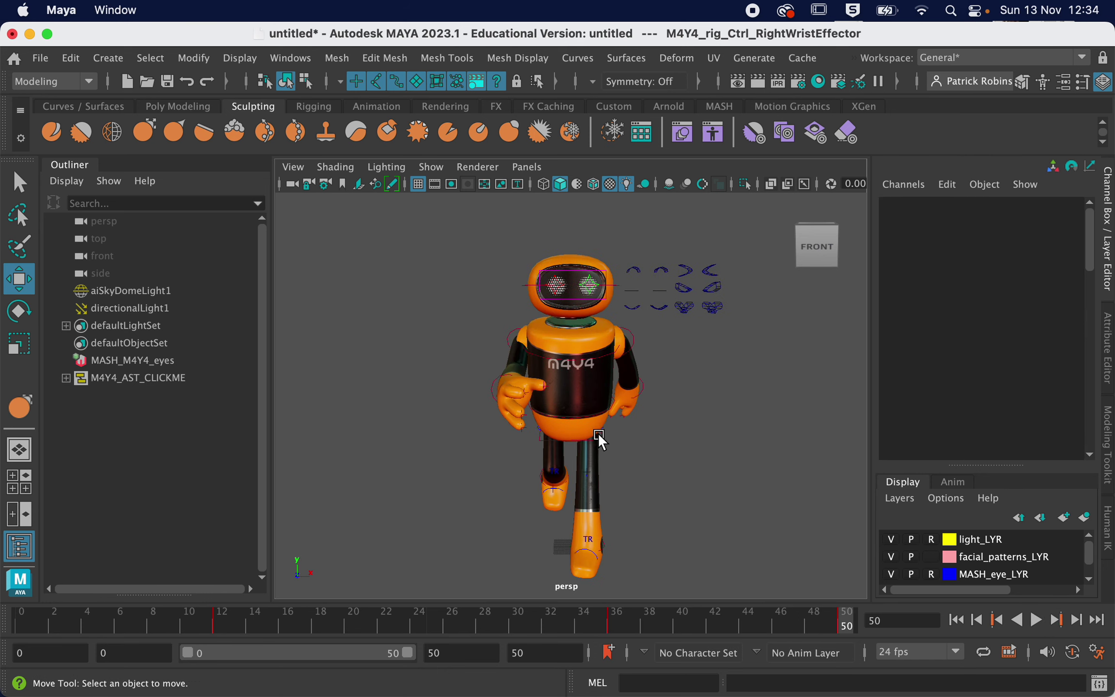
click(599, 437)
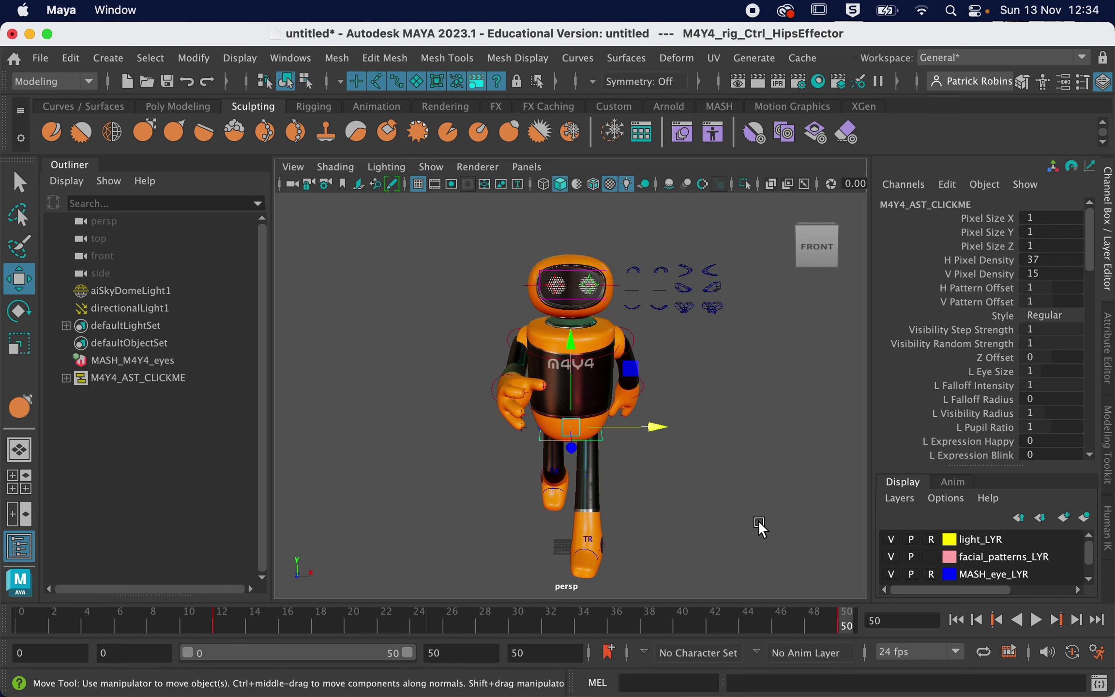
click(995, 620)
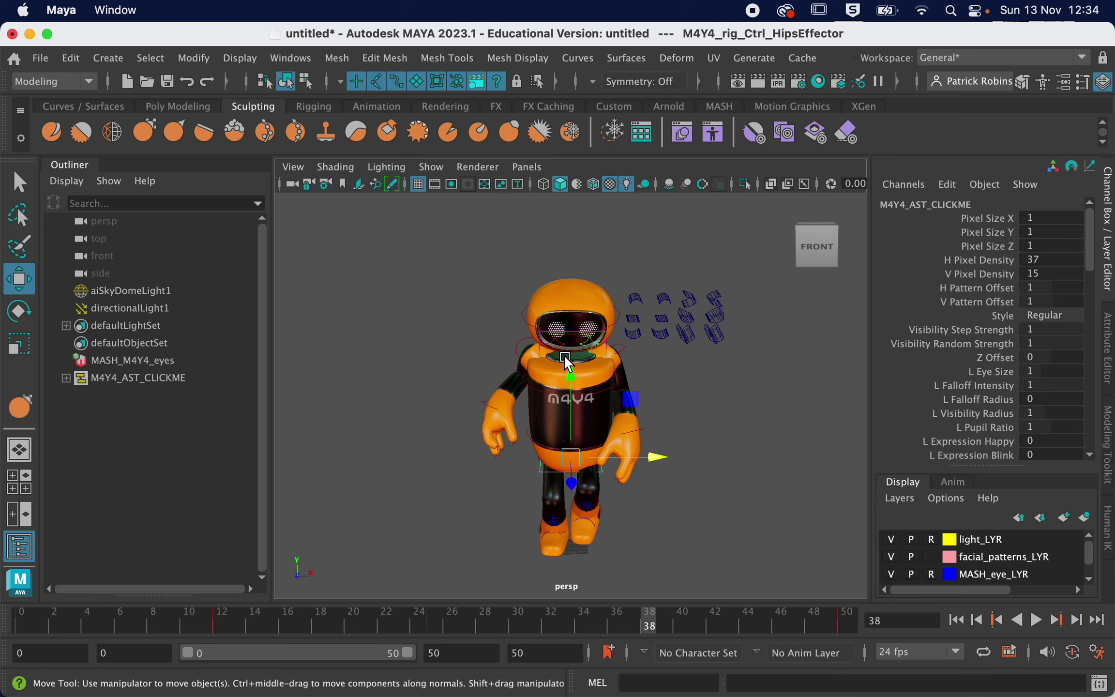
alt+drag(572, 368, 549, 355)
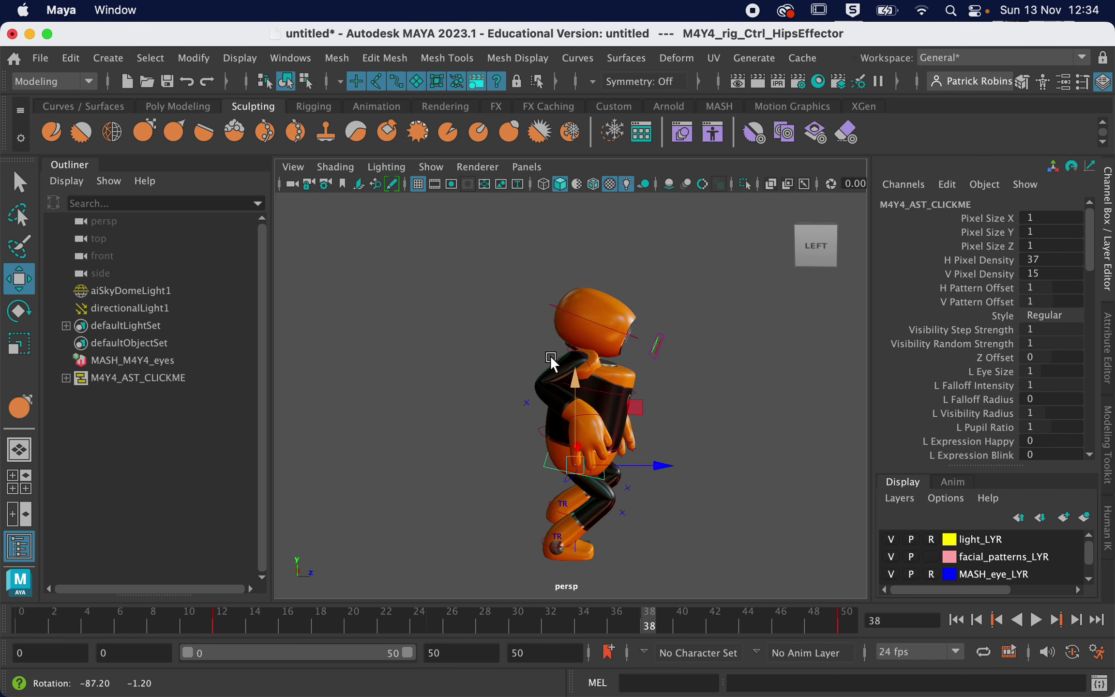
click(1036, 620)
alt+drag(532, 406, 573, 396)
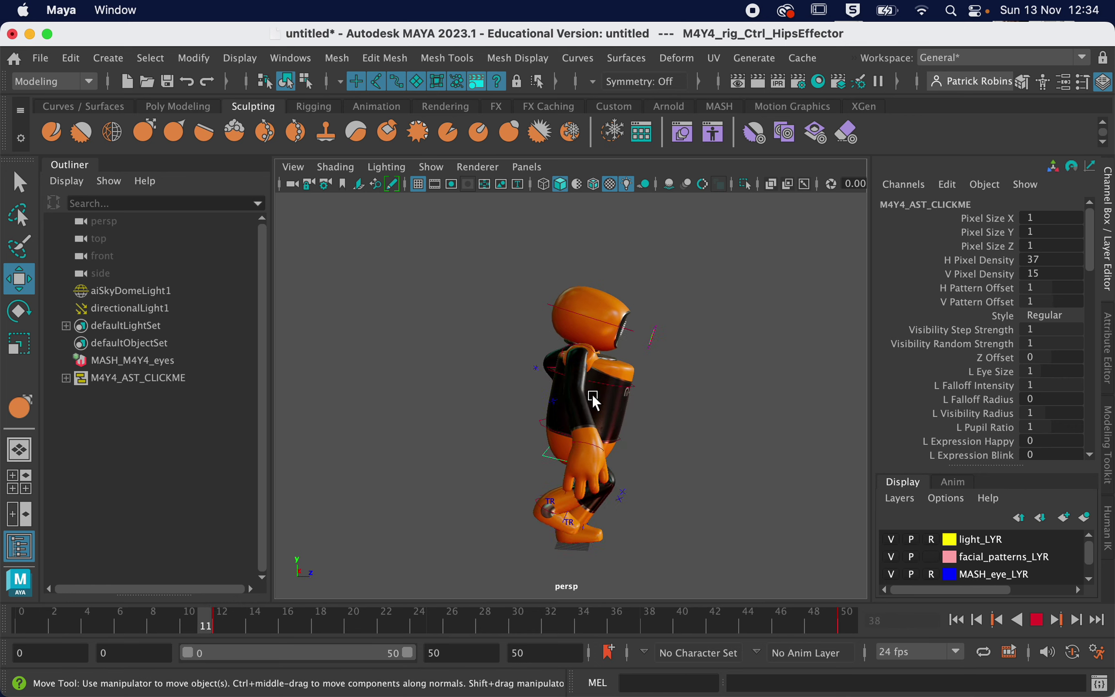
- Review the walk poses from the front view, stopping around frame 11
click(1036, 619)
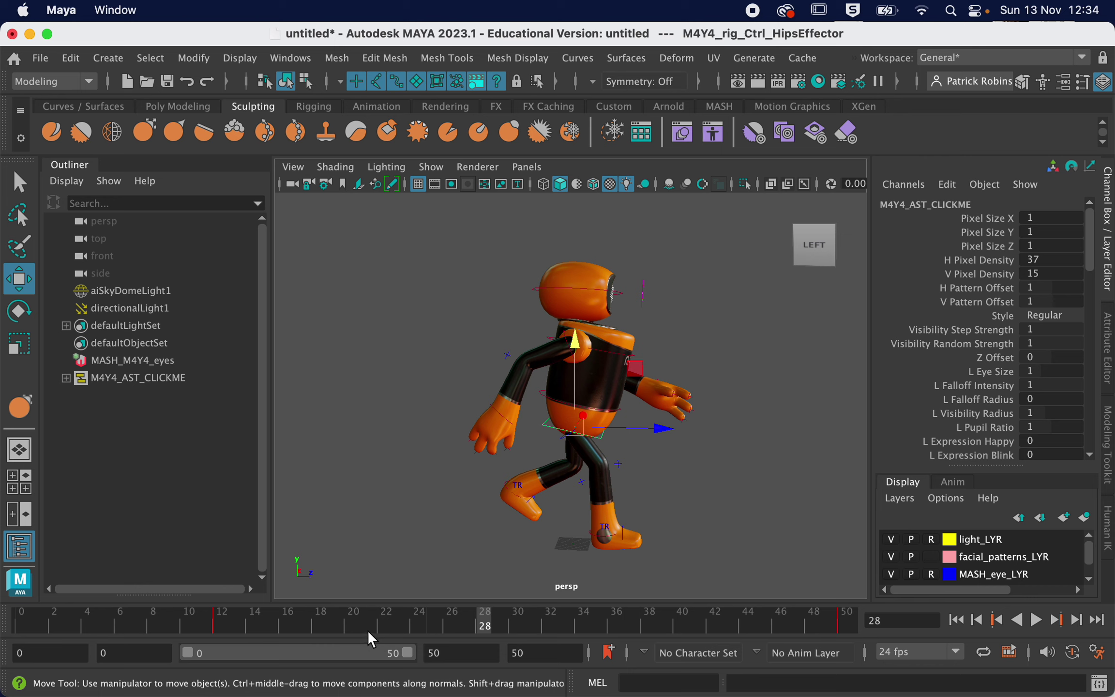
drag(368, 631, 4, 660)
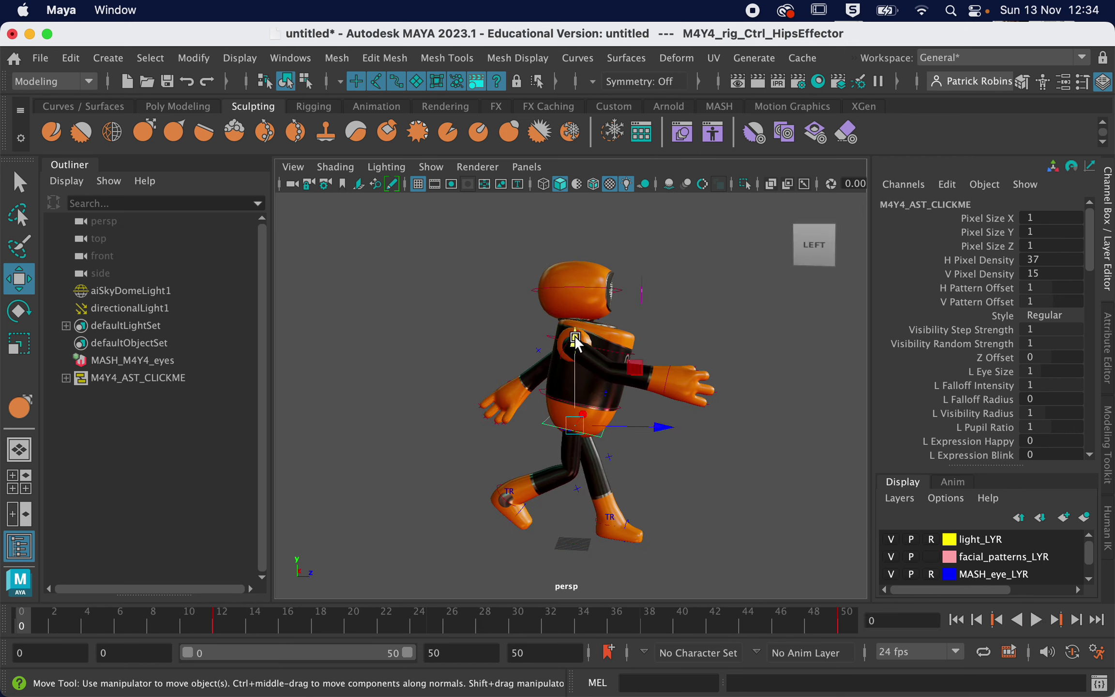
drag(141, 629, 213, 624)
alt+drag(290, 571, 624, 382)
click(640, 341)
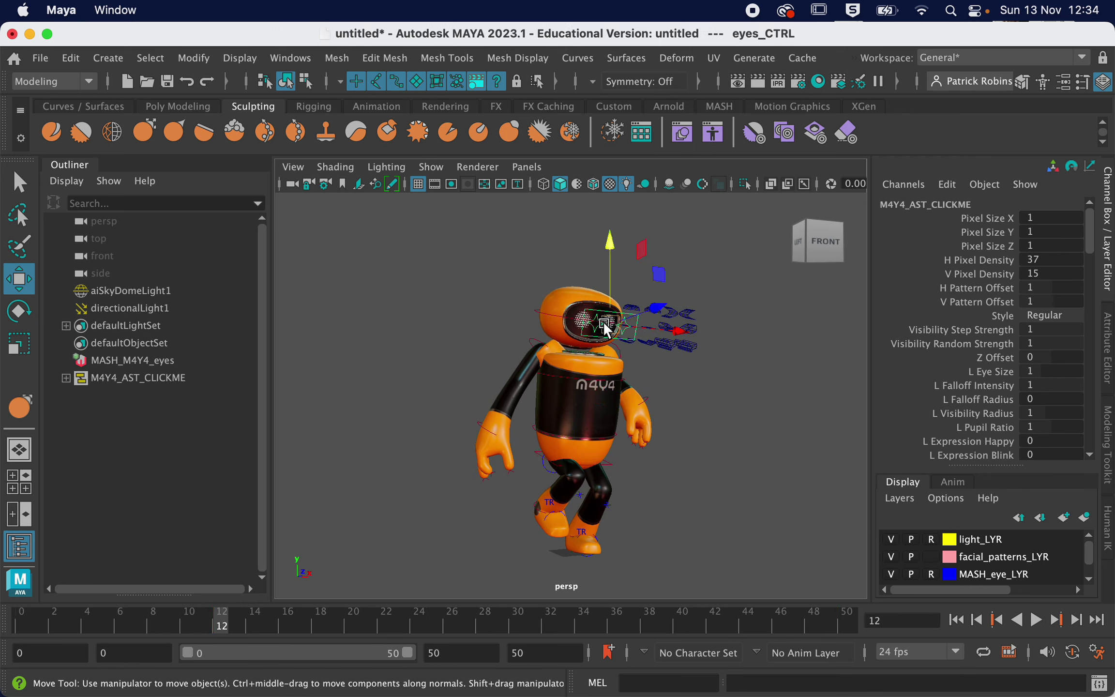
key(alt+v)
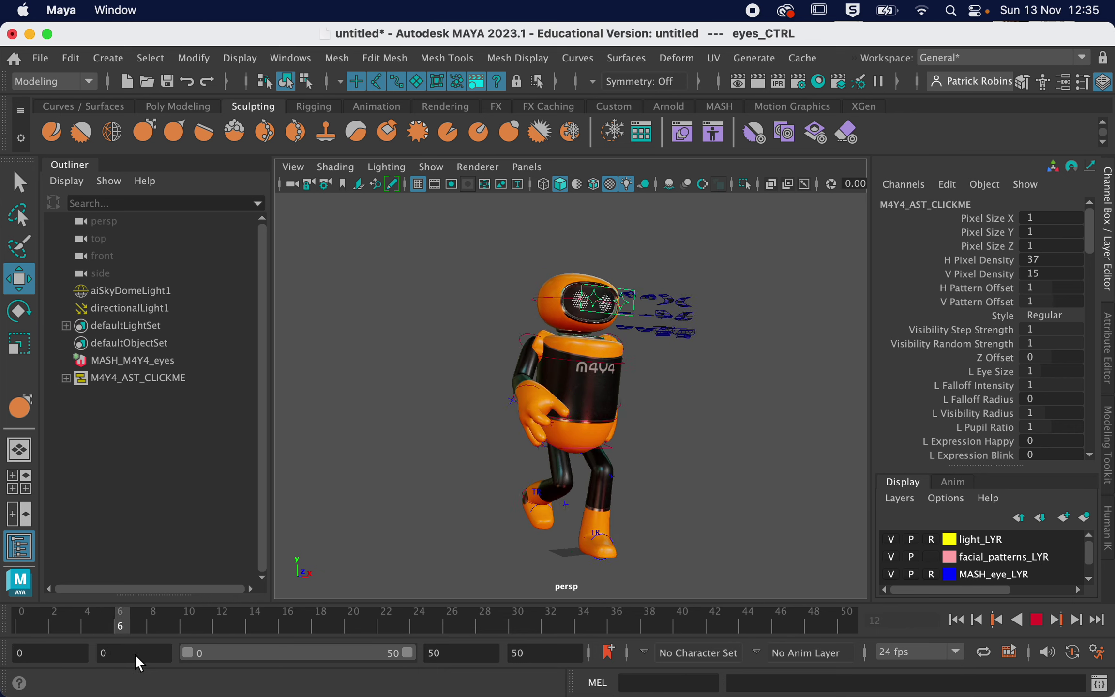
key(alt+v)
- Select the head control, tilt it slightly at frame 9 and set a key
click(551, 317)
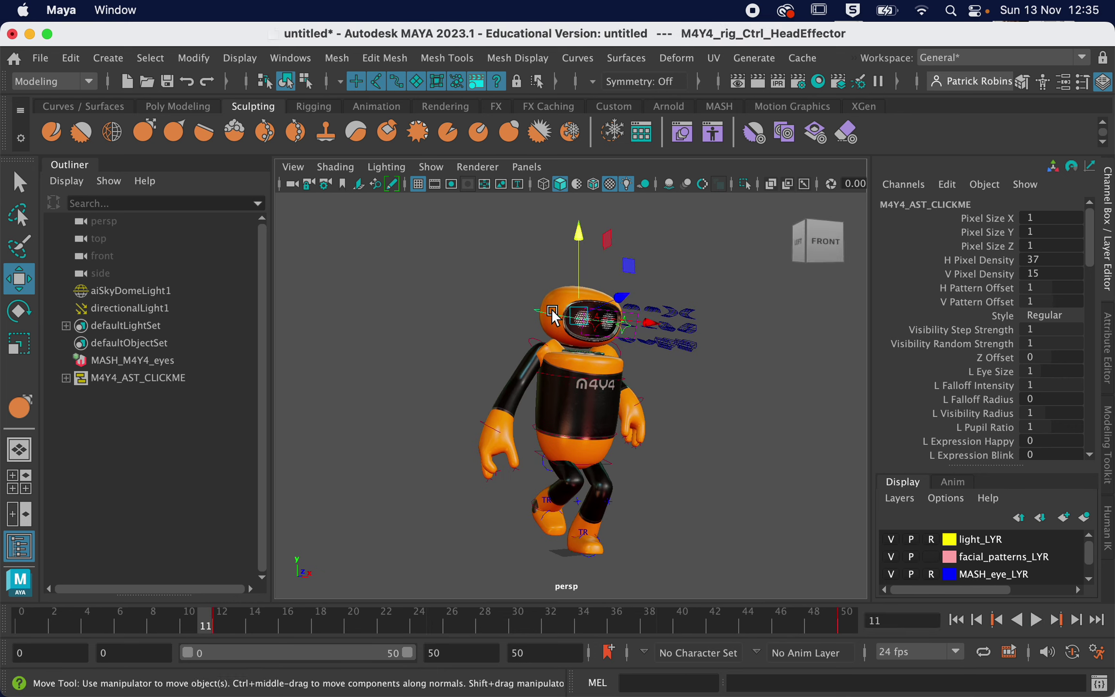
drag(141, 619, 171, 629)
key(e)
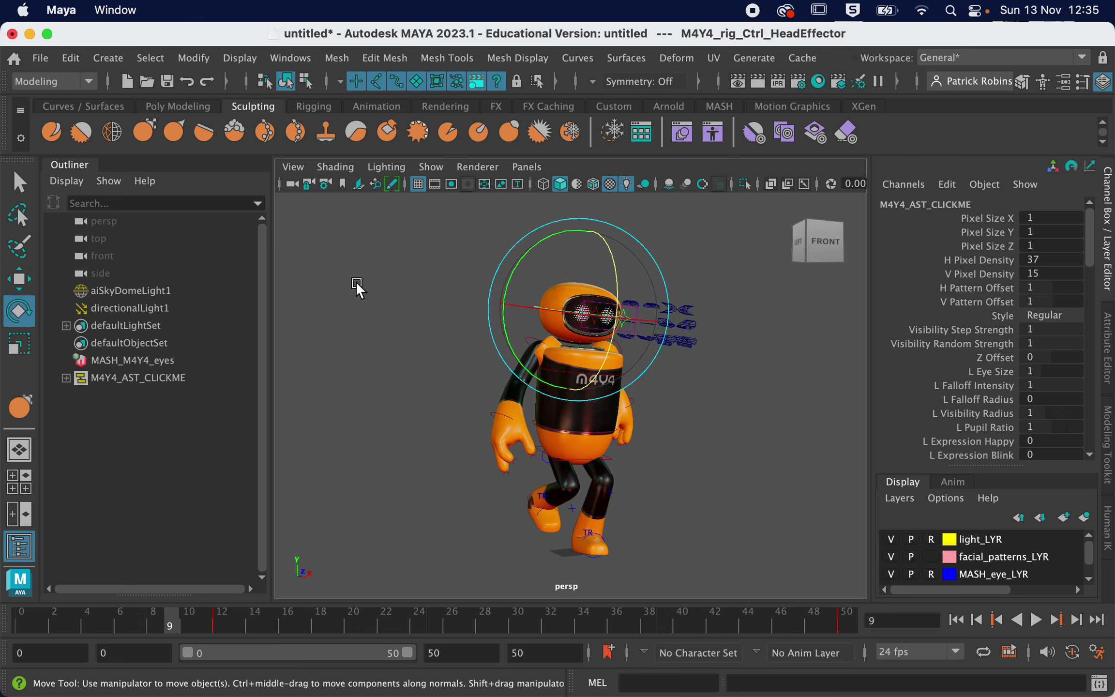
drag(618, 282, 536, 302)
key(s)
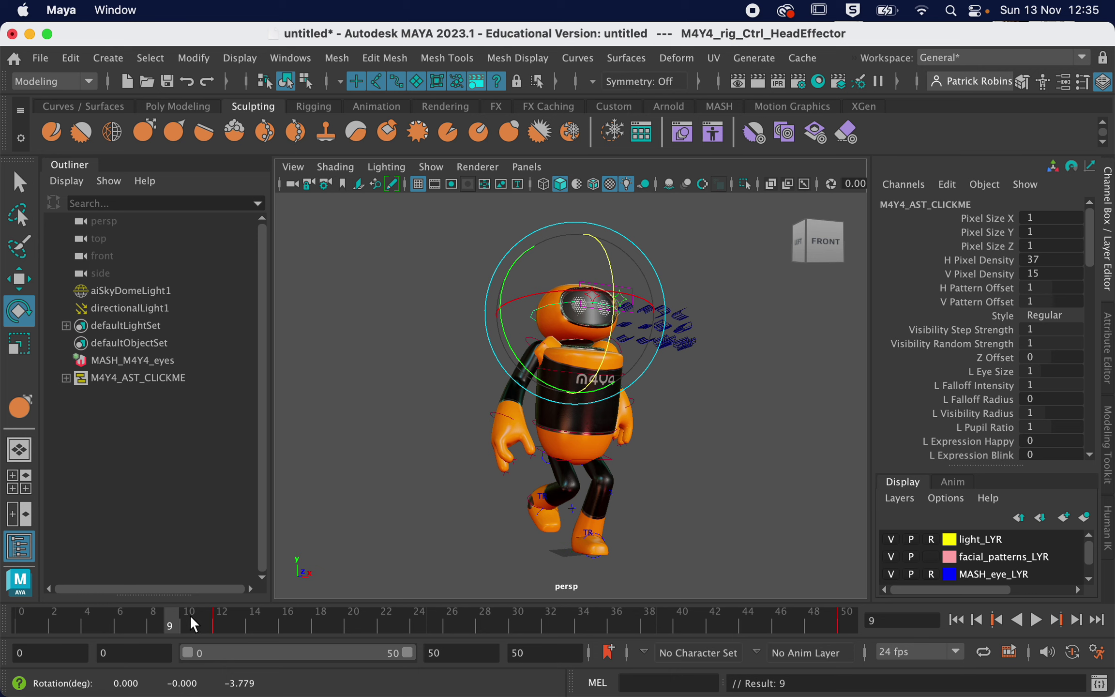
- Tilt the head the other way at frame 35
key(alt+v)
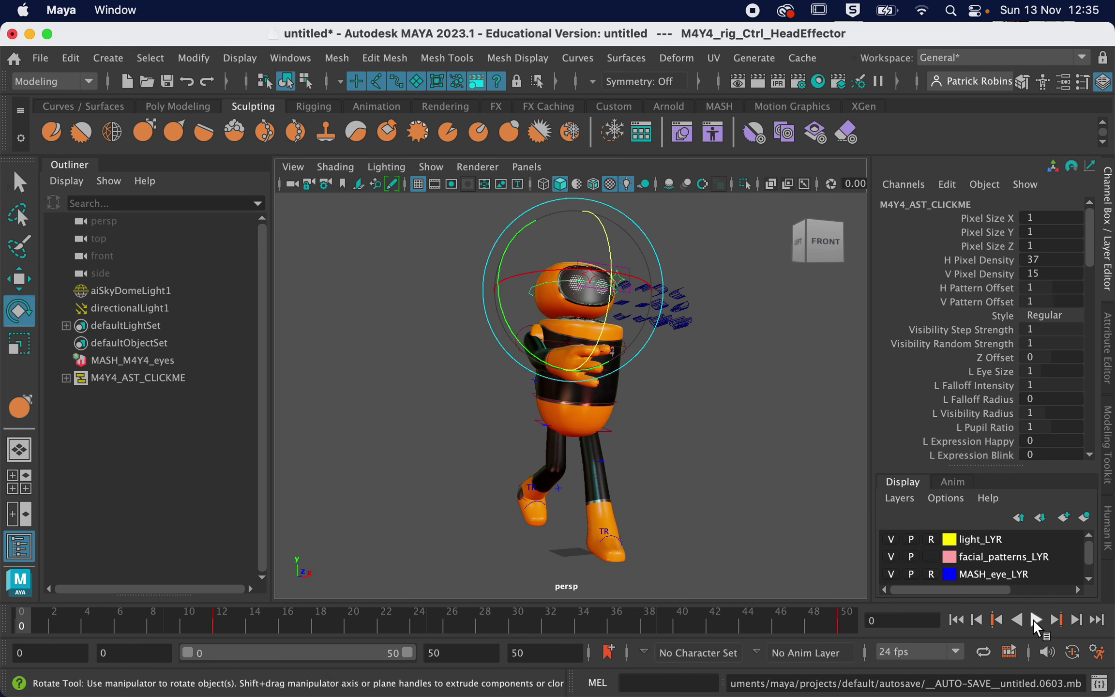
click(1033, 618)
key(alt+v)
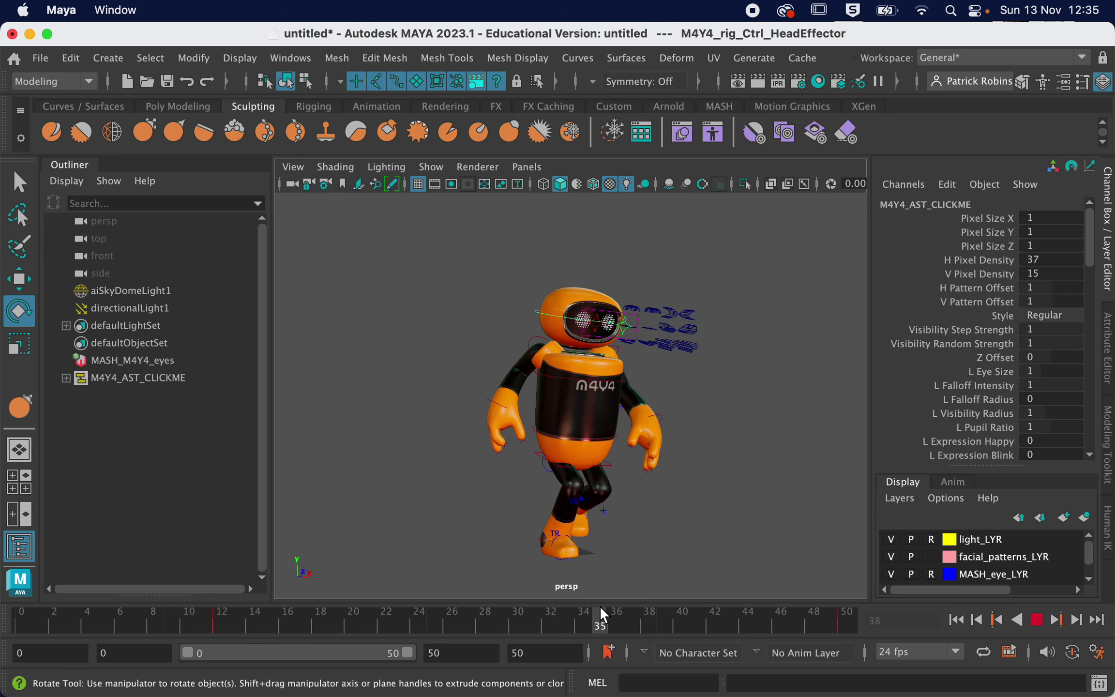
key(alt+v)
drag(611, 295, 612, 302)
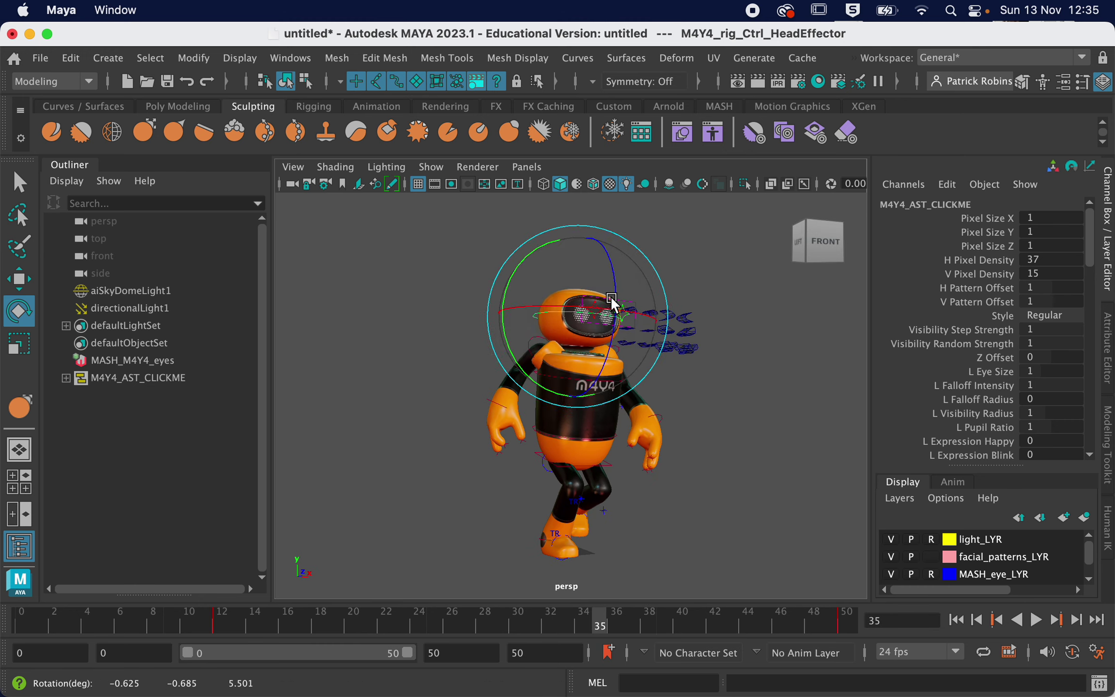
- Check the head key around frames 6–8, then play the full walk-cycle range
click(1033, 619)
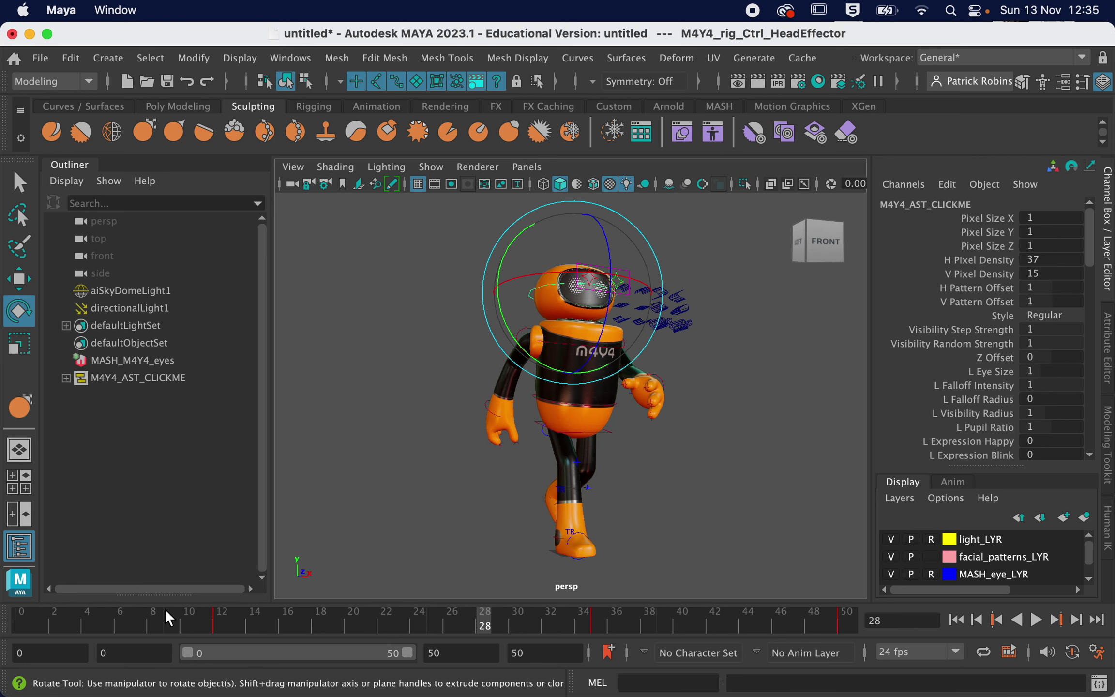
drag(164, 610, 157, 613)
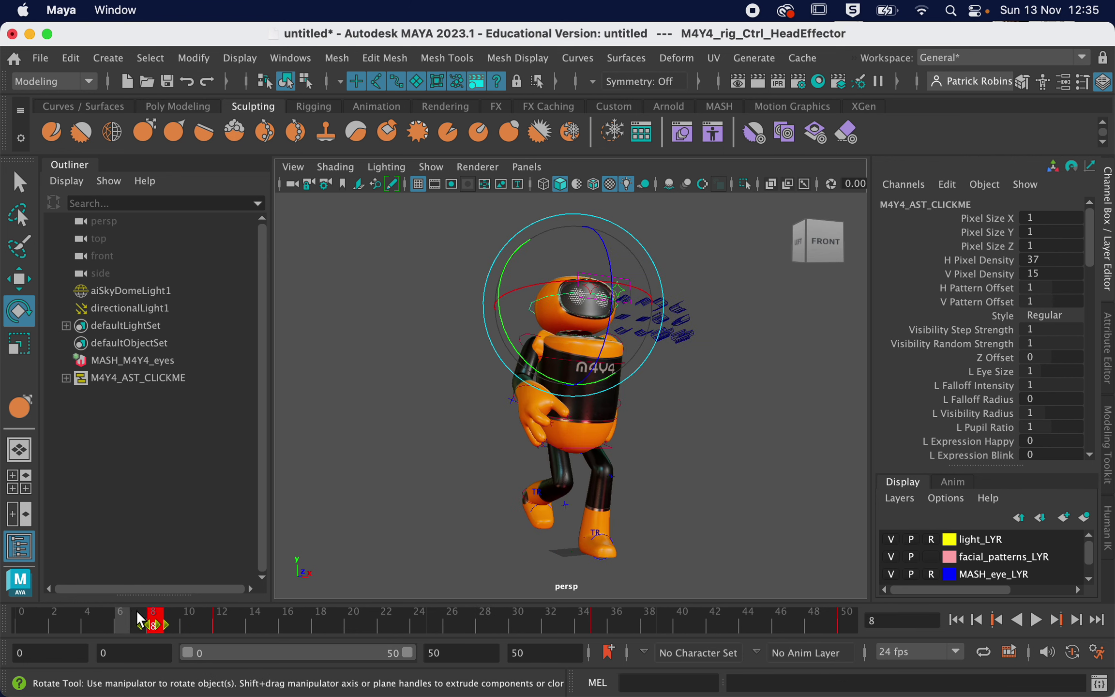
key(alt+v)
key(alt+v)
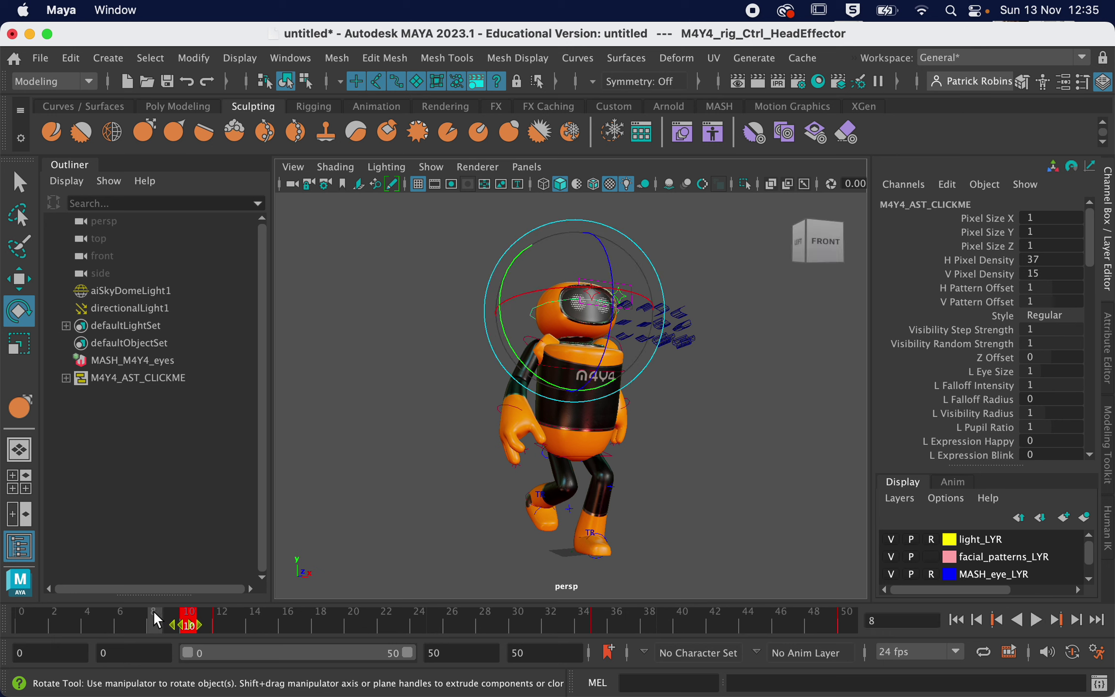
drag(160, 611, 63, 622)
key(alt+v)
key(alt+v)
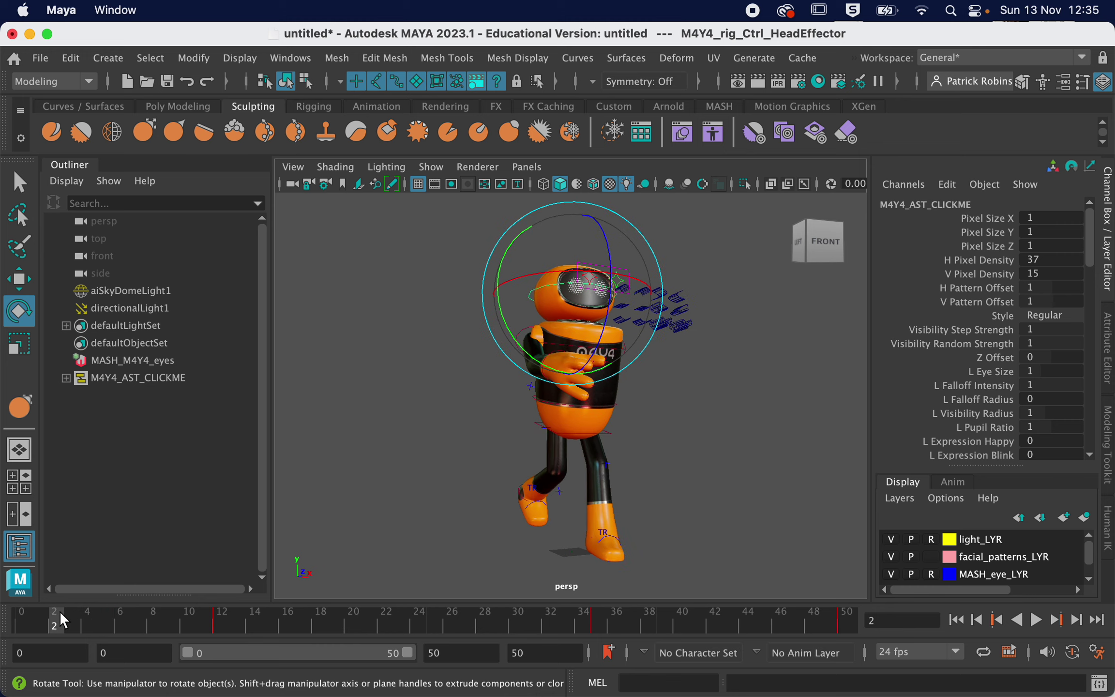
double_click(56, 622)
click(1035, 619)
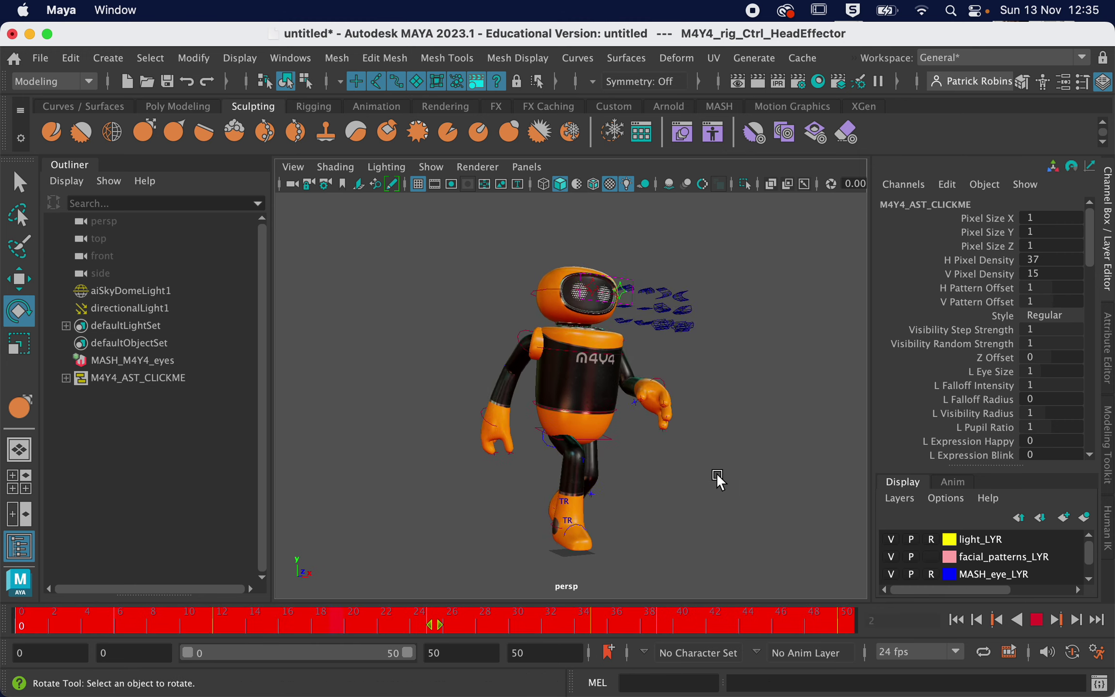
click(720, 486)
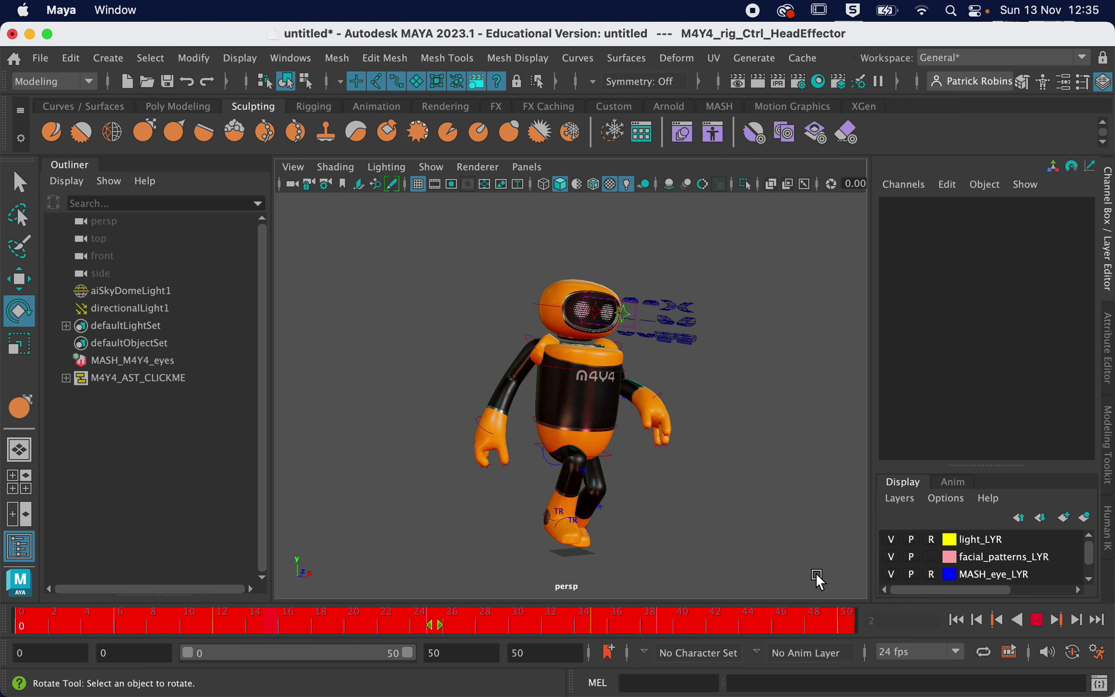
click(1037, 623)
drag(295, 628, 30, 629)
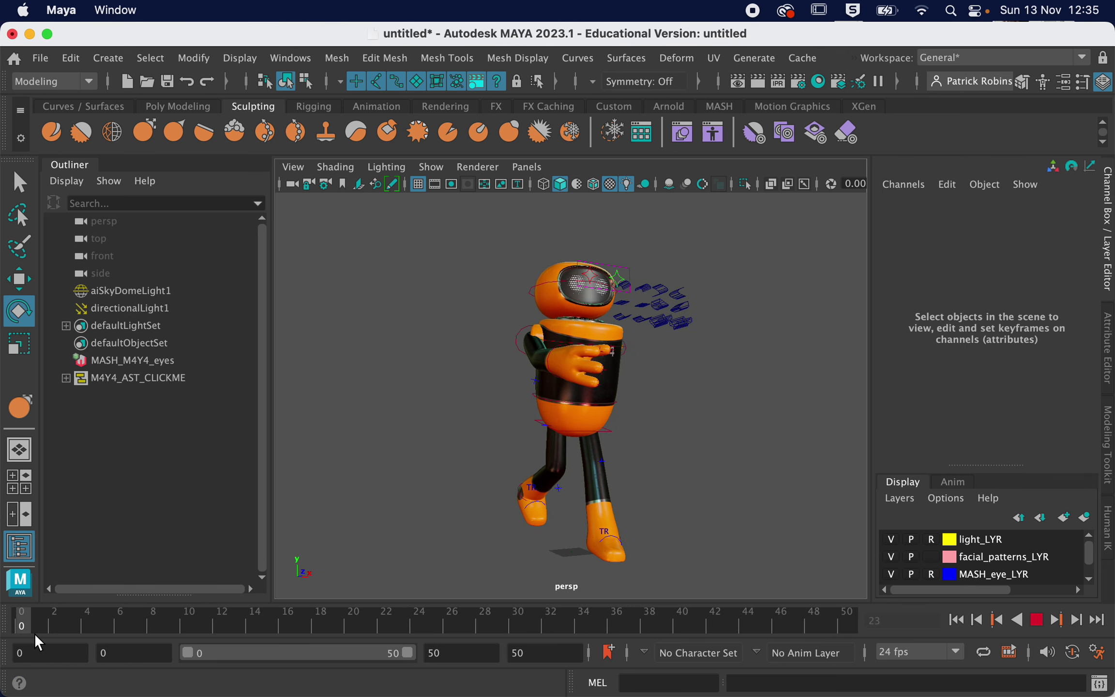
- On the eyes control, set both L and R Expression Angry to 1
click(604, 290)
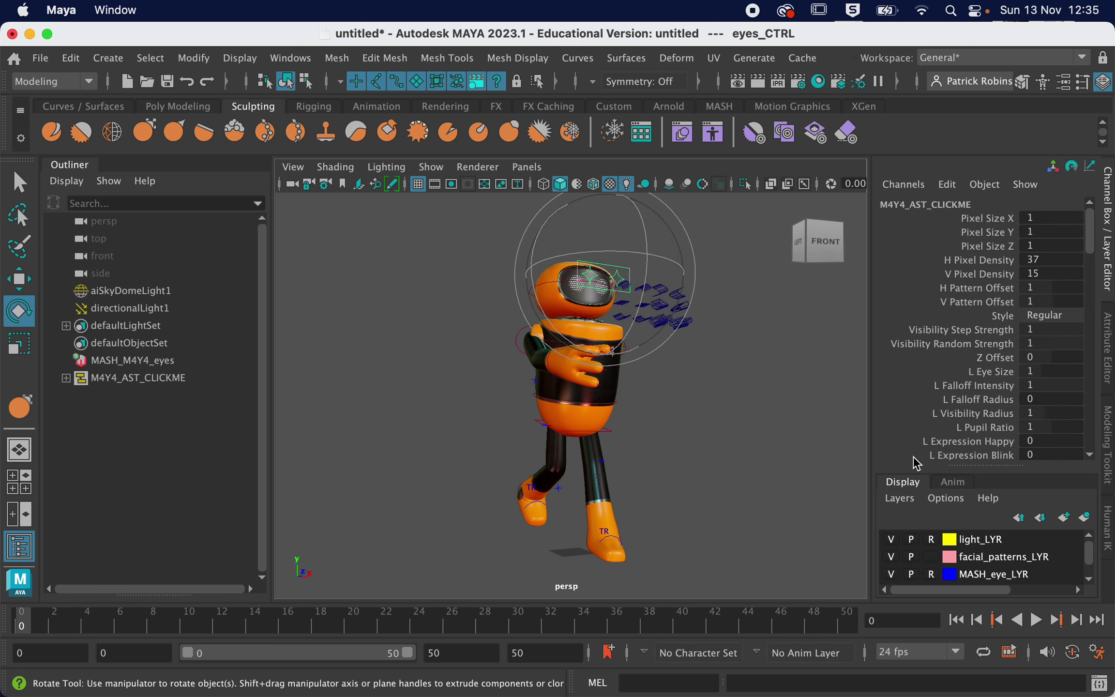
scroll(1009, 399, down, 1)
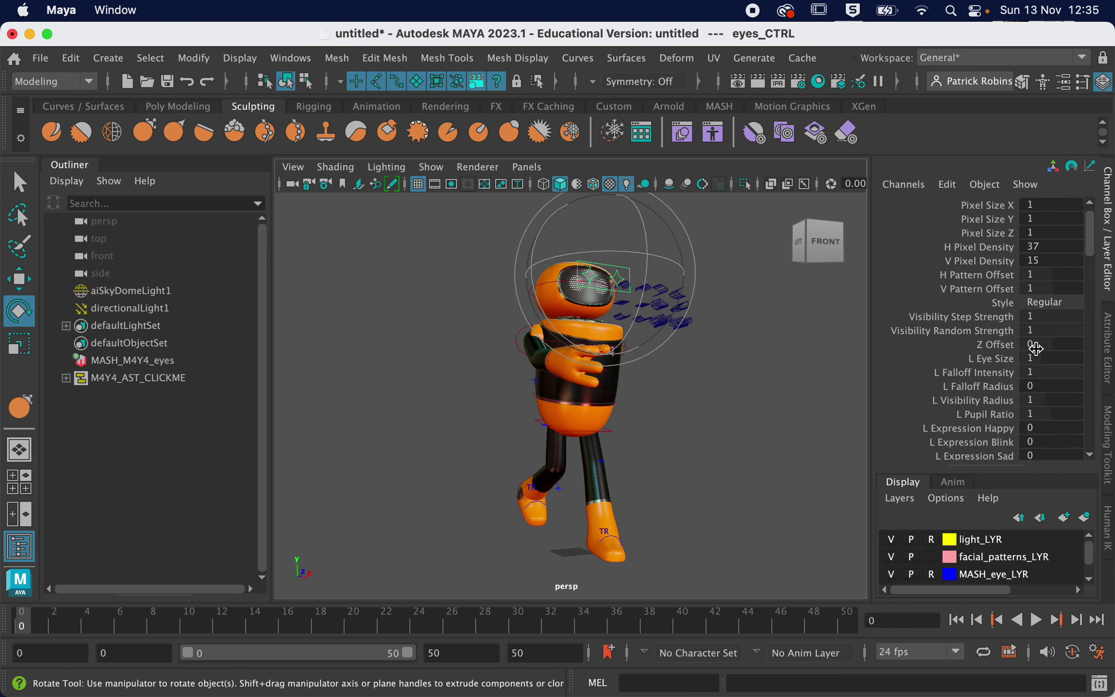
scroll(1021, 377, down, 3)
scroll(1014, 392, up, 3)
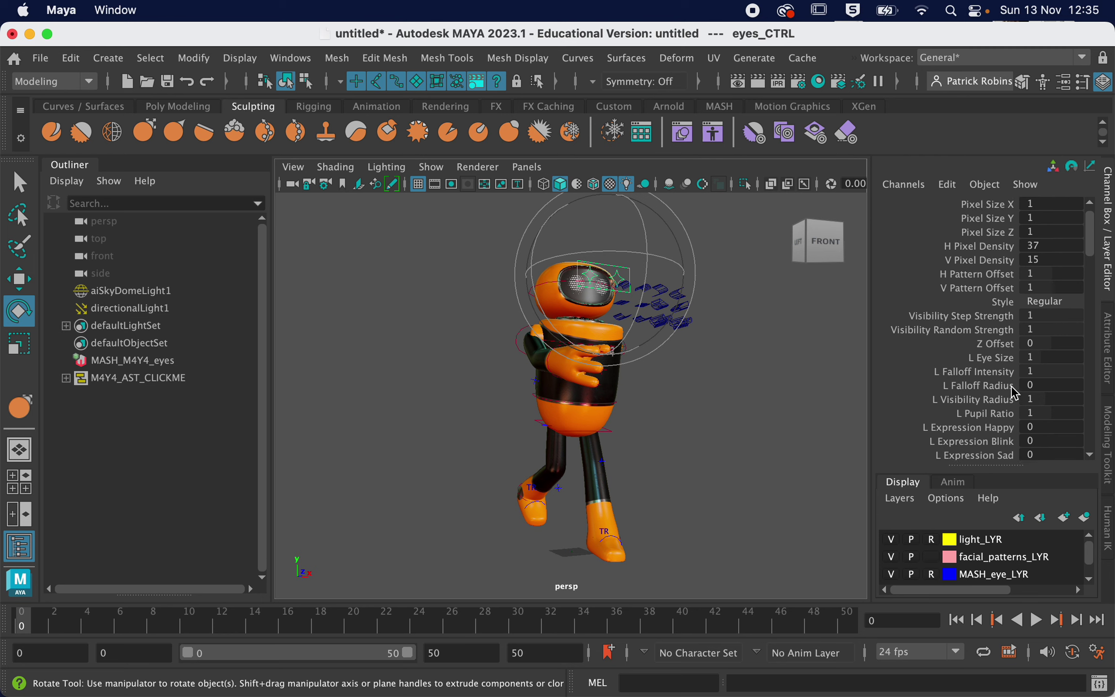
scroll(1013, 393, down, 5)
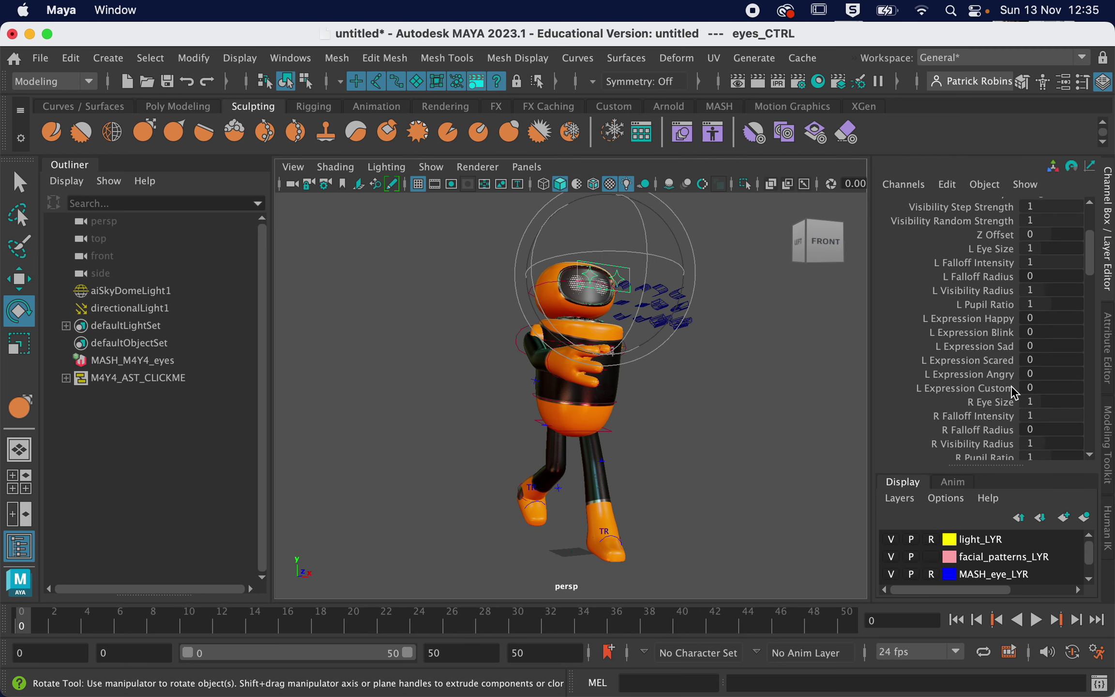
scroll(1013, 392, down, 1)
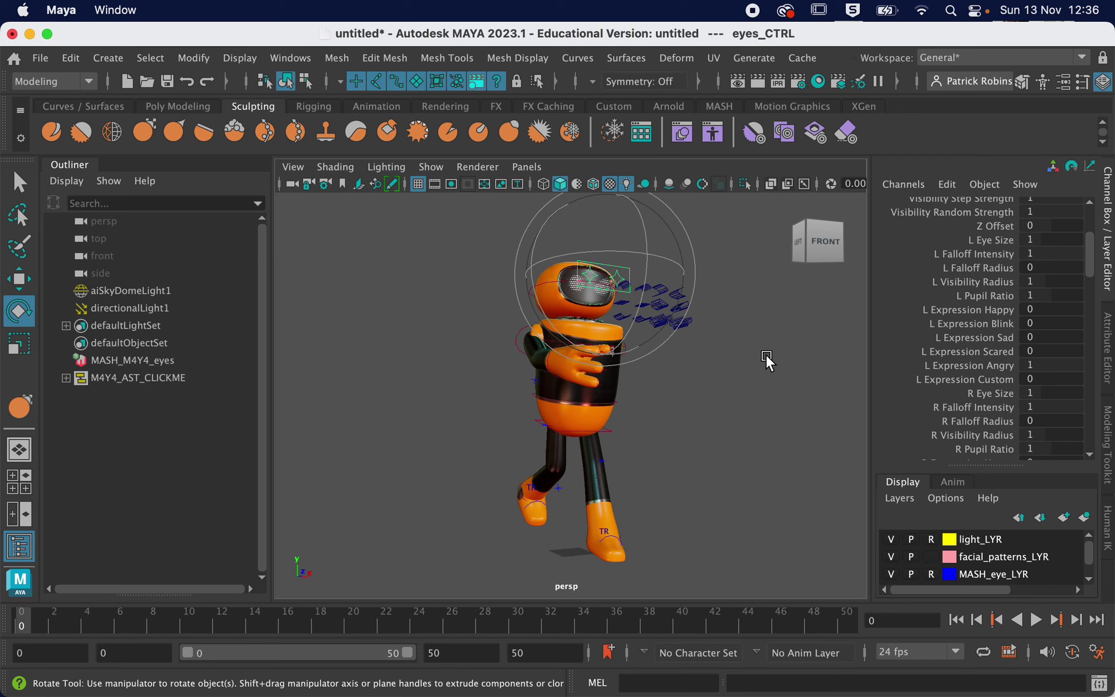
alt+drag(766, 361, 641, 319)
scroll(638, 309, up, 3)
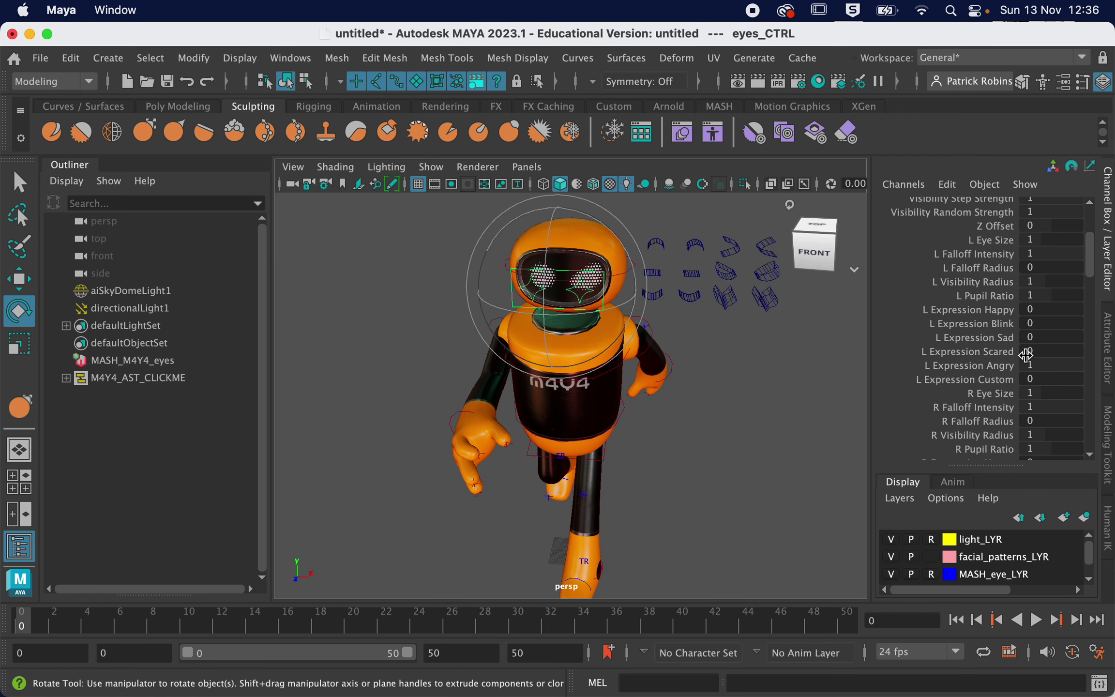
scroll(1042, 329, down, 5)
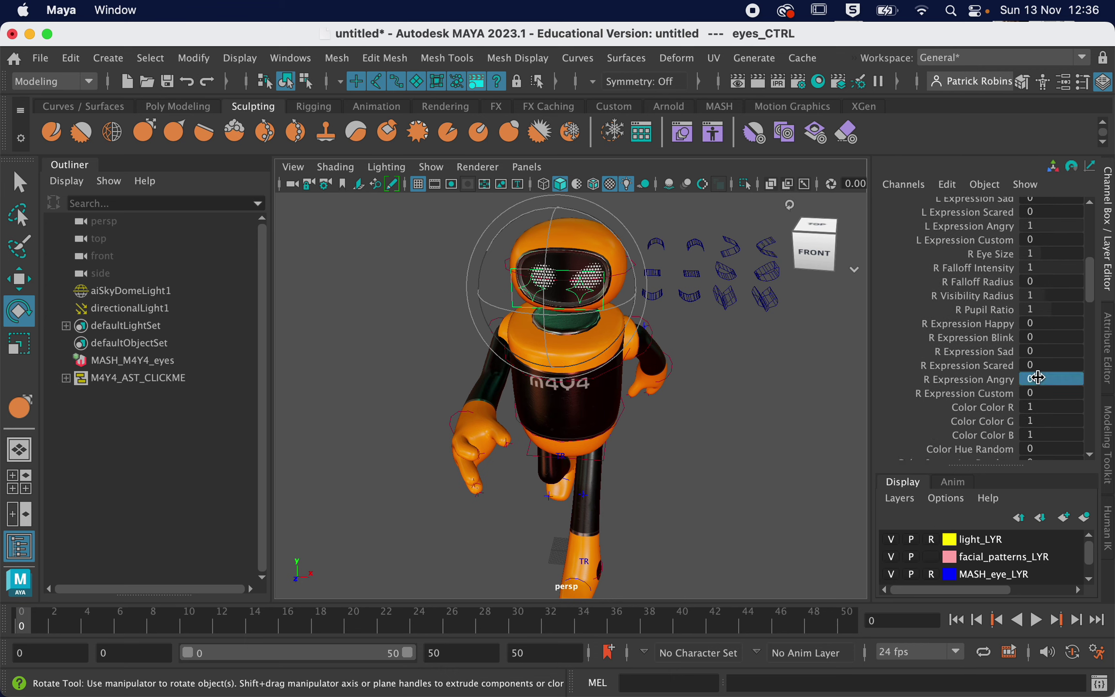
alt+drag(691, 396, 324, 391)
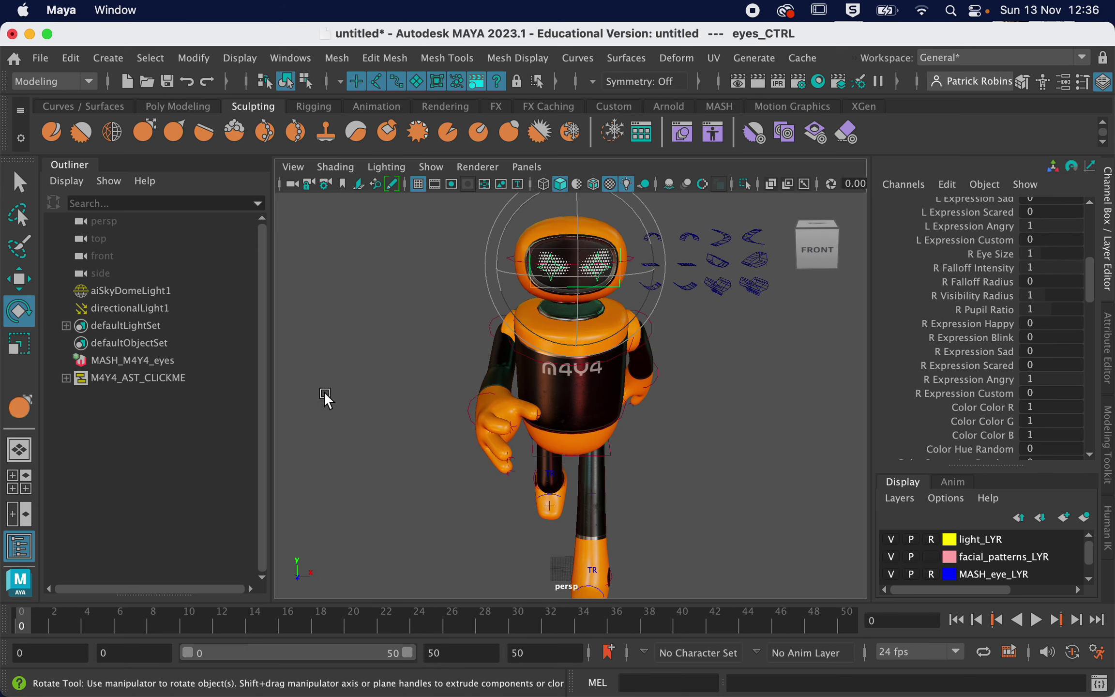
- Select eyes_CTRL with the Move tool, preview the walk, and key the head raised
click(615, 276)
click(607, 245)
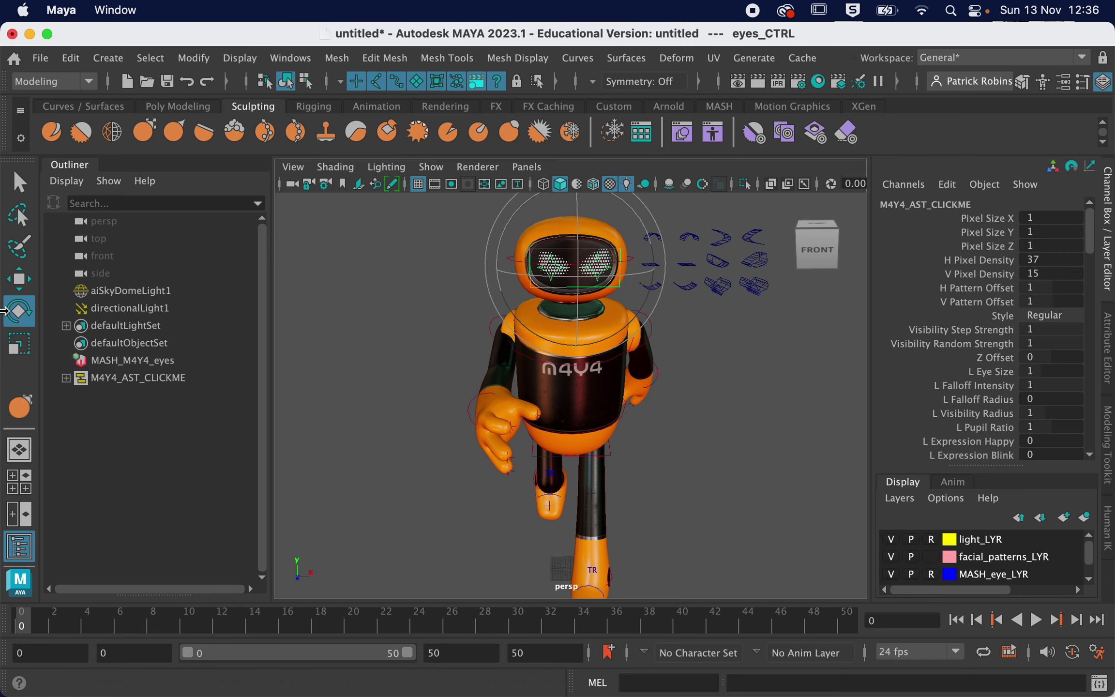
key(w)
key(alt+v)
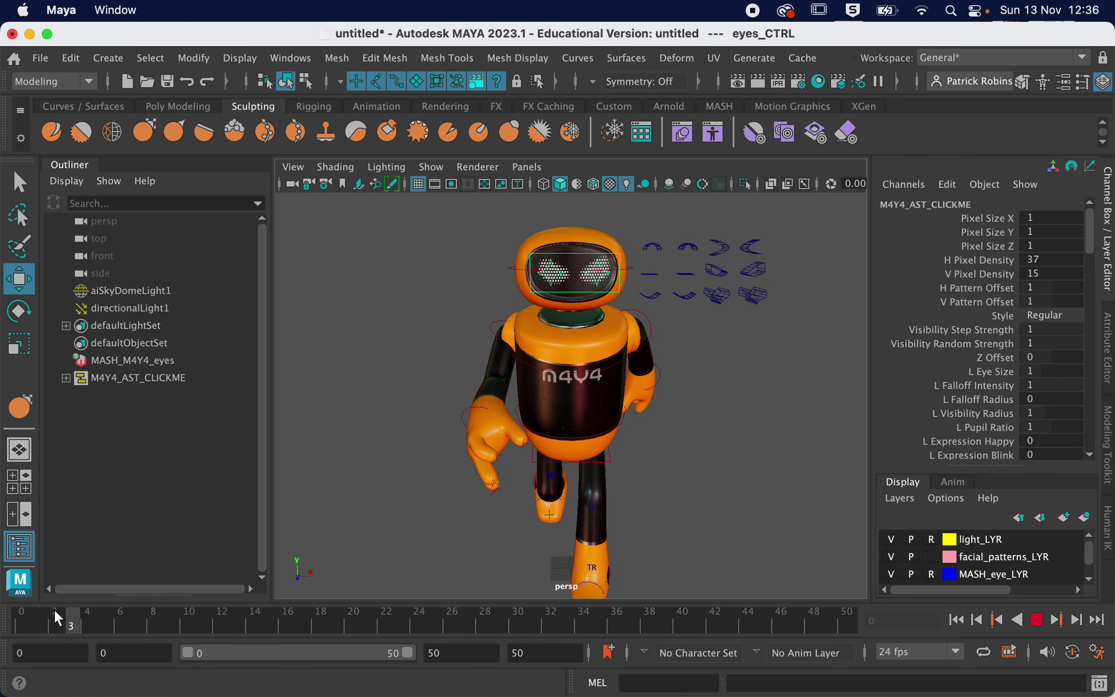
key(alt+v)
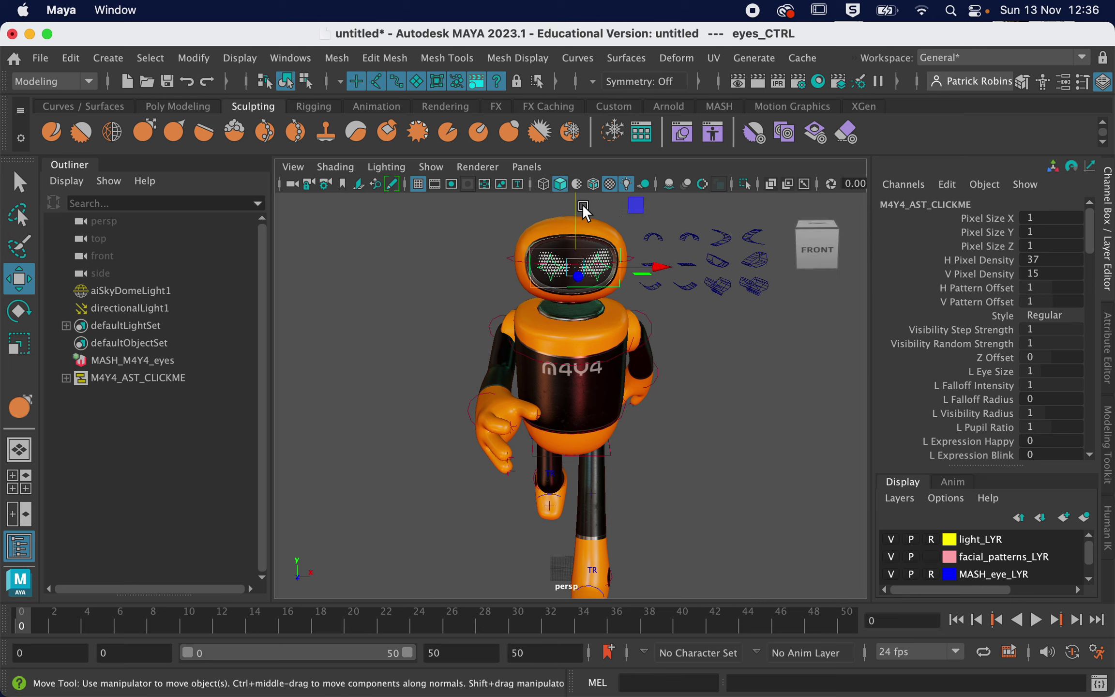
drag(574, 201, 575, 197)
key(s)
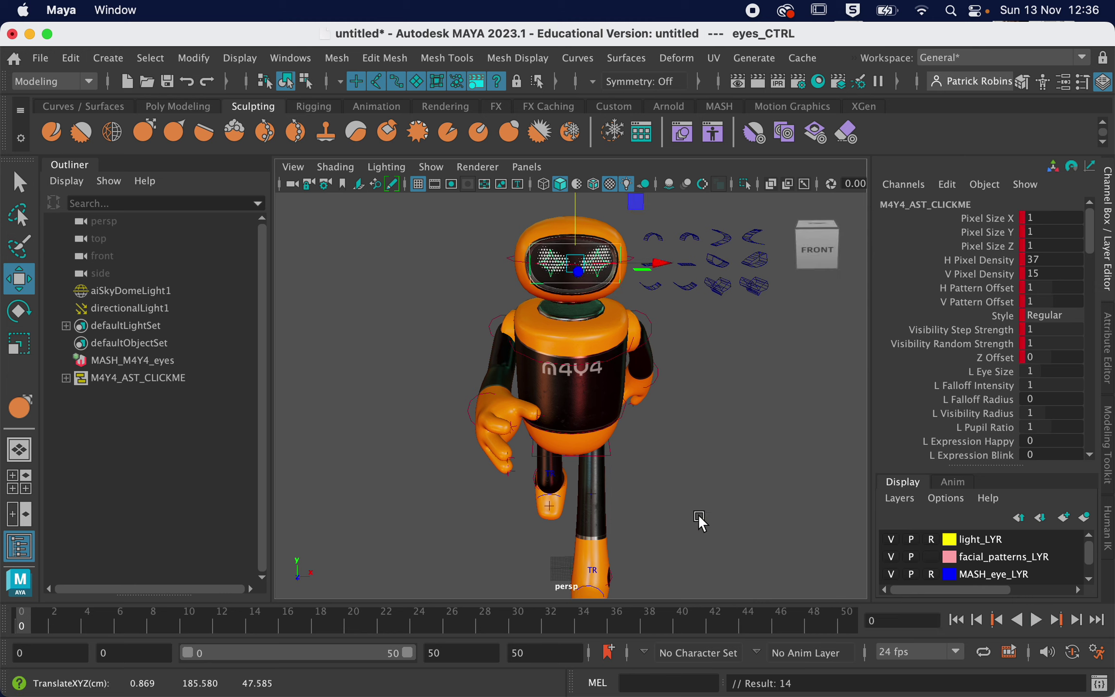
- Move the head down at frame 11, up at frame 27 and down at frame 38
click(840, 615)
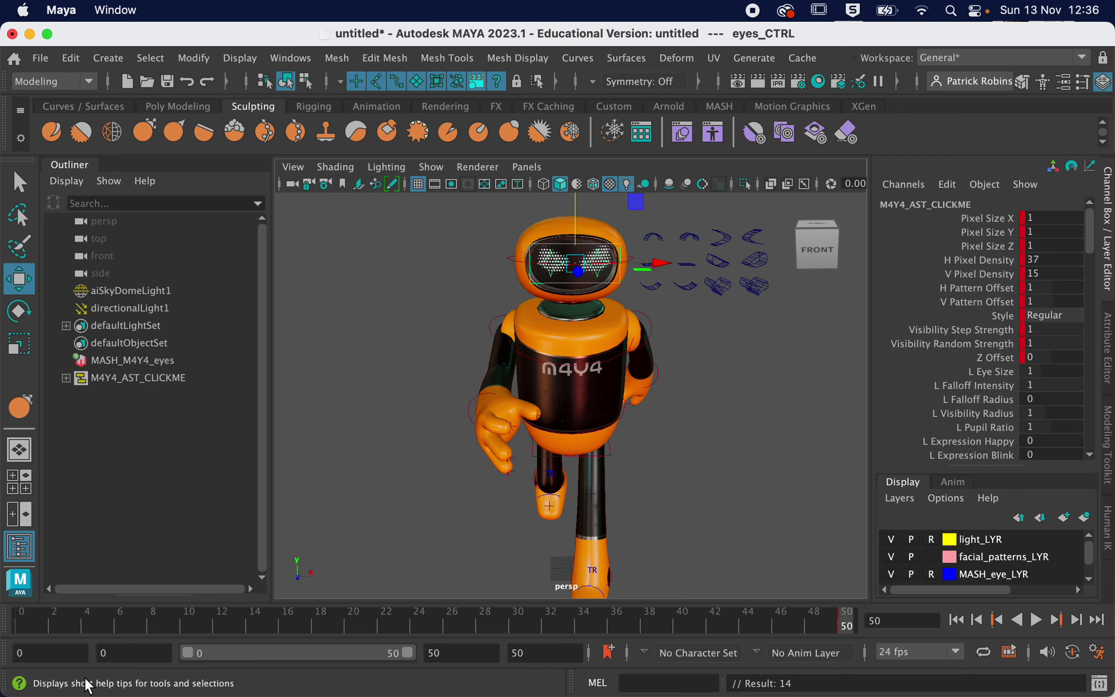
drag(38, 619, 168, 613)
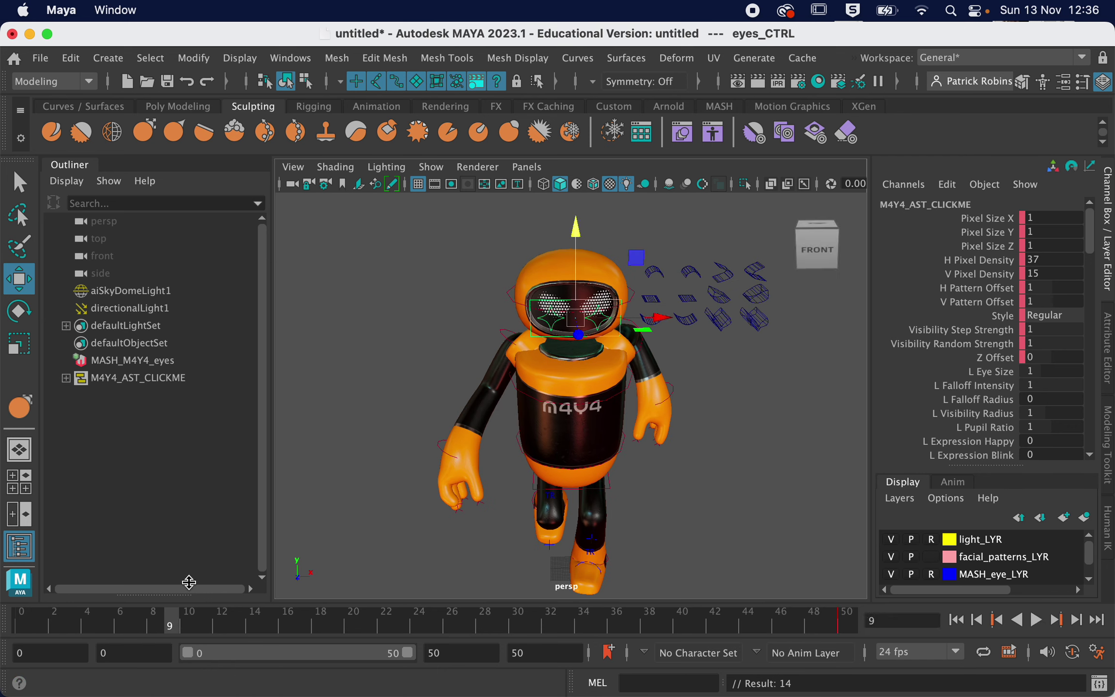
click(155, 618)
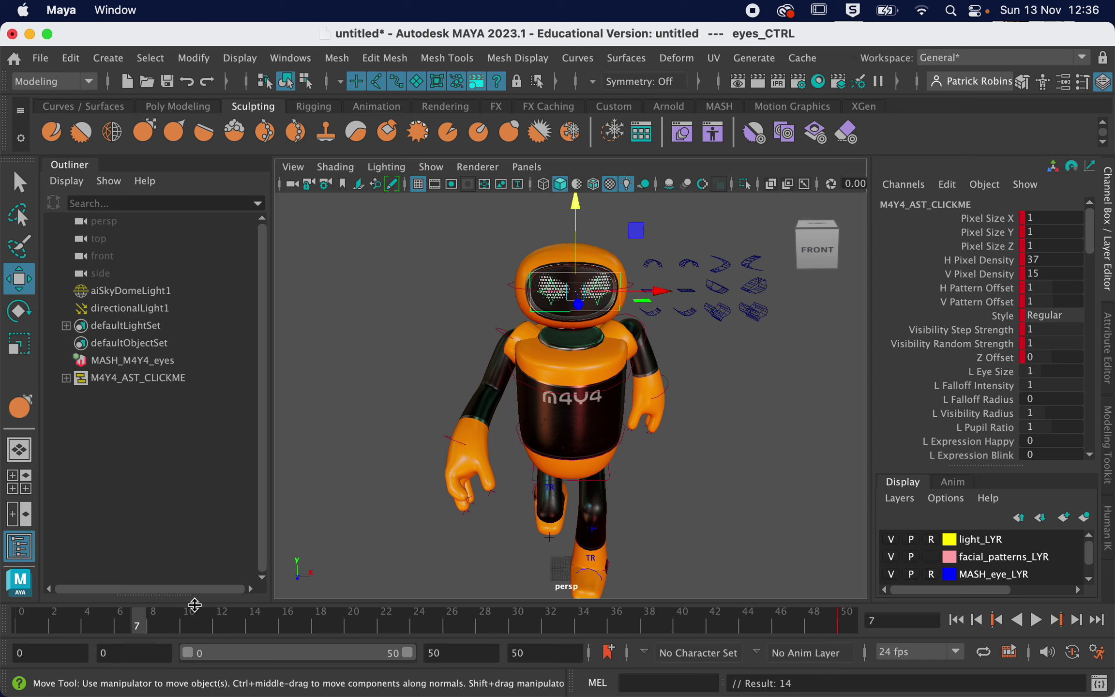
drag(160, 624, 211, 624)
drag(565, 250, 570, 264)
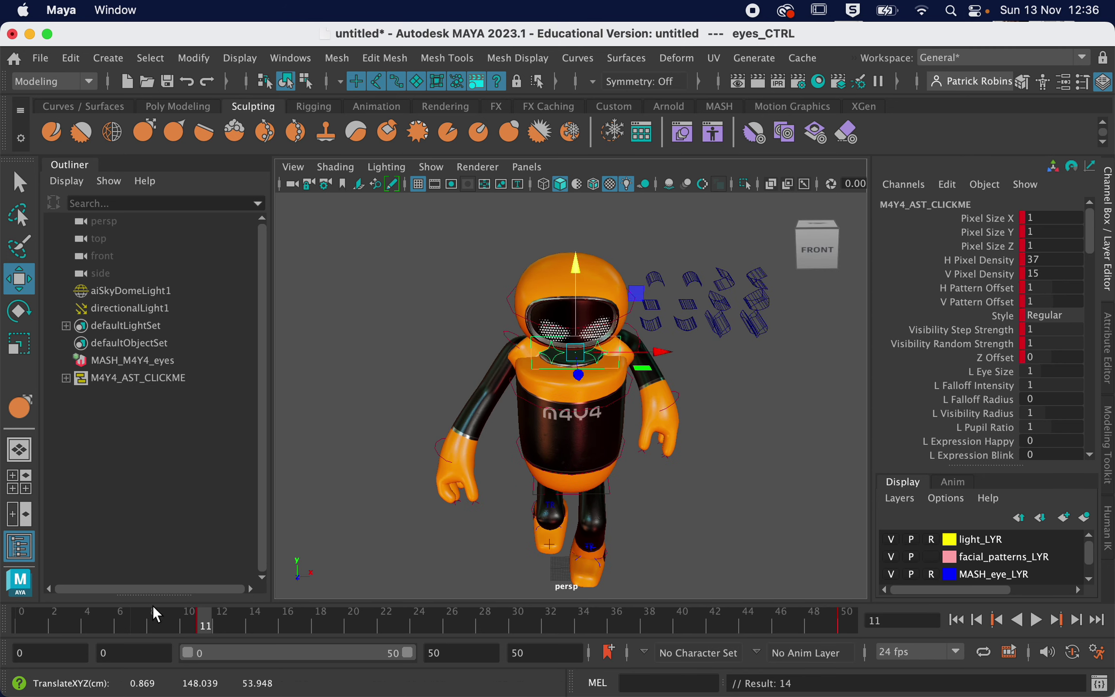
mouse_move(106, 605)
mouse_down()
mouse_move(136, 612)
mouse_move(88, 613)
mouse_move(344, 605)
mouse_move(287, 618)
mouse_up()
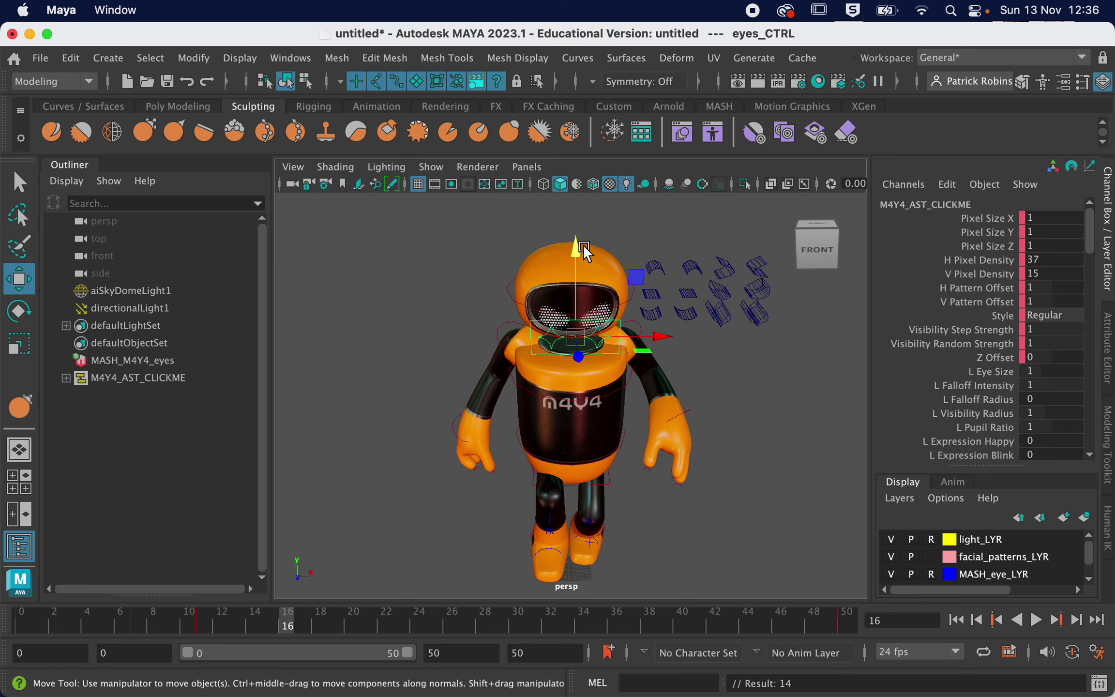
drag(583, 246, 577, 233)
mouse_move(288, 618)
mouse_down()
mouse_move(519, 611)
mouse_move(468, 615)
mouse_up()
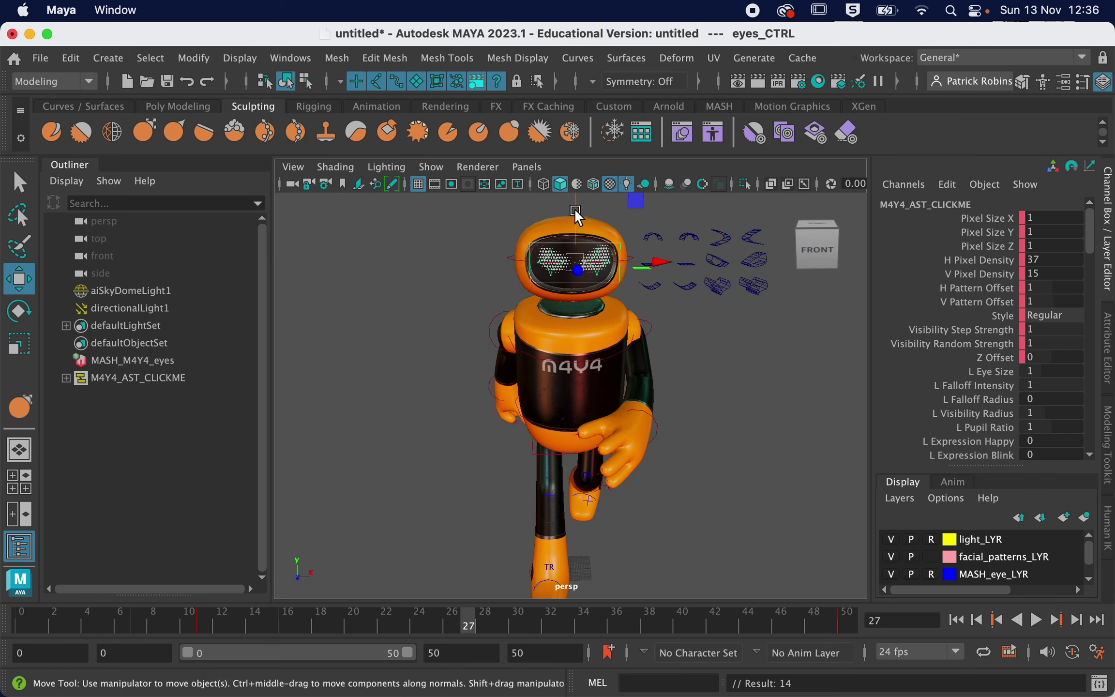
drag(574, 208, 574, 199)
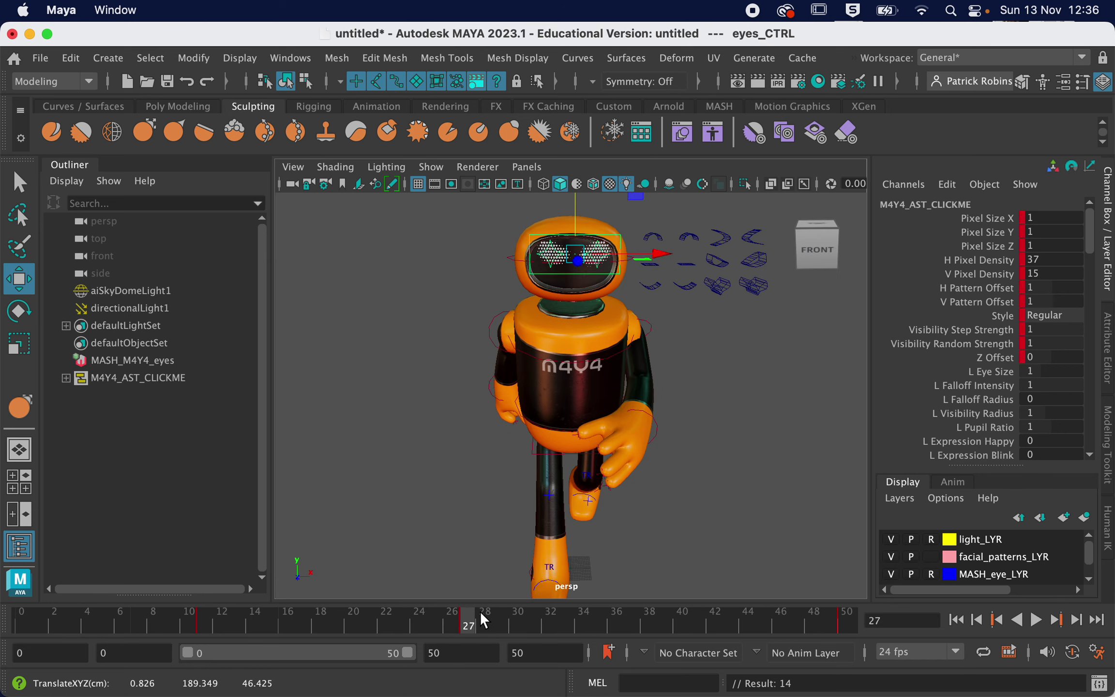
drag(484, 619, 636, 612)
drag(571, 265, 579, 240)
click(597, 610)
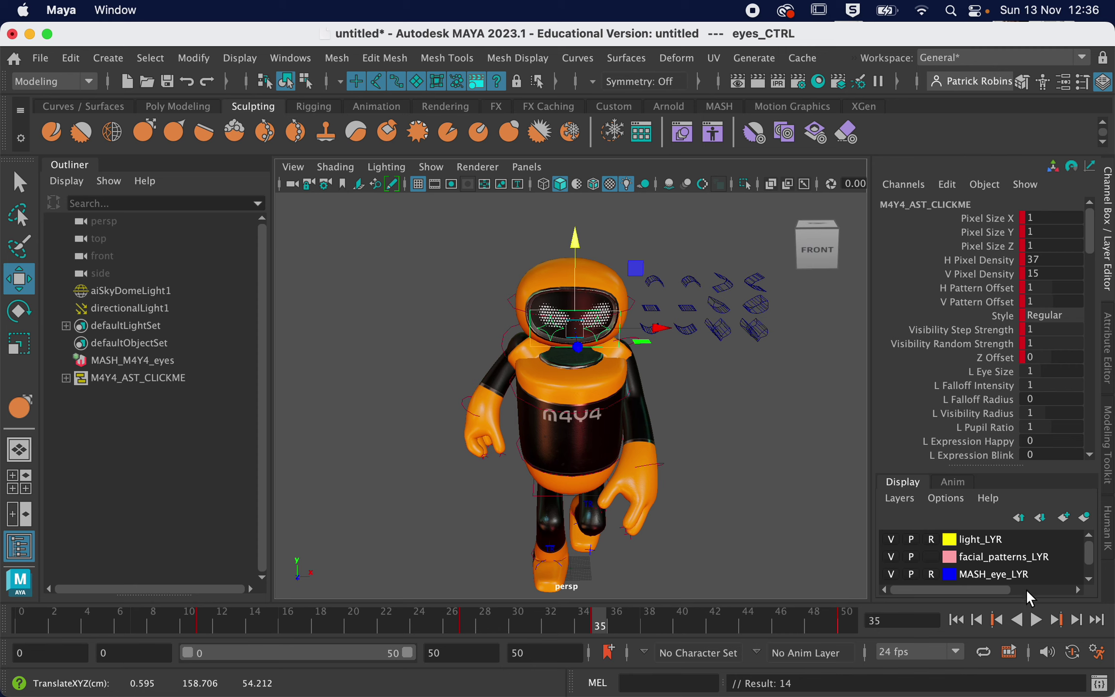
- Loop the walk playback and tumble and dolly out to a three-quarter view of the robot
click(1036, 619)
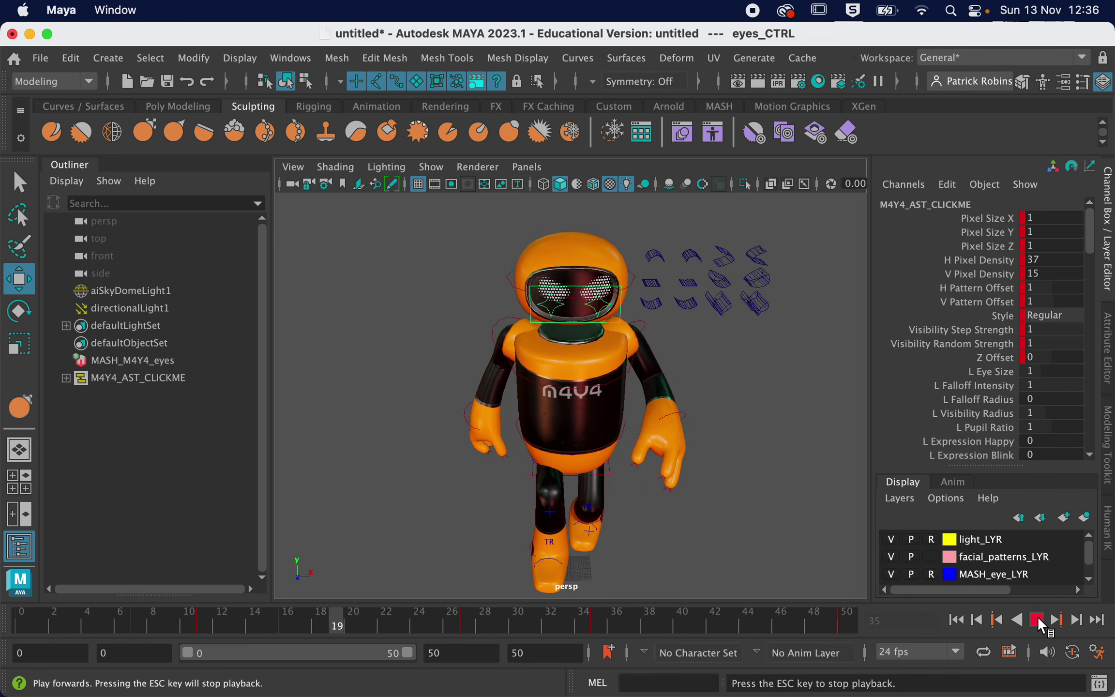
alt+drag(738, 491, 768, 490)
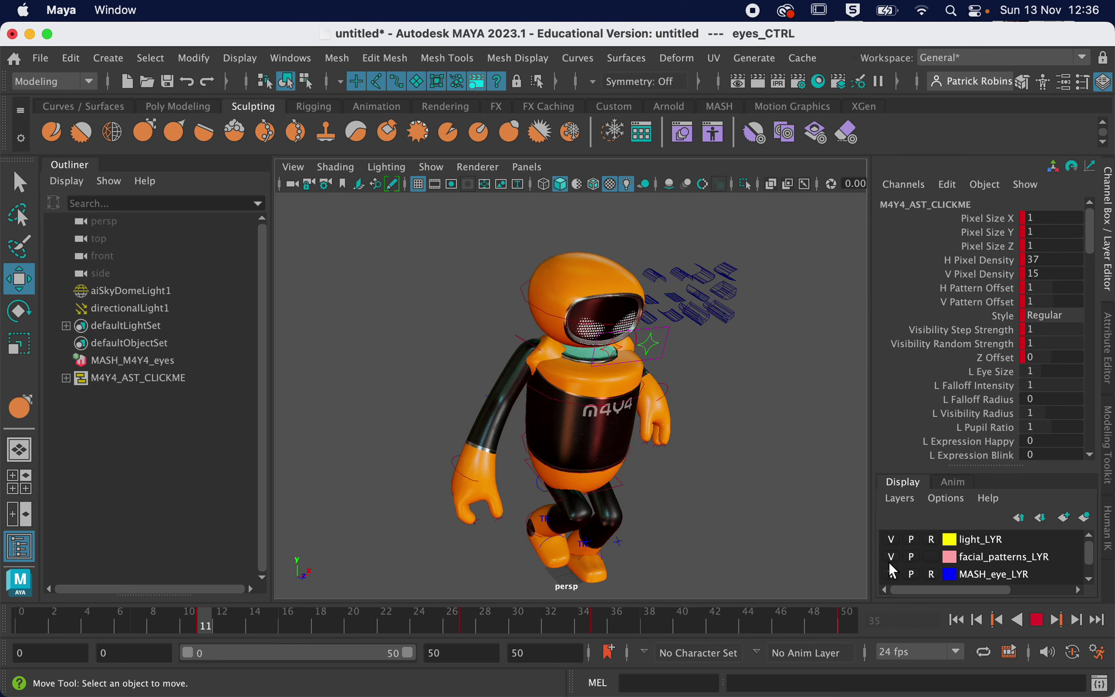
scroll(695, 520, down, 3)
alt+drag(694, 521, 702, 517)
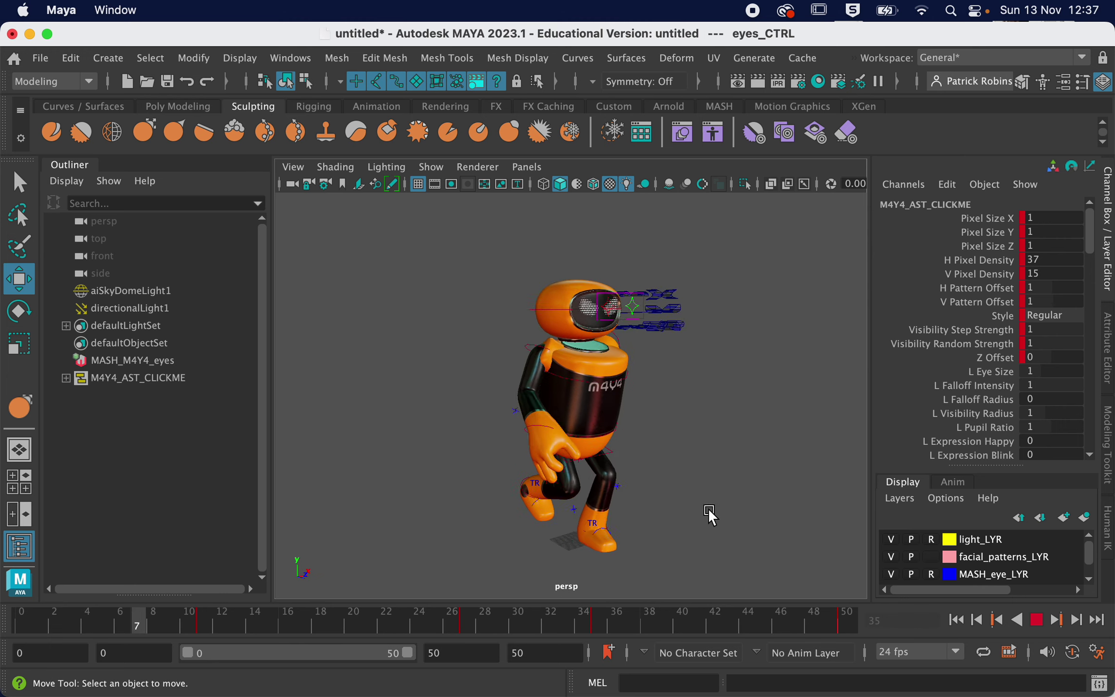
- Set the viewport Show filter to None, then Polygons only, and stop playback
click(432, 166)
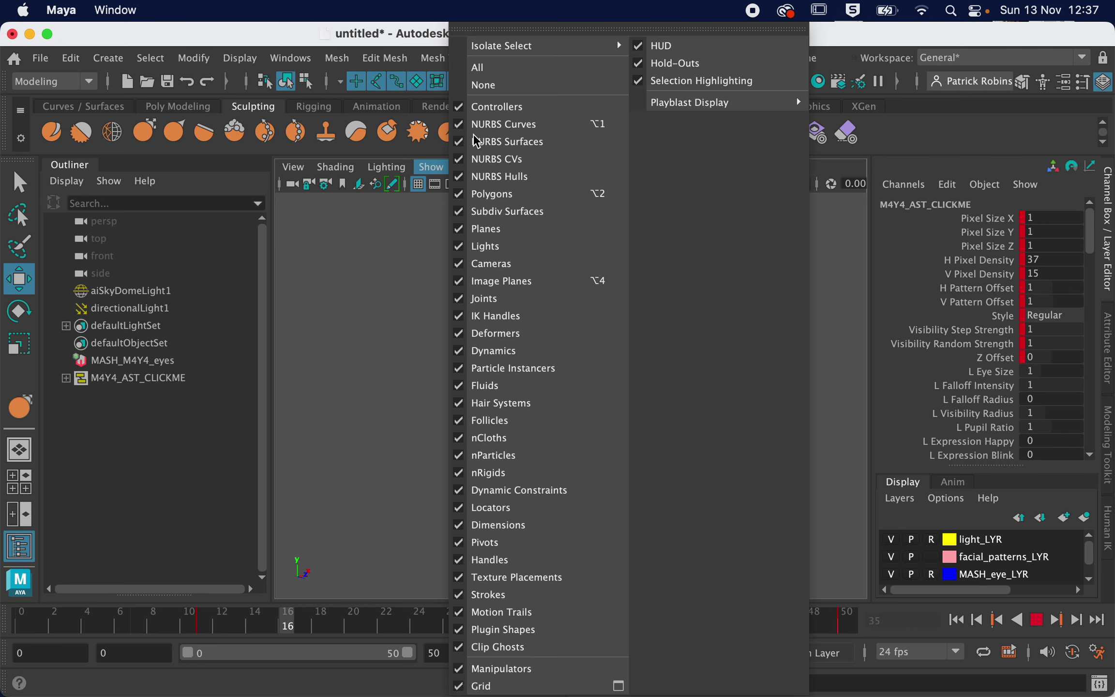
click(481, 85)
click(435, 165)
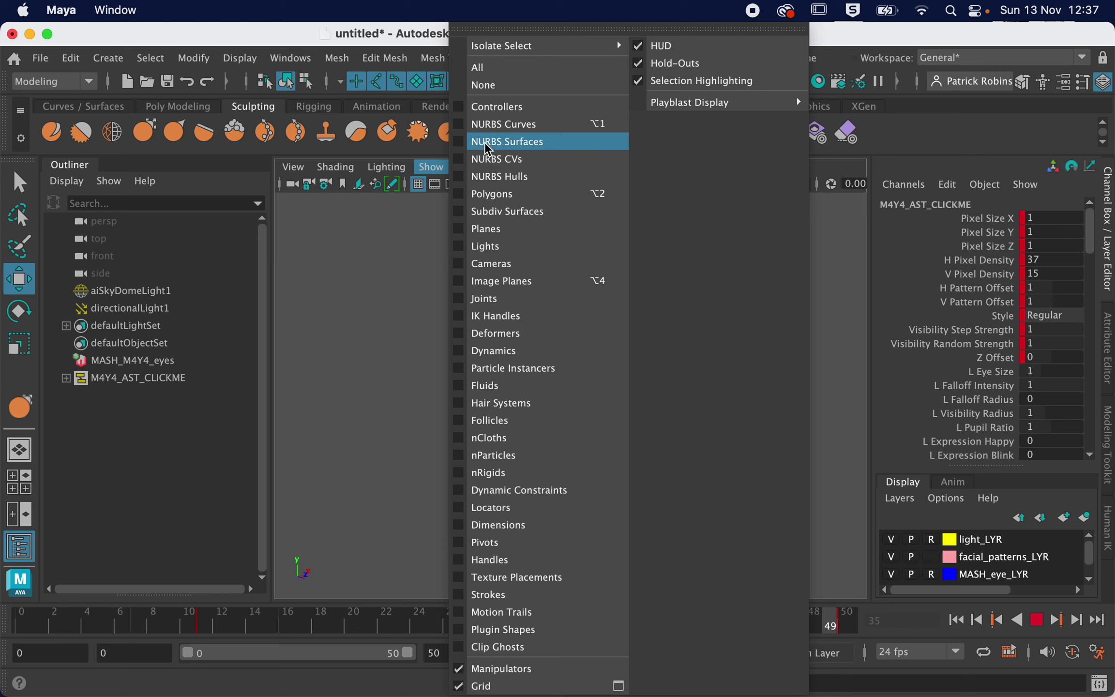
click(492, 194)
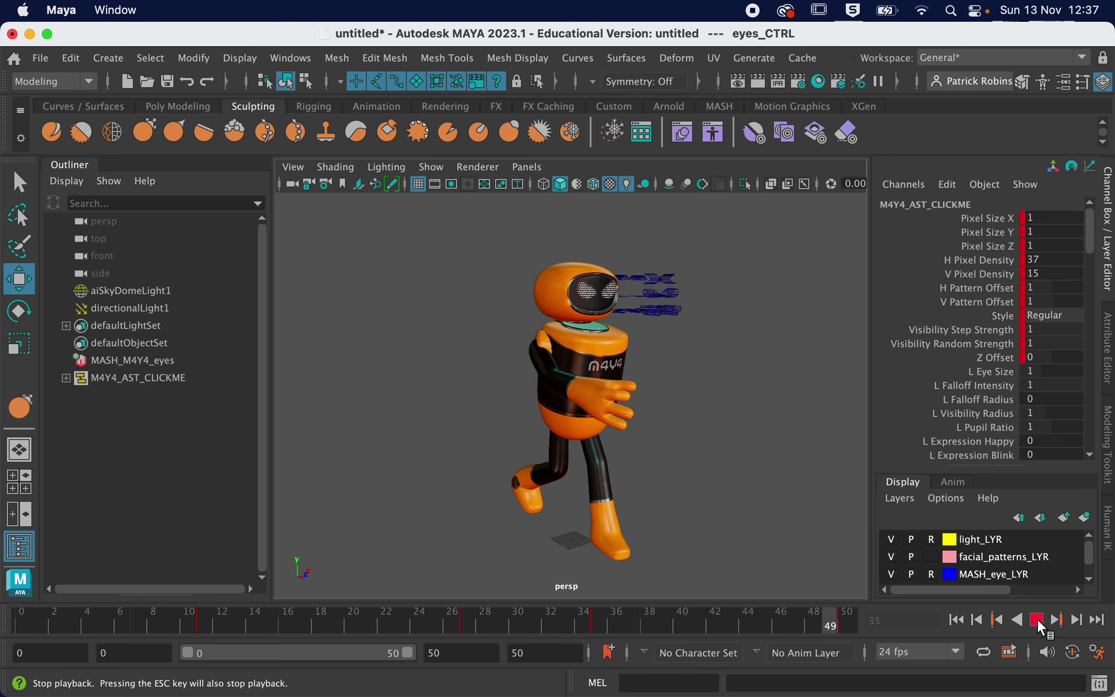
click(688, 364)
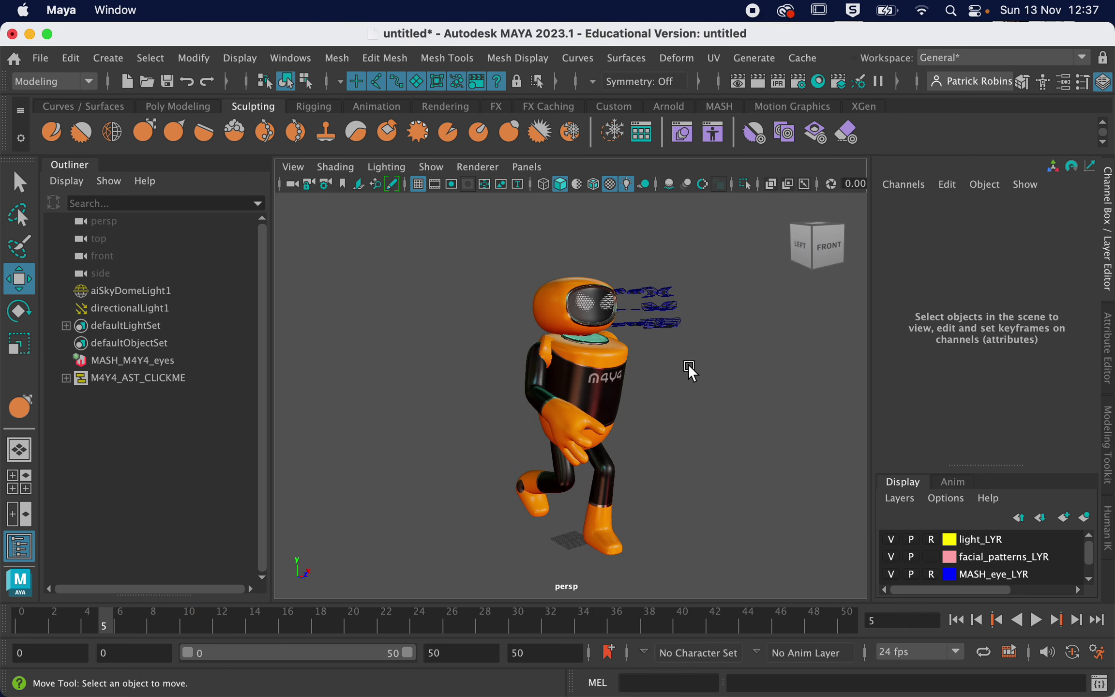
- Browse the Content Browser to Examples > Animation > Rigs, close it, and rewind to frame 0
click(642, 133)
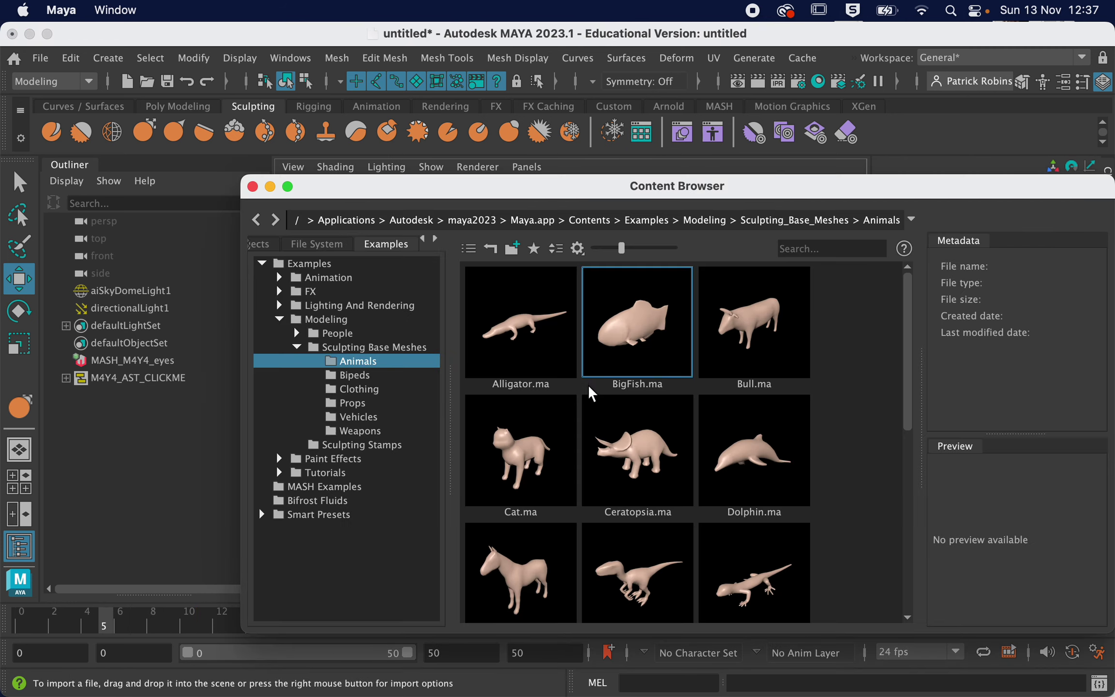
double_click(326, 291)
double_click(329, 277)
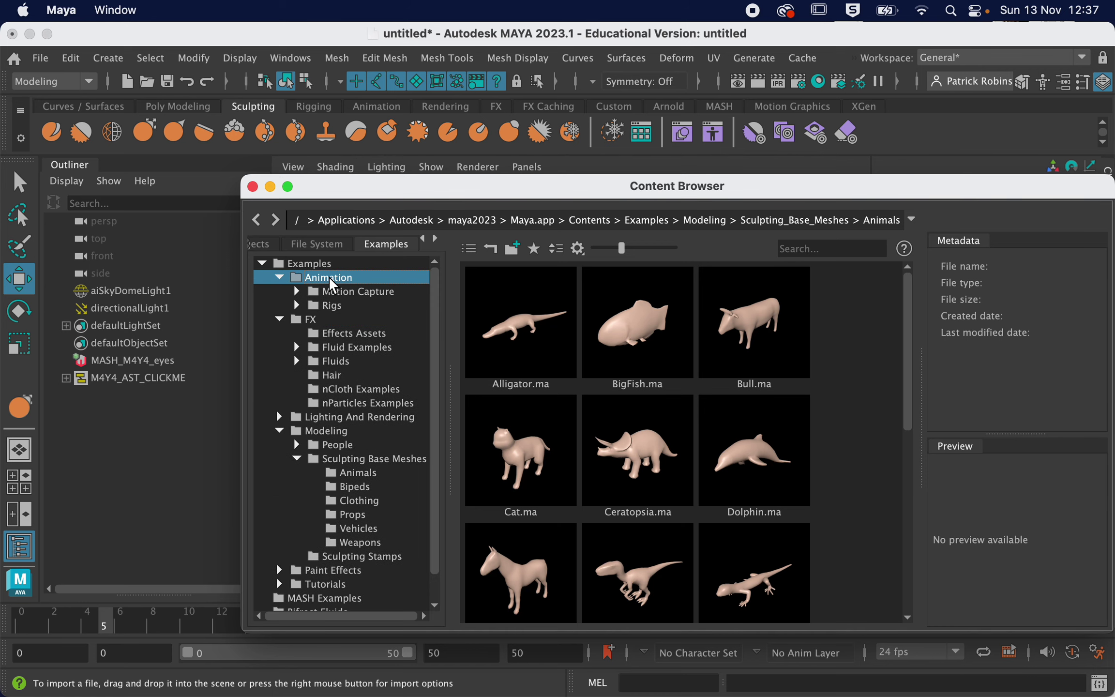
double_click(345, 305)
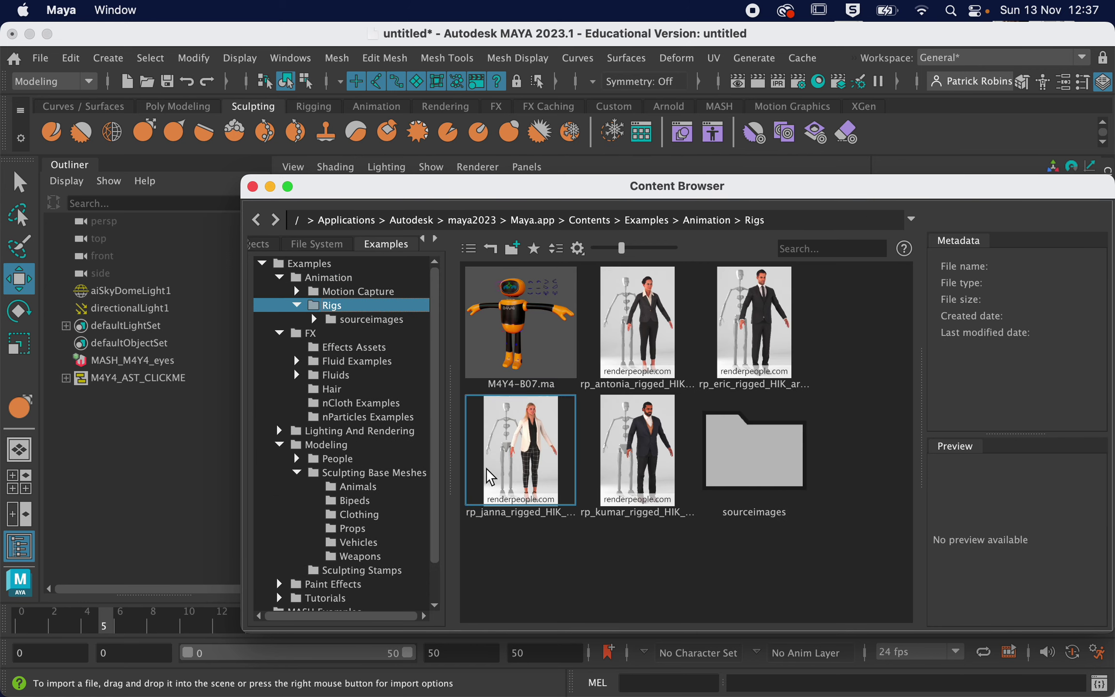
click(253, 187)
drag(68, 613, 22, 619)
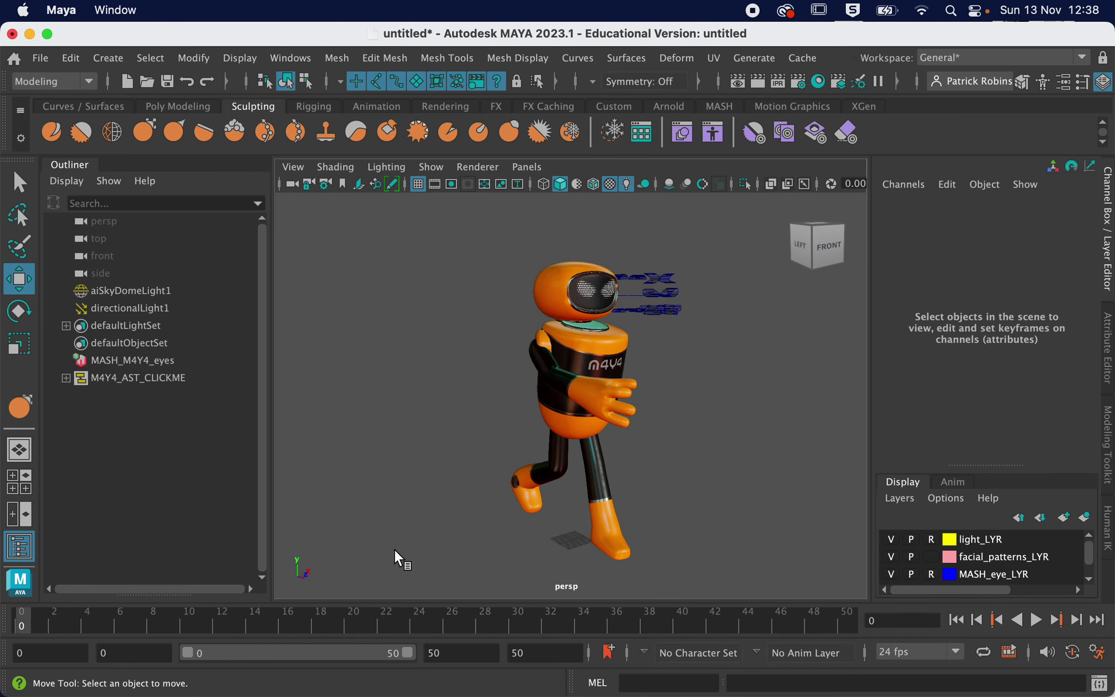